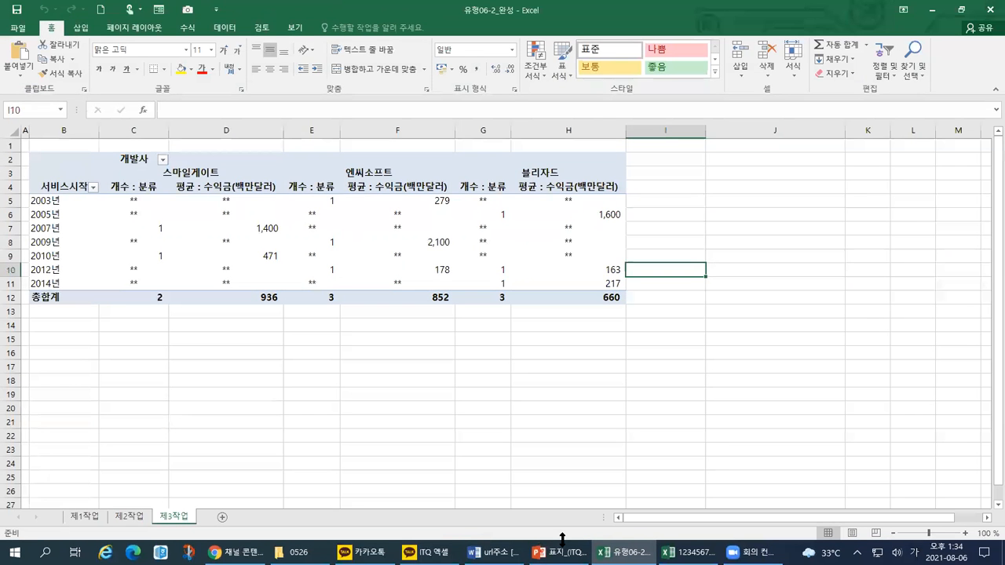
Step: Switch to the other open workbook and view the online game revenue table on the 제1작업 sheet
click(687, 553)
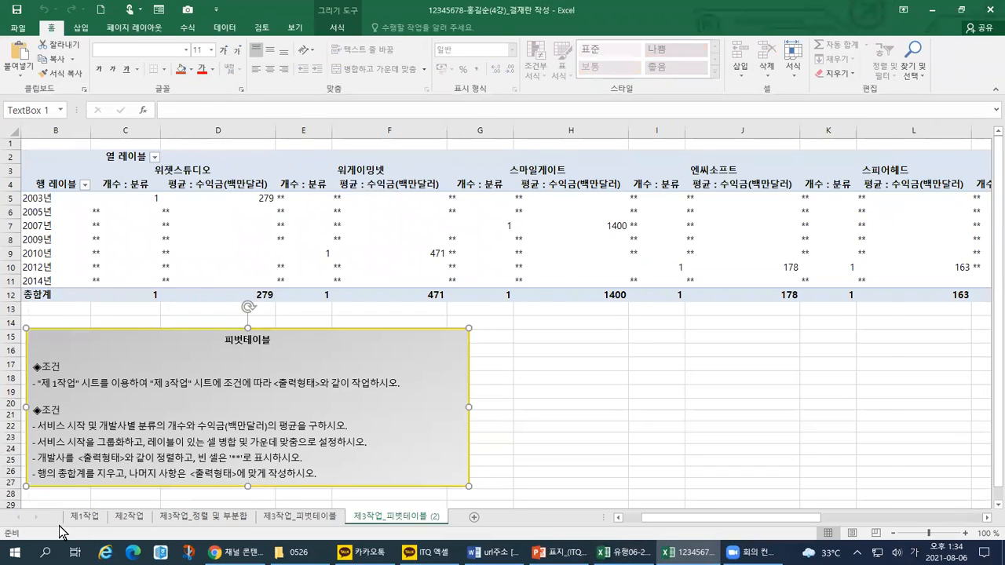
click(85, 517)
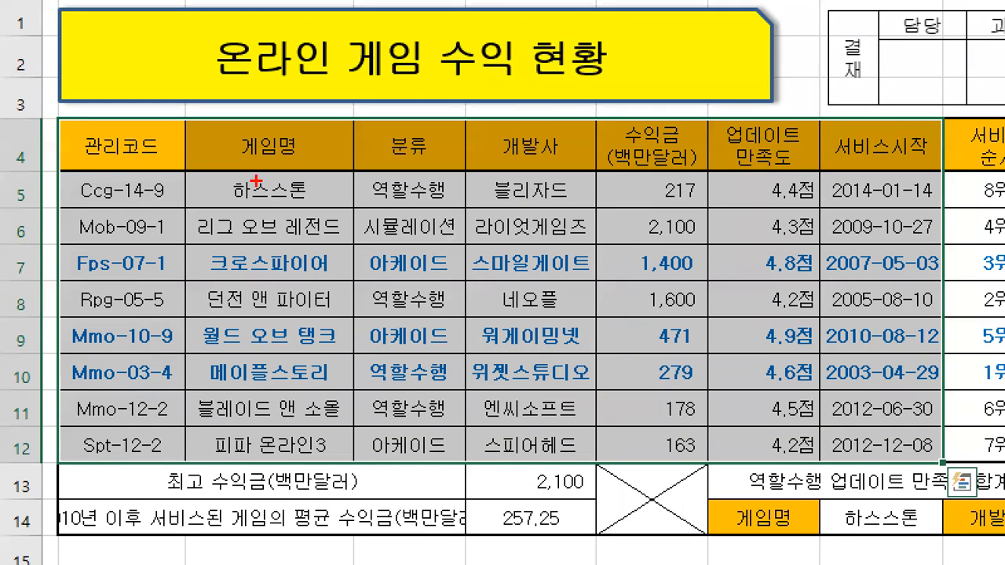
mouse_move(157, 78)
mouse_down()
mouse_move(687, 93)
mouse_move(575, 37)
mouse_move(170, 25)
mouse_move(184, 78)
mouse_up()
mouse_move(194, 115)
mouse_down()
mouse_move(165, 116)
mouse_move(47, 451)
mouse_move(852, 490)
mouse_move(997, 116)
mouse_move(146, 98)
mouse_up()
mouse_move(213, 195)
mouse_down()
mouse_move(154, 212)
mouse_move(182, 66)
mouse_move(194, 199)
mouse_up()
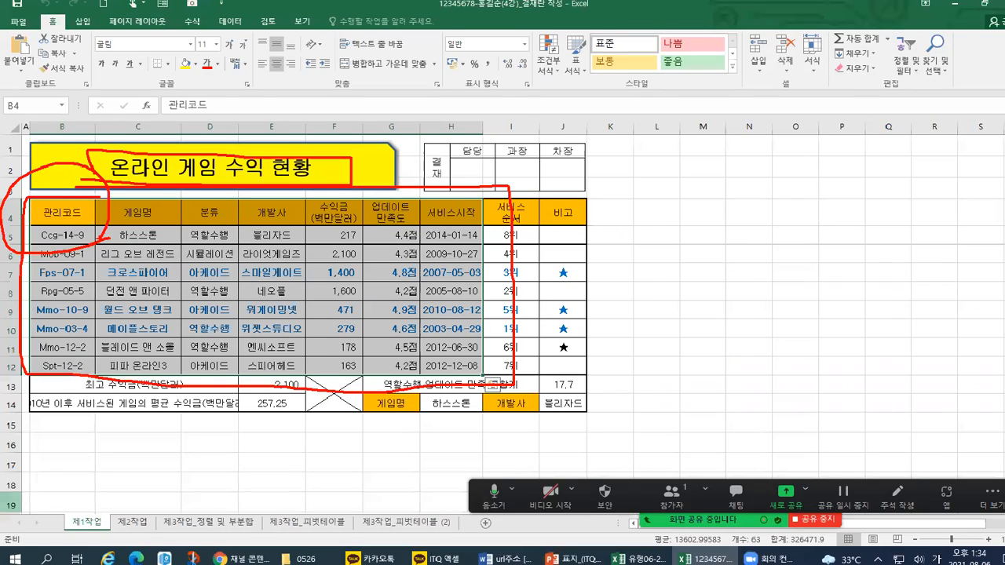
key(Escape)
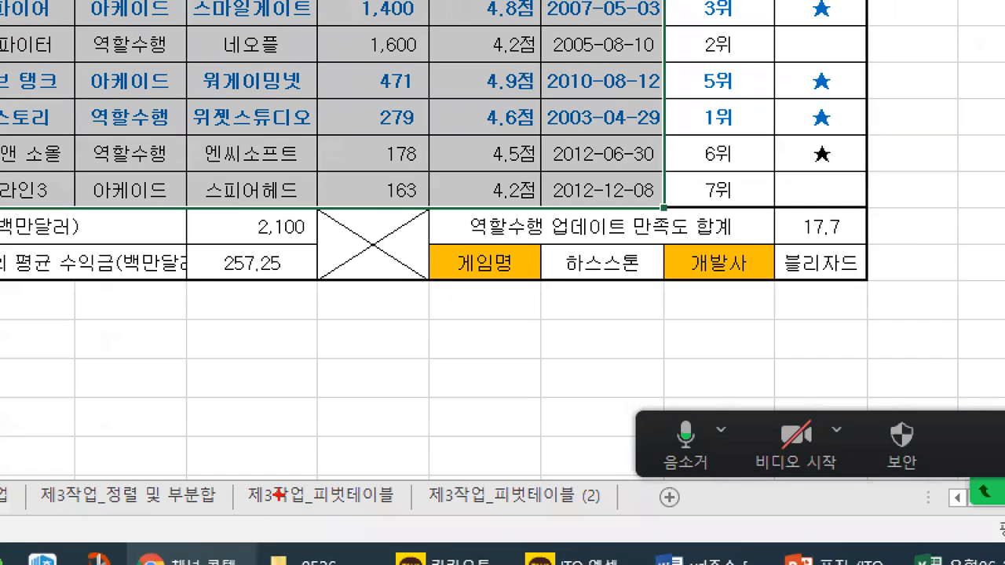
drag(241, 506, 373, 503)
drag(430, 515, 603, 507)
mouse_move(391, 504)
mouse_down()
mouse_move(439, 480)
mouse_move(446, 495)
mouse_up()
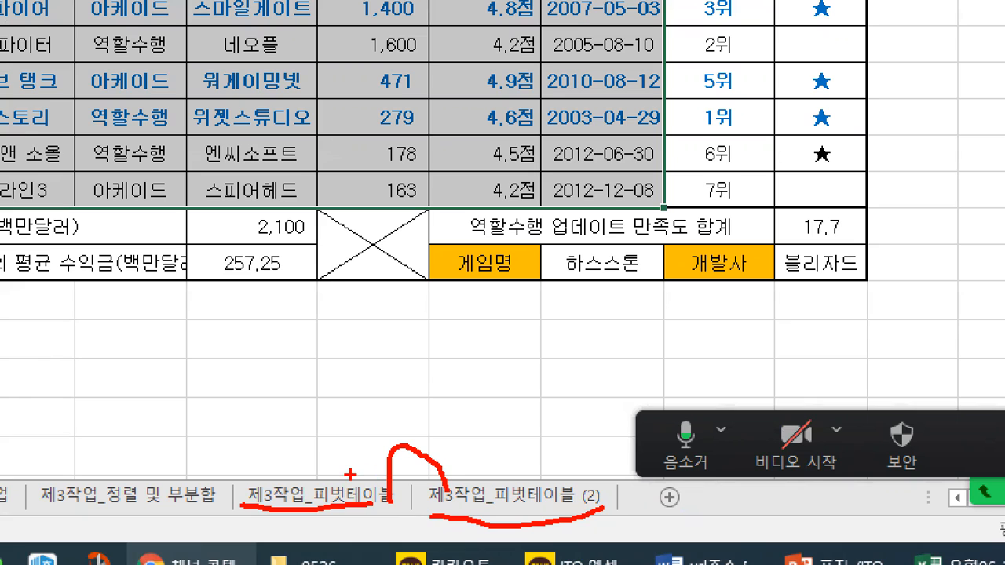
drag(343, 444, 343, 471)
drag(513, 437, 514, 464)
mouse_move(329, 460)
mouse_down()
mouse_move(341, 477)
mouse_move(355, 459)
mouse_up()
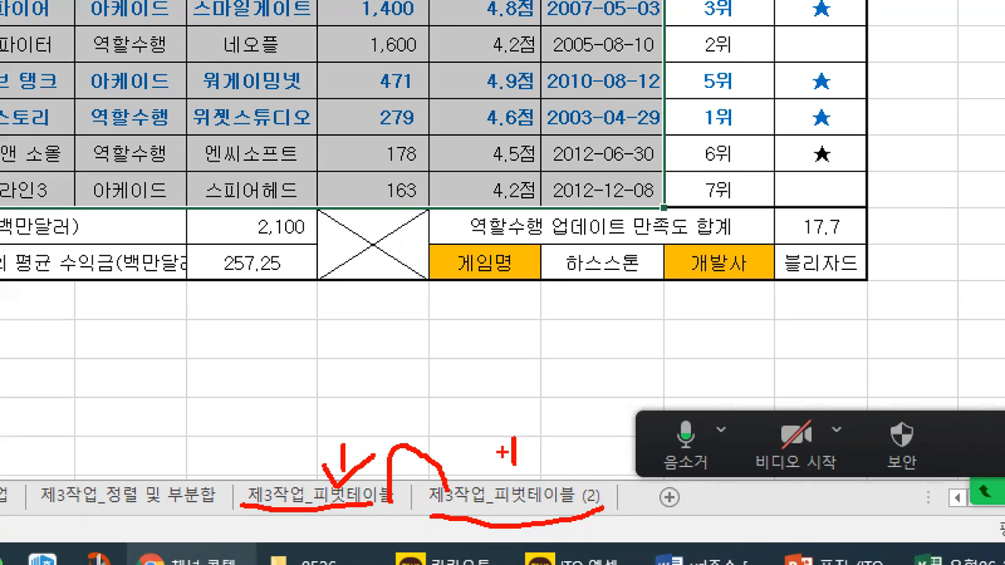
drag(509, 456, 537, 456)
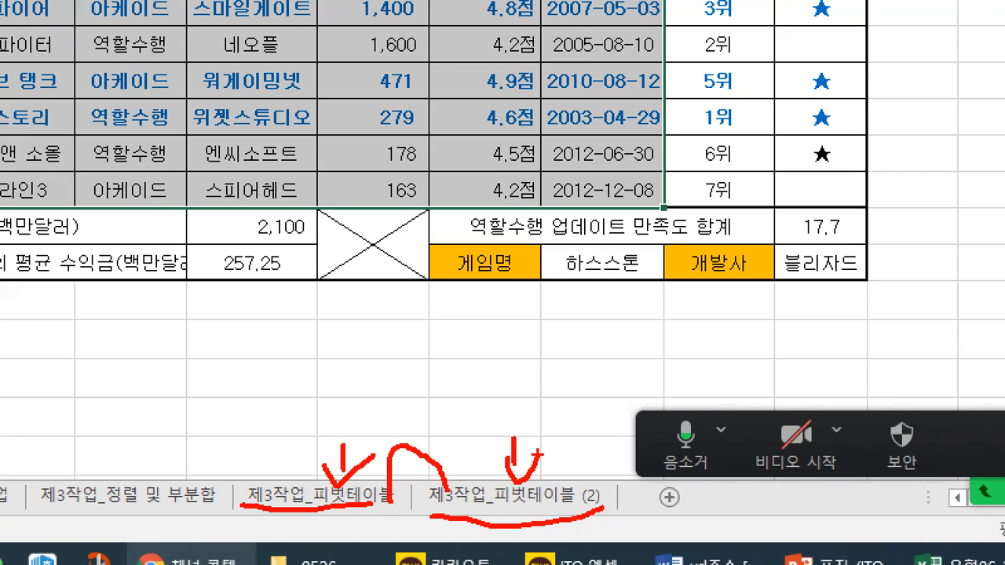
mouse_move(263, 445)
mouse_down()
mouse_move(257, 486)
mouse_move(284, 460)
mouse_up()
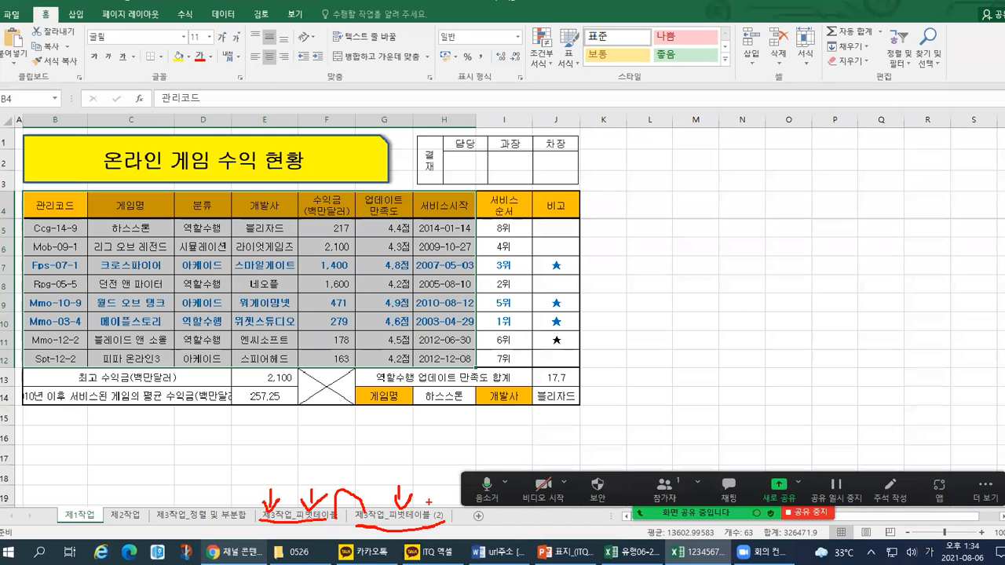
key(Escape)
Step: Open the 제3작업_피벗테이블 (2) sheet and review the pivot table conditions in its text box
click(367, 521)
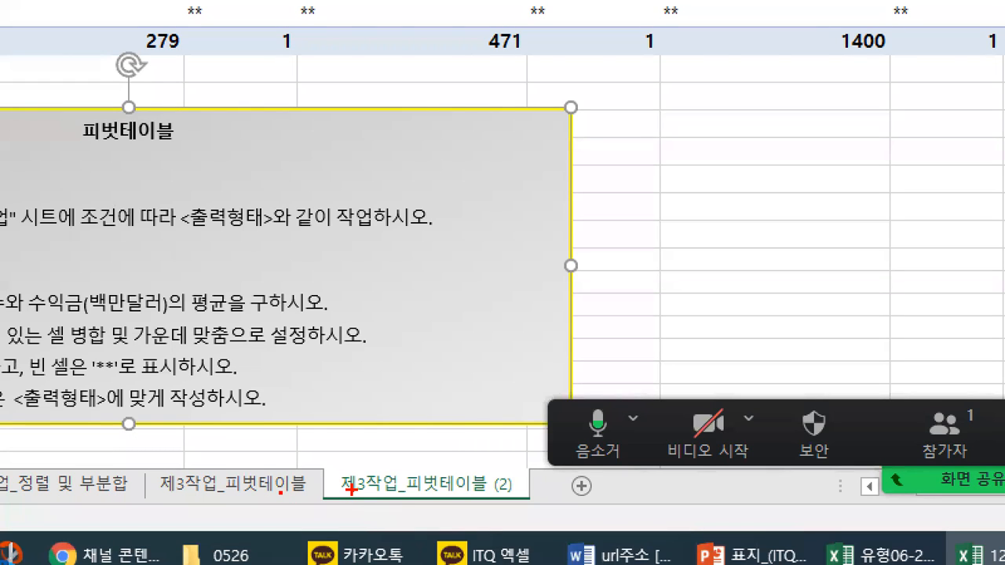
mouse_move(402, 502)
mouse_down()
mouse_move(383, 460)
mouse_move(392, 496)
mouse_up()
mouse_move(137, 96)
mouse_down()
mouse_move(160, 87)
mouse_move(310, 227)
mouse_move(250, 406)
mouse_move(147, 445)
mouse_up()
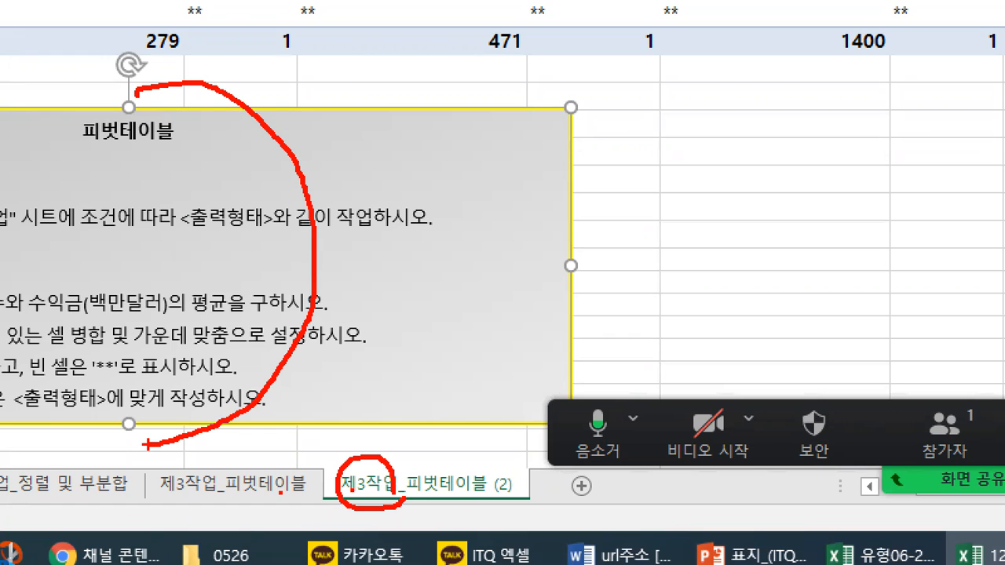
mouse_move(382, 82)
mouse_down()
mouse_move(318, 129)
mouse_move(339, 147)
mouse_move(318, 101)
mouse_up()
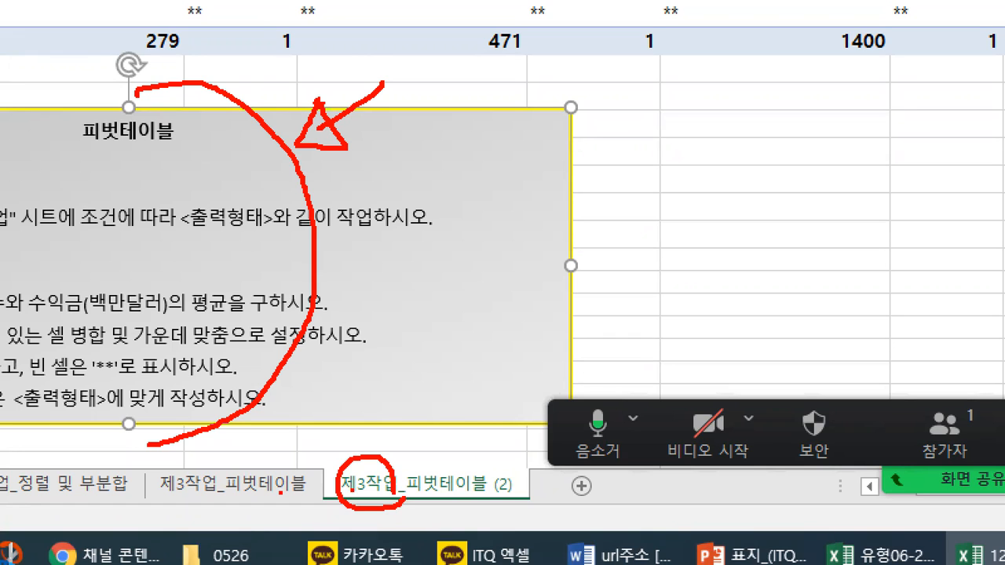
mouse_move(83, 84)
mouse_down()
mouse_move(88, 110)
mouse_move(114, 78)
mouse_up()
mouse_move(433, 121)
mouse_down()
mouse_move(558, 132)
mouse_move(541, 382)
mouse_move(303, 368)
mouse_move(300, 385)
mouse_up()
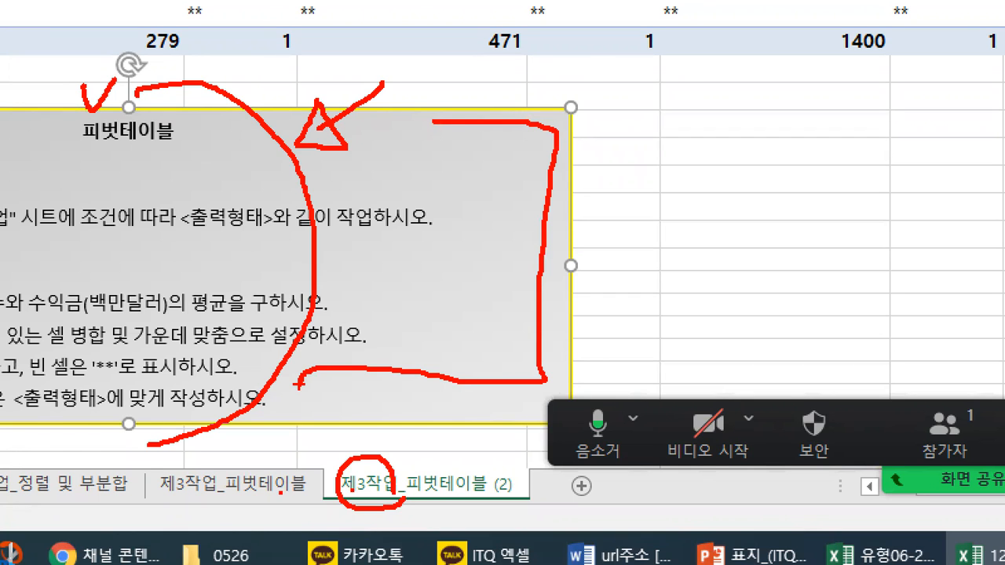
key(Escape)
key(ctrl+1)
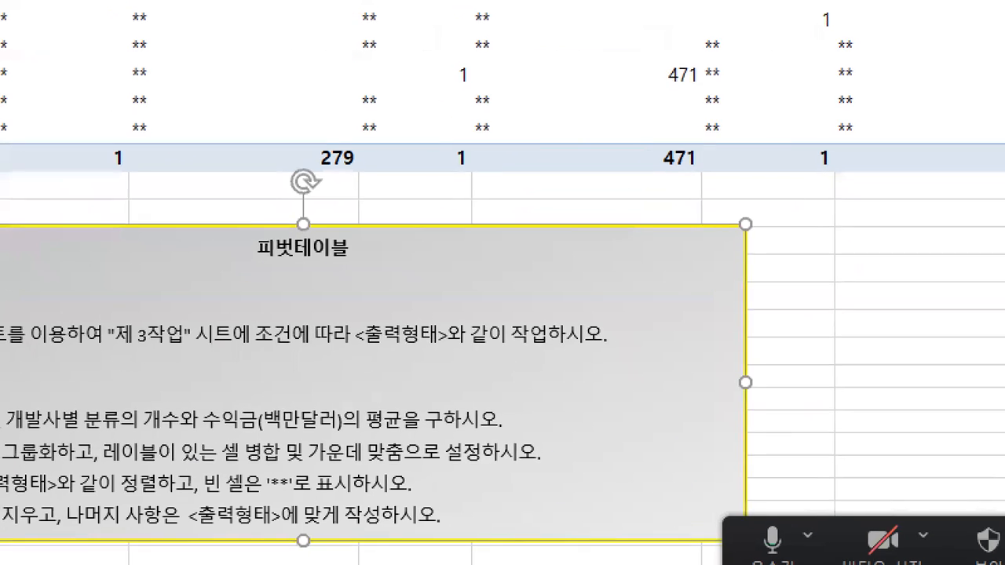
drag(409, 220, 420, 215)
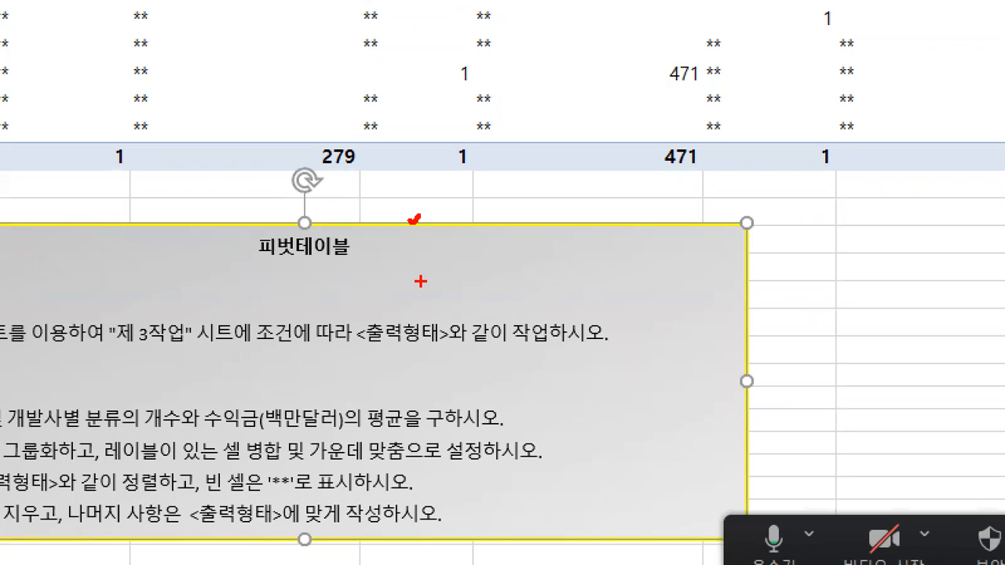
key(Escape)
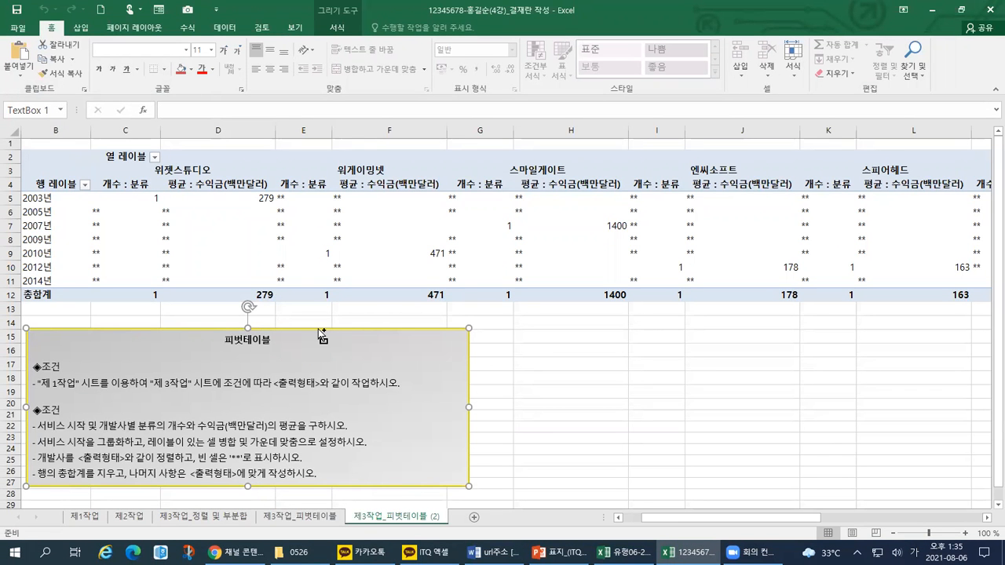
key(ctrl+1)
drag(380, 197, 403, 189)
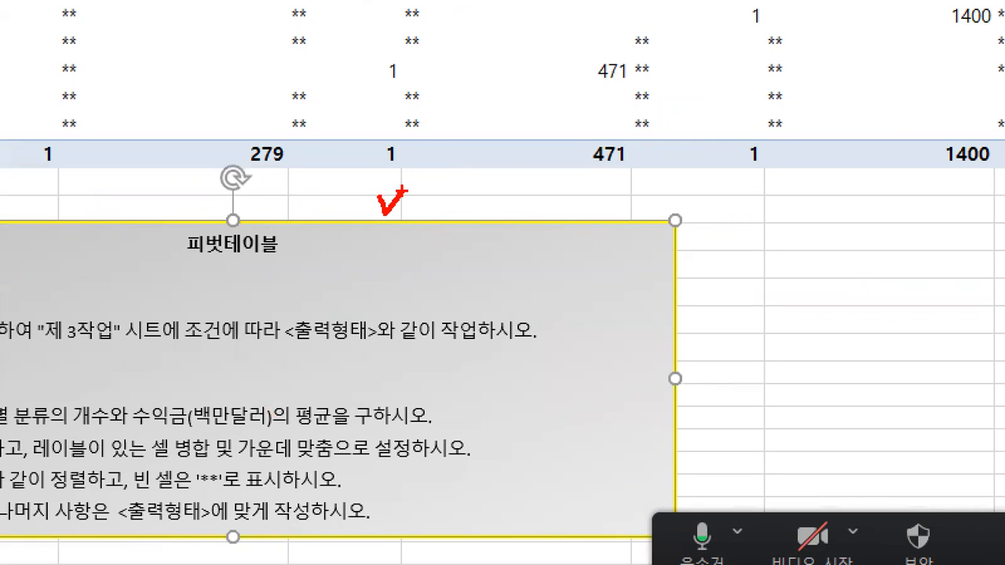
key(Escape)
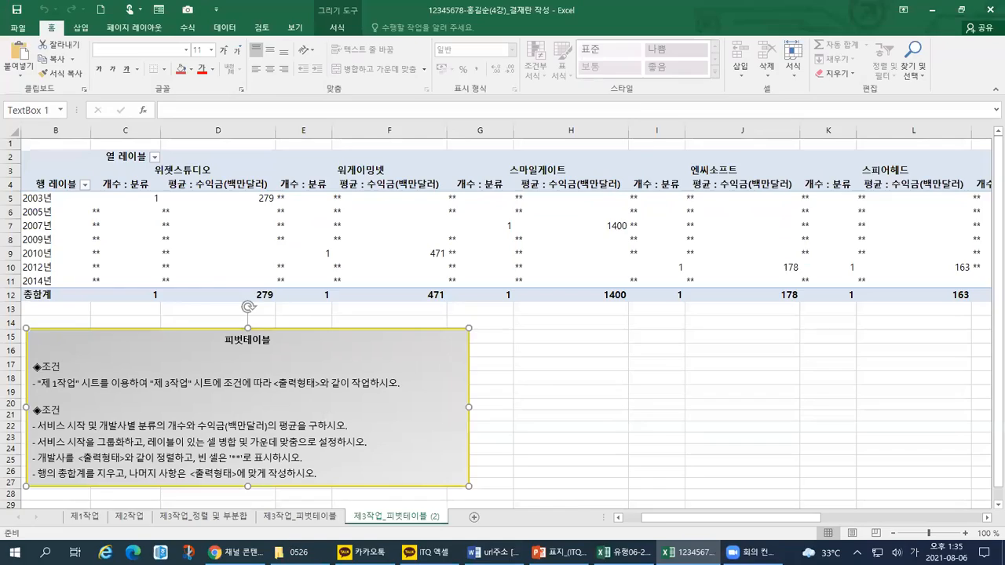
key(ctrl+1)
drag(251, 492, 555, 496)
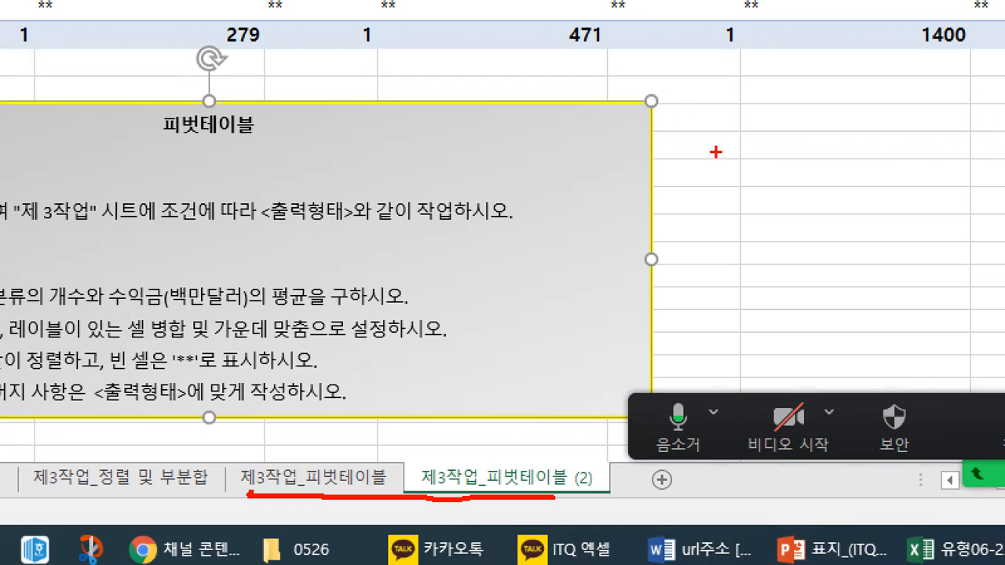
mouse_move(297, 82)
mouse_down()
mouse_move(337, 85)
mouse_move(350, 69)
mouse_up()
drag(131, 156, 266, 149)
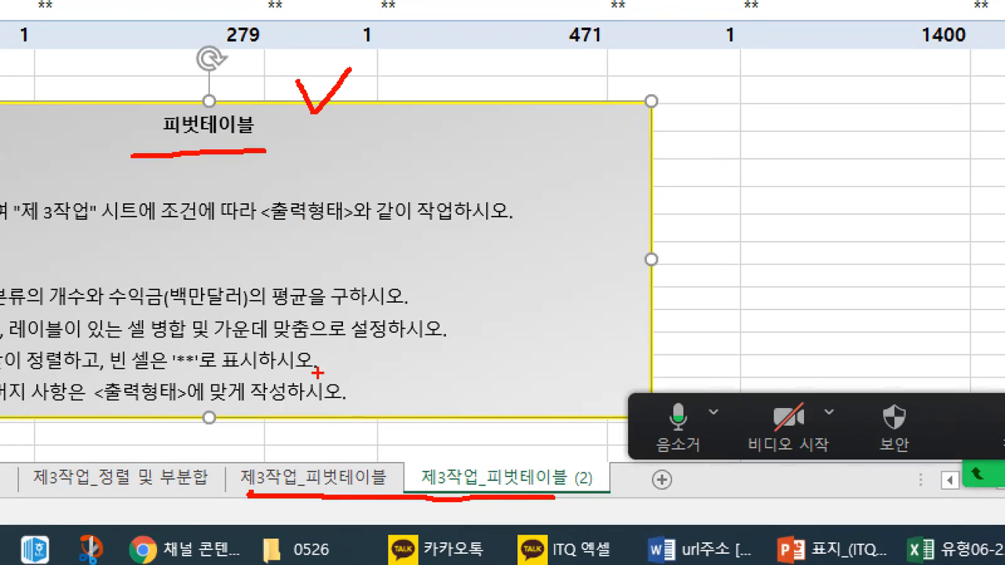
mouse_move(358, 503)
mouse_down()
mouse_move(295, 446)
mouse_move(345, 495)
mouse_up()
mouse_move(463, 506)
mouse_down()
mouse_move(502, 441)
mouse_move(463, 514)
mouse_up()
key(Escape)
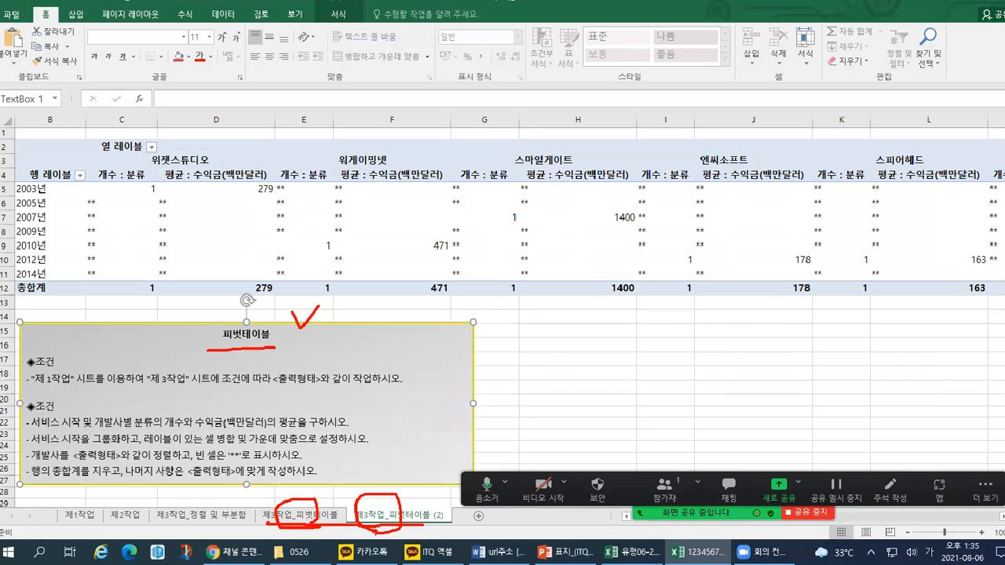
right_click(355, 516)
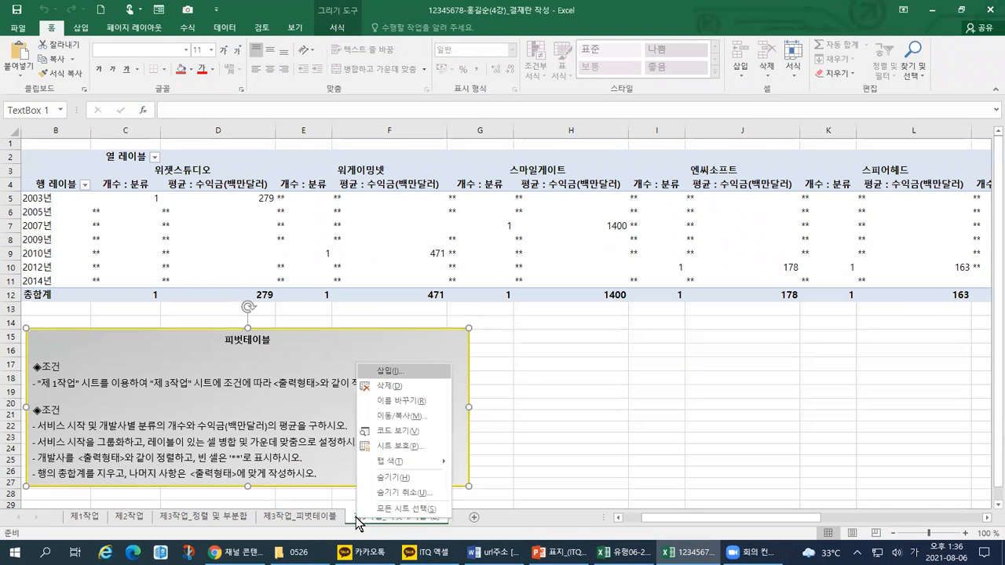
click(414, 518)
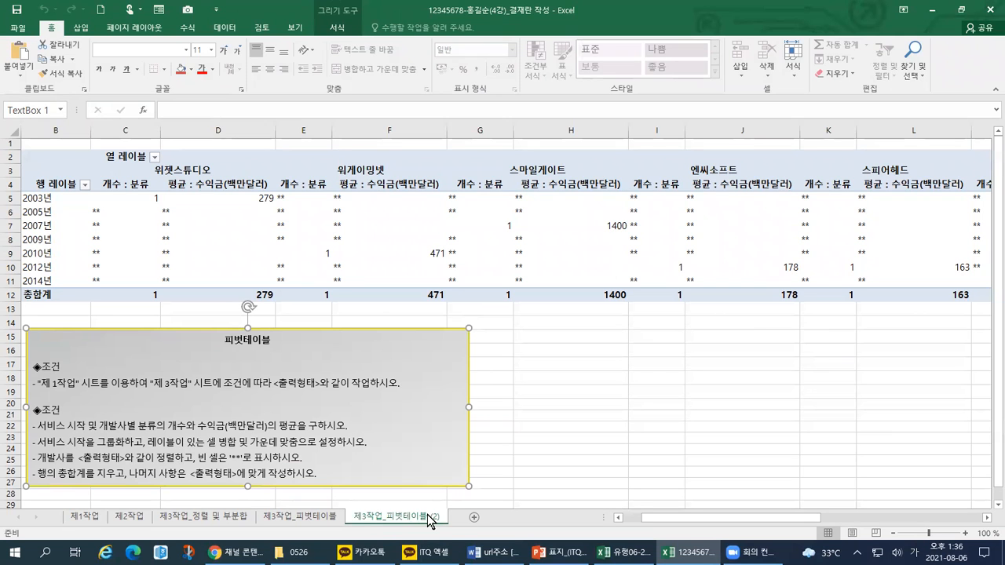
right_click(428, 523)
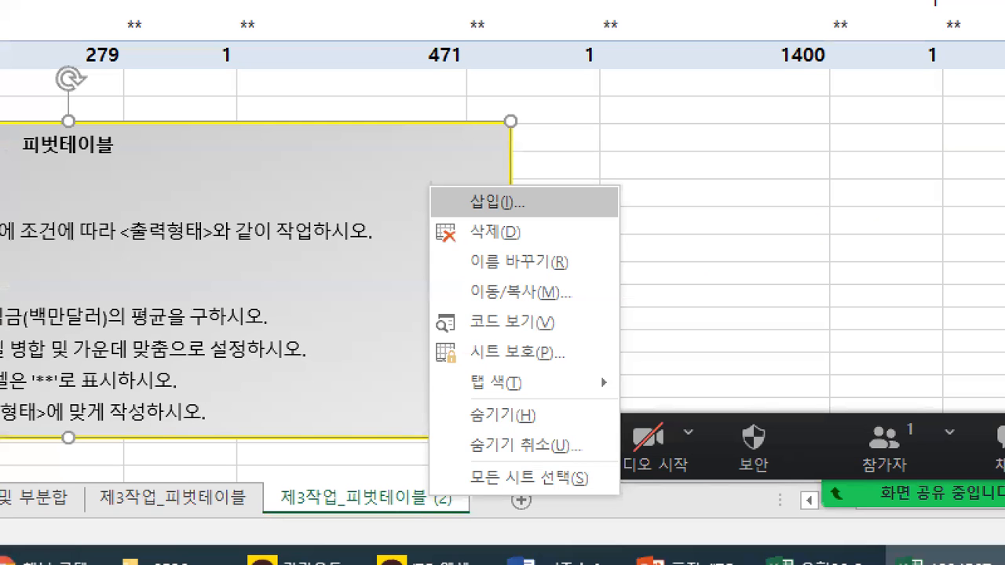
drag(406, 480, 421, 476)
mouse_move(437, 176)
mouse_down()
mouse_move(429, 220)
mouse_move(443, 510)
mouse_up()
mouse_move(434, 252)
mouse_down()
mouse_move(489, 250)
mouse_move(526, 214)
mouse_move(435, 212)
mouse_move(436, 250)
mouse_up()
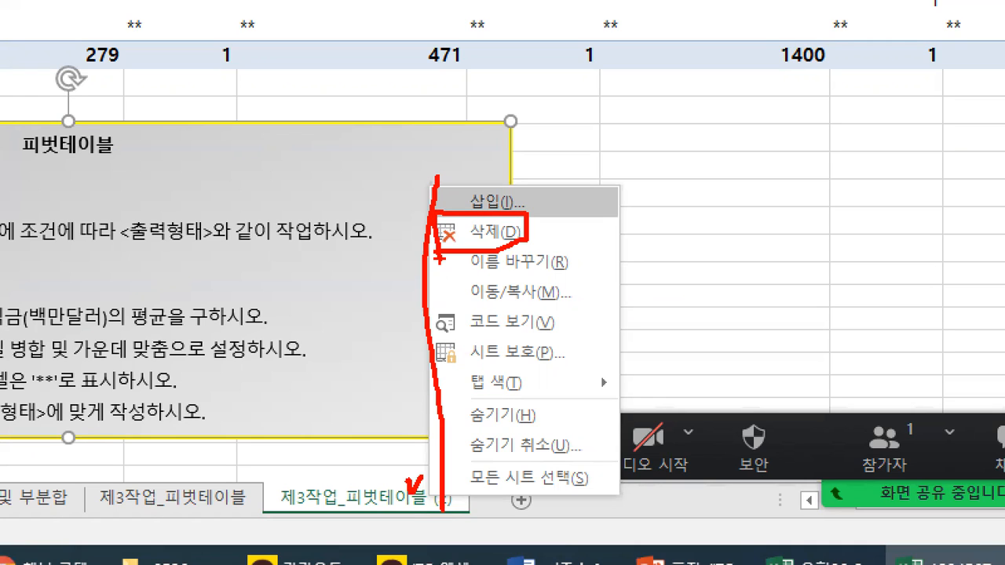
mouse_move(307, 479)
mouse_down()
mouse_move(323, 483)
mouse_move(338, 467)
mouse_up()
key(Escape)
right_click(415, 521)
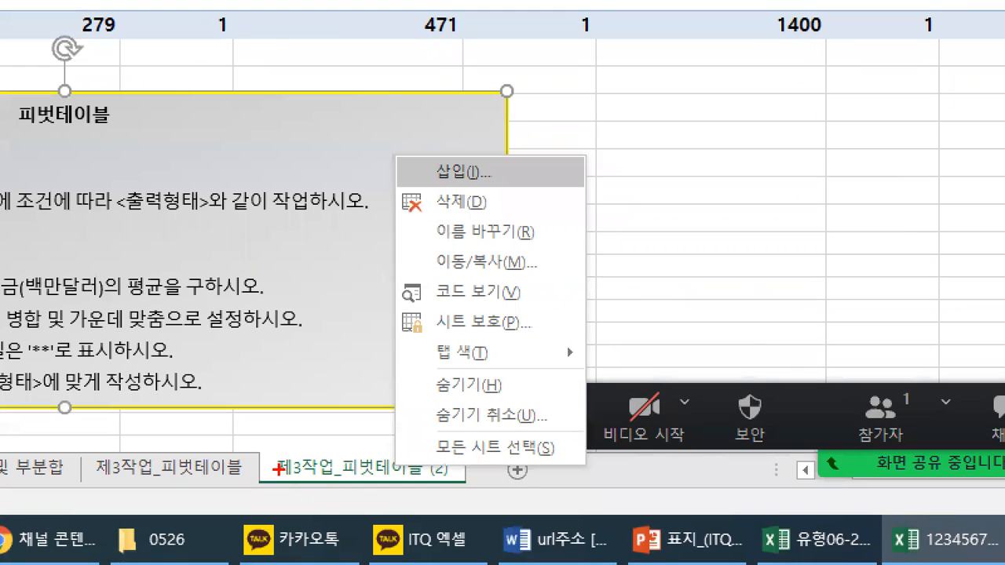
drag(267, 473, 446, 473)
mouse_move(287, 476)
mouse_down()
mouse_move(284, 455)
mouse_move(440, 455)
mouse_move(442, 471)
mouse_up()
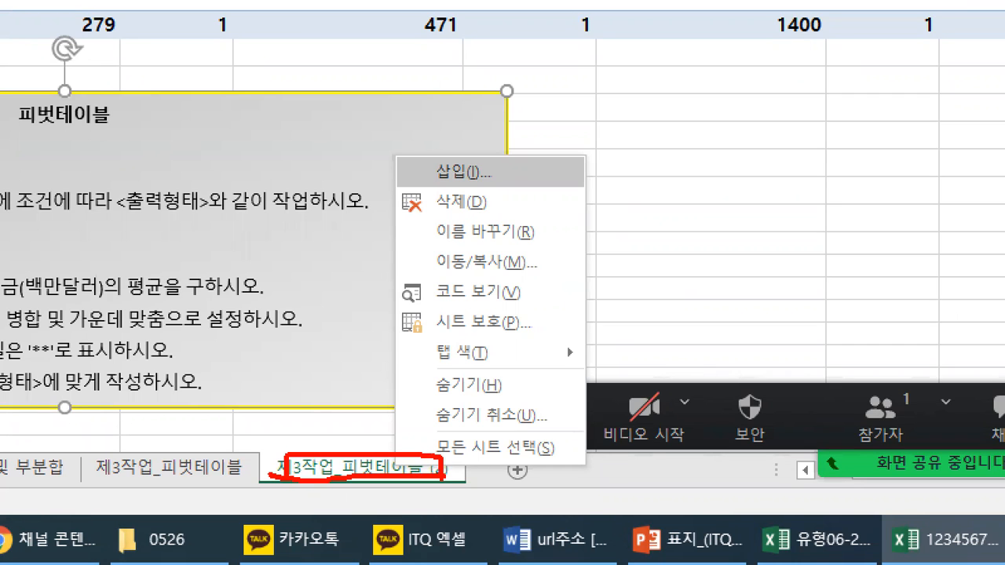
mouse_move(416, 132)
mouse_down()
mouse_move(374, 306)
mouse_move(393, 453)
mouse_up()
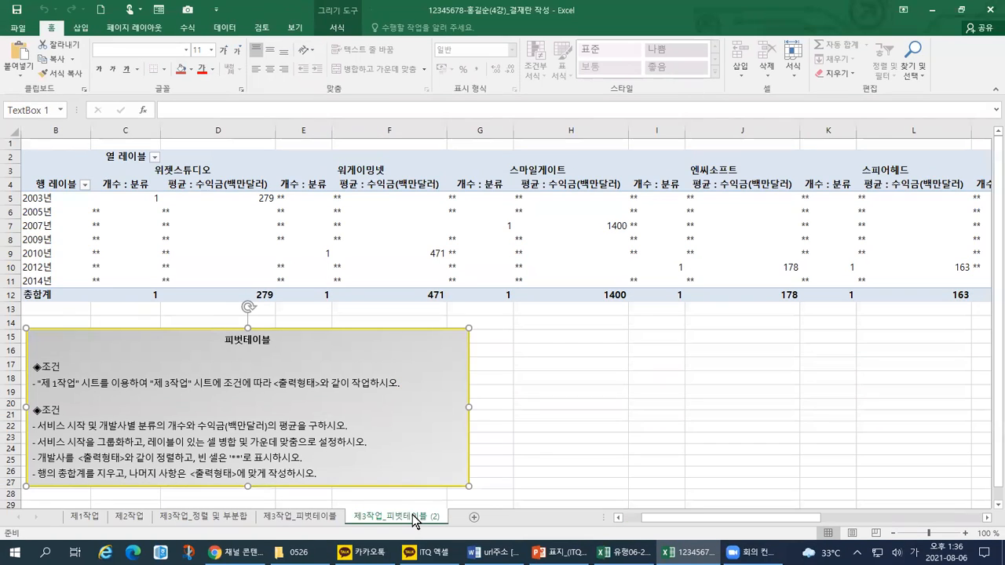
Step: Delete the 제3작업_피벗테이블 (2) sheet permanently from the workbook
right_click(414, 516)
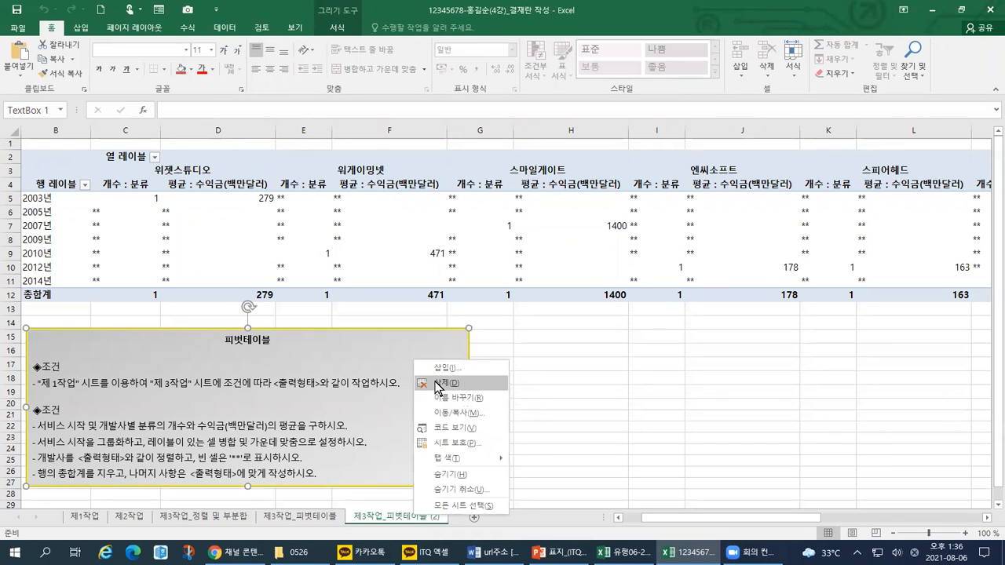
click(439, 383)
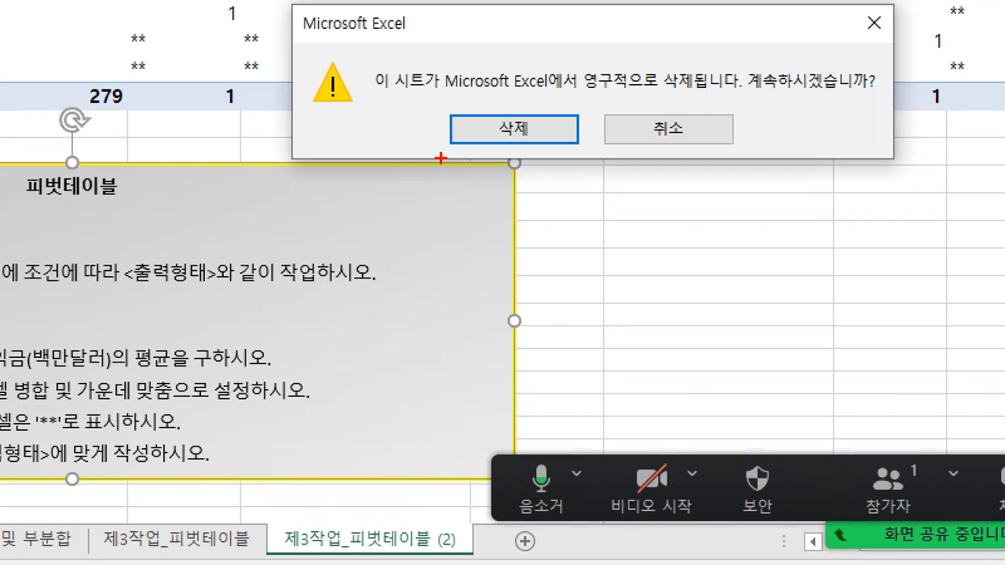
mouse_move(502, 95)
mouse_down()
mouse_move(510, 124)
mouse_move(534, 94)
mouse_up()
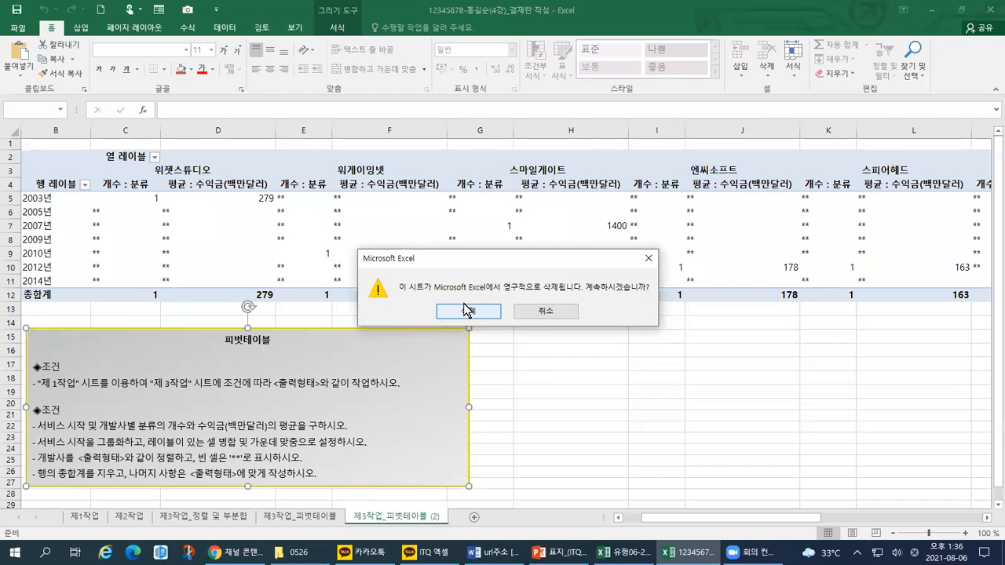
click(514, 129)
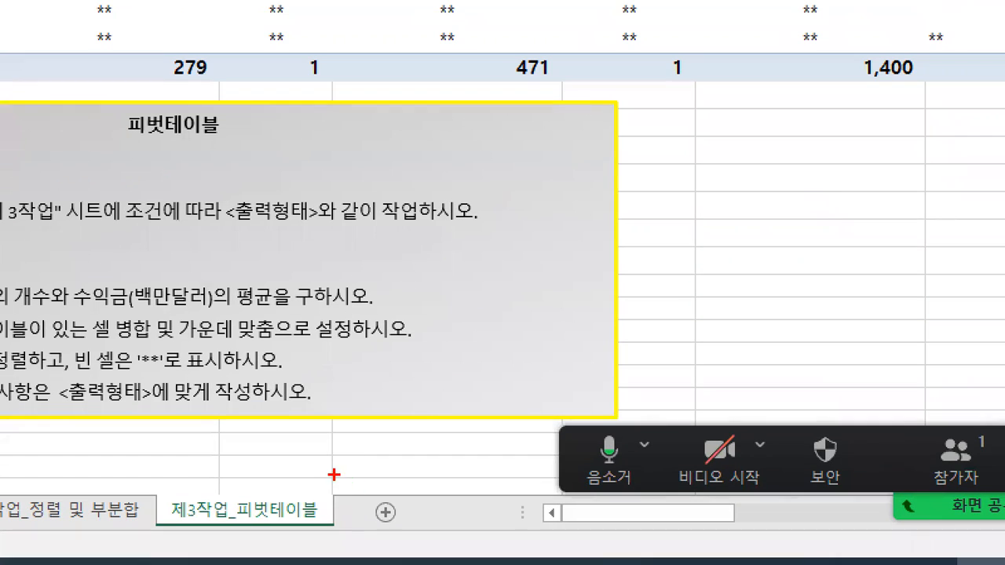
mouse_move(344, 498)
mouse_down()
mouse_move(389, 530)
mouse_move(496, 469)
mouse_move(355, 472)
mouse_up()
mouse_move(457, 497)
mouse_down()
mouse_move(455, 516)
mouse_move(482, 515)
mouse_up()
drag(476, 489, 470, 523)
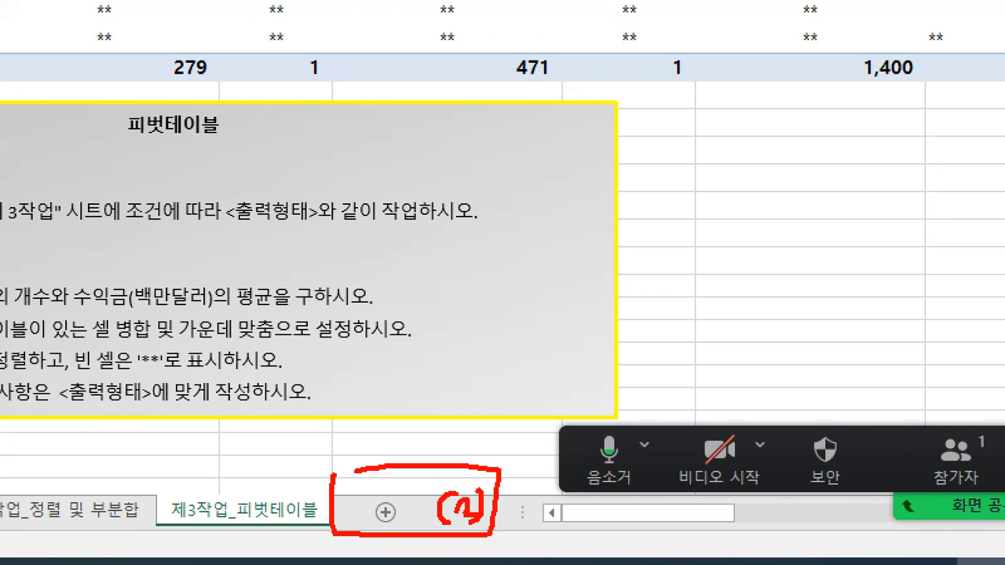
mouse_move(192, 480)
mouse_down()
mouse_move(197, 509)
mouse_move(227, 469)
mouse_up()
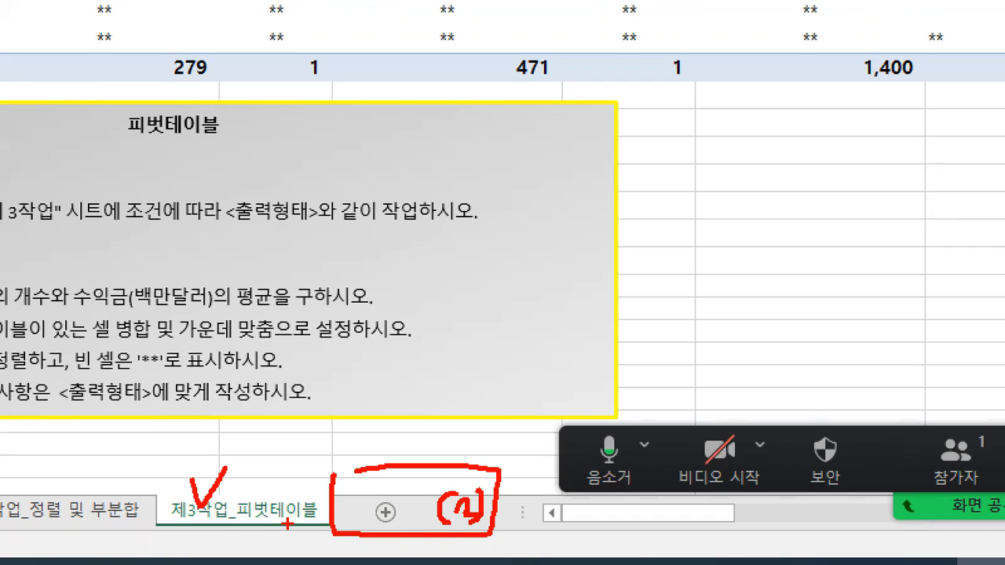
mouse_move(53, 492)
mouse_down()
mouse_move(151, 462)
mouse_move(183, 487)
mouse_up()
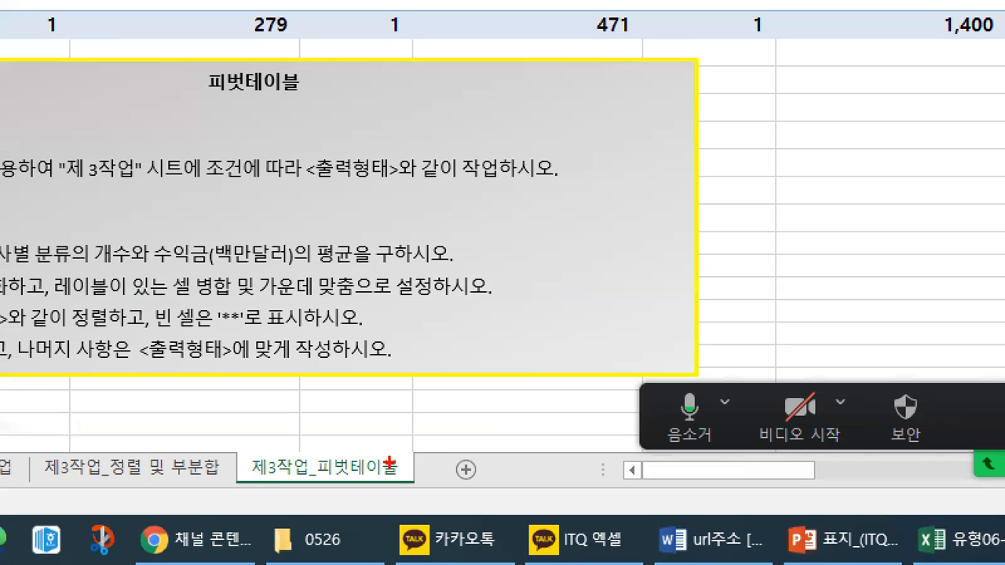
drag(381, 439, 384, 463)
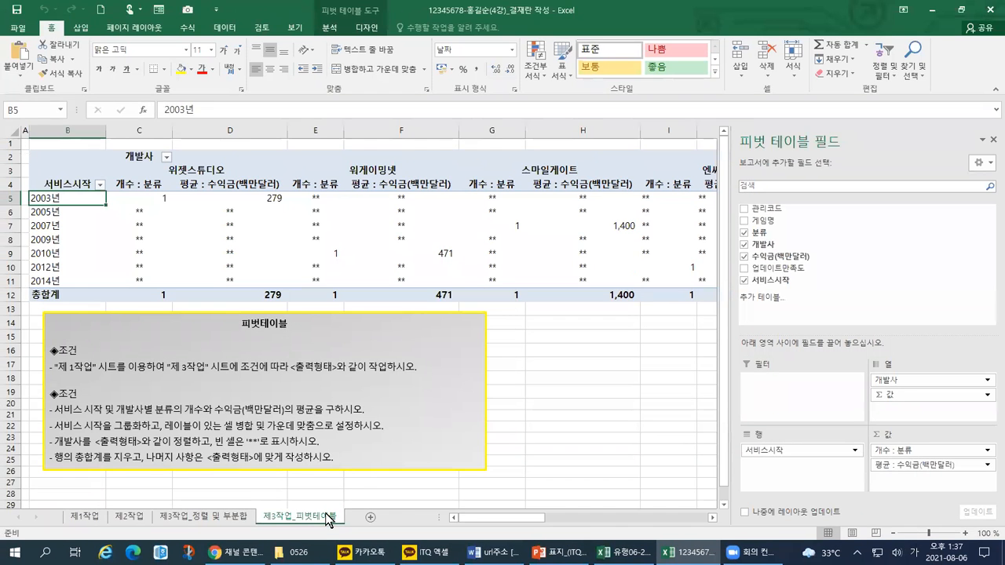
Step: Delete the 제3작업_피벗테이블 sheet permanently from the workbook
right_click(397, 466)
mouse_move(348, 345)
mouse_down()
mouse_move(324, 400)
mouse_move(341, 500)
mouse_move(359, 484)
mouse_up()
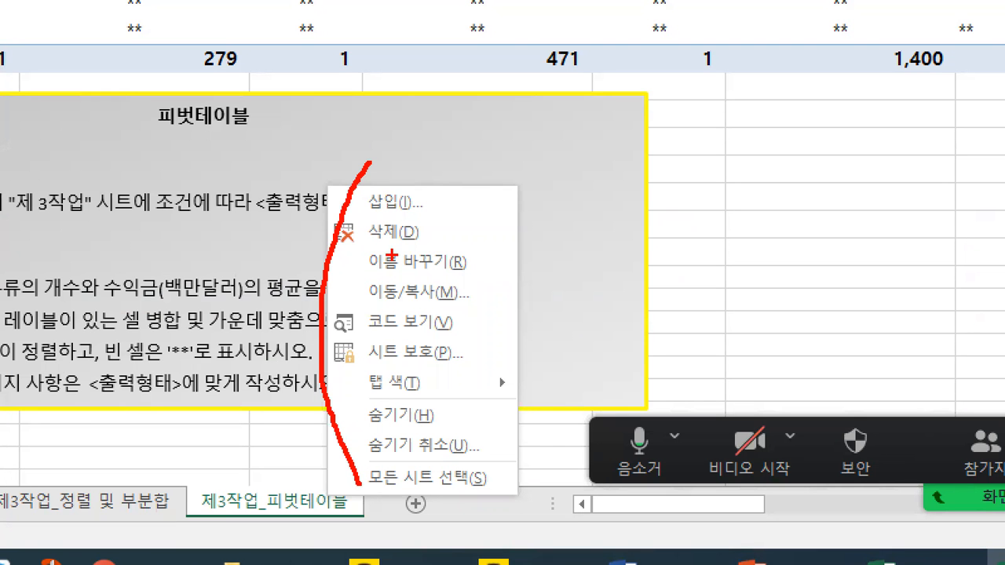
drag(351, 248, 424, 244)
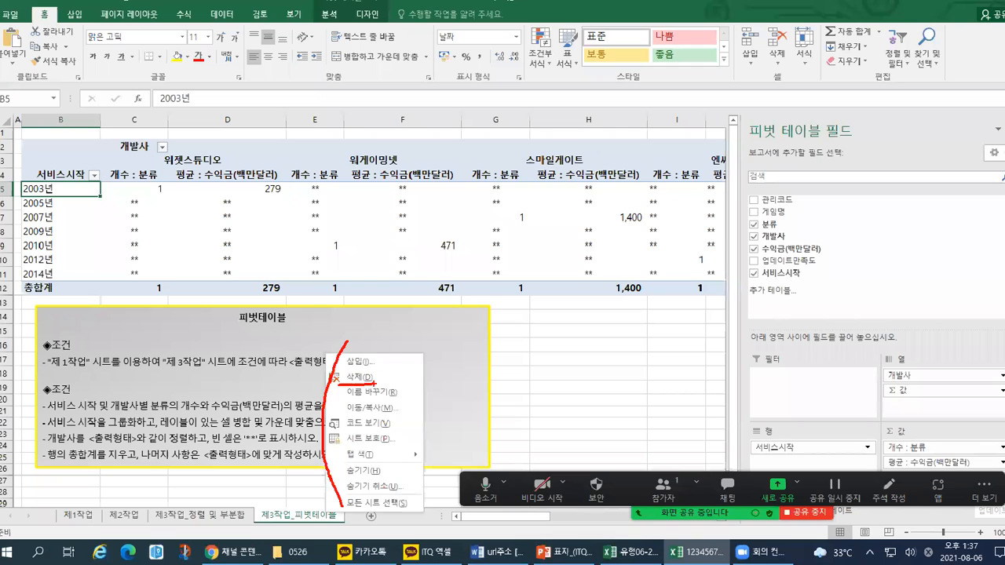
click(322, 497)
right_click(322, 497)
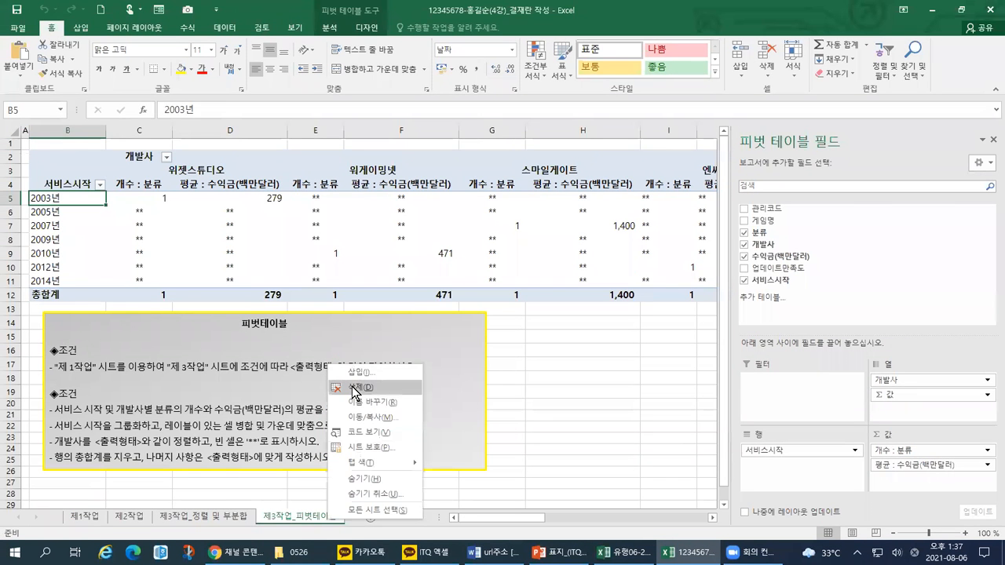
click(355, 387)
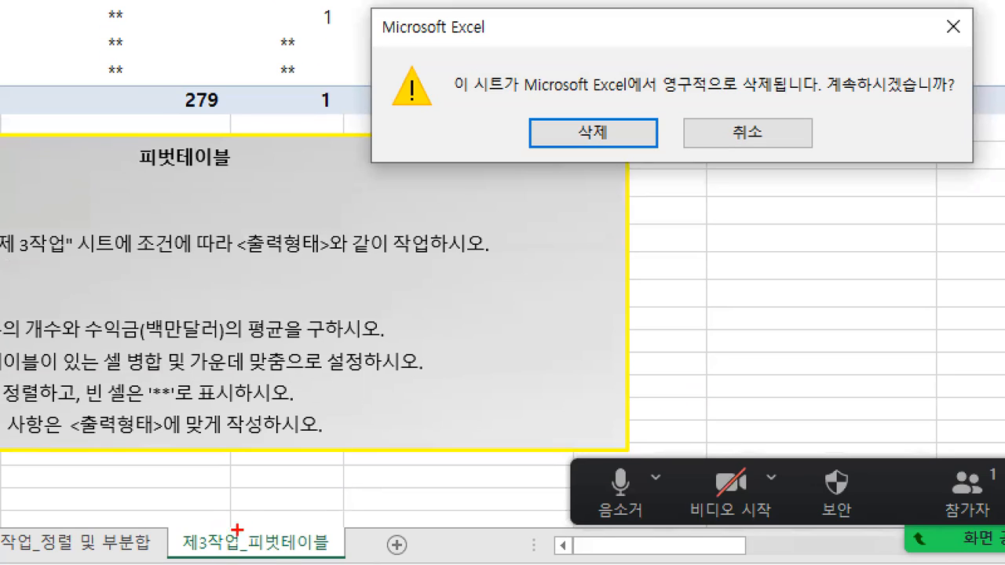
mouse_move(277, 564)
mouse_down()
mouse_move(200, 564)
mouse_move(318, 547)
mouse_move(271, 562)
mouse_up()
drag(565, 119, 972, 89)
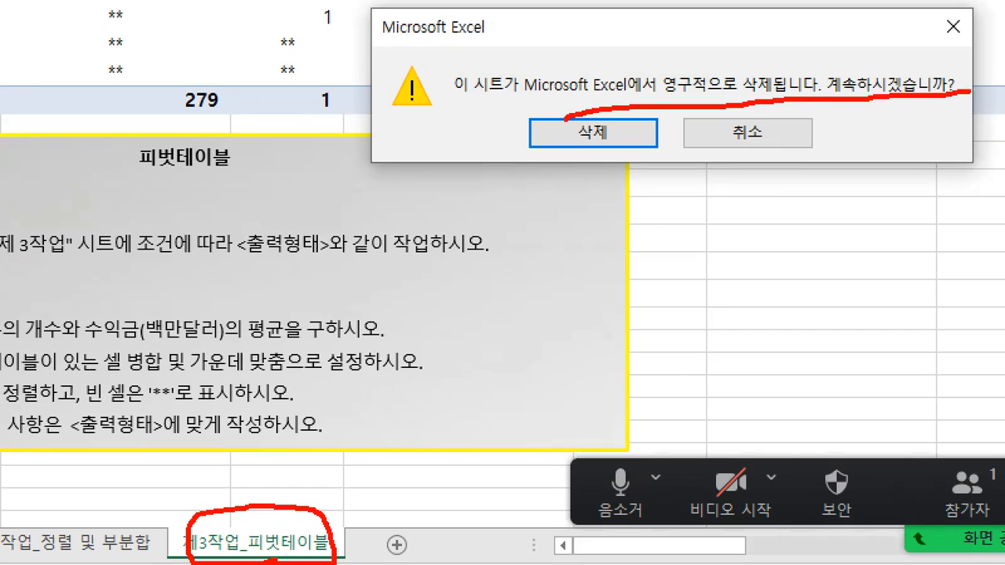
mouse_move(537, 107)
mouse_down()
mouse_move(545, 132)
mouse_move(578, 107)
mouse_up()
drag(316, 481, 341, 473)
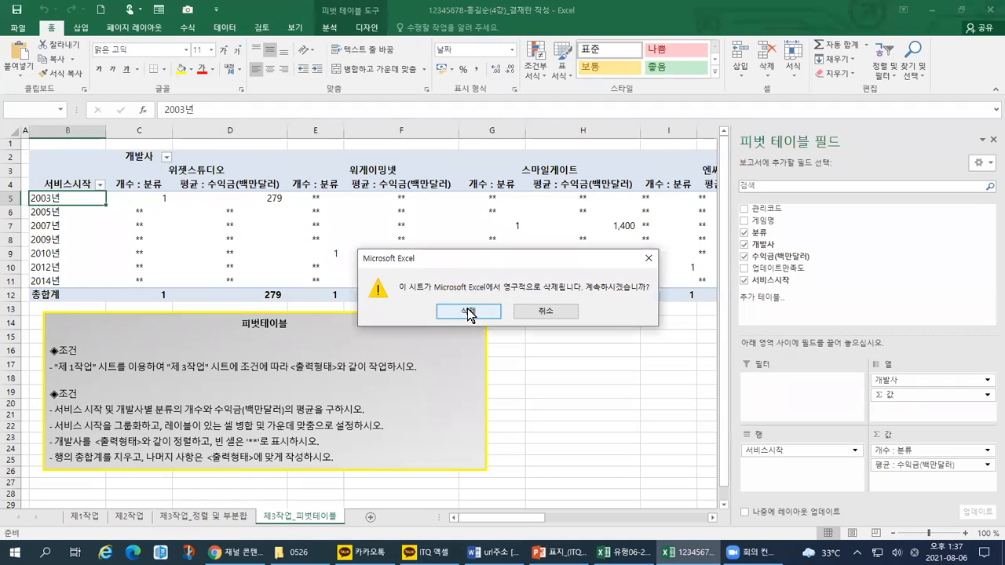
click(592, 133)
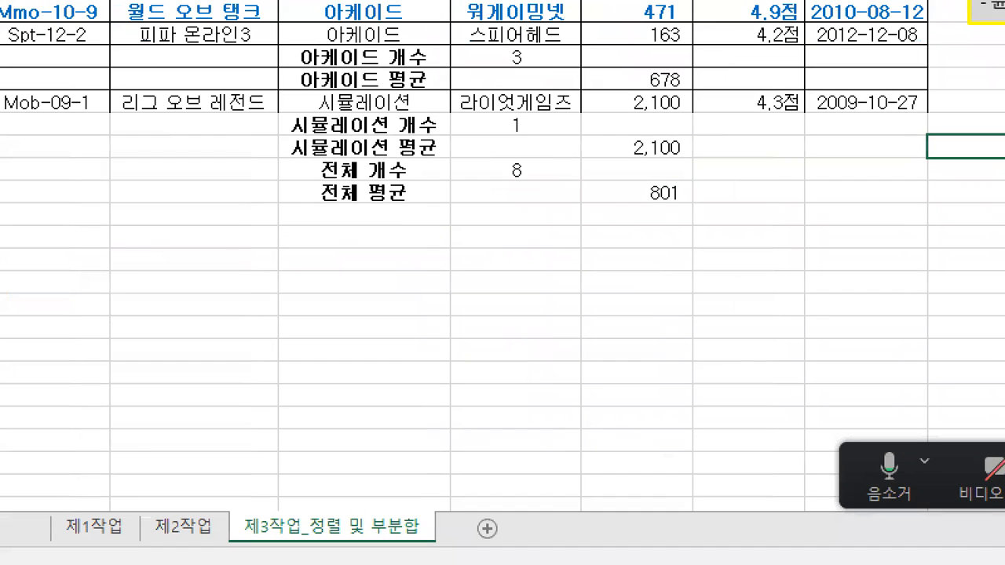
Step: Close the 알약 advertisement pop-up covering part of the worksheet
mouse_move(281, 499)
mouse_down()
mouse_move(291, 520)
mouse_move(318, 495)
mouse_up()
drag(459, 469, 411, 552)
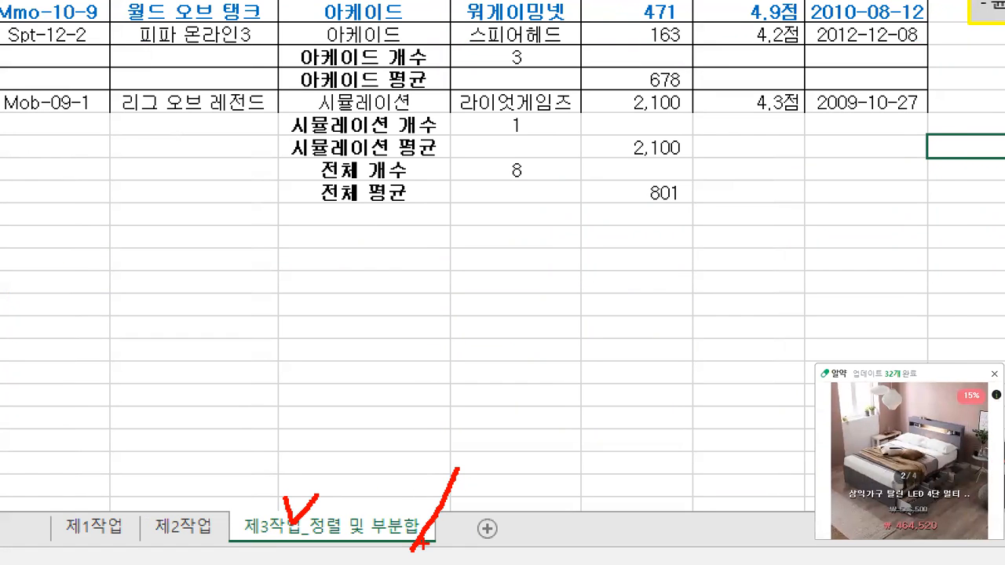
mouse_move(351, 518)
mouse_down()
mouse_move(451, 428)
mouse_move(510, 497)
mouse_move(491, 504)
mouse_move(507, 536)
mouse_move(537, 502)
mouse_up()
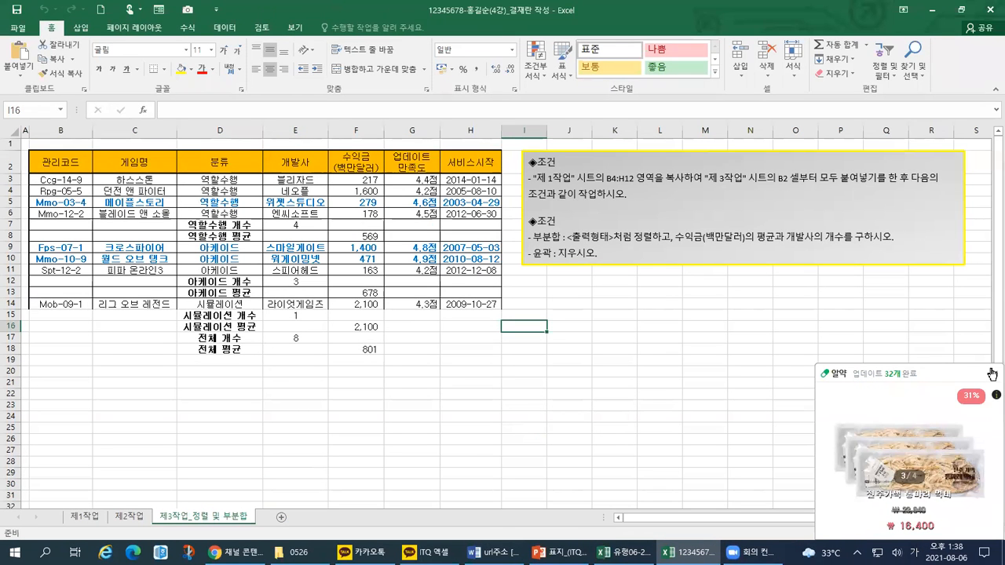
click(993, 374)
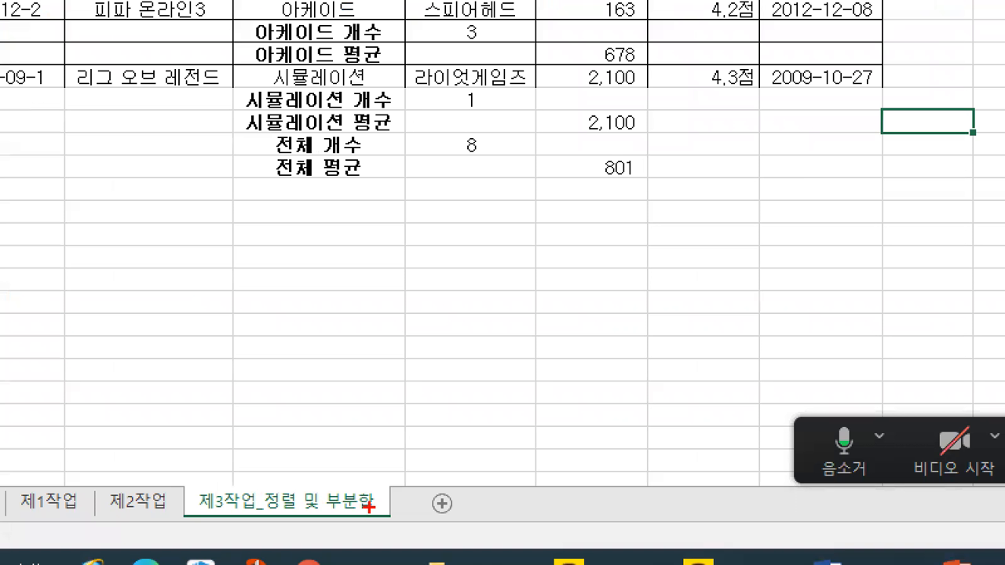
mouse_move(314, 484)
mouse_down()
mouse_move(321, 496)
mouse_move(335, 480)
mouse_up()
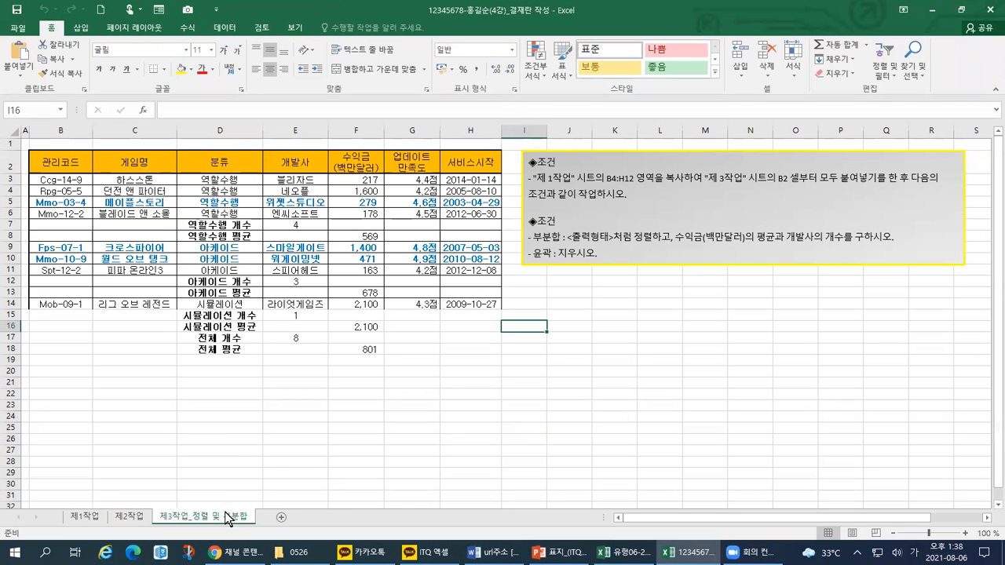
right_click(336, 507)
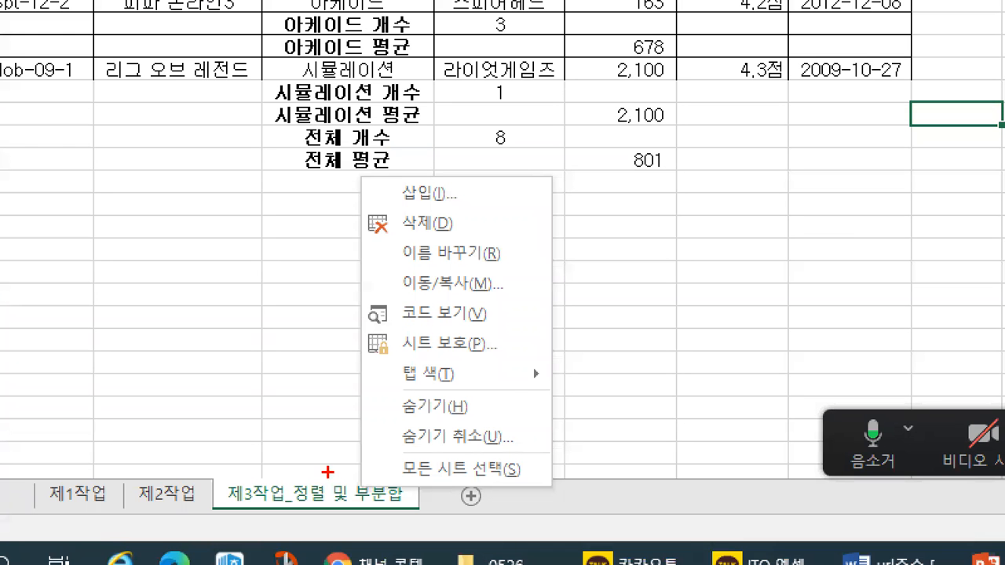
drag(210, 504, 219, 503)
mouse_move(386, 124)
mouse_down()
mouse_move(350, 383)
mouse_move(393, 504)
mouse_up()
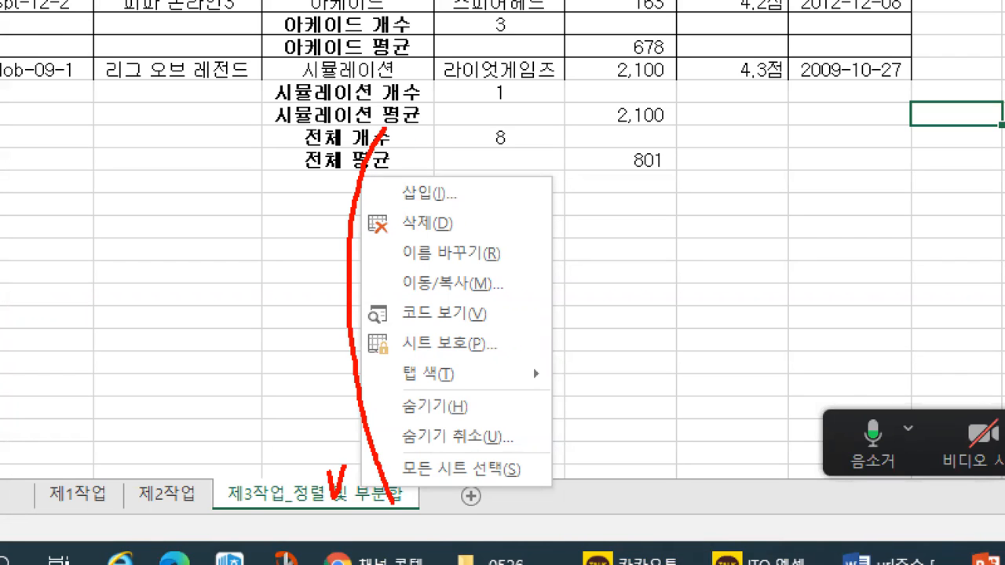
mouse_move(393, 272)
mouse_down()
mouse_move(394, 302)
mouse_move(500, 299)
mouse_move(515, 265)
mouse_move(378, 268)
mouse_move(388, 284)
mouse_move(374, 300)
mouse_up()
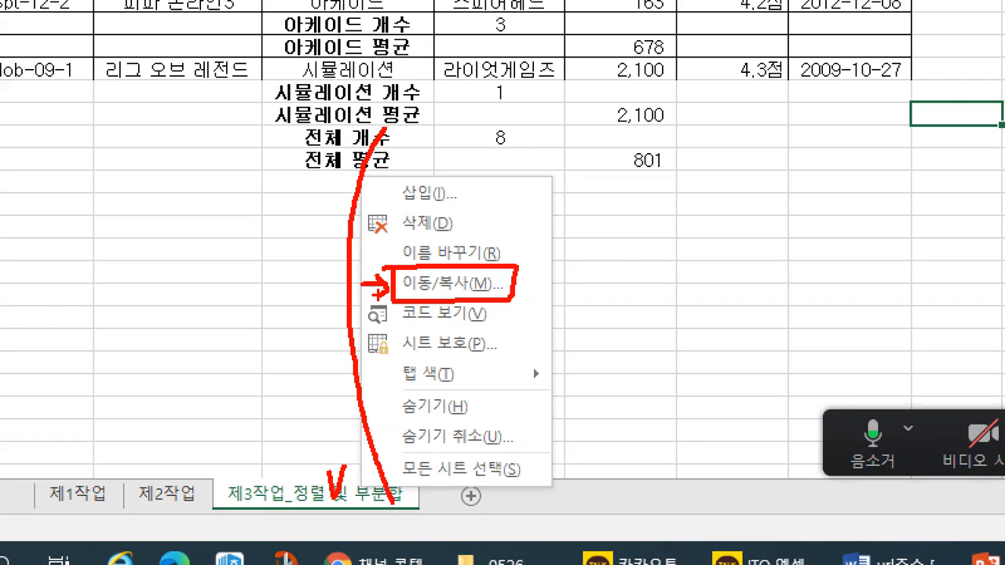
key(Escape)
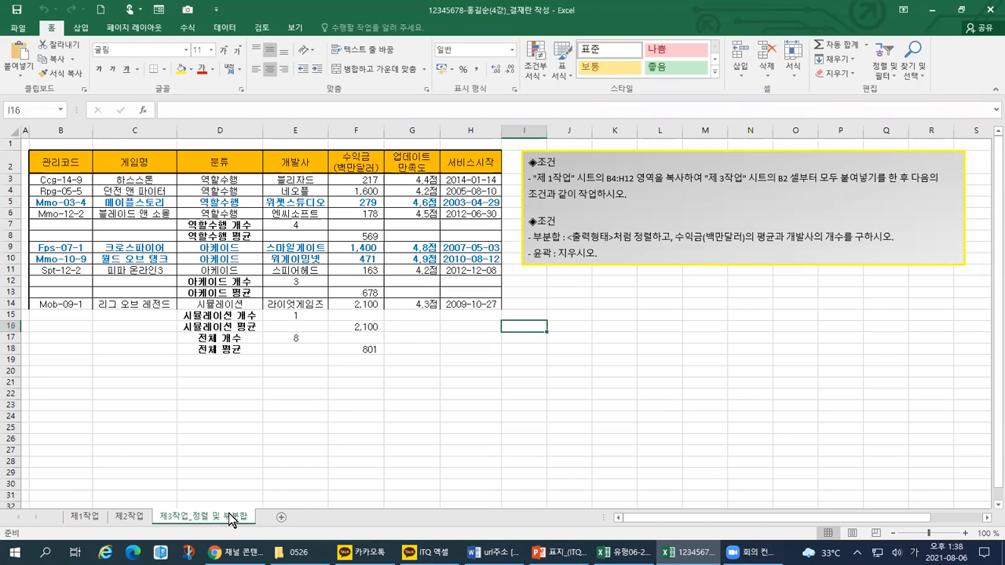
key(ctrl+grave)
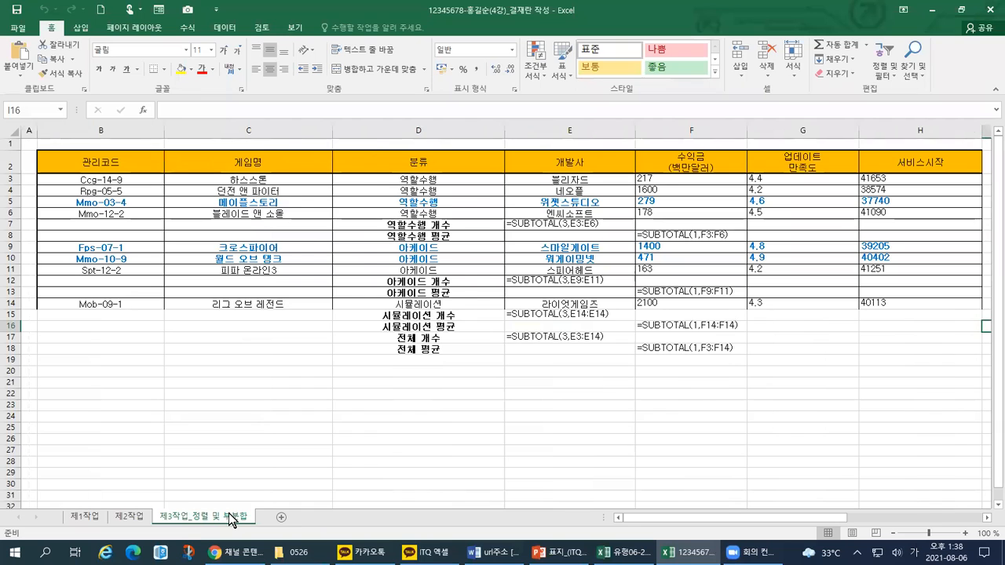
key(ctrl+grave)
key(ctrl+1)
click(228, 515)
drag(216, 504, 228, 503)
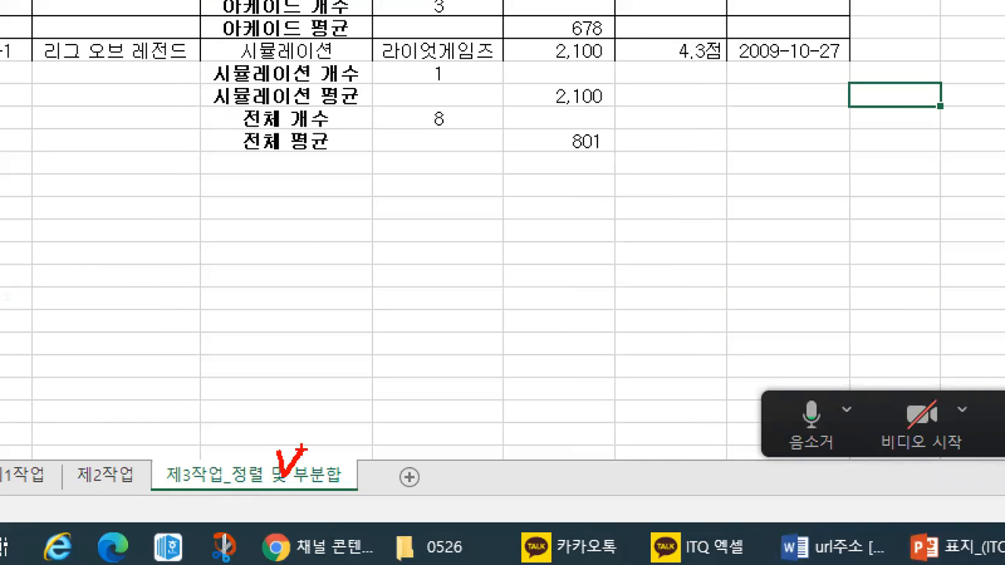
key(Escape)
right_click(228, 516)
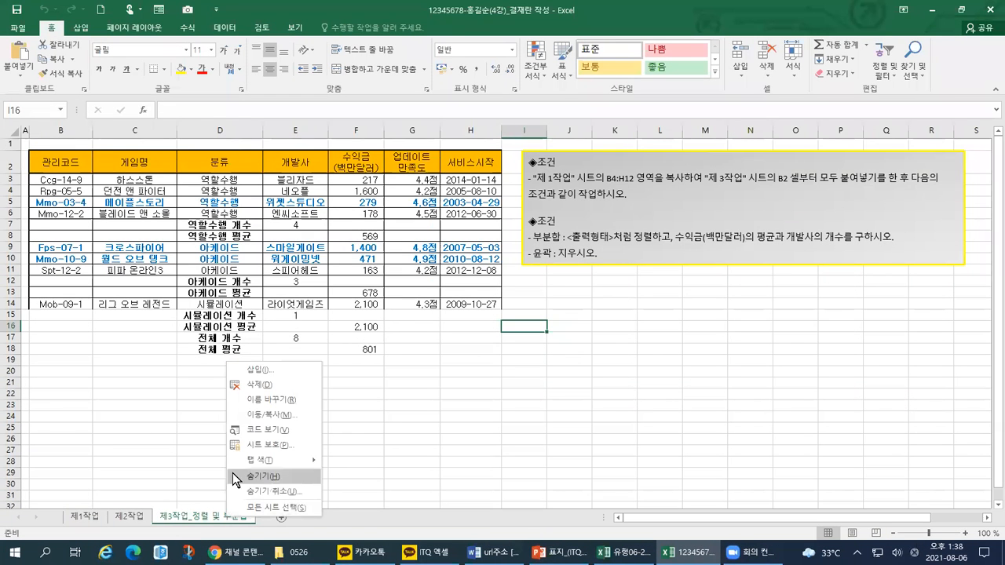
key(ctrl+1)
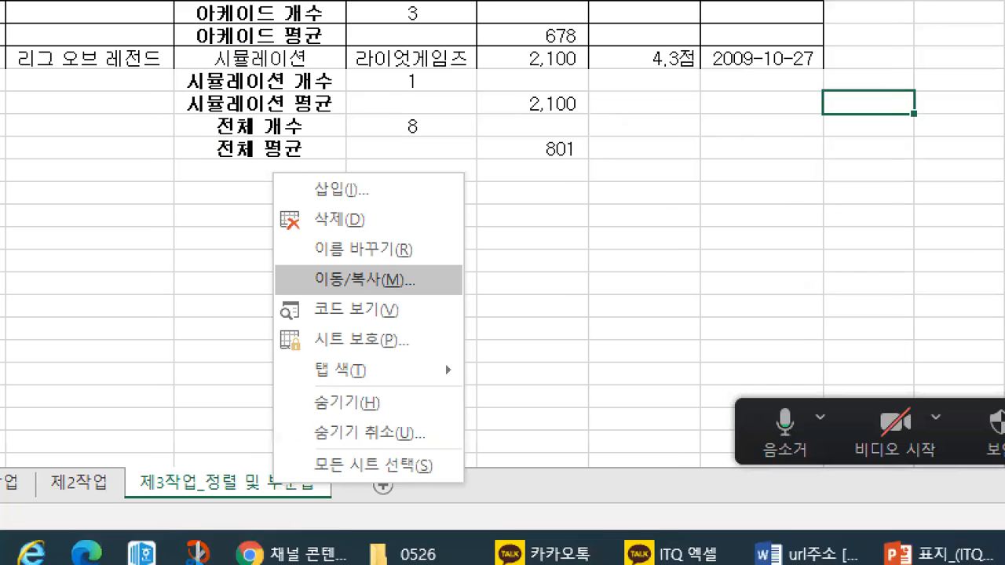
click(224, 473)
drag(291, 254, 305, 253)
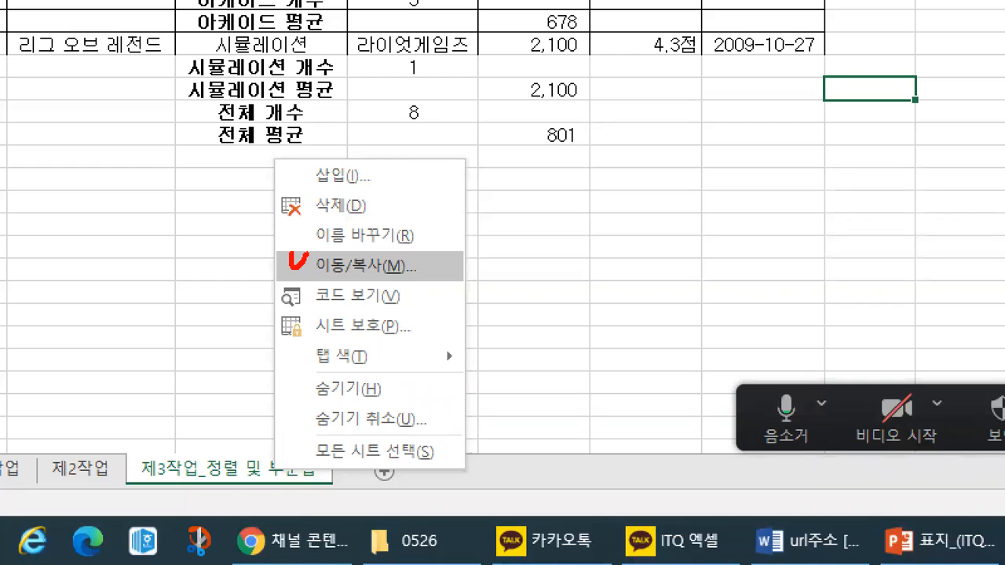
key(Escape)
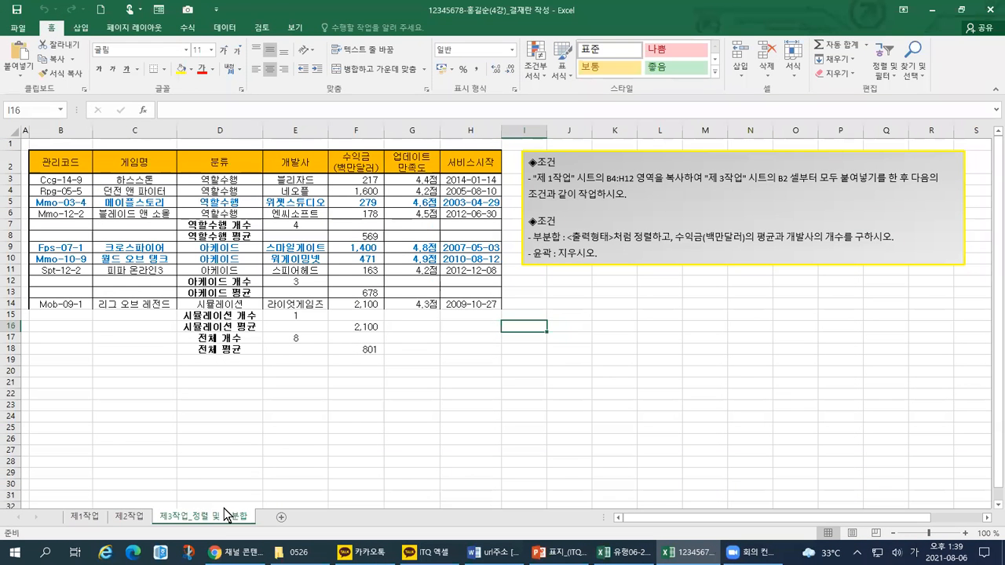
Step: Create a copy of the 제3작업_정렬 및 부분합 sheet and place it at the end of the same workbook
right_click(228, 522)
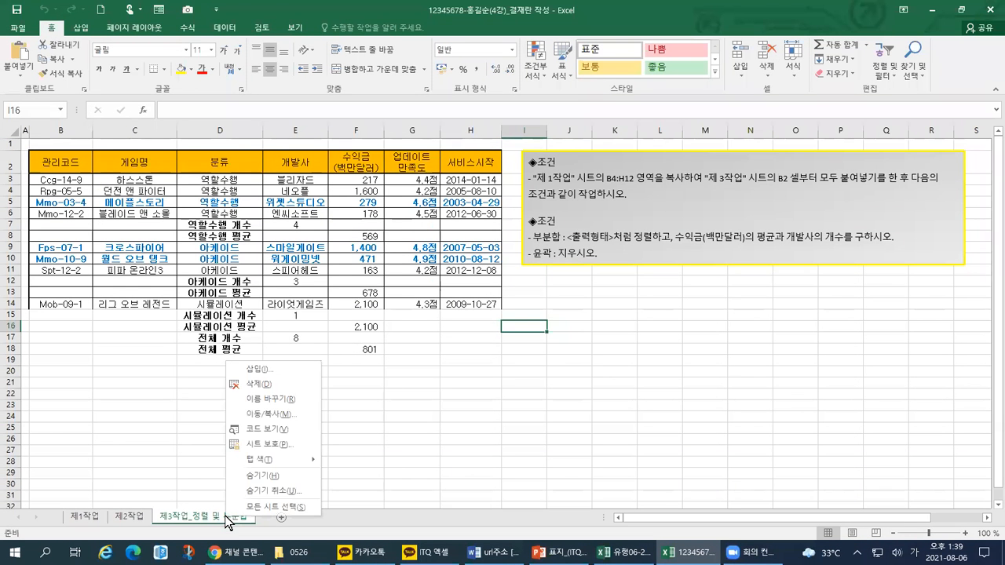
click(250, 415)
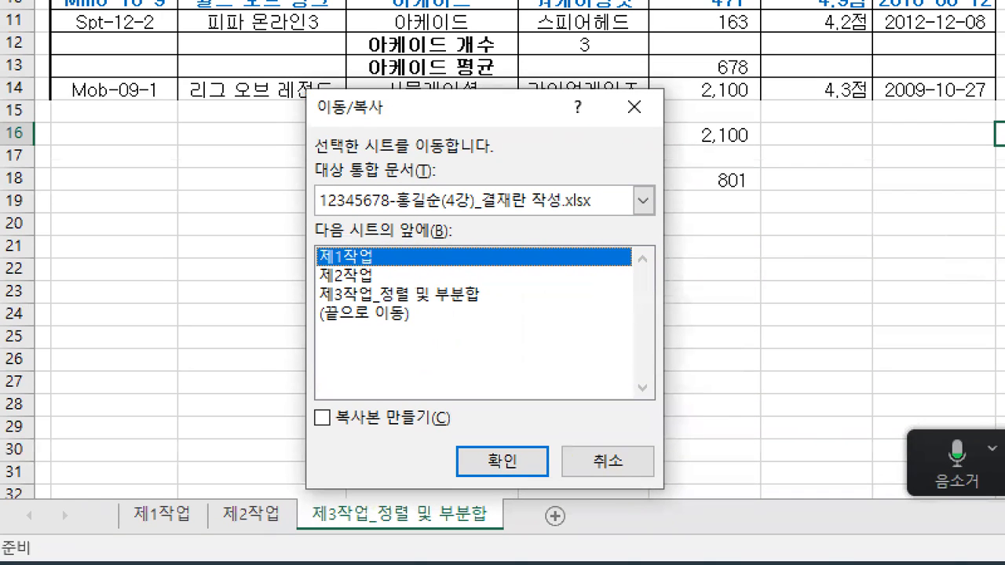
mouse_move(453, 101)
mouse_down()
mouse_move(289, 57)
mouse_move(401, 136)
mouse_up()
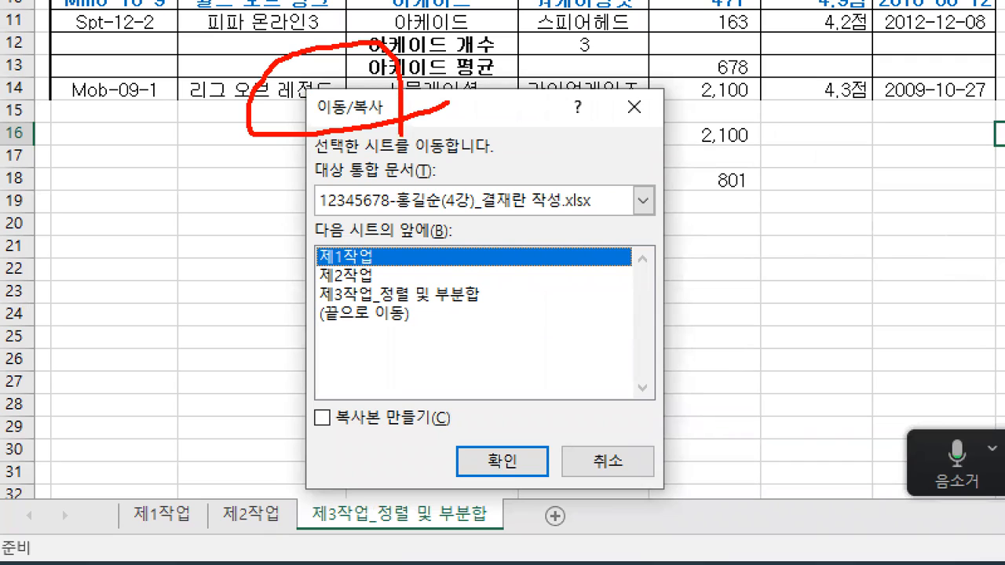
drag(306, 165, 433, 181)
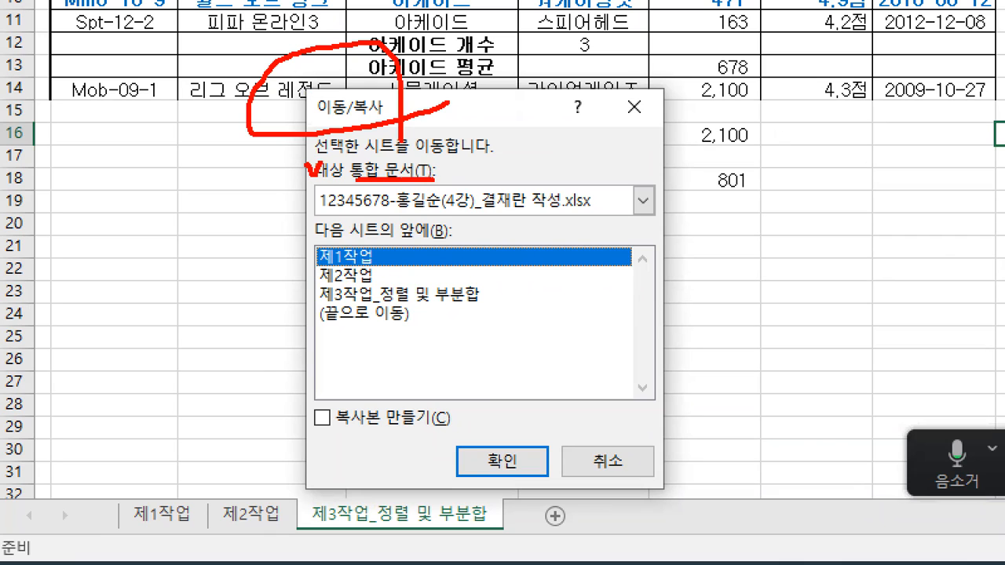
mouse_move(217, 208)
mouse_down()
mouse_move(306, 206)
mouse_move(318, 212)
mouse_move(299, 233)
mouse_up()
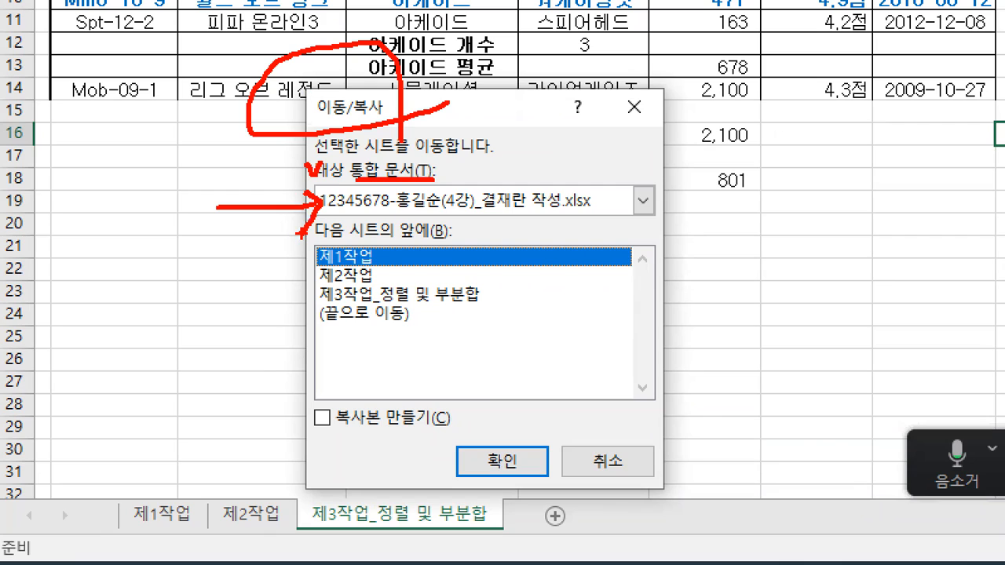
drag(300, 241, 440, 240)
drag(301, 329, 438, 322)
mouse_move(315, 397)
mouse_down()
mouse_move(323, 422)
mouse_move(341, 385)
mouse_up()
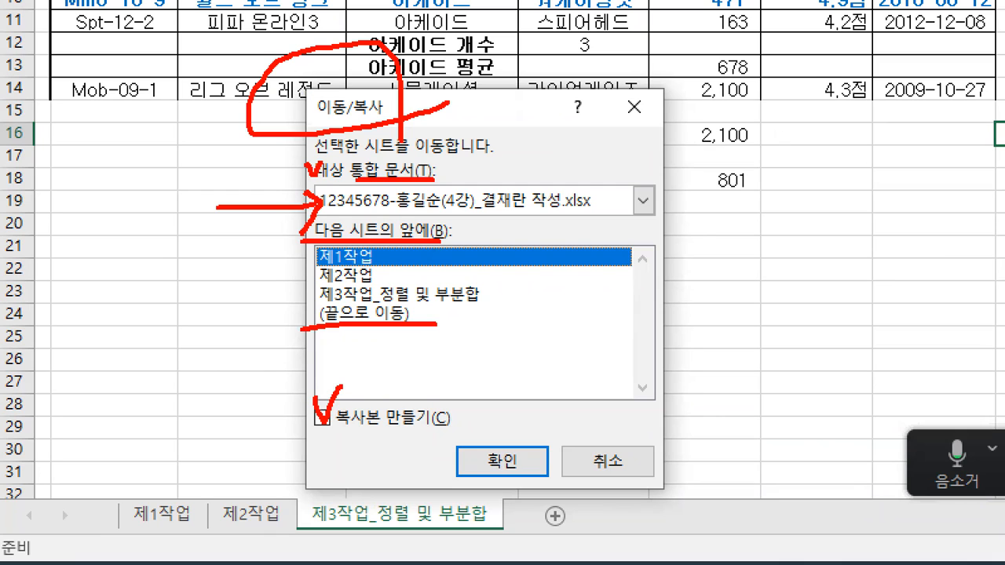
mouse_move(287, 308)
mouse_down()
mouse_move(303, 320)
mouse_move(318, 302)
mouse_up()
drag(319, 394, 343, 385)
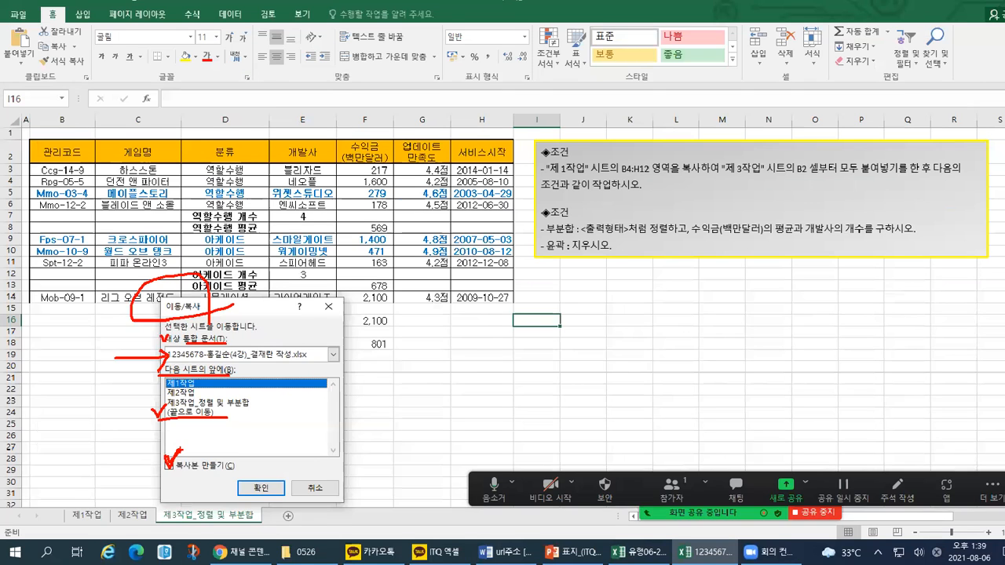
click(189, 414)
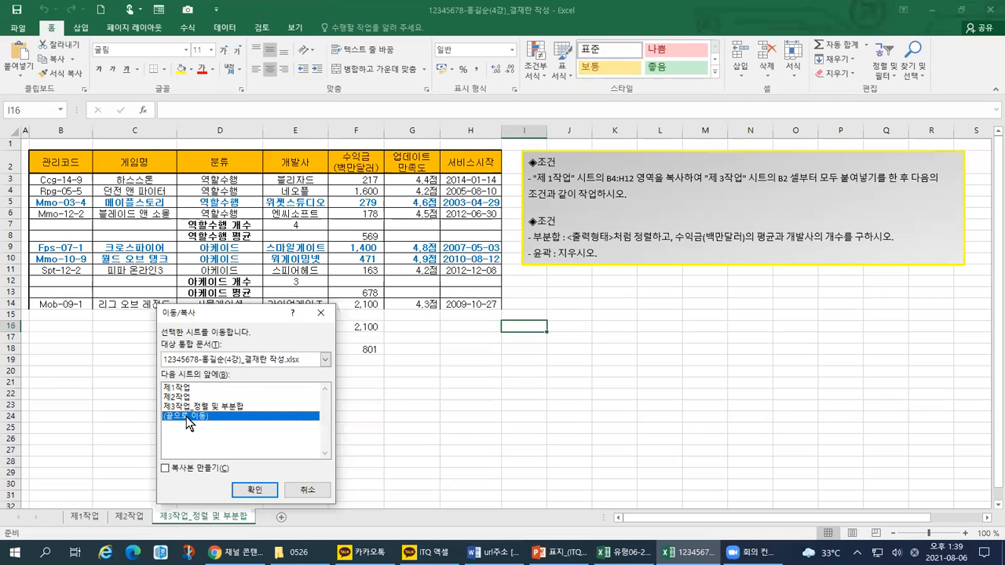
click(166, 468)
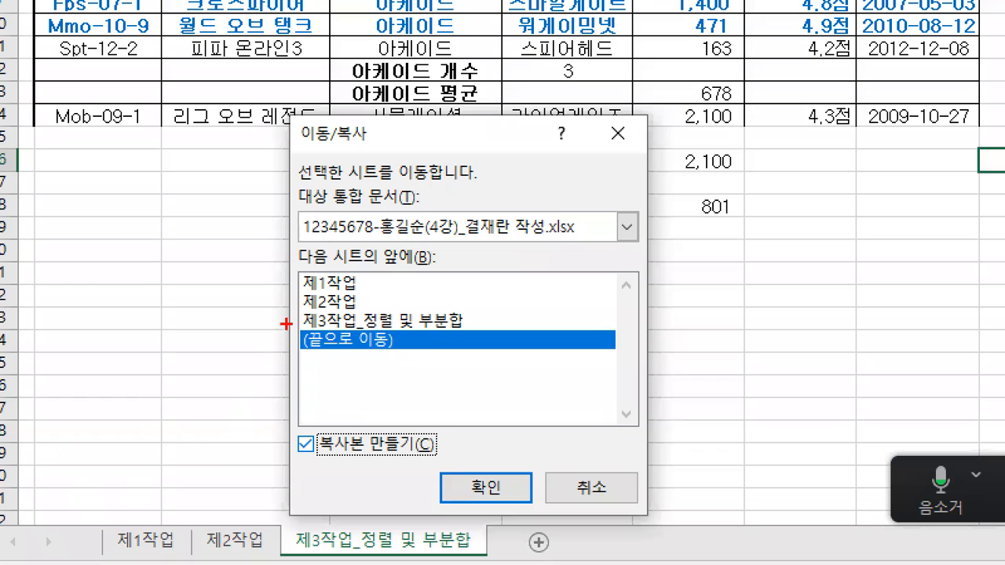
drag(154, 409, 163, 408)
drag(277, 442, 295, 429)
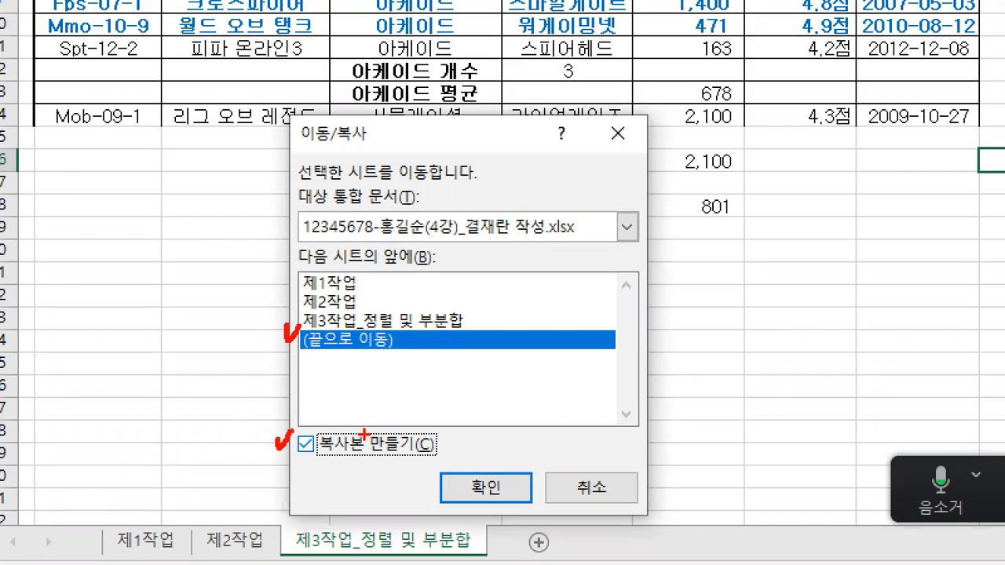
mouse_move(479, 456)
mouse_down()
mouse_move(480, 485)
mouse_move(511, 455)
mouse_up()
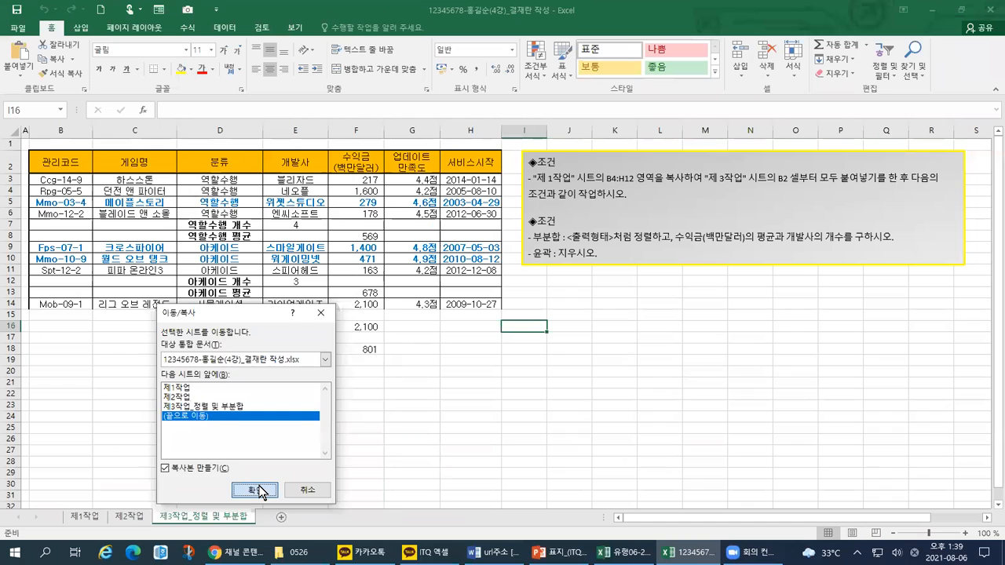
click(260, 489)
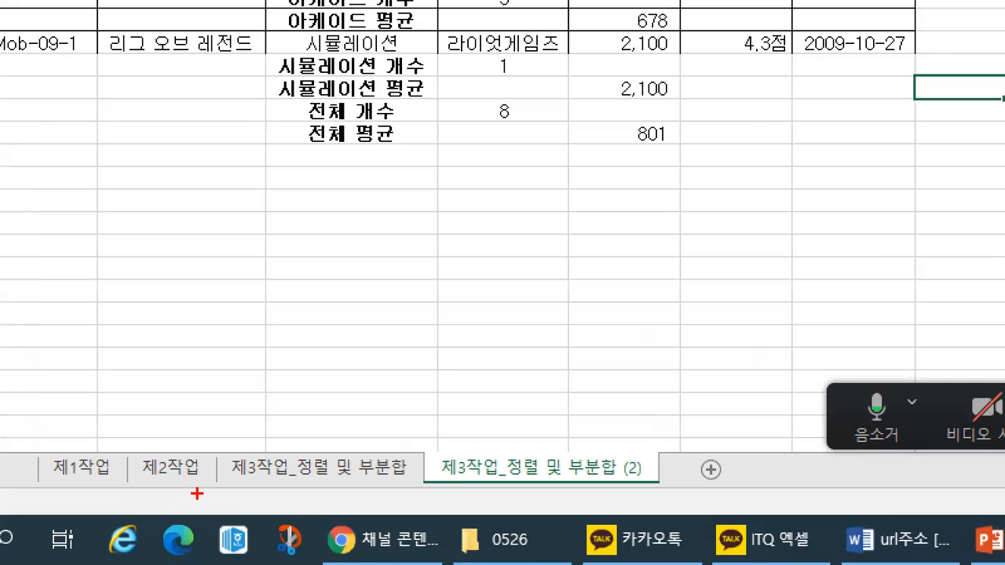
drag(157, 525, 241, 522)
drag(449, 485, 601, 478)
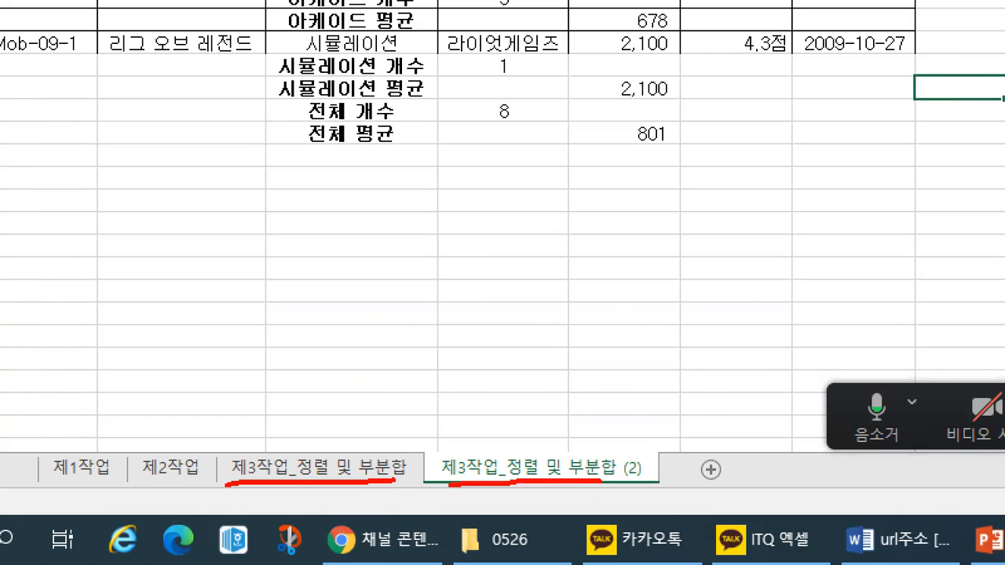
mouse_move(326, 501)
mouse_down()
mouse_move(262, 492)
mouse_move(388, 436)
mouse_move(354, 501)
mouse_move(316, 503)
mouse_up()
mouse_move(314, 428)
mouse_down()
mouse_move(349, 361)
mouse_move(492, 405)
mouse_move(495, 442)
mouse_move(514, 421)
mouse_up()
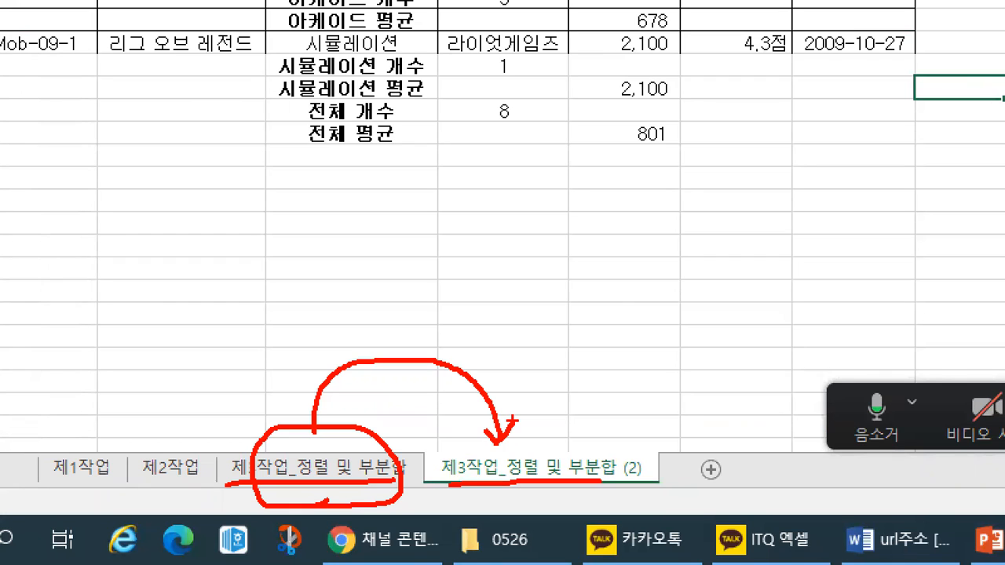
mouse_move(647, 480)
mouse_down()
mouse_move(636, 494)
mouse_move(604, 478)
mouse_move(654, 452)
mouse_move(653, 494)
mouse_move(638, 498)
mouse_up()
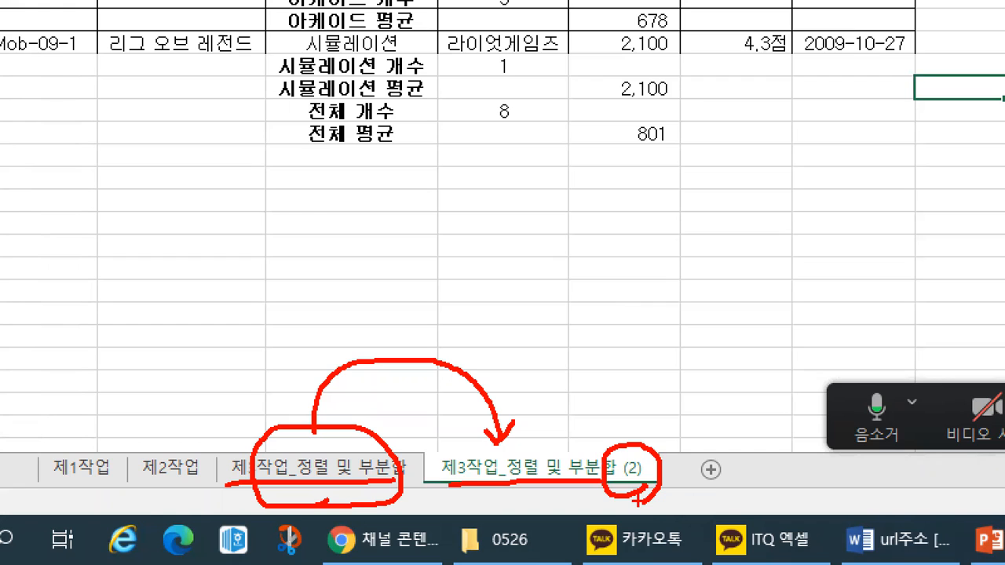
mouse_move(508, 439)
mouse_down()
mouse_move(512, 499)
mouse_move(632, 502)
mouse_move(652, 452)
mouse_move(509, 446)
mouse_up()
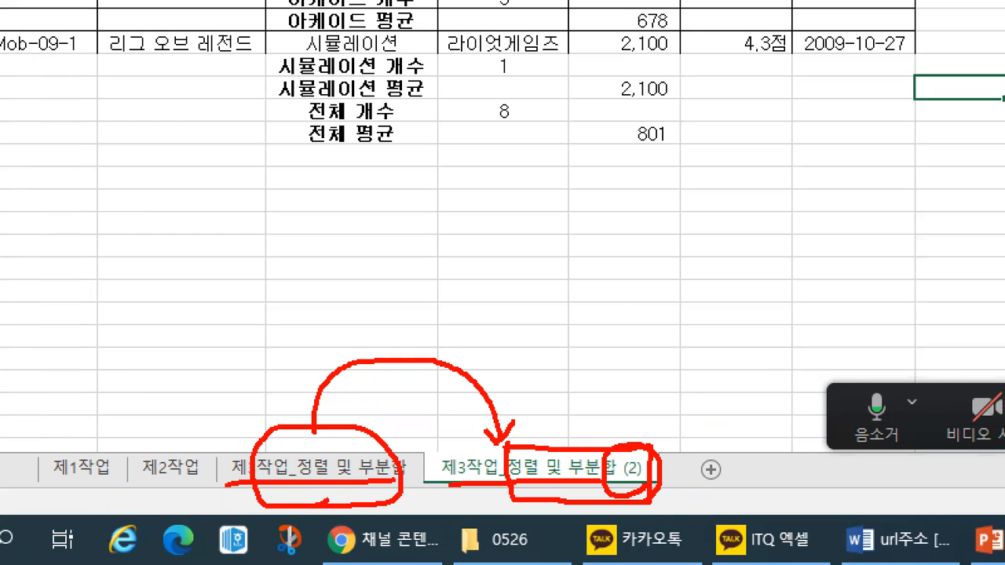
key(Escape)
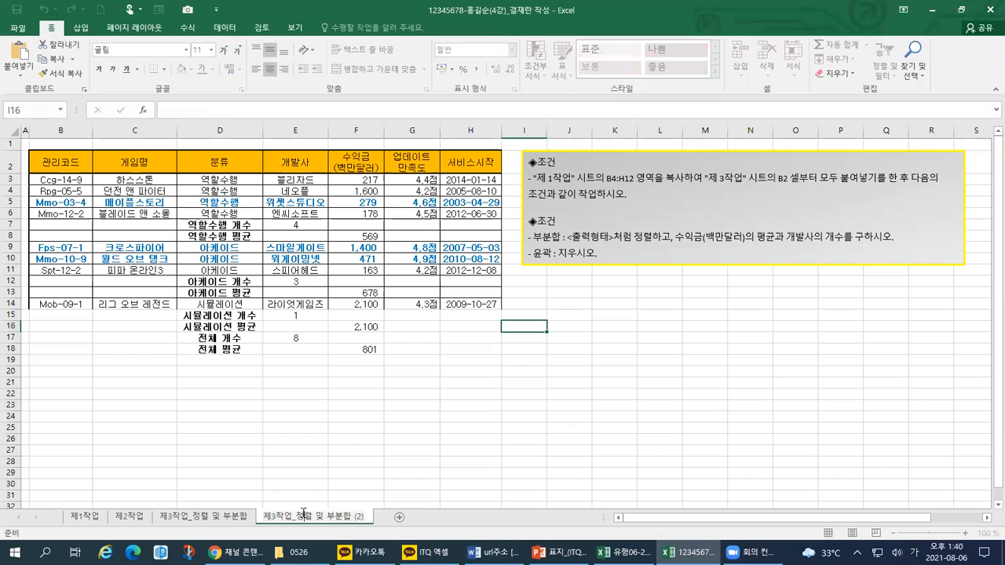
Step: Rename the copied 제3작업_정렬 및 부분합 (2) sheet to 제3작업_피벗테이블
key(ctrl+1)
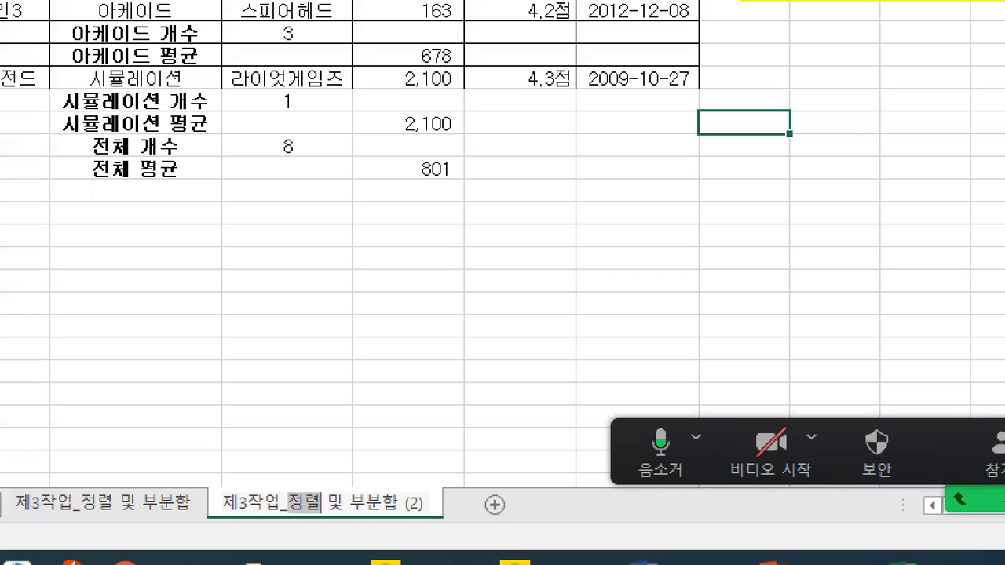
drag(298, 476, 324, 462)
mouse_move(285, 485)
mouse_down()
mouse_move(289, 511)
mouse_move(421, 514)
mouse_move(423, 487)
mouse_move(297, 493)
mouse_up()
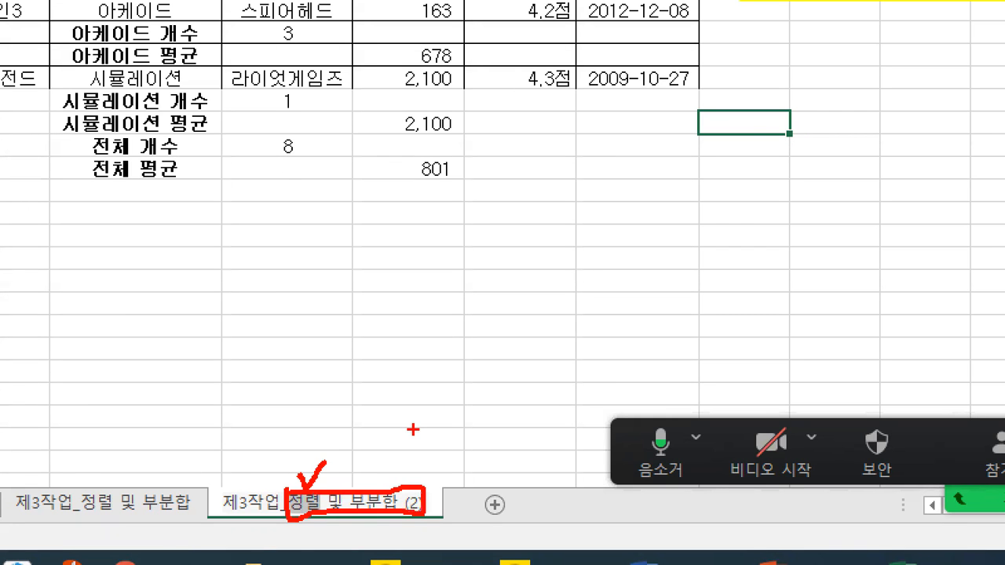
key(Escape)
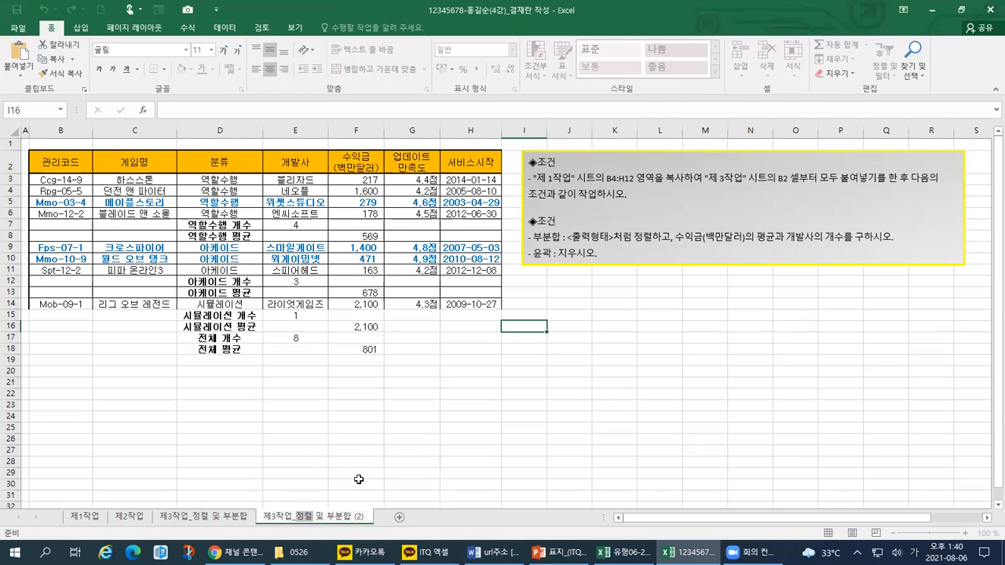
key(shift+End)
key(Delete)
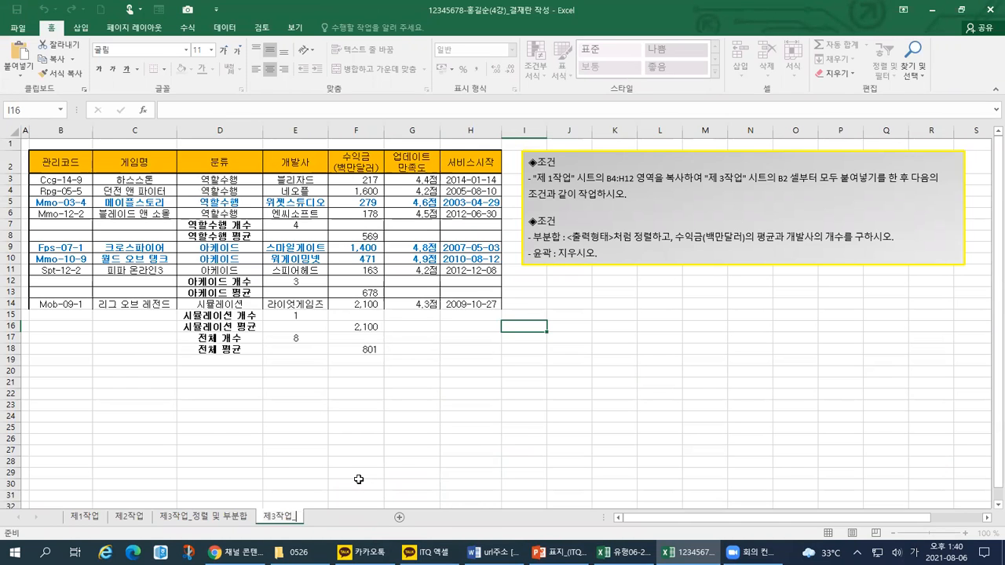
text(피벗테이블)
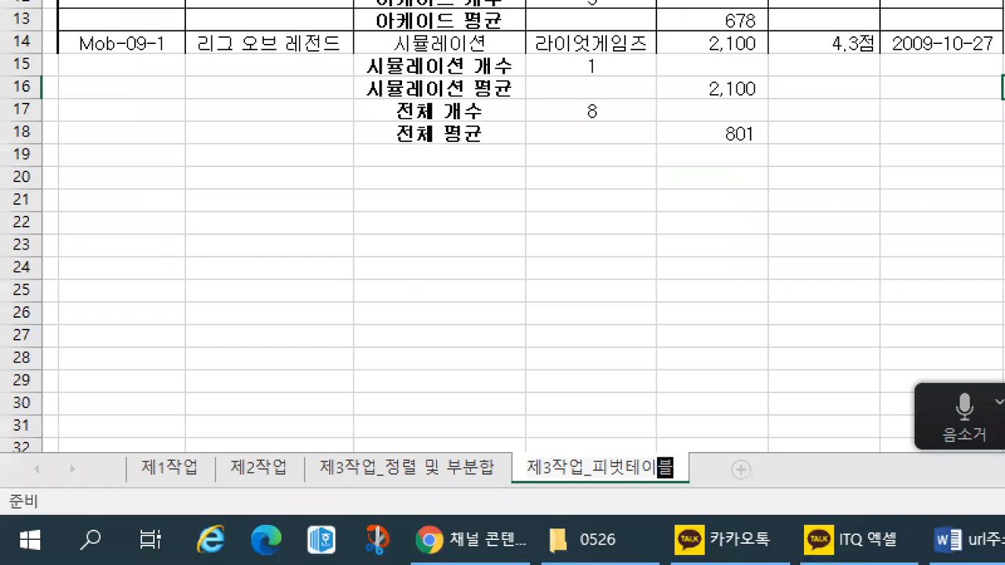
mouse_move(537, 425)
mouse_down()
mouse_move(551, 445)
mouse_move(574, 418)
mouse_up()
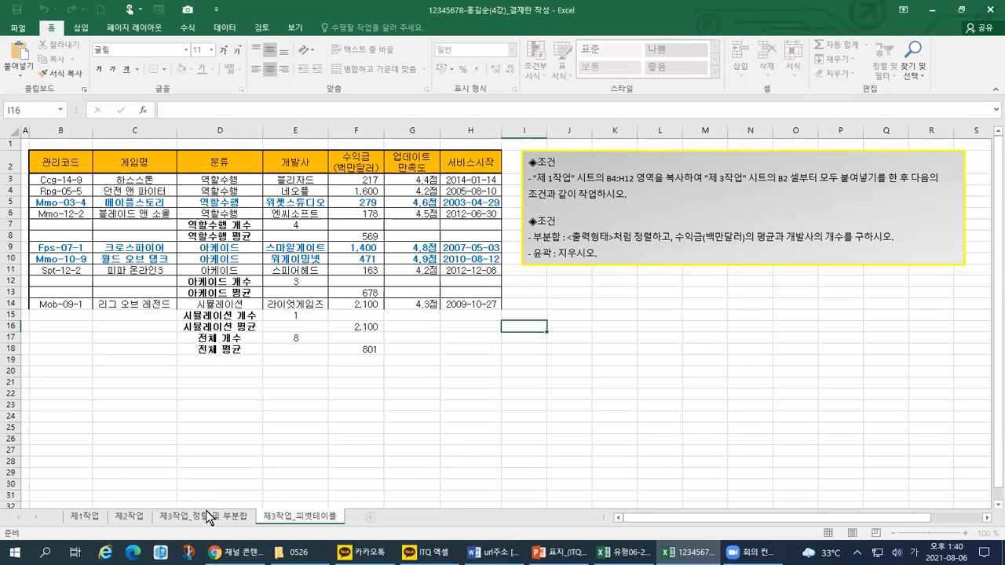
Step: Delete columns B through H, which hold the subtotal table, from the 제3작업_피벗테이블 sheet
drag(71, 125, 474, 143)
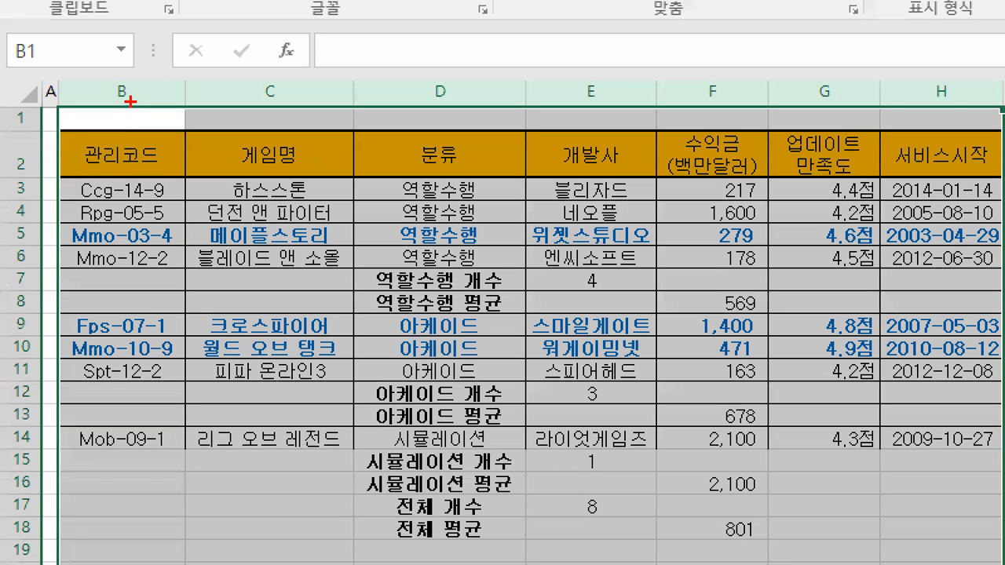
mouse_move(129, 101)
mouse_down()
mouse_move(98, 101)
mouse_move(499, 74)
mouse_move(988, 70)
mouse_move(787, 112)
mouse_move(358, 116)
mouse_move(94, 100)
mouse_up()
mouse_move(87, 116)
mouse_down()
mouse_move(57, 200)
mouse_move(38, 553)
mouse_move(1001, 562)
mouse_move(1003, 162)
mouse_move(388, 119)
mouse_move(35, 110)
mouse_up()
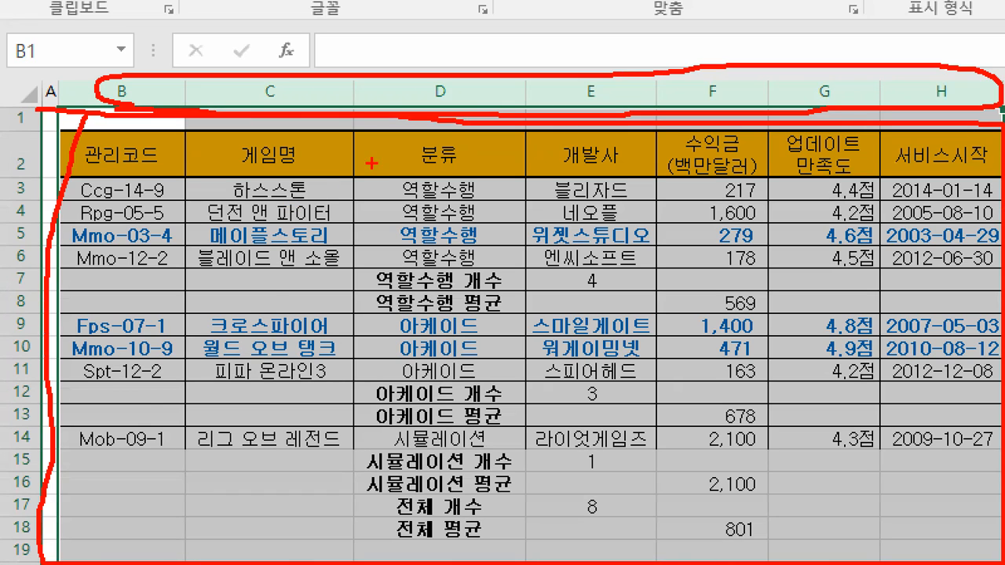
drag(408, 163, 116, 447)
drag(651, 152, 283, 426)
drag(809, 196, 518, 465)
drag(913, 236, 666, 460)
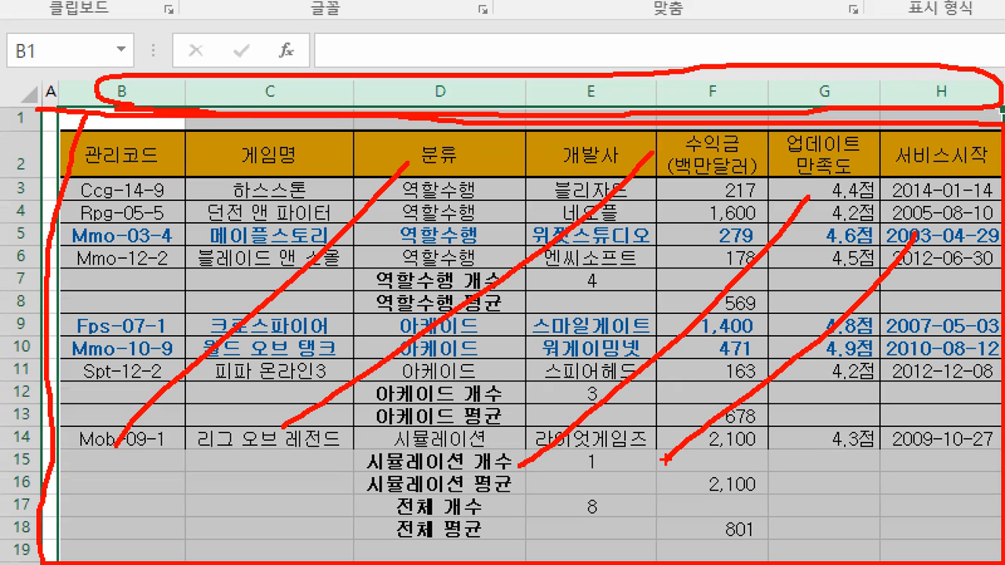
key(Escape)
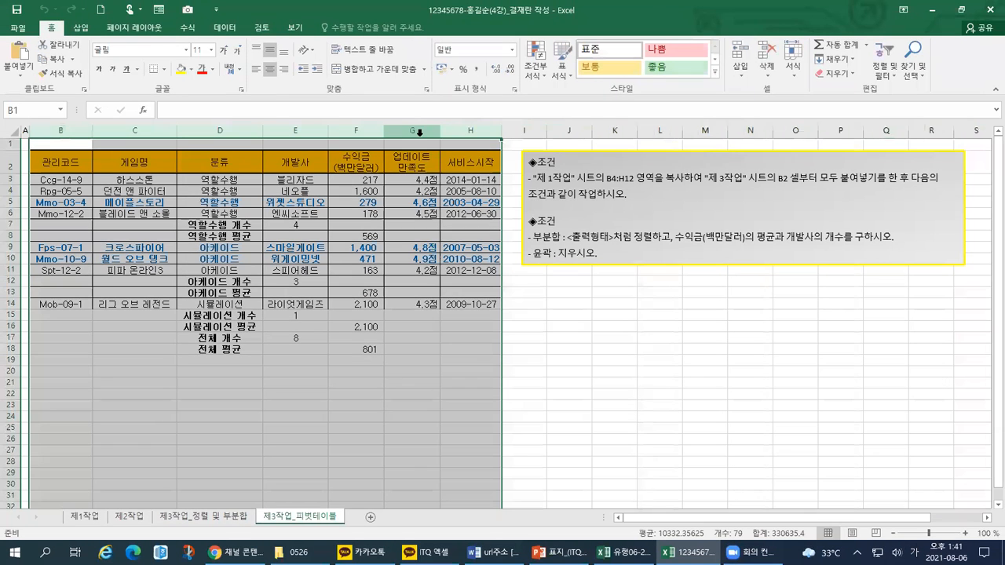
right_click(419, 140)
mouse_move(428, 133)
mouse_down()
mouse_move(392, 140)
mouse_move(418, 121)
mouse_up()
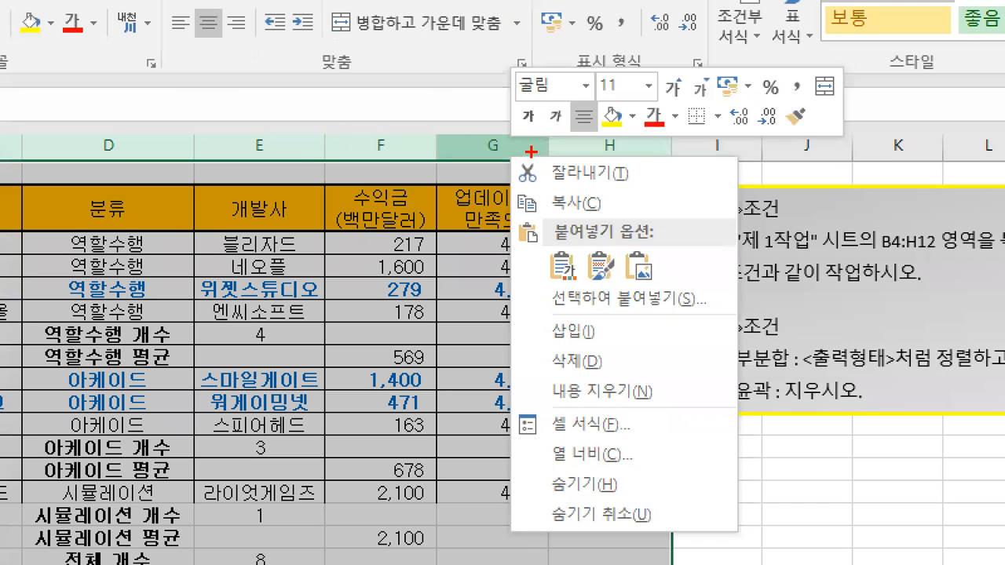
drag(502, 131, 483, 173)
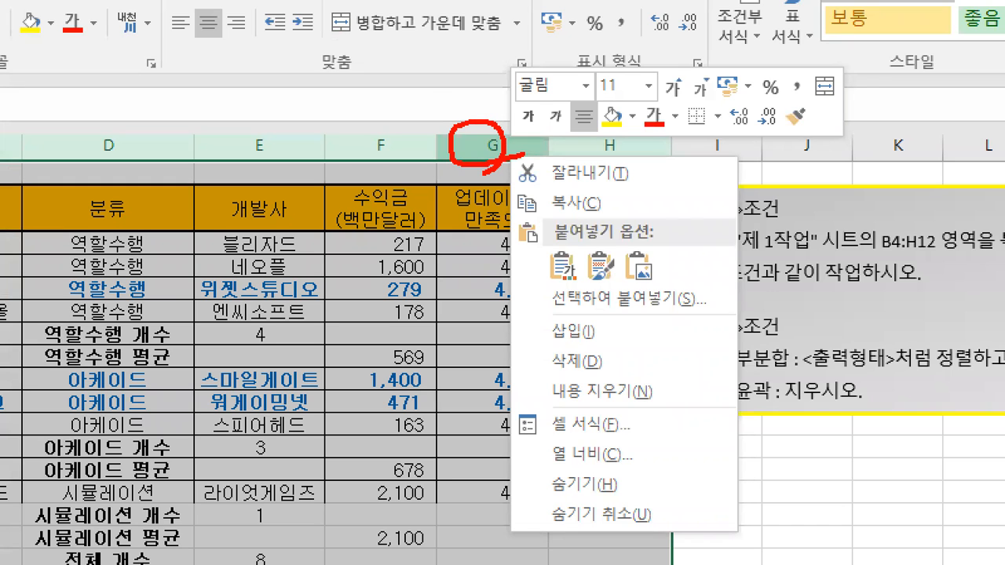
mouse_move(514, 137)
mouse_down()
mouse_move(487, 357)
mouse_move(527, 539)
mouse_up()
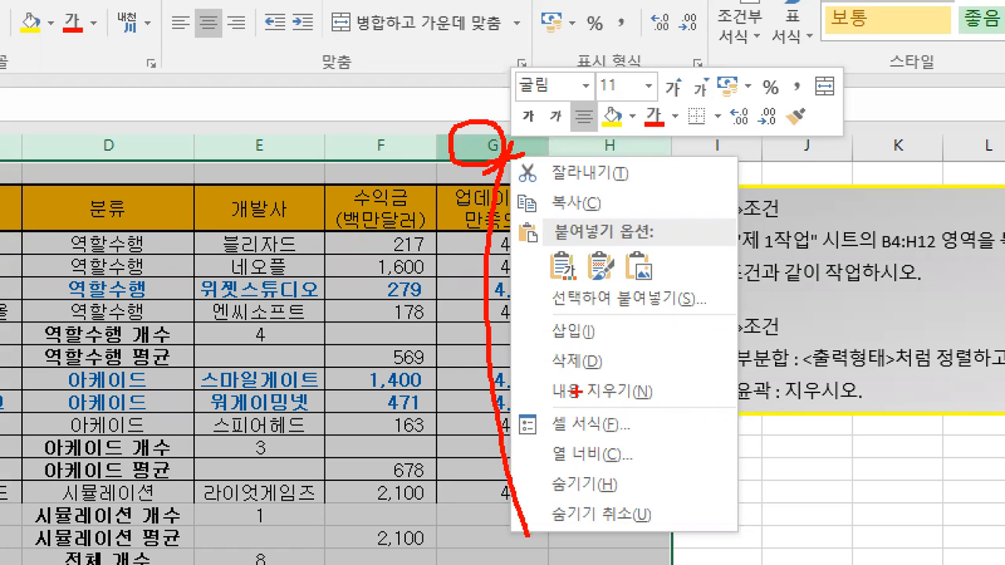
mouse_move(530, 369)
mouse_down()
mouse_move(616, 372)
mouse_move(544, 351)
mouse_up()
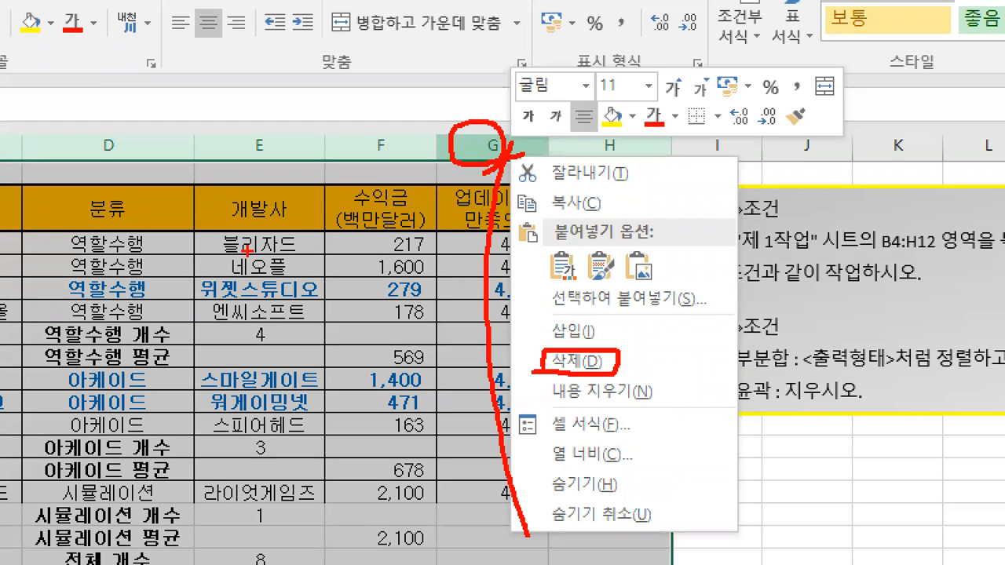
drag(220, 277, 12, 424)
drag(259, 318, 90, 475)
drag(363, 339, 253, 454)
drag(447, 349, 348, 481)
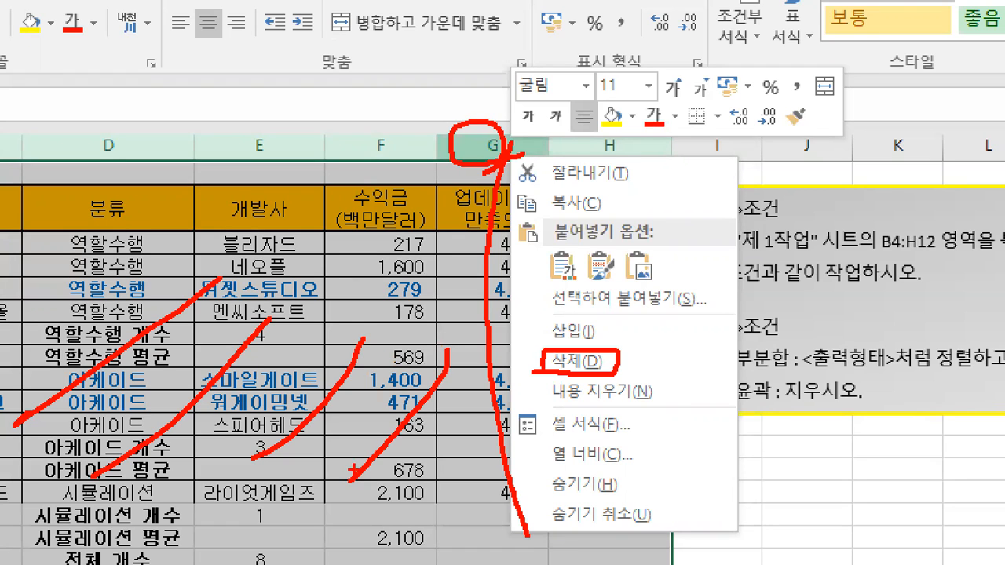
drag(517, 352, 533, 343)
key(Escape)
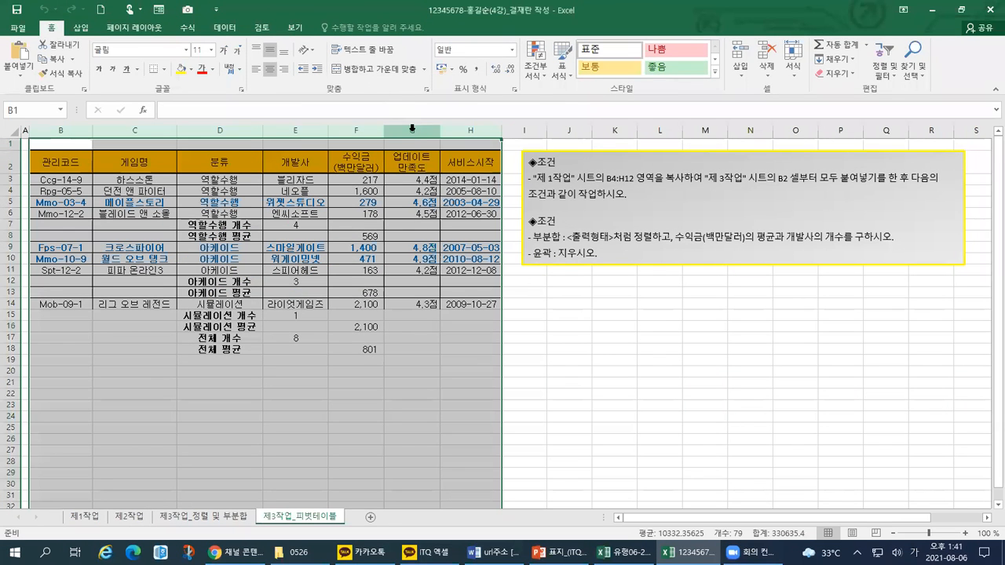
right_click(412, 127)
click(433, 235)
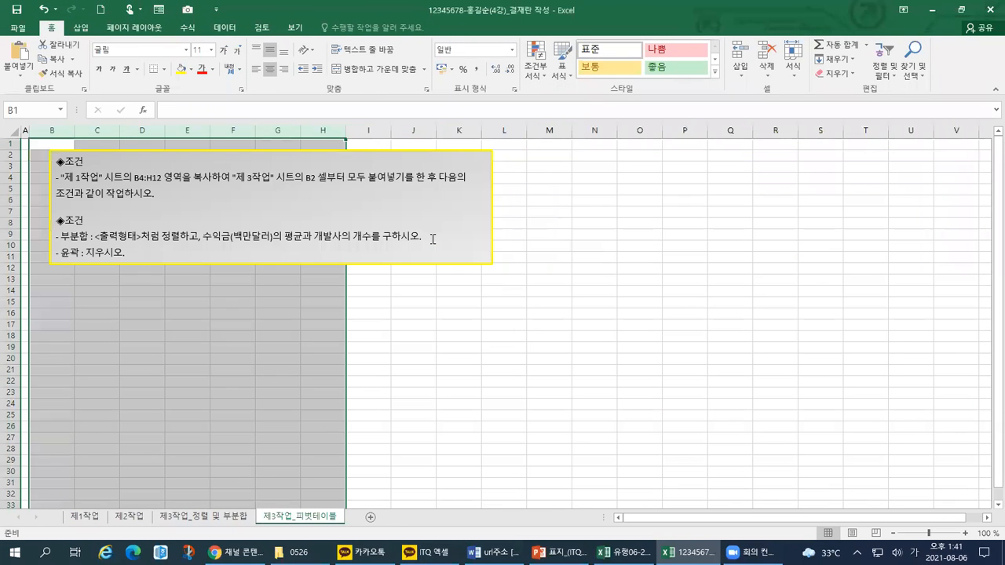
Step: Put the 조건 text box on the 제3작업_피벗테이블 sheet into text editing
key(ctrl+1)
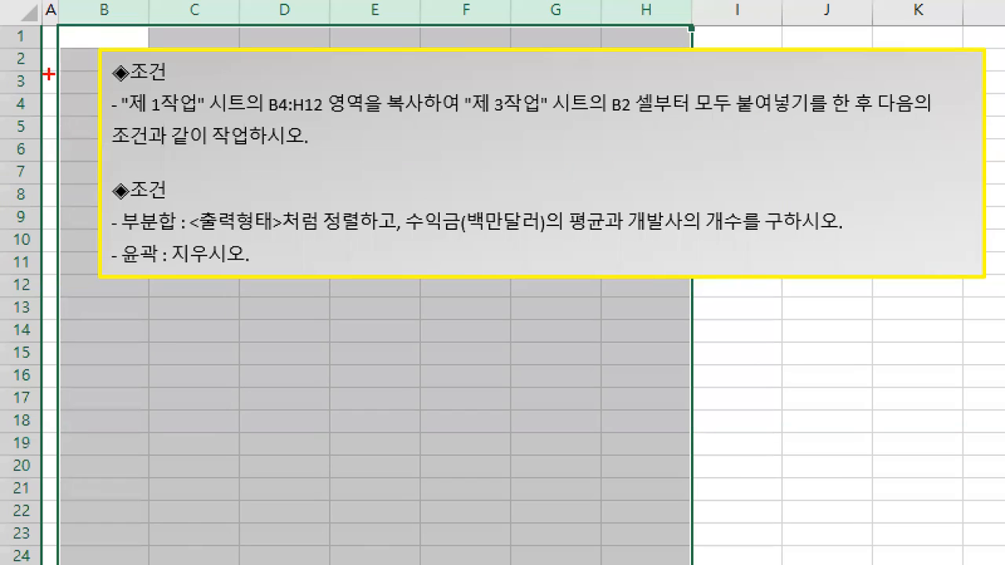
drag(72, 14, 668, 21)
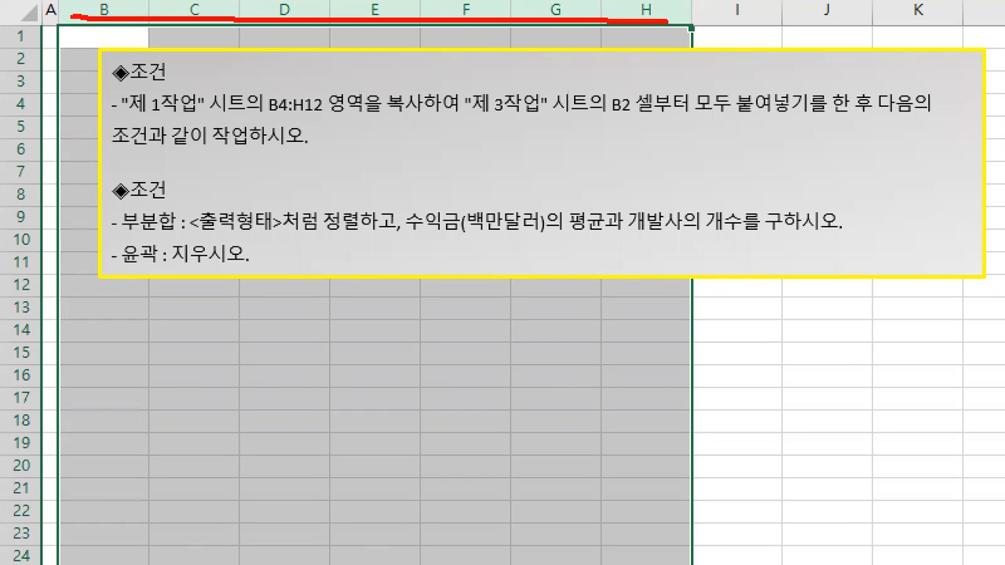
mouse_move(625, 57)
mouse_down()
mouse_move(197, 63)
mouse_move(120, 212)
mouse_move(495, 266)
mouse_move(911, 182)
mouse_move(612, 63)
mouse_move(578, 63)
mouse_up()
drag(391, 153, 209, 170)
mouse_move(228, 133)
mouse_down()
mouse_move(183, 167)
mouse_move(212, 220)
mouse_up()
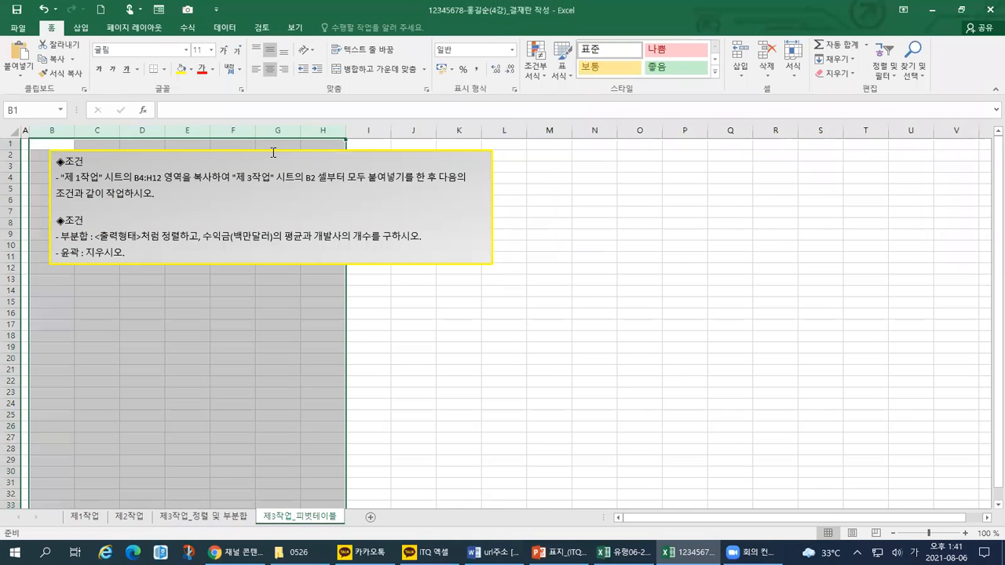
click(274, 149)
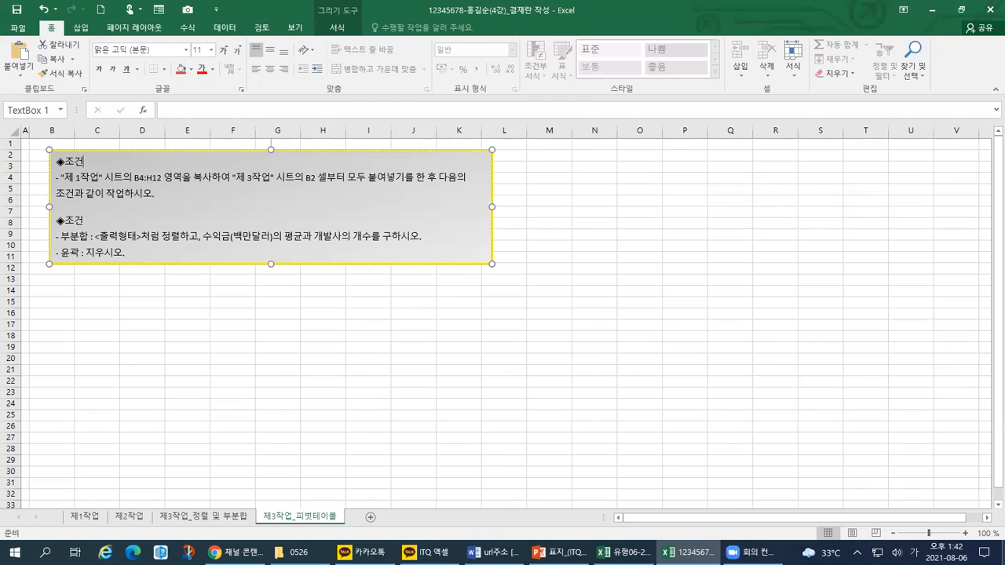
Step: Open the 키보드 image from the personal desktop folder in 알씨, decline the secure-content-only option, and maximize the viewer
key(super+d)
double_click(913, 196)
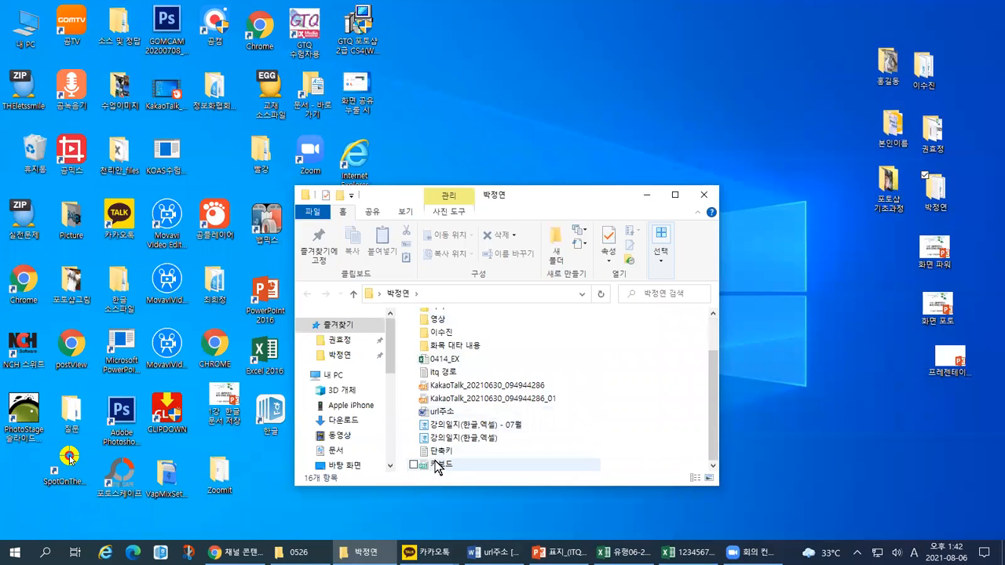
click(439, 464)
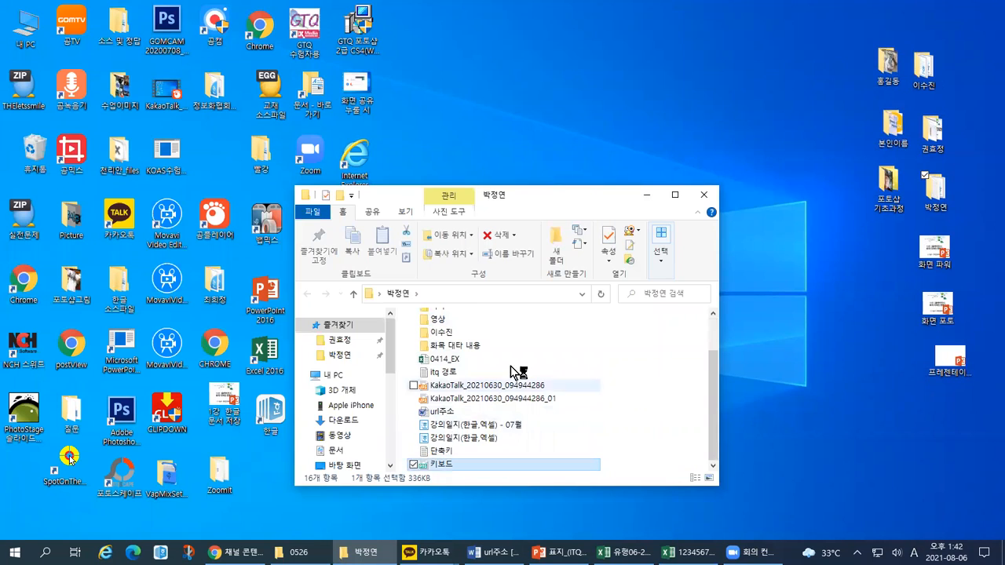
click(647, 194)
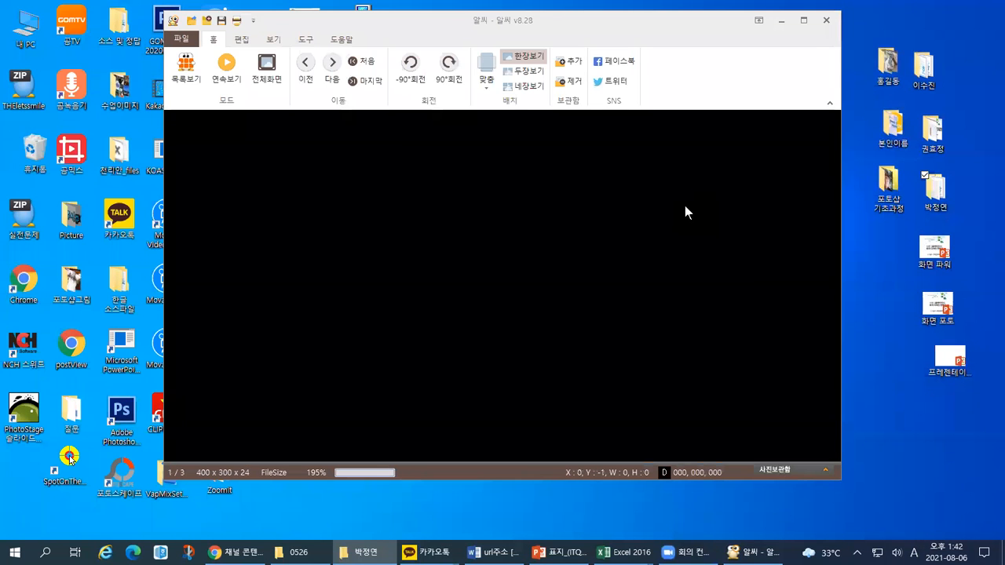
click(826, 20)
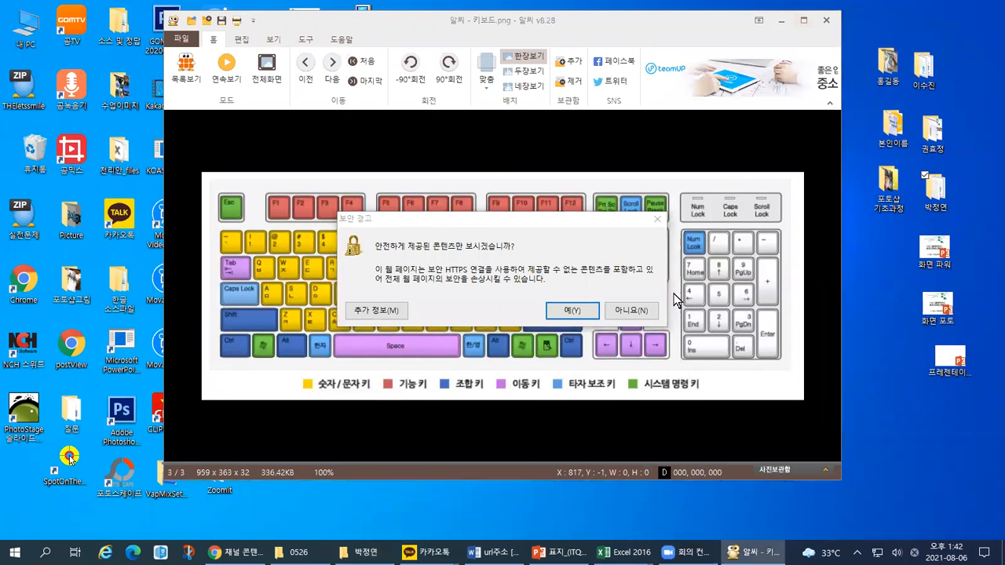
click(635, 311)
click(796, 27)
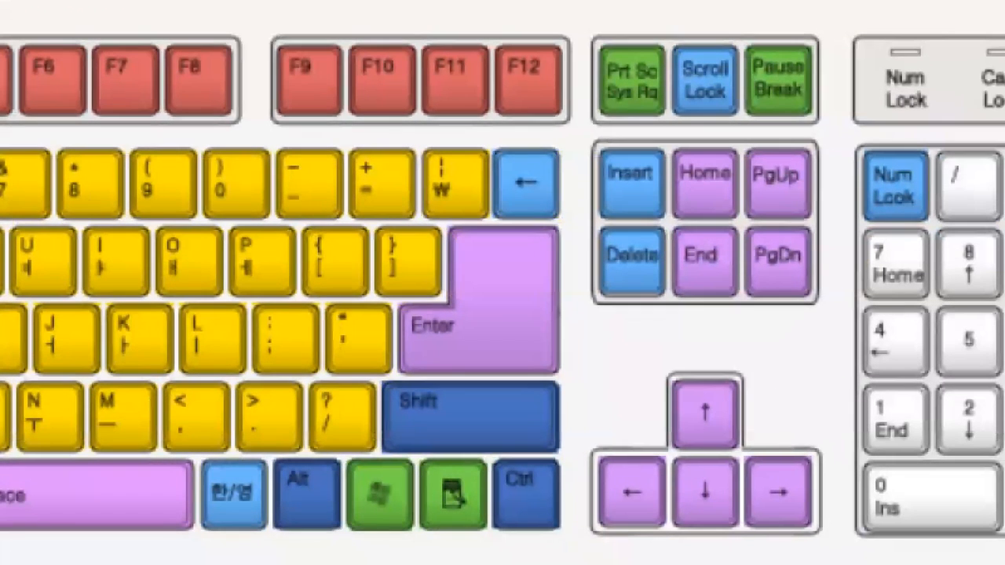
Step: Examine the positions of the Delete and Backspace keys on the keyboard image
drag(680, 310, 626, 265)
mouse_move(570, 223)
mouse_down()
mouse_move(669, 229)
mouse_move(637, 334)
mouse_move(620, 346)
mouse_up()
mouse_move(569, 233)
mouse_down()
mouse_move(487, 234)
mouse_move(525, 127)
mouse_move(576, 214)
mouse_move(553, 249)
mouse_up()
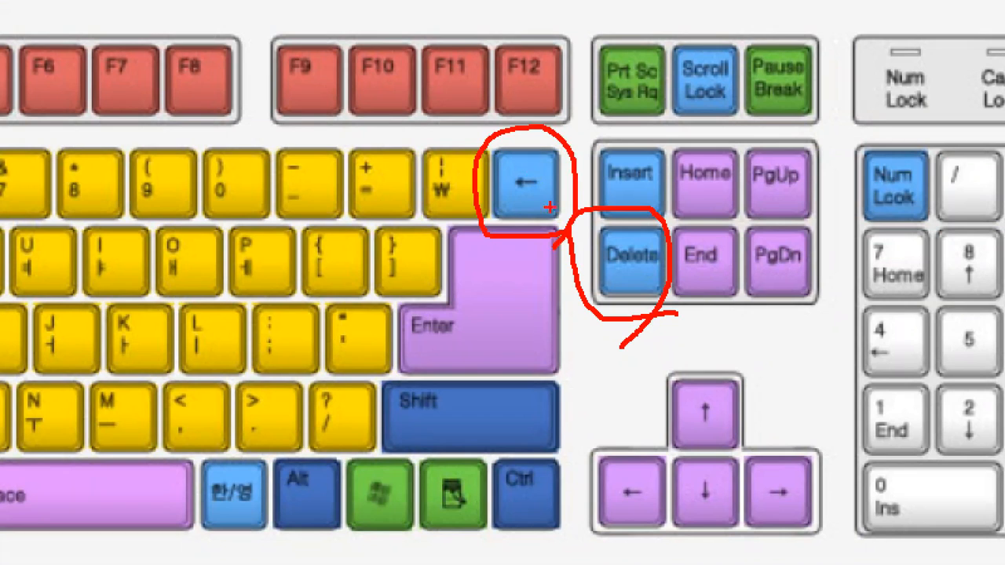
drag(609, 271, 658, 273)
drag(605, 236, 616, 234)
key(Escape)
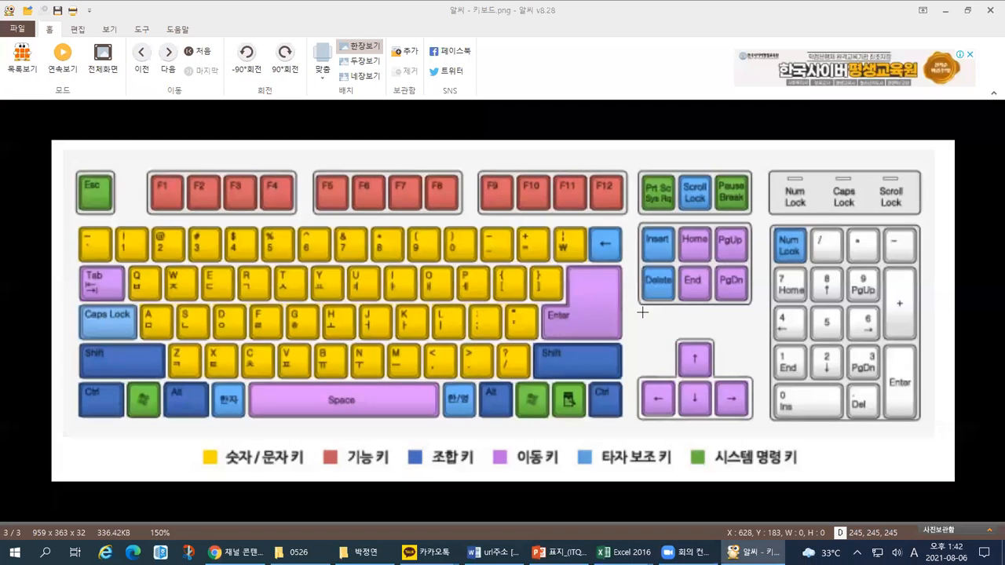
Step: Switch back to Excel and delete the subtotal 조건 text box from the 제3작업_피벗테이블 sheet
key(alt+Tab)
key(alt+Tab)
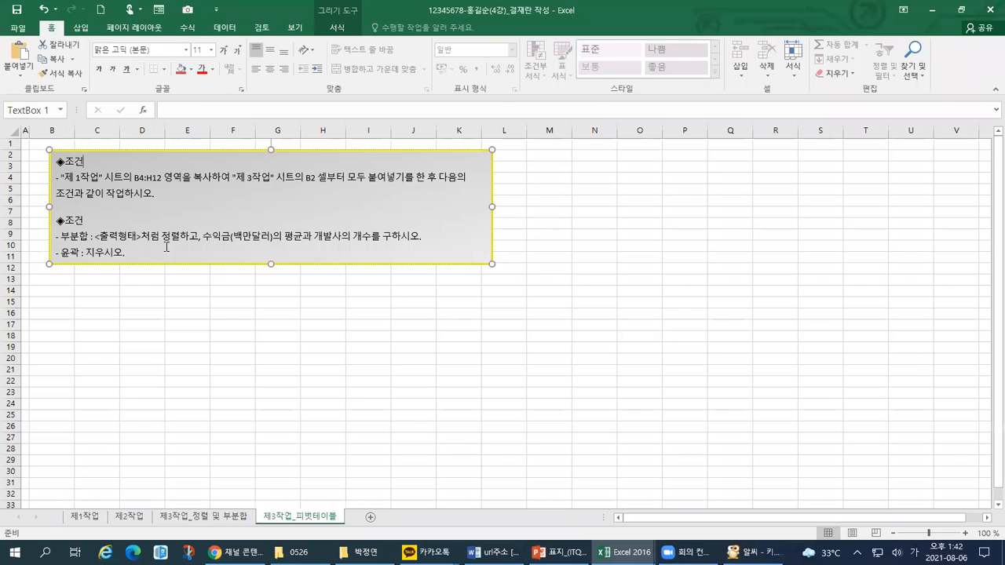
key(ctrl+1)
click(126, 201)
drag(436, 78, 468, 69)
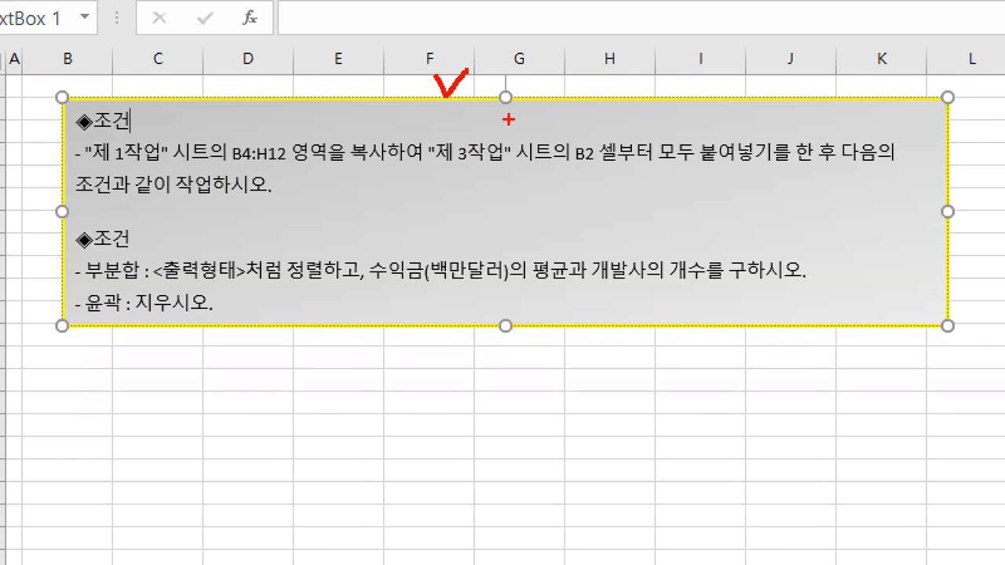
key(Escape)
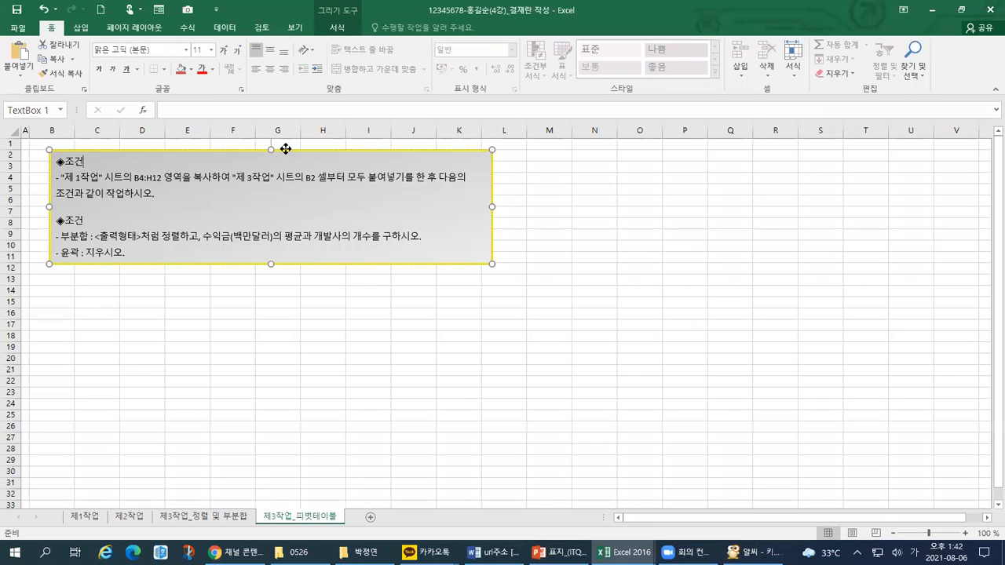
key(ctrl+1)
click(155, 165)
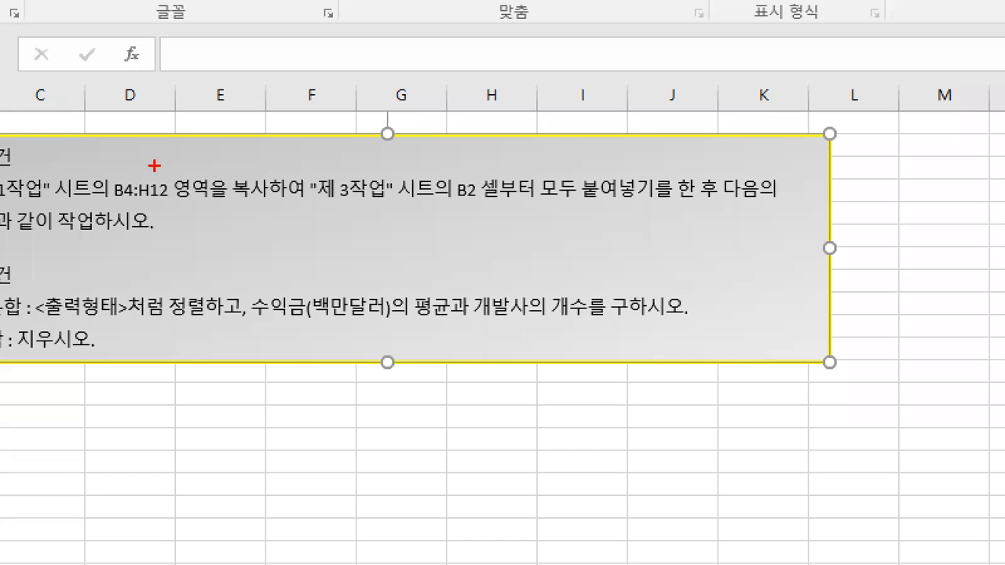
mouse_move(229, 151)
mouse_down()
mouse_move(793, 151)
mouse_move(793, 330)
mouse_up()
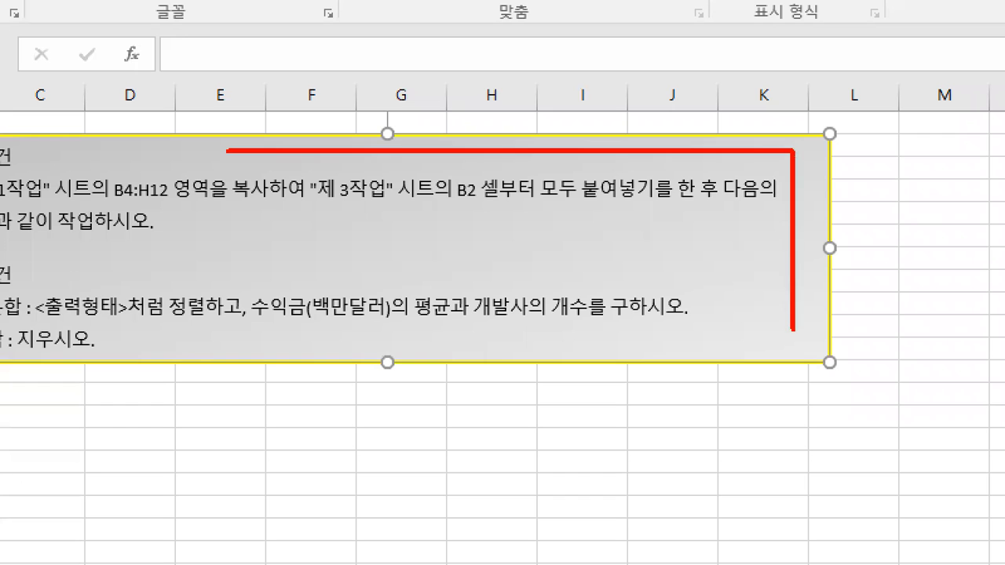
key(Escape)
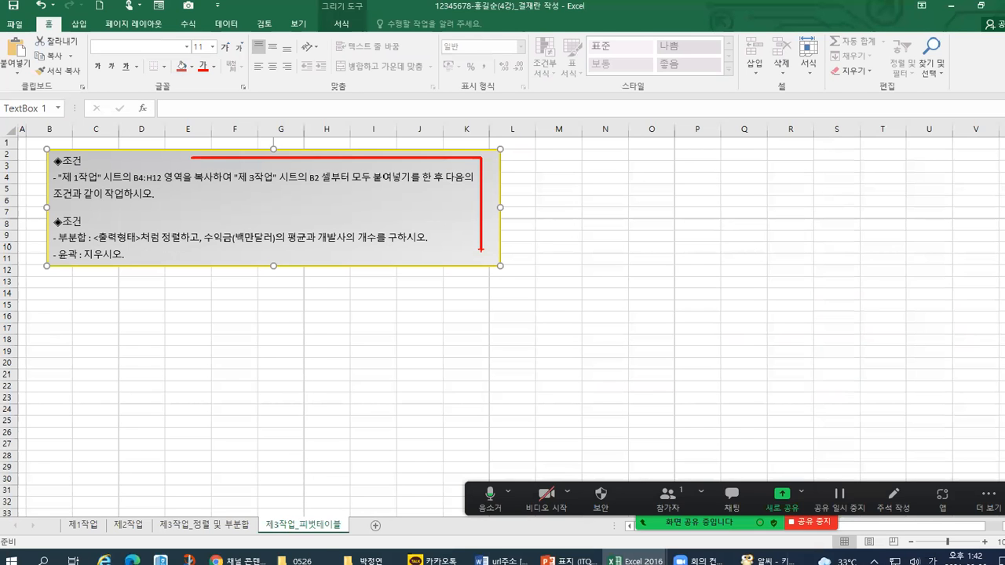
key(Delete)
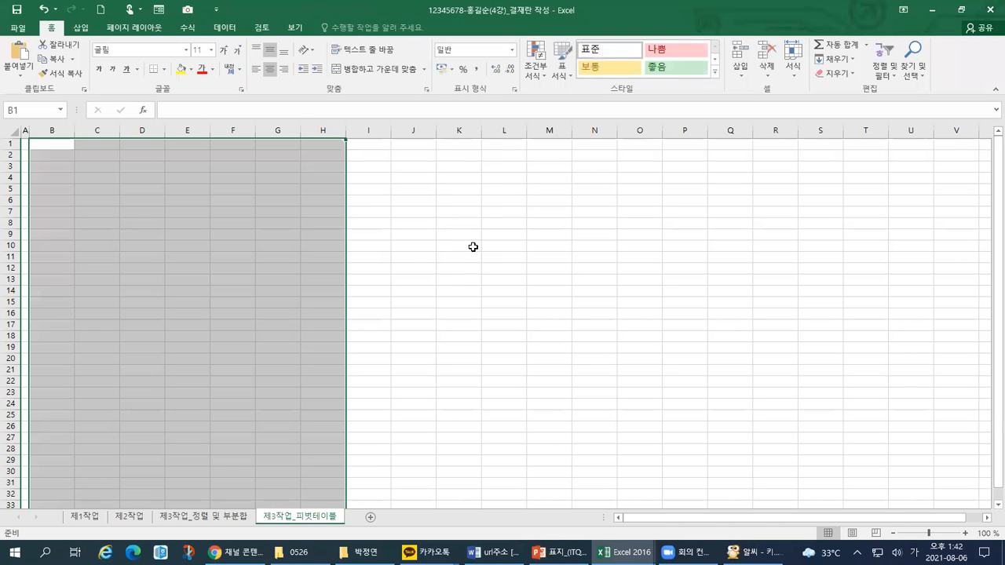
key(ctrl+1)
click(91, 201)
drag(57, 151, 57, 247)
mouse_move(57, 290)
mouse_down()
mouse_move(691, 358)
mouse_move(774, 152)
mouse_move(39, 130)
mouse_up()
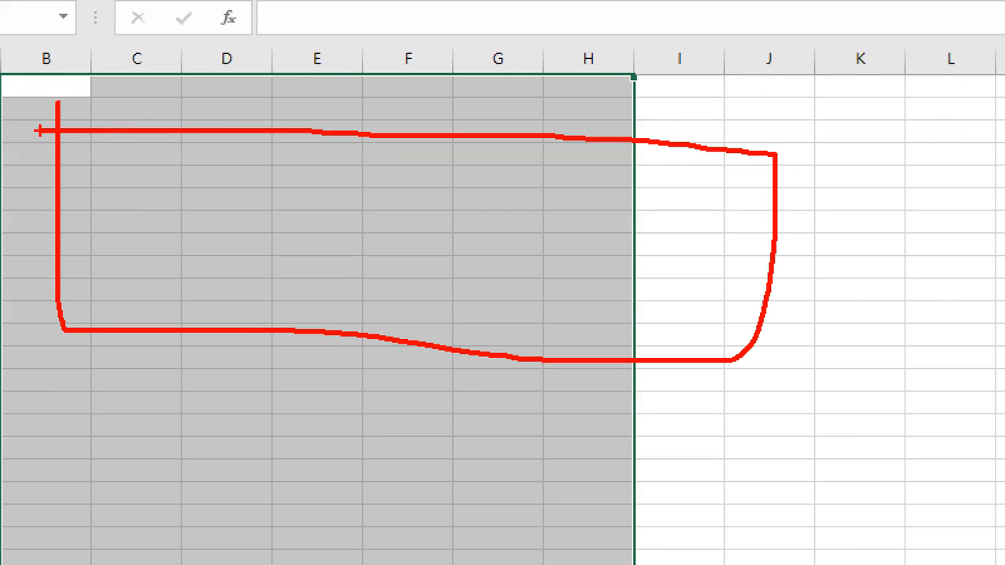
key(Escape)
key(ctrl+1)
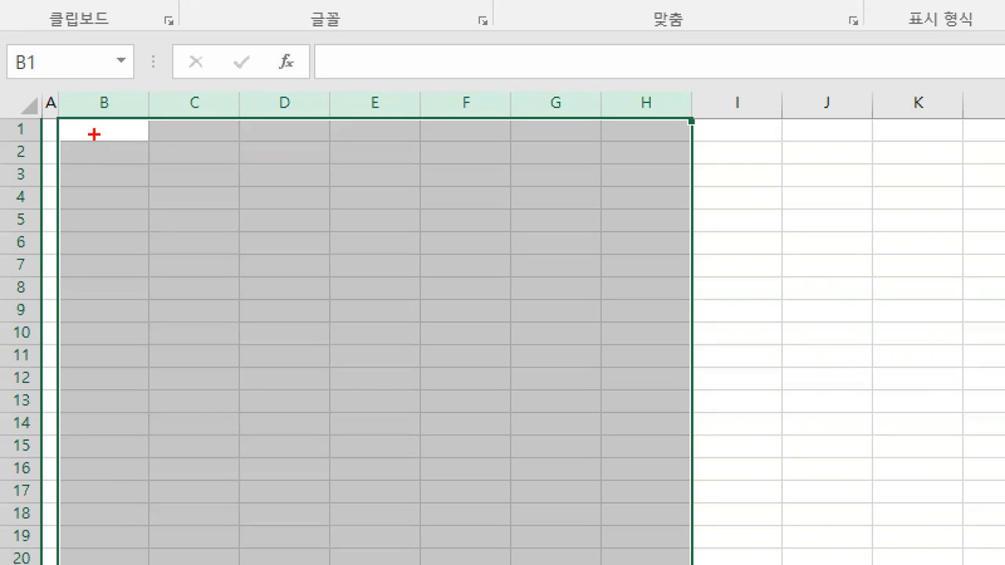
key(Escape)
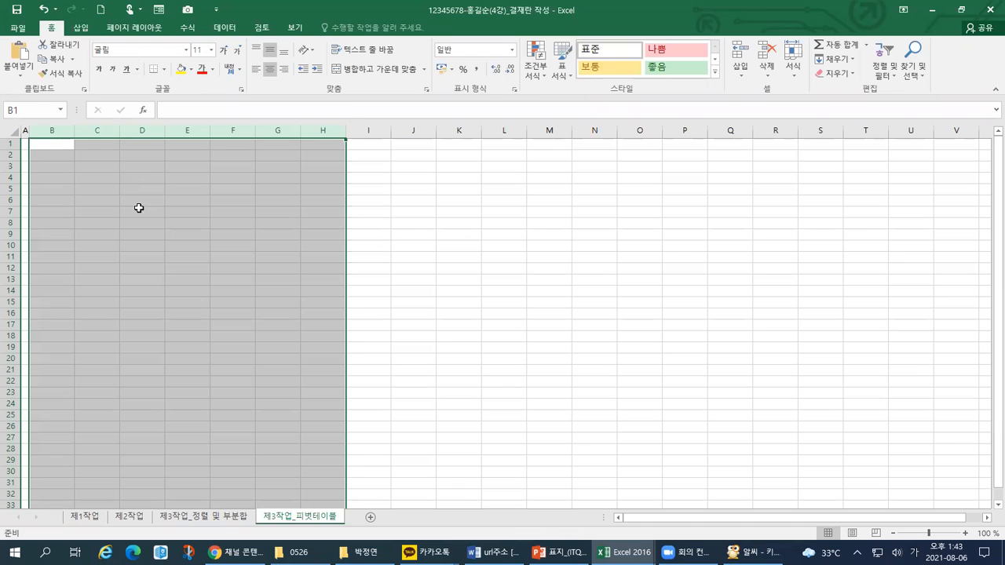
Step: Paste the copied 피벗테이블 conditions text box into the 제3작업_피벗테이블 sheet and move it down to about rows 19 to 32
key(ctrl+v)
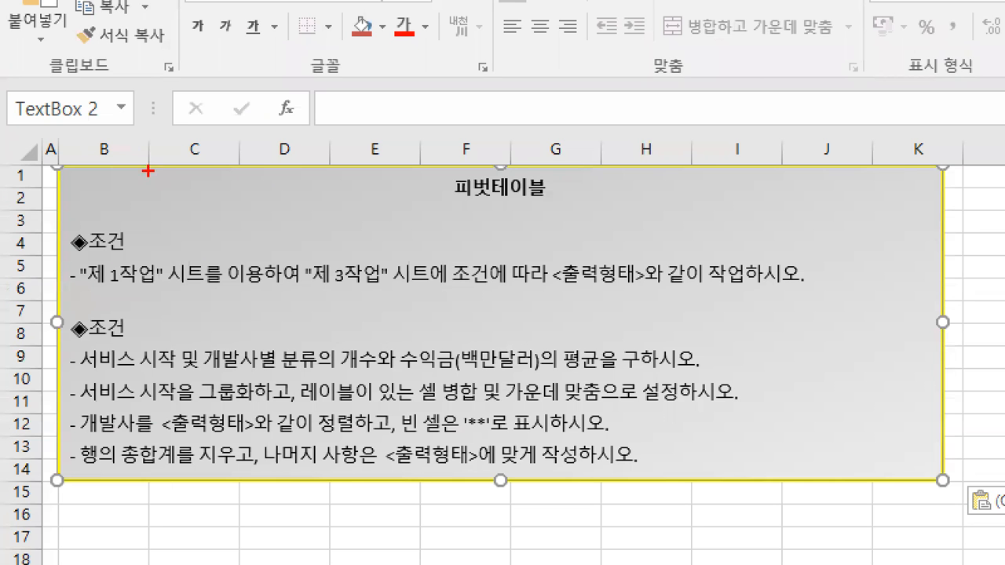
mouse_move(71, 130)
mouse_down()
mouse_move(77, 145)
mouse_move(91, 128)
mouse_up()
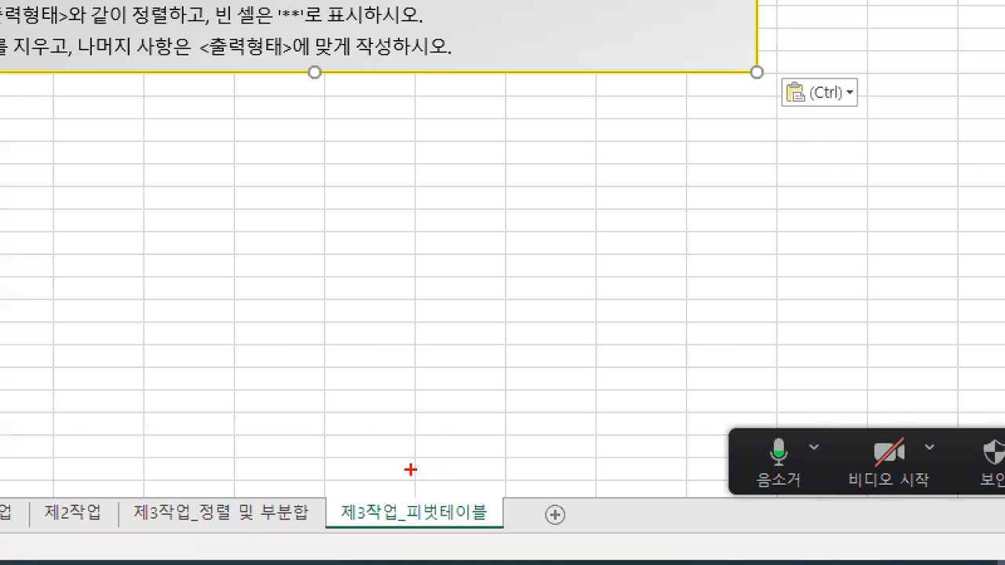
mouse_move(390, 474)
mouse_down()
mouse_move(402, 502)
mouse_move(434, 471)
mouse_up()
mouse_move(462, 410)
mouse_down()
mouse_move(469, 396)
mouse_move(381, 59)
mouse_up()
drag(379, 98, 431, 72)
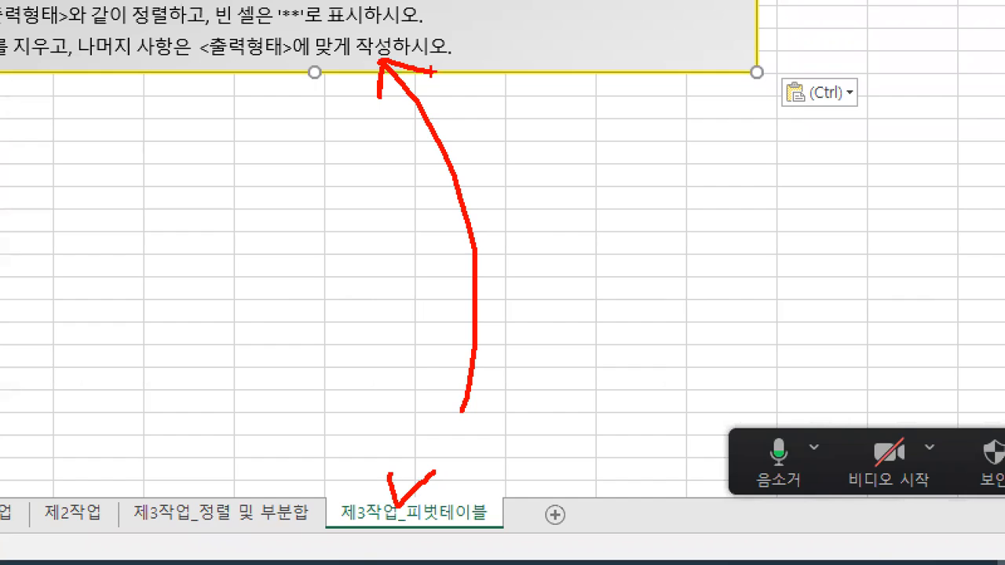
key(Escape)
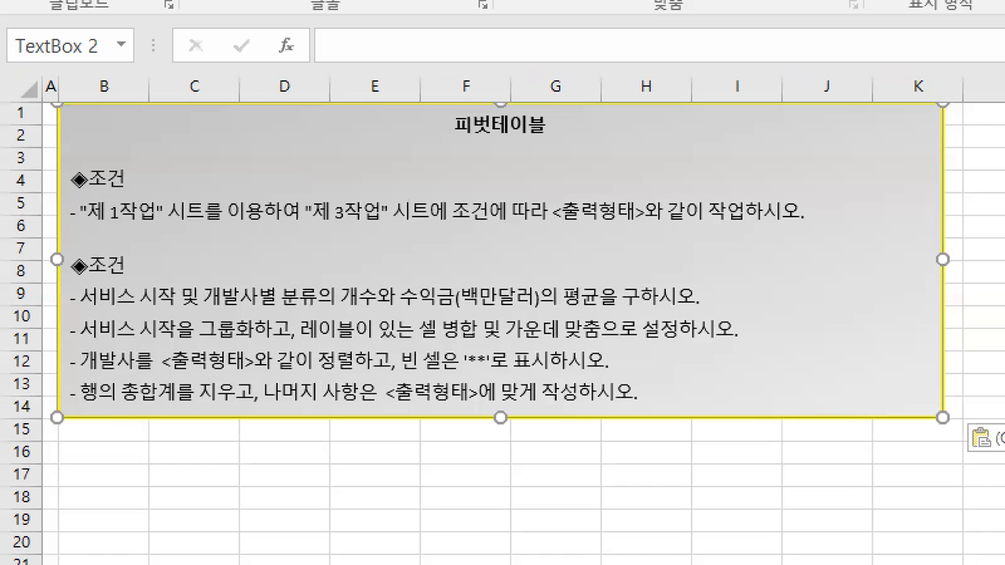
mouse_move(67, 107)
mouse_down()
mouse_move(56, 365)
mouse_move(498, 404)
mouse_move(857, 167)
mouse_move(412, 106)
mouse_move(45, 130)
mouse_up()
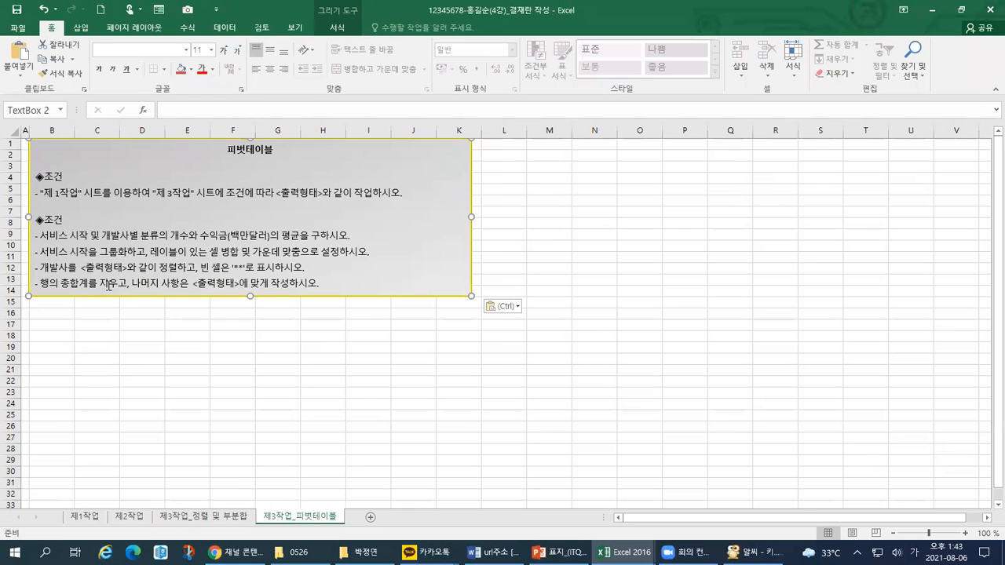
drag(114, 296, 117, 498)
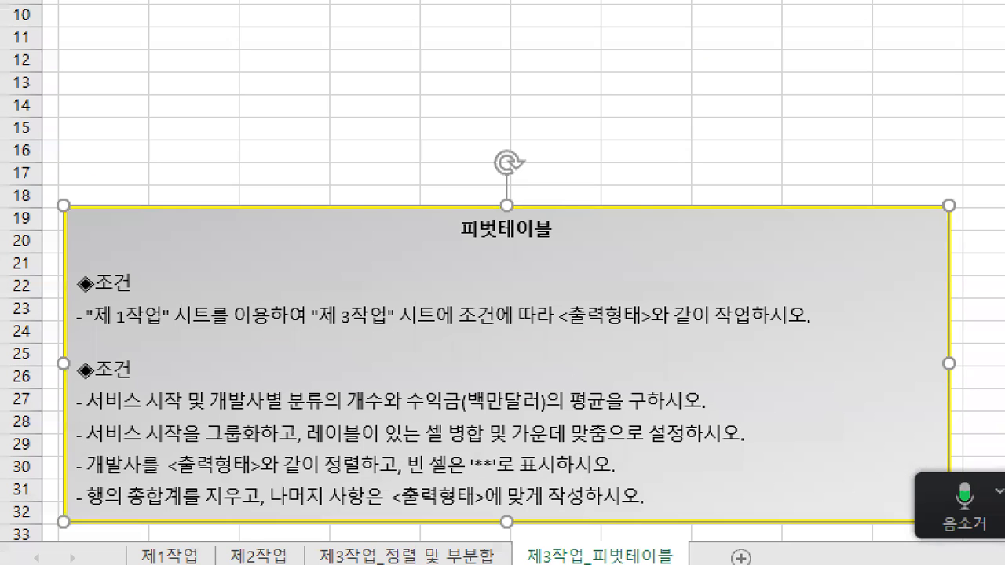
Step: Switch to the 유형06-2_완성 workbook and examine the header layout of the finished pivot table on its 제3작업 sheet
mouse_move(60, 361)
mouse_down()
mouse_move(30, 483)
mouse_move(149, 533)
mouse_up()
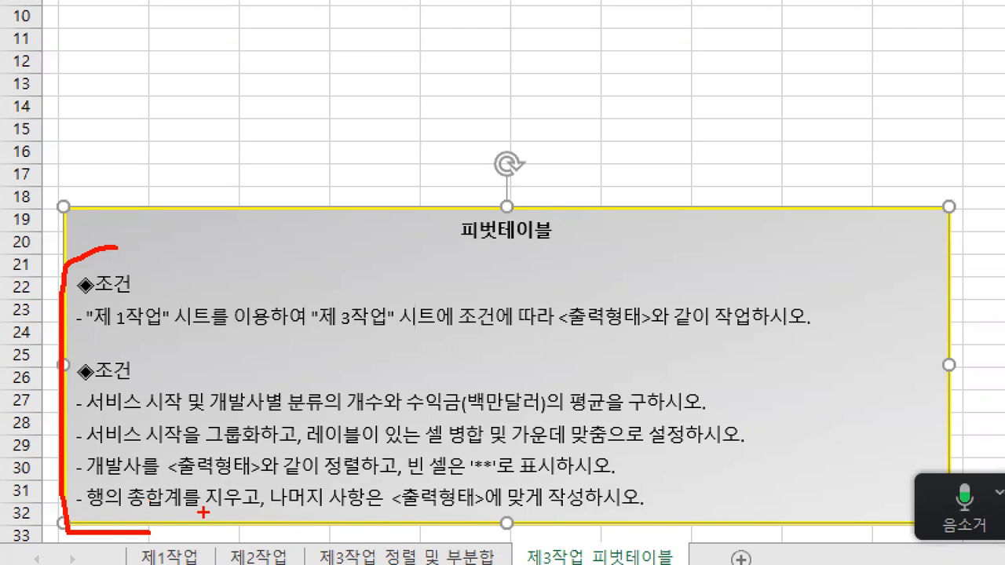
drag(386, 517, 495, 518)
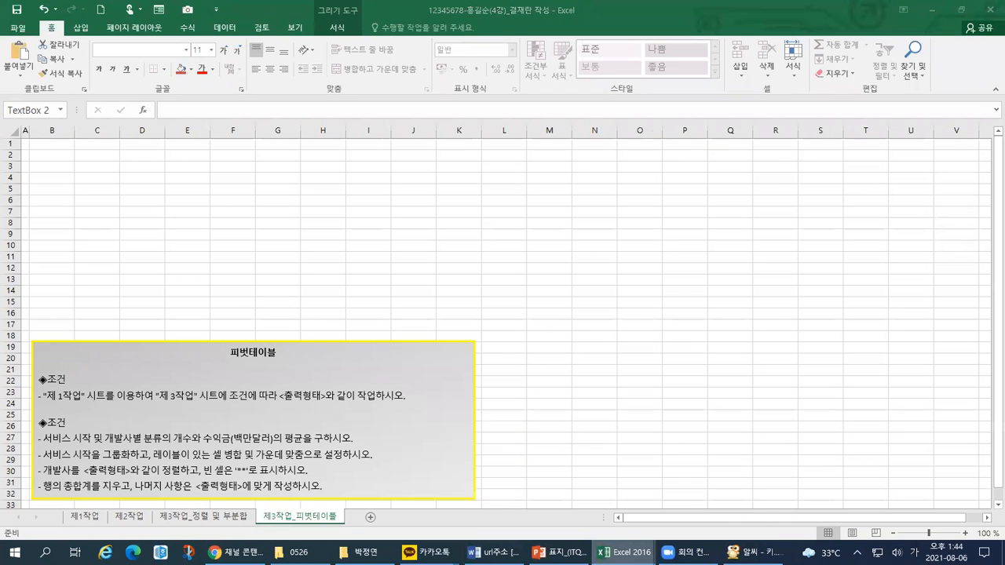
mouse_move(622, 552)
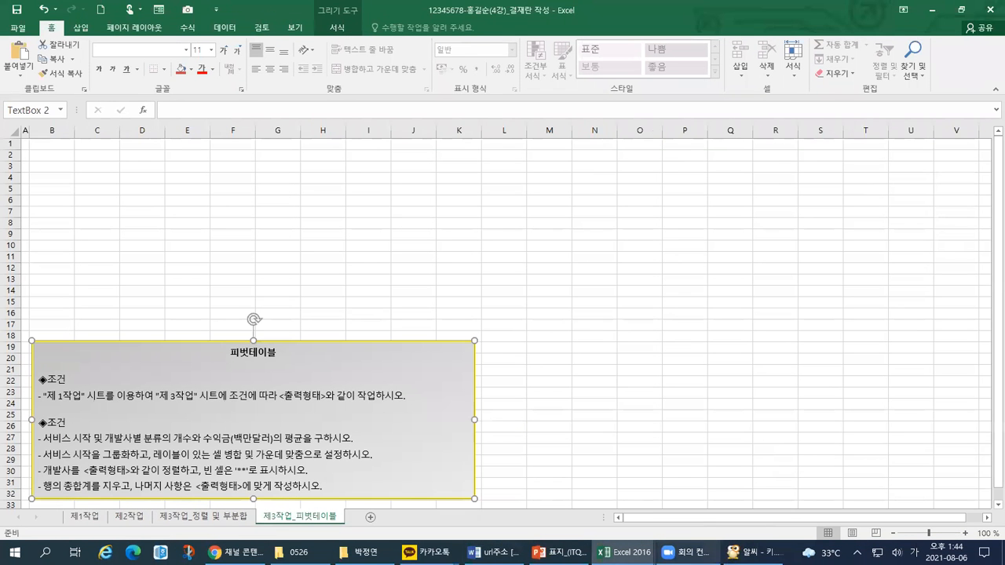
click(591, 518)
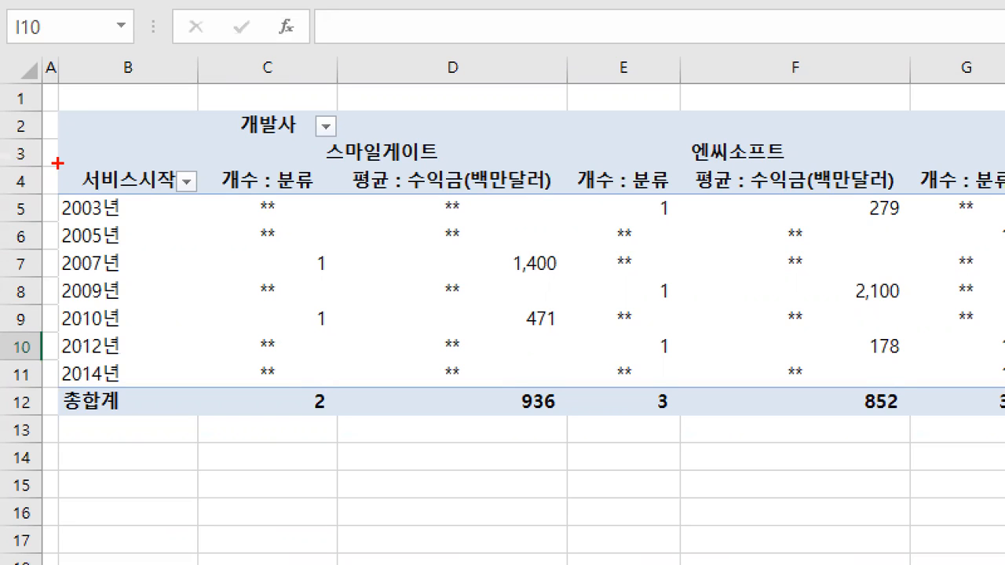
mouse_move(95, 158)
mouse_down()
mouse_move(63, 182)
mouse_move(196, 193)
mouse_move(88, 159)
mouse_move(72, 163)
mouse_up()
drag(8, 165, 372, 176)
drag(14, 199, 413, 198)
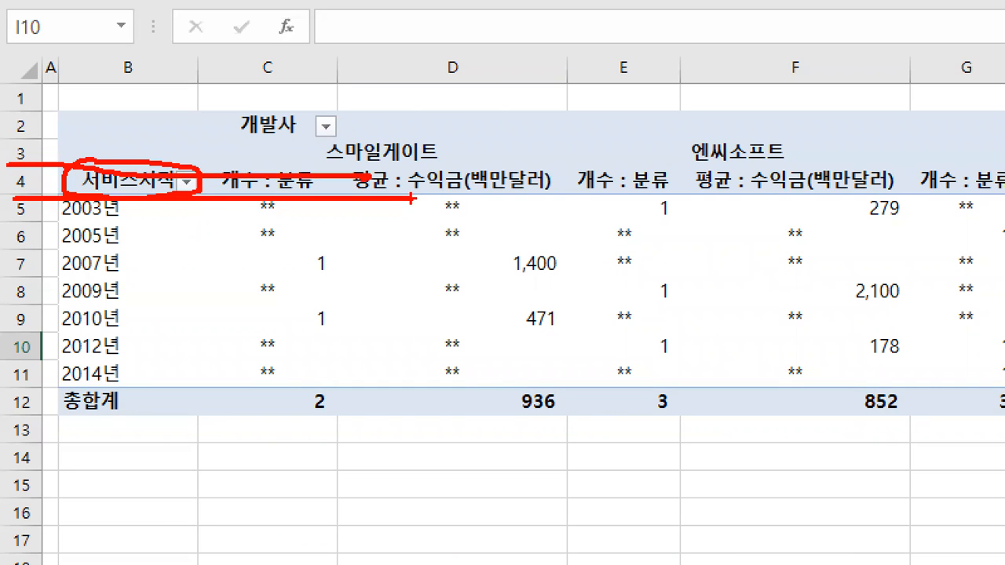
key(Escape)
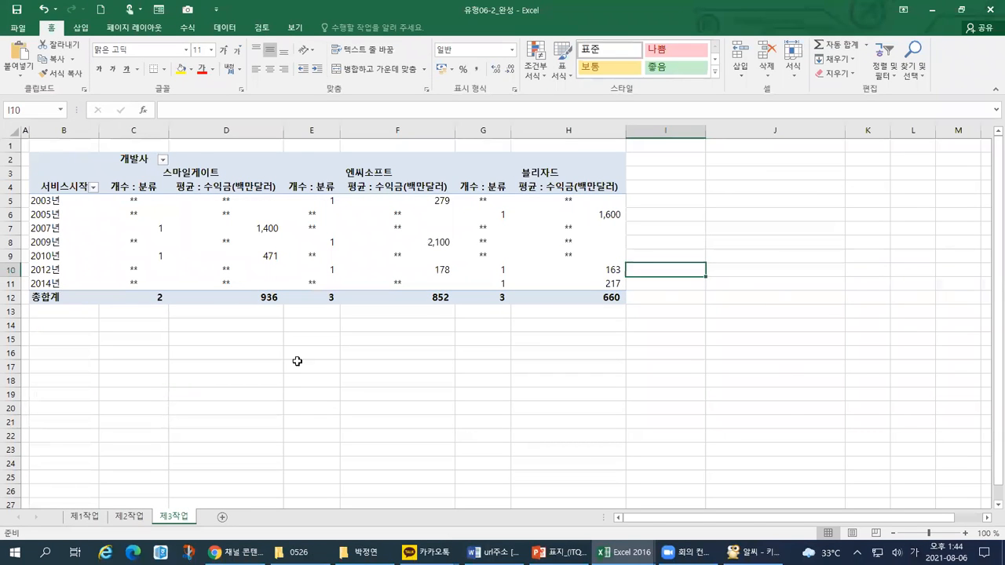
Step: Return to the exercise workbook and read the first 조건 line of the 피벗테이블 text box about which sheets to use
click(628, 553)
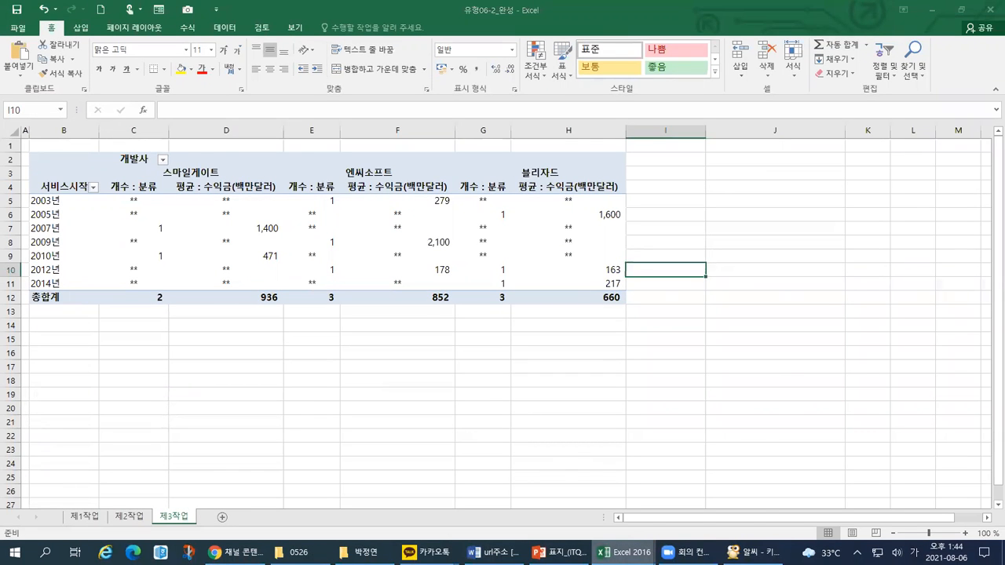
click(551, 501)
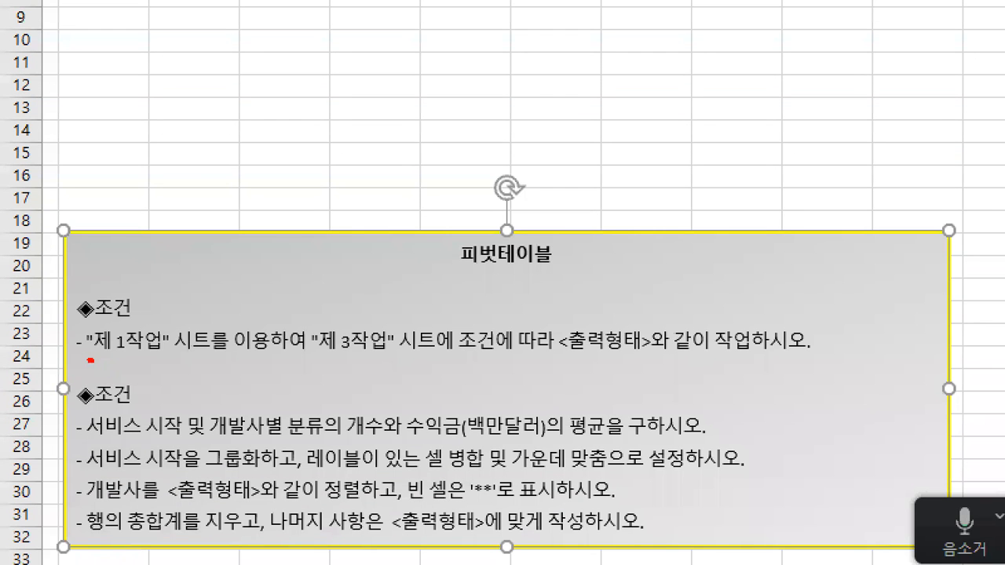
drag(91, 361, 542, 358)
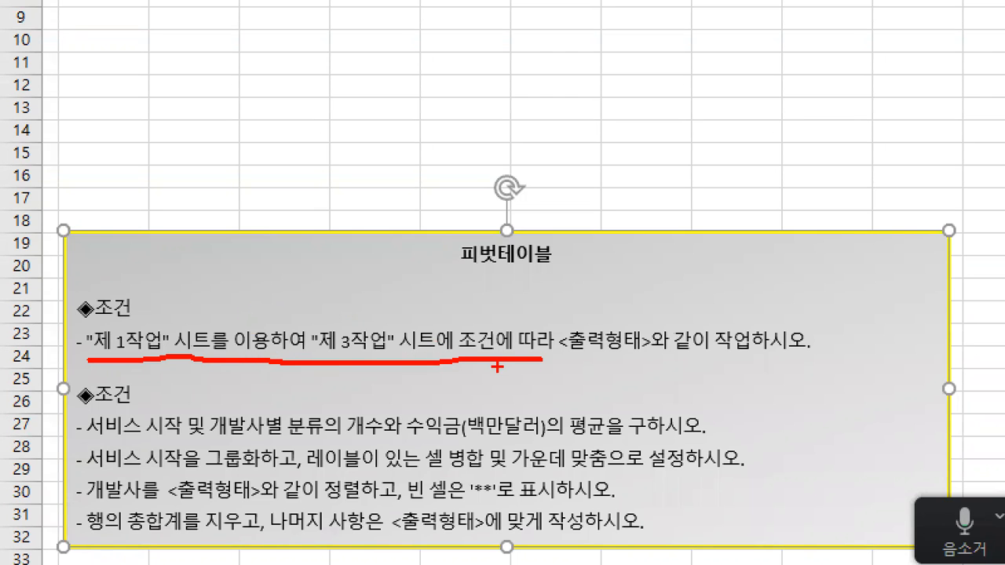
drag(562, 358, 831, 358)
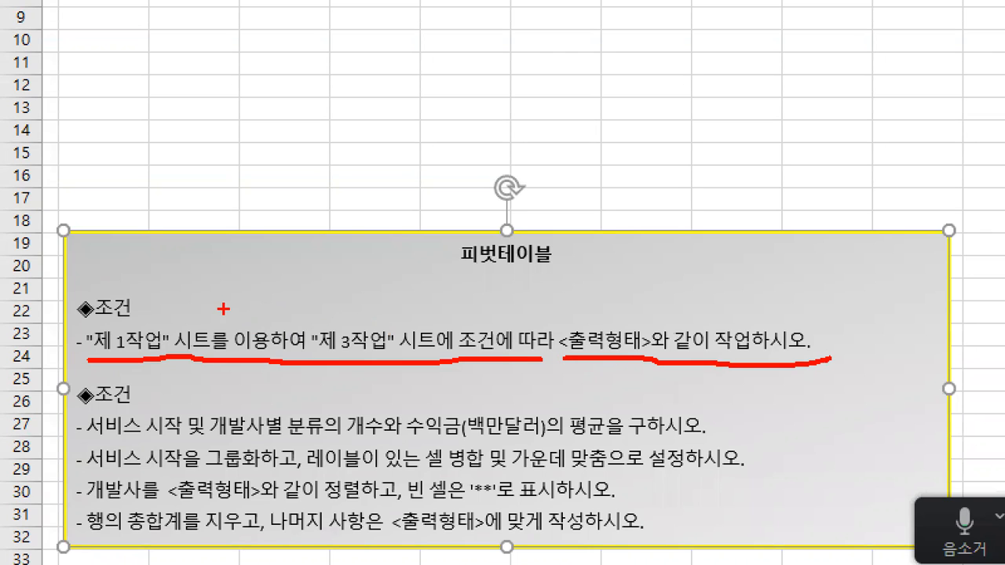
drag(179, 300, 226, 286)
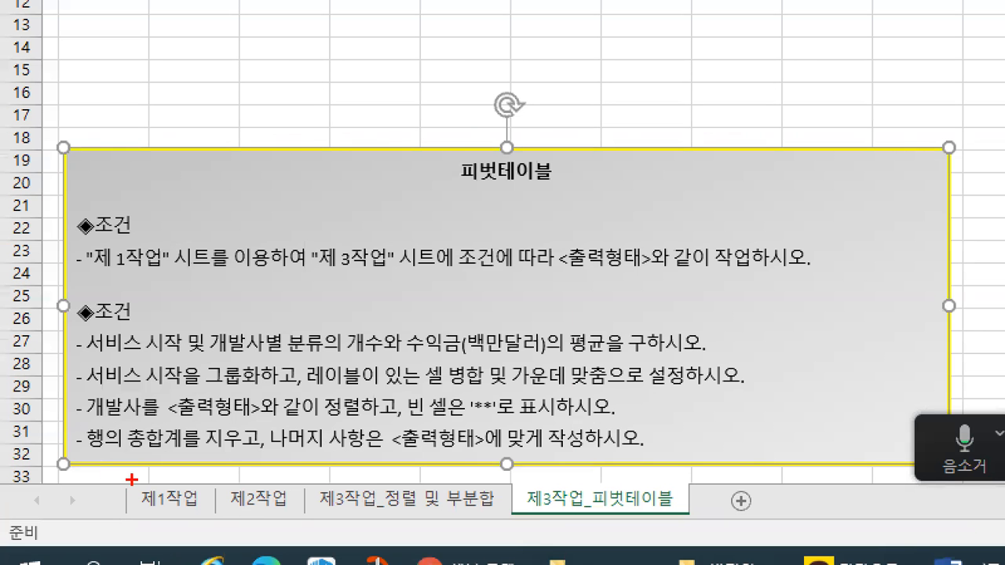
drag(68, 510, 76, 505)
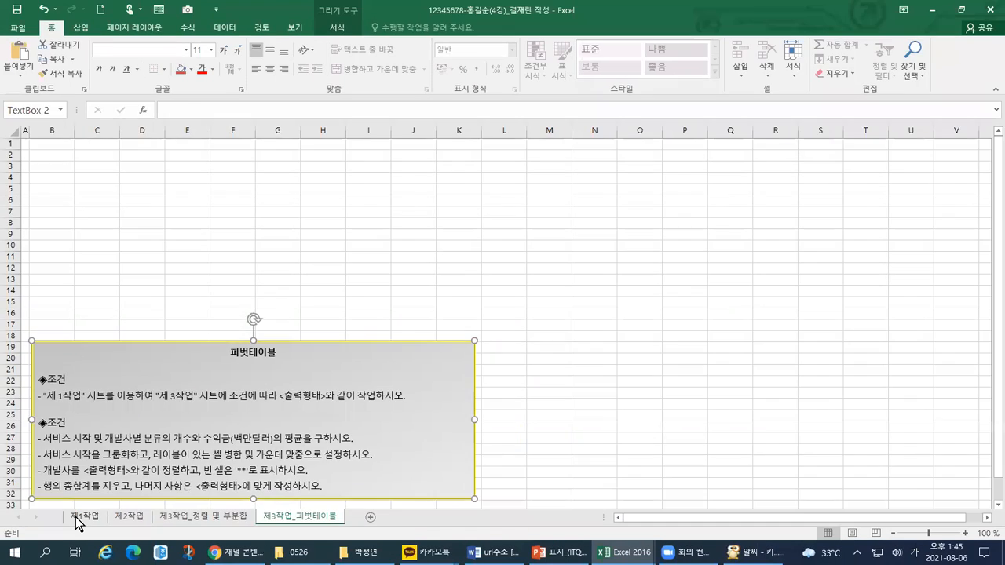
Step: Switch to the 제1작업 sheet and select the data range B4:H12, from the 관리코드 header to the last 서비스시작 date
click(161, 500)
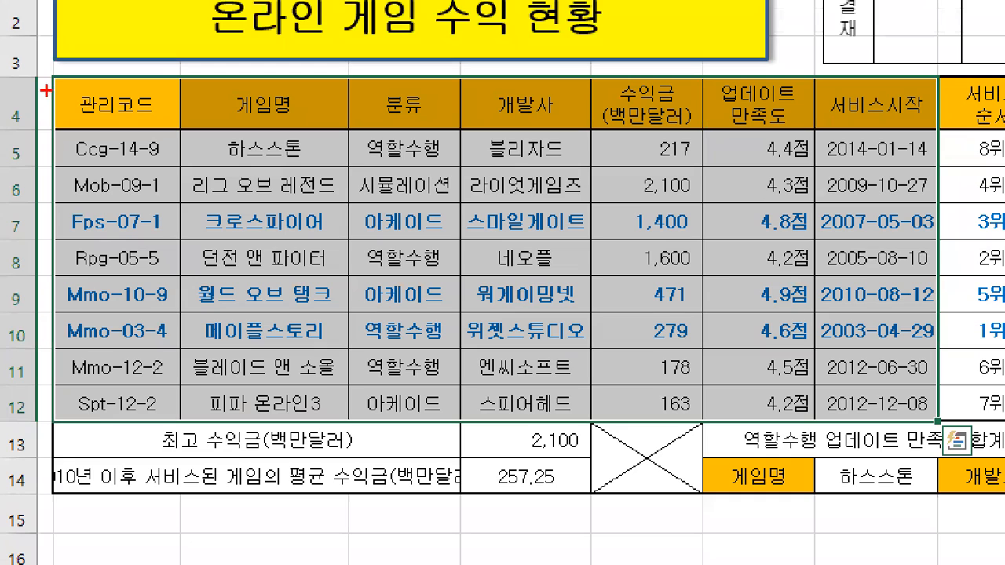
mouse_move(51, 45)
mouse_down()
mouse_move(58, 103)
mouse_move(154, 106)
mouse_move(181, 80)
mouse_move(28, 80)
mouse_up()
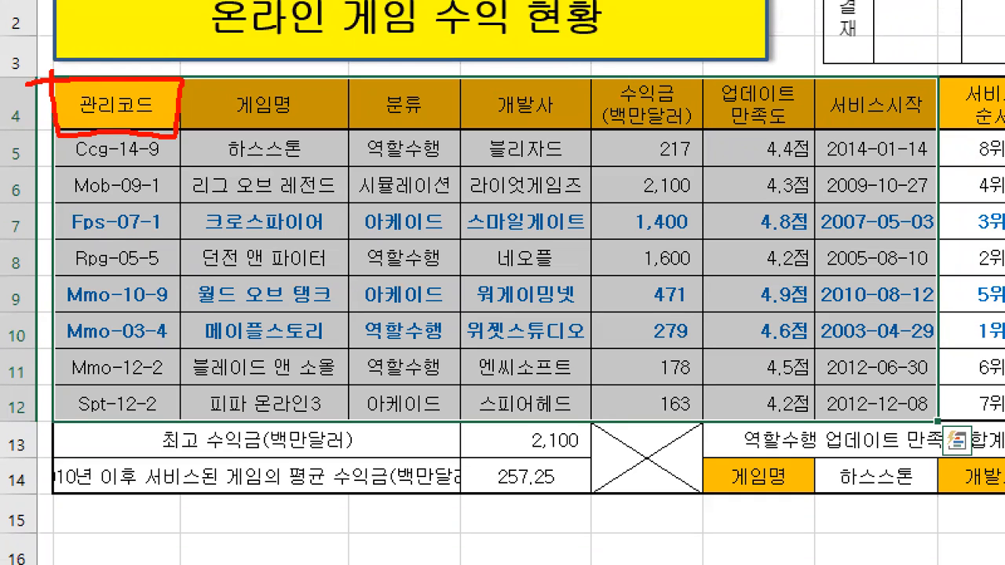
mouse_move(867, 29)
mouse_down()
mouse_move(869, 385)
mouse_move(897, 357)
mouse_up()
mouse_move(844, 377)
mouse_down()
mouse_move(818, 421)
mouse_move(939, 436)
mouse_move(884, 385)
mouse_move(816, 378)
mouse_up()
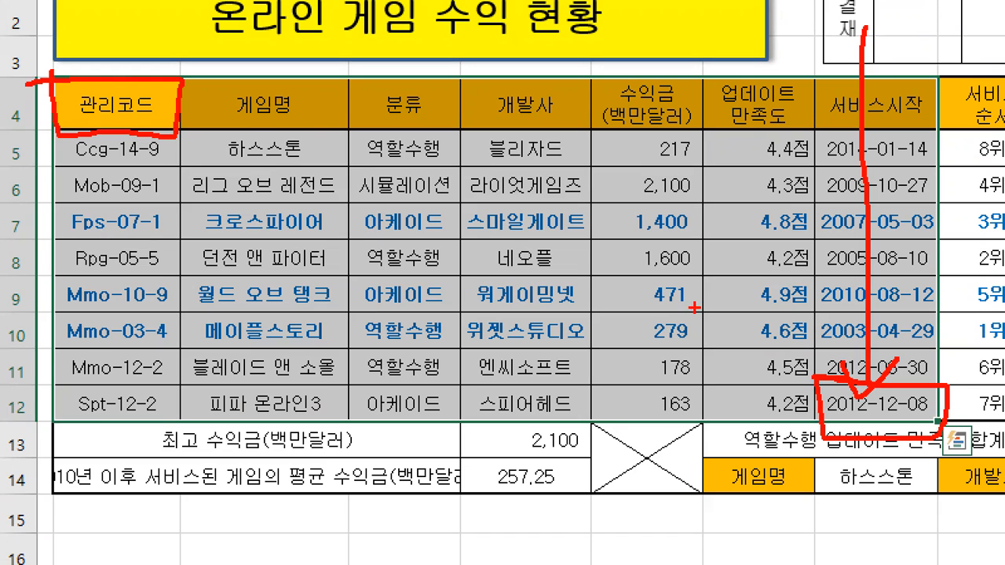
drag(139, 99, 793, 363)
mouse_move(766, 316)
mouse_down()
mouse_move(776, 325)
mouse_move(749, 396)
mouse_up()
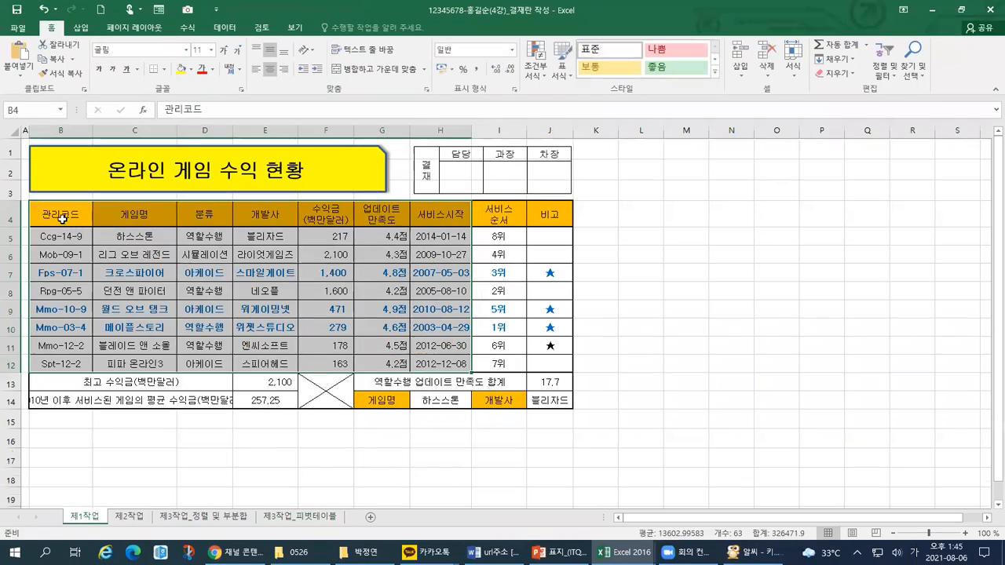
drag(117, 105, 885, 433)
drag(444, 376, 439, 365)
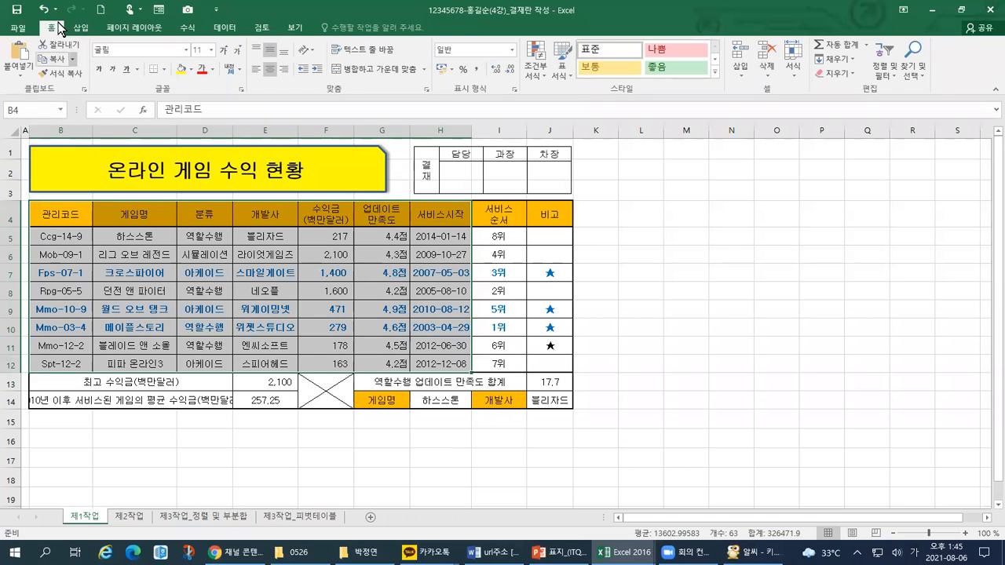
Step: Start a new PivotTable from the selected range and move its creation dialog beside the source table
click(79, 29)
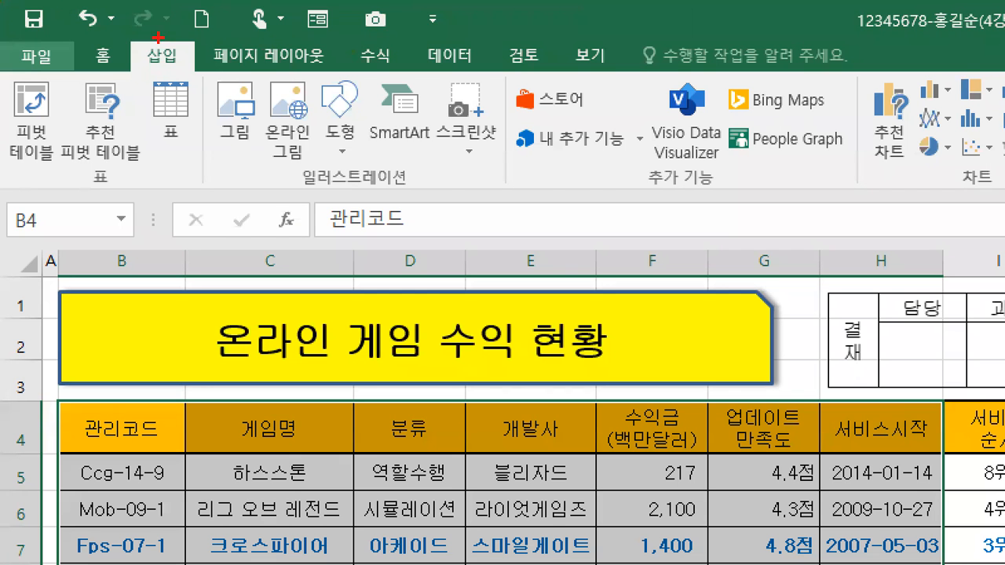
drag(139, 39, 166, 36)
mouse_move(69, 154)
mouse_down()
mouse_move(44, 177)
mouse_move(11, 91)
mouse_move(68, 149)
mouse_move(48, 199)
mouse_up()
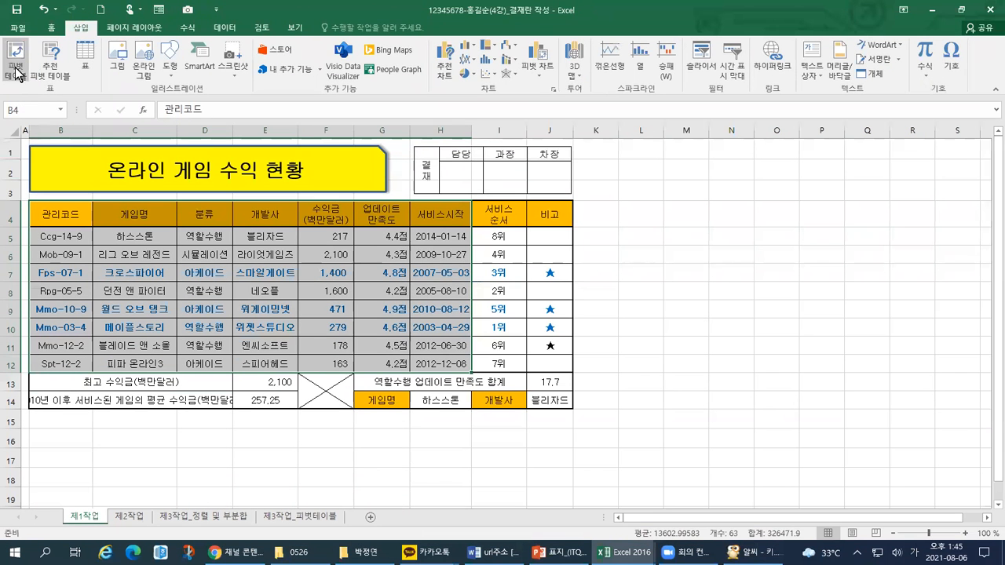
click(16, 70)
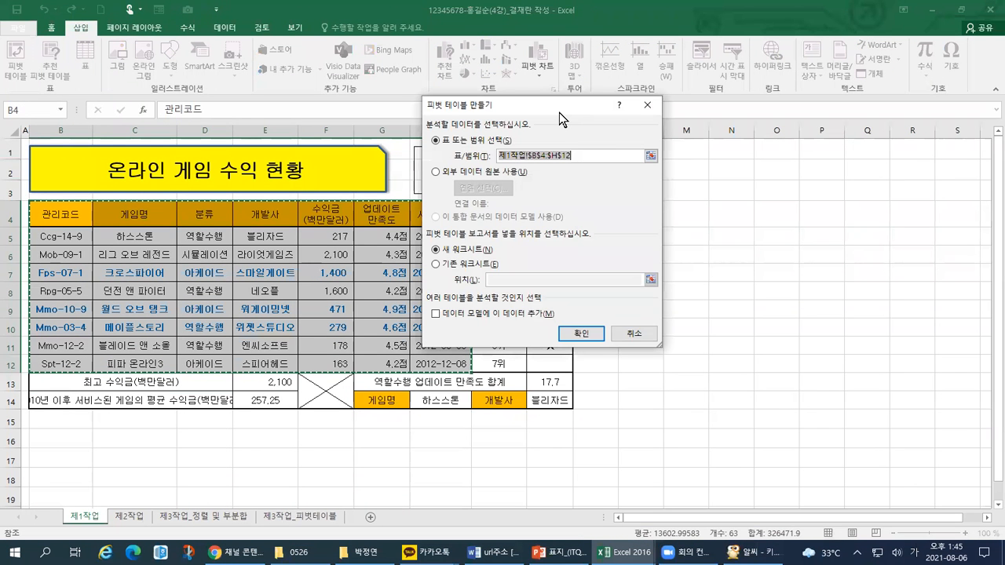
drag(559, 113, 732, 175)
key(ctrl+1)
key(Escape)
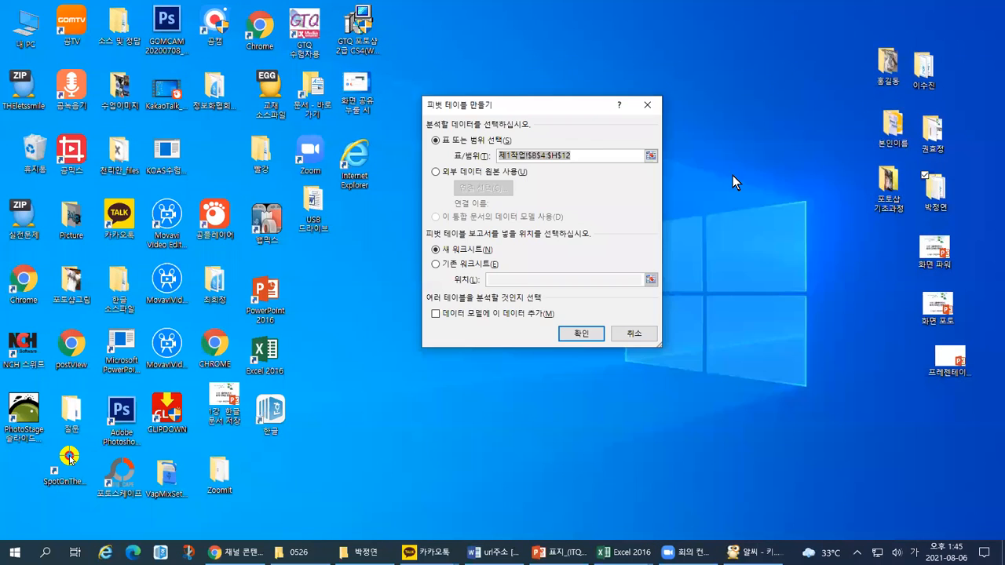
key(alt+Tab)
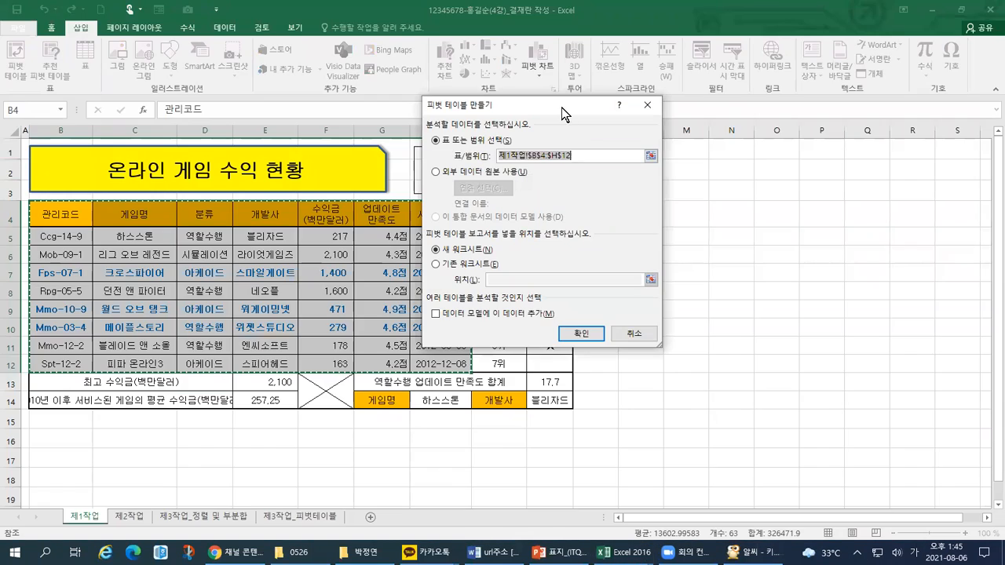
drag(570, 119, 735, 182)
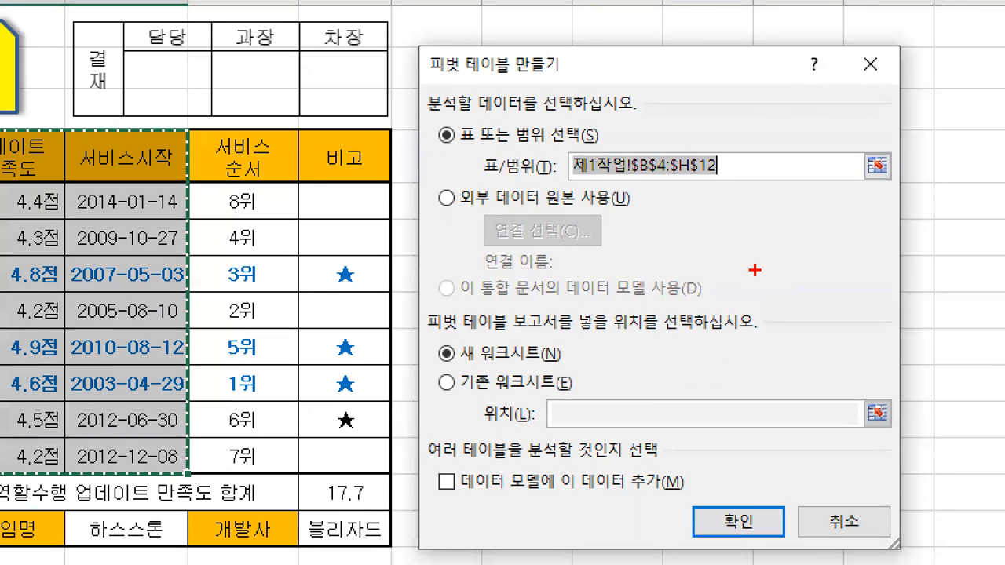
Step: Examine the 표/범위 entry in the PivotTable dialog and compare it with the range selected on the 제1작업 sheet
mouse_move(582, 70)
mouse_down()
mouse_move(383, 62)
mouse_move(562, 27)
mouse_move(566, 85)
mouse_up()
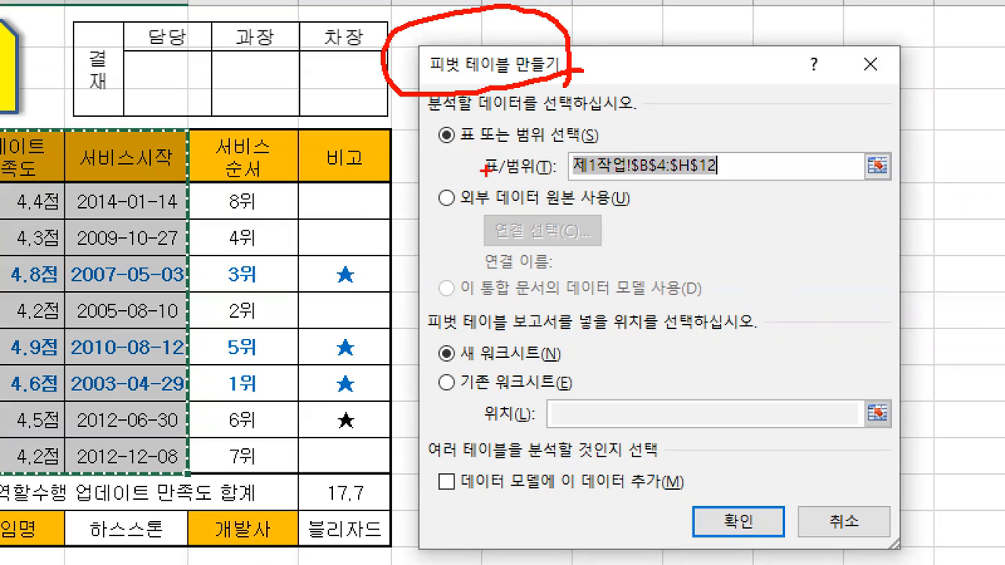
mouse_move(464, 169)
mouse_down()
mouse_move(568, 163)
mouse_move(557, 170)
mouse_up()
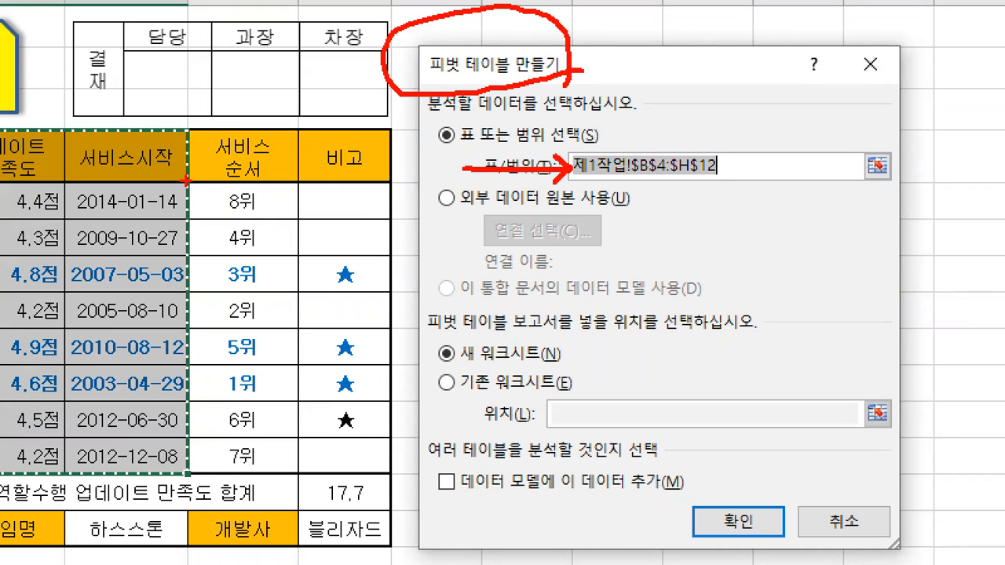
drag(185, 181, 387, 132)
mouse_move(227, 141)
mouse_down()
mouse_move(216, 151)
mouse_move(216, 216)
mouse_up()
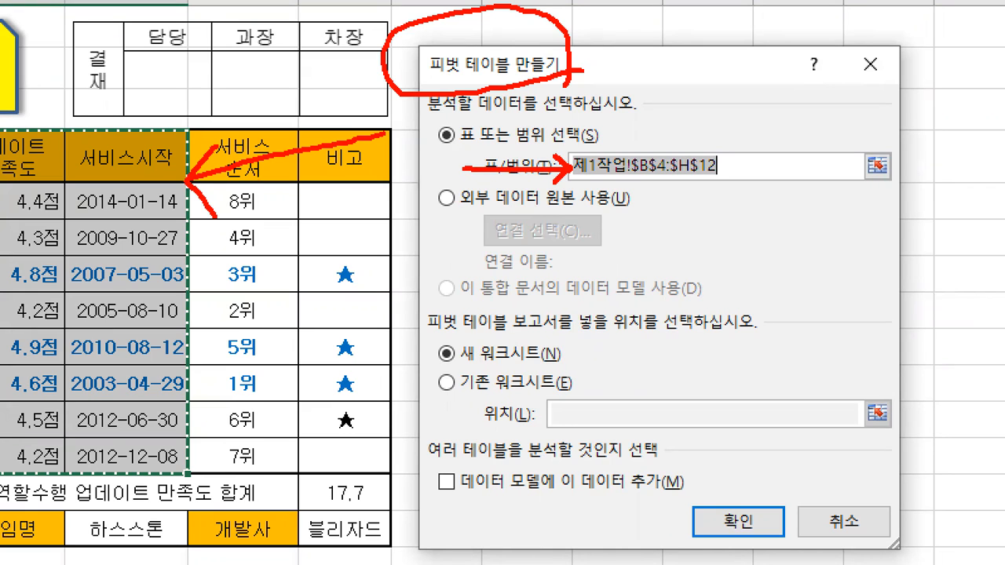
mouse_move(2, 144)
mouse_down()
mouse_move(138, 146)
mouse_move(181, 455)
mouse_move(2, 456)
mouse_up()
mouse_move(742, 189)
mouse_down()
mouse_move(542, 184)
mouse_move(738, 223)
mouse_up()
drag(573, 187, 694, 183)
drag(700, 183, 718, 182)
mouse_move(58, 431)
mouse_down()
mouse_move(58, 473)
mouse_move(179, 476)
mouse_move(60, 434)
mouse_up()
drag(163, 448, 669, 183)
mouse_move(672, 117)
mouse_down()
mouse_move(685, 152)
mouse_move(657, 168)
mouse_up()
drag(666, 103, 675, 199)
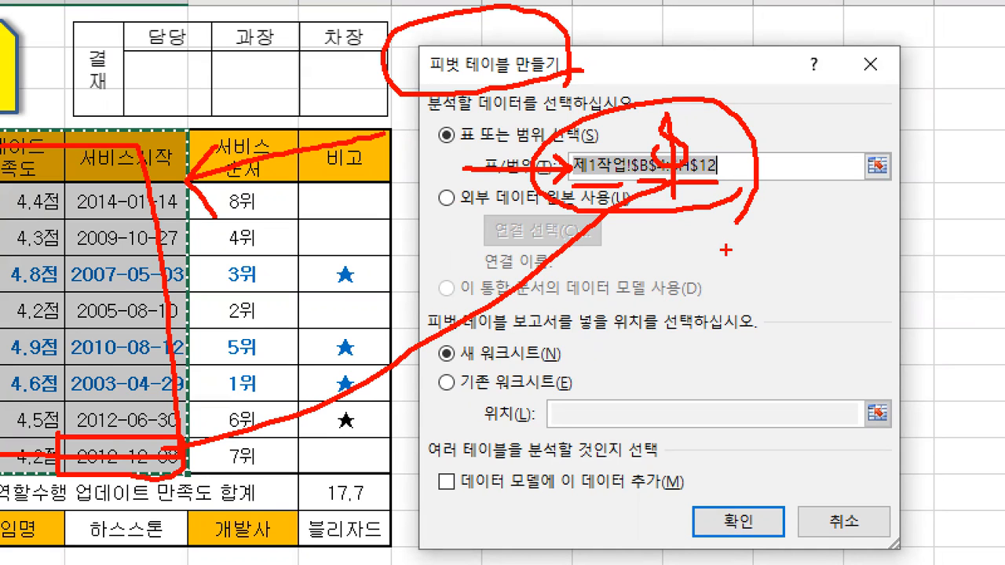
key(Escape)
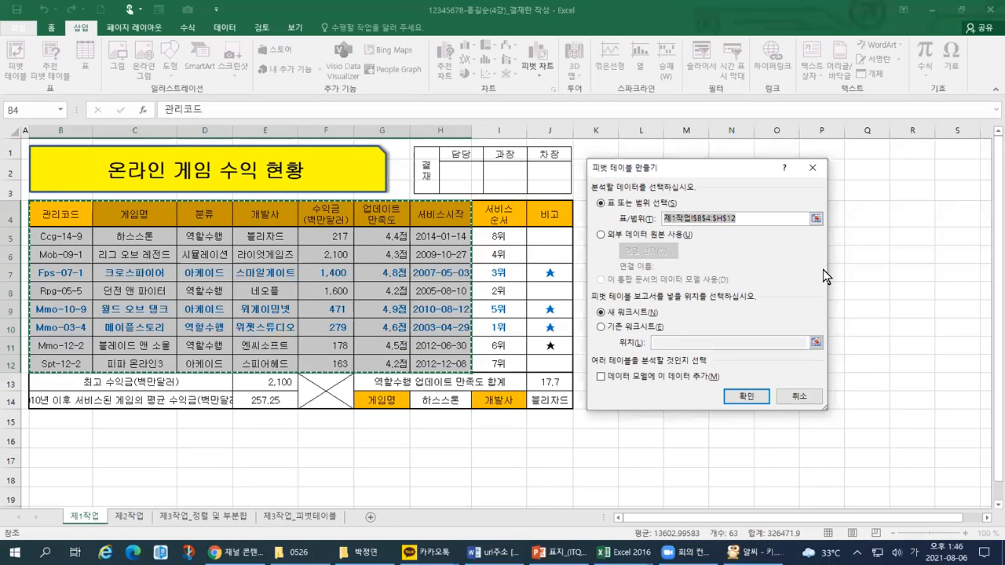
Step: Examine the report location options in the PivotTable dialog in relation to the existing 제3작업_피벗테이블 sheet
key(ctrl+1)
click(860, 256)
drag(369, 53, 390, 52)
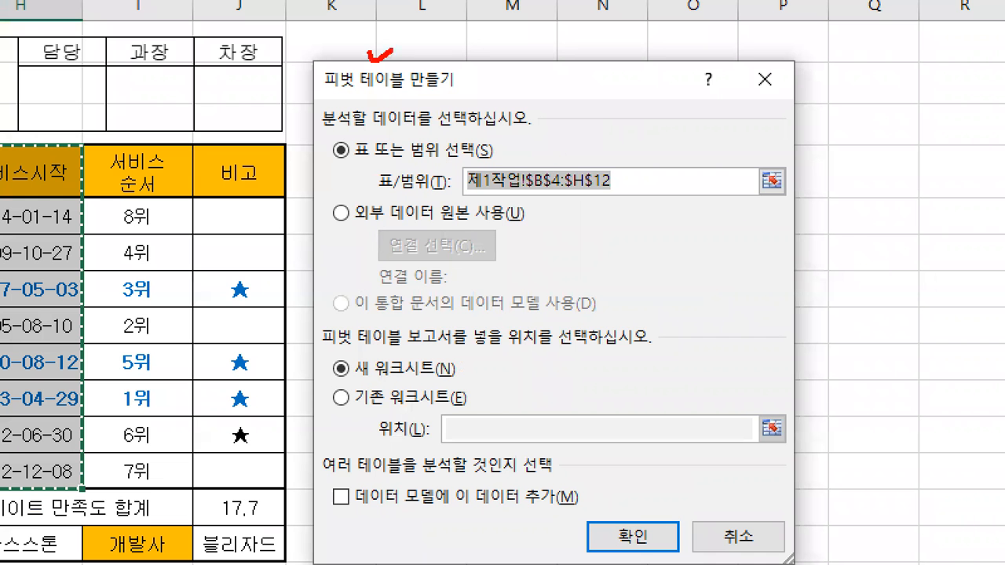
drag(308, 347, 663, 358)
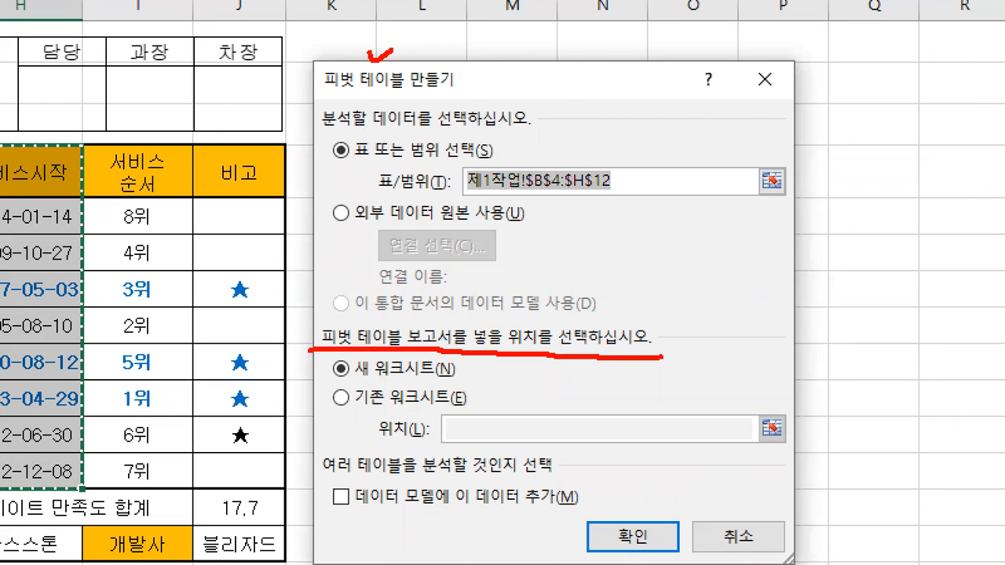
mouse_move(336, 367)
mouse_down()
mouse_move(355, 357)
mouse_move(340, 399)
mouse_move(351, 382)
mouse_up()
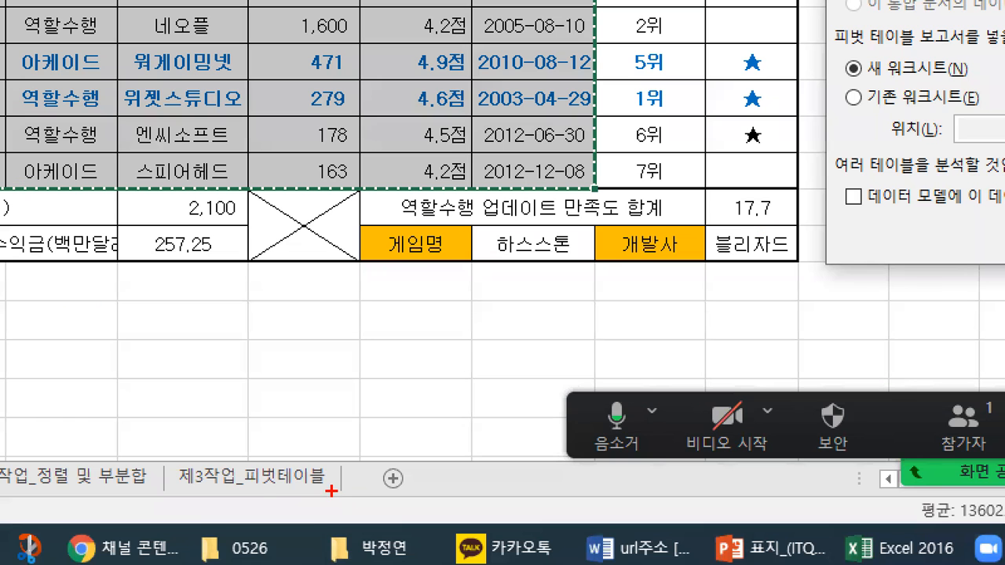
mouse_move(331, 491)
mouse_down()
mouse_move(182, 499)
mouse_move(290, 437)
mouse_move(329, 496)
mouse_up()
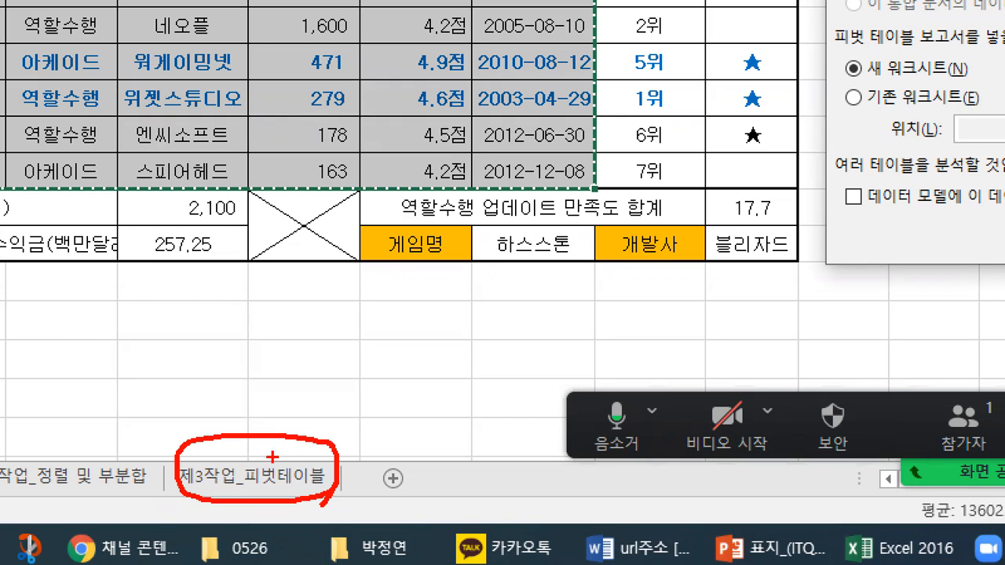
mouse_move(301, 394)
mouse_down()
mouse_move(250, 456)
mouse_move(281, 451)
mouse_up()
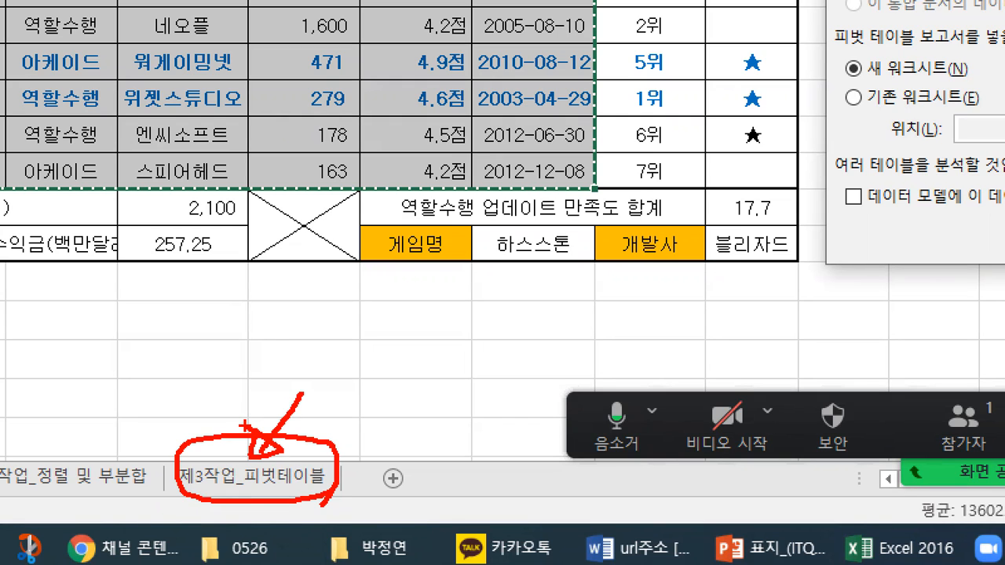
drag(339, 406, 292, 461)
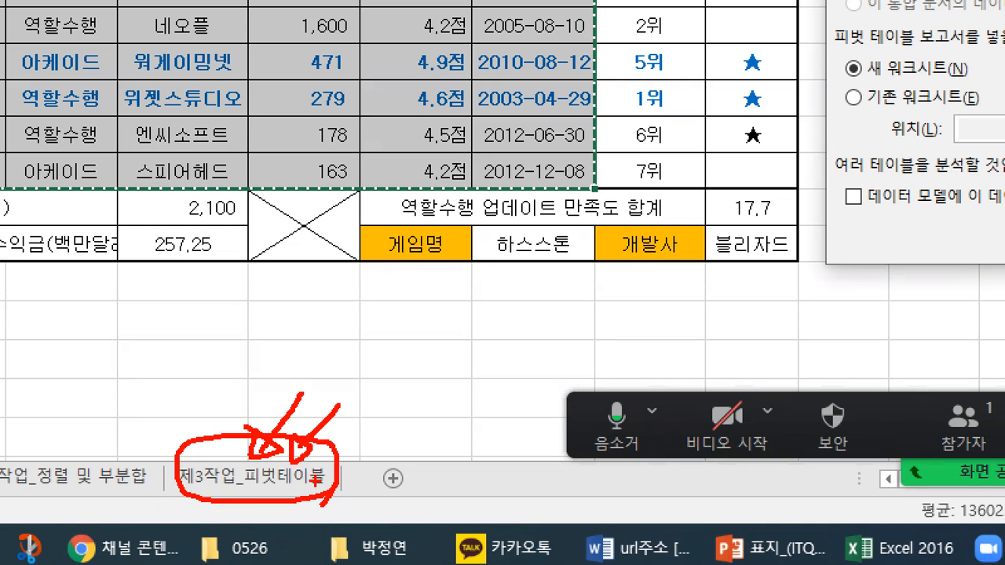
mouse_move(843, 92)
mouse_down()
mouse_move(861, 94)
mouse_move(871, 79)
mouse_up()
drag(842, 120, 986, 96)
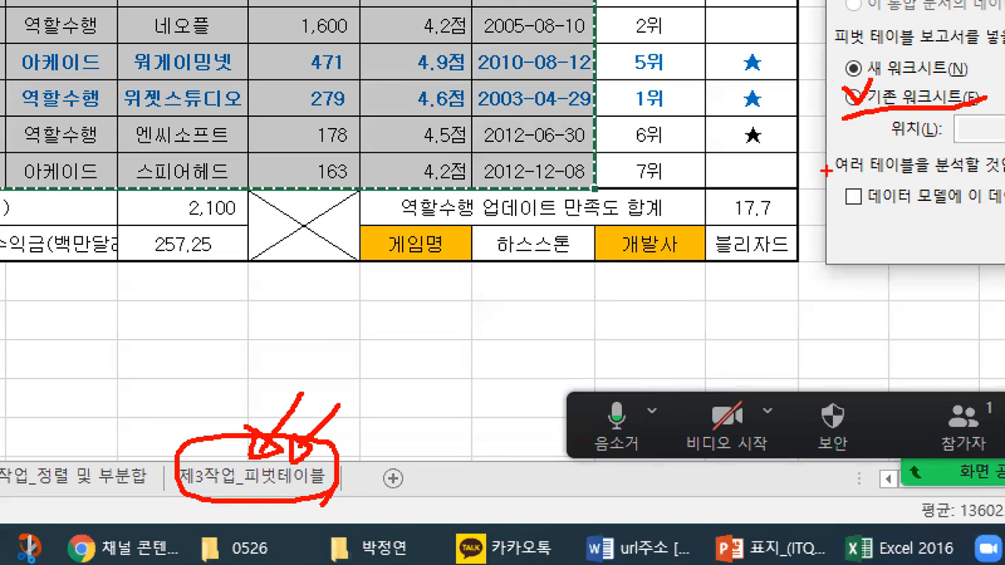
mouse_move(236, 390)
mouse_down()
mouse_move(210, 467)
mouse_move(248, 446)
mouse_up()
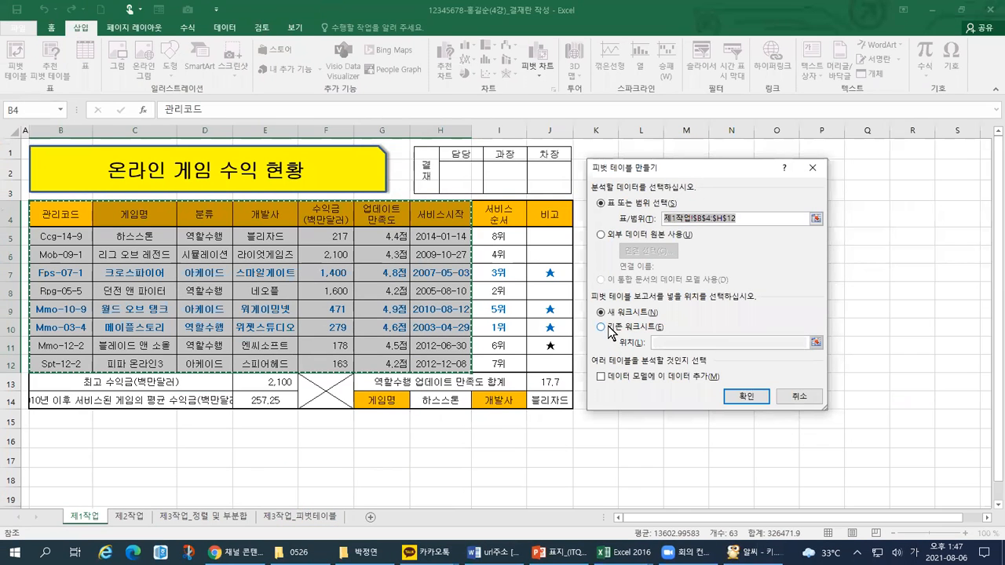
Step: Set the PivotTable report to be placed in an existing worksheet (기존 워크시트)
click(614, 322)
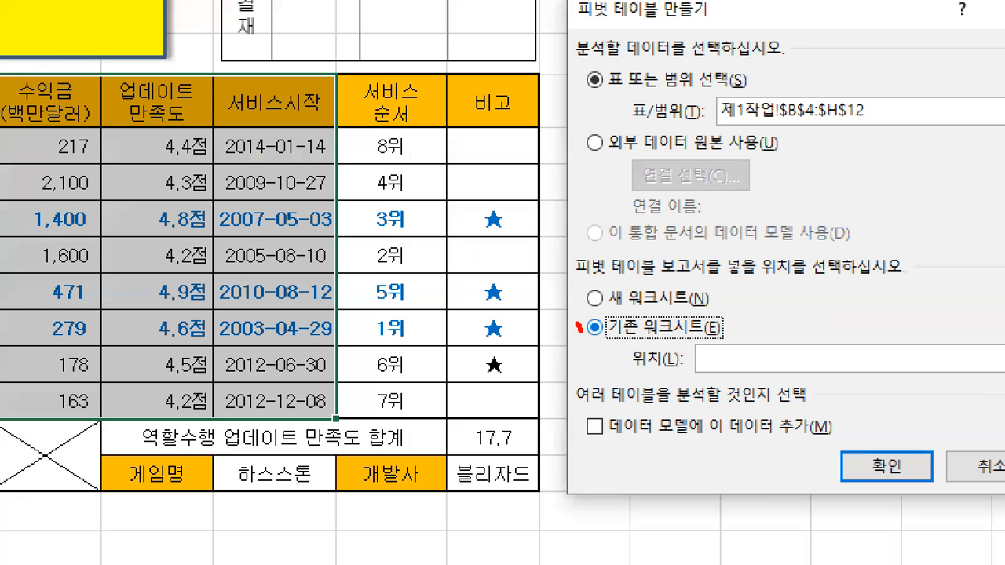
drag(593, 324, 604, 320)
drag(710, 353, 709, 360)
key(Escape)
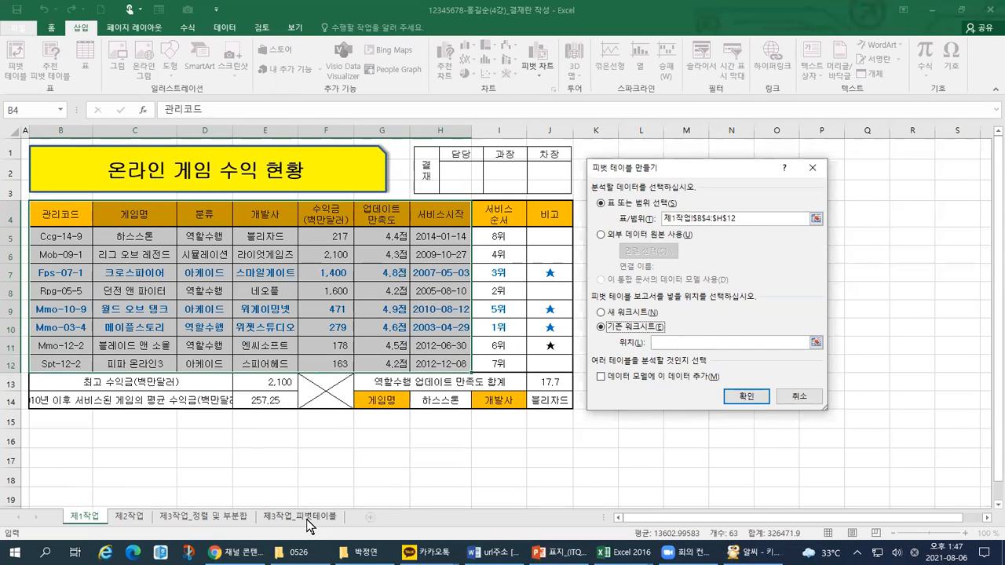
Step: Move the PivotTable dialog over the table and pick the 제3작업_피벗테이블 sheet as the report's 위치
key(ctrl+1)
click(306, 519)
mouse_move(304, 503)
mouse_down()
mouse_move(307, 513)
mouse_move(313, 507)
mouse_up()
drag(318, 469, 326, 454)
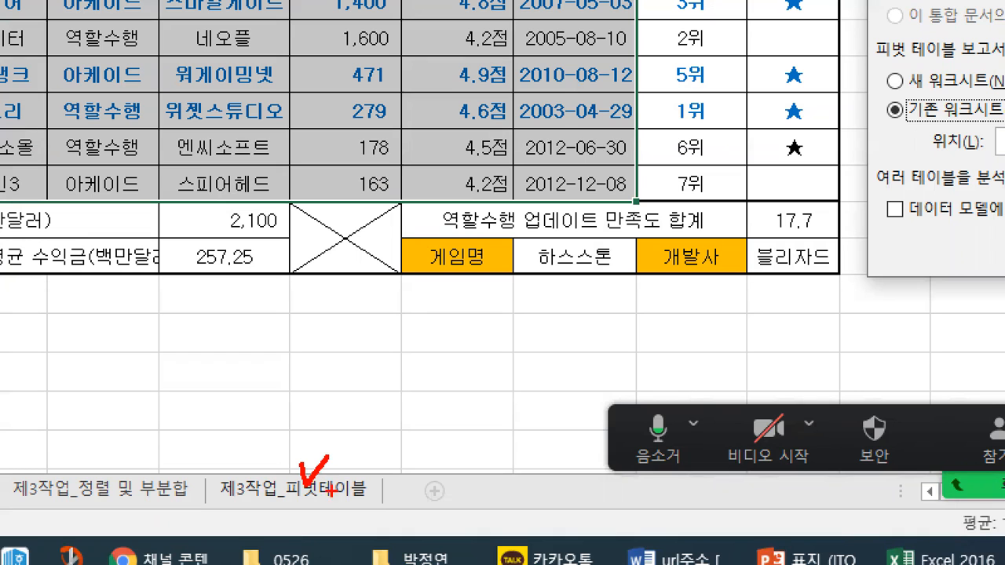
key(Escape)
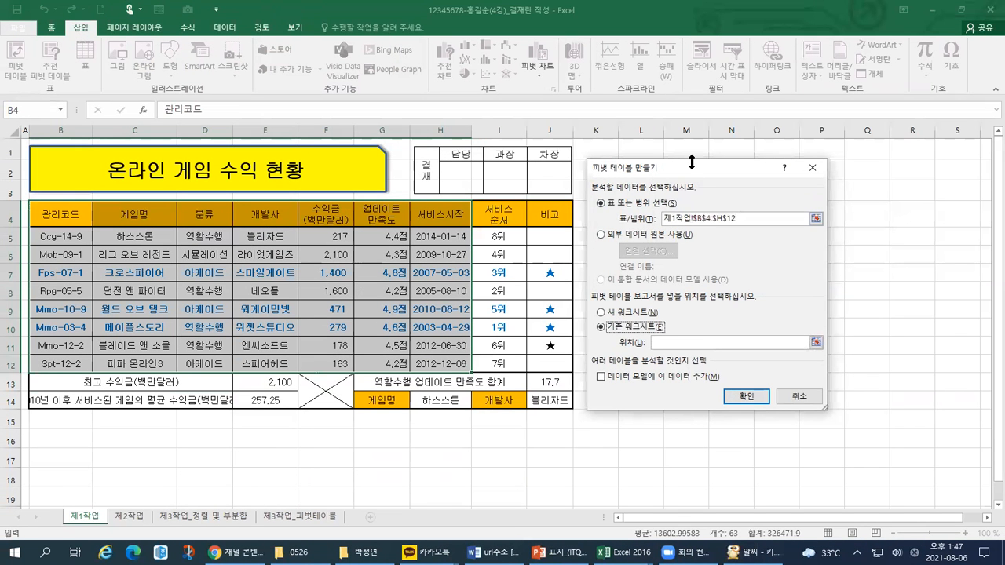
drag(722, 169, 688, 174)
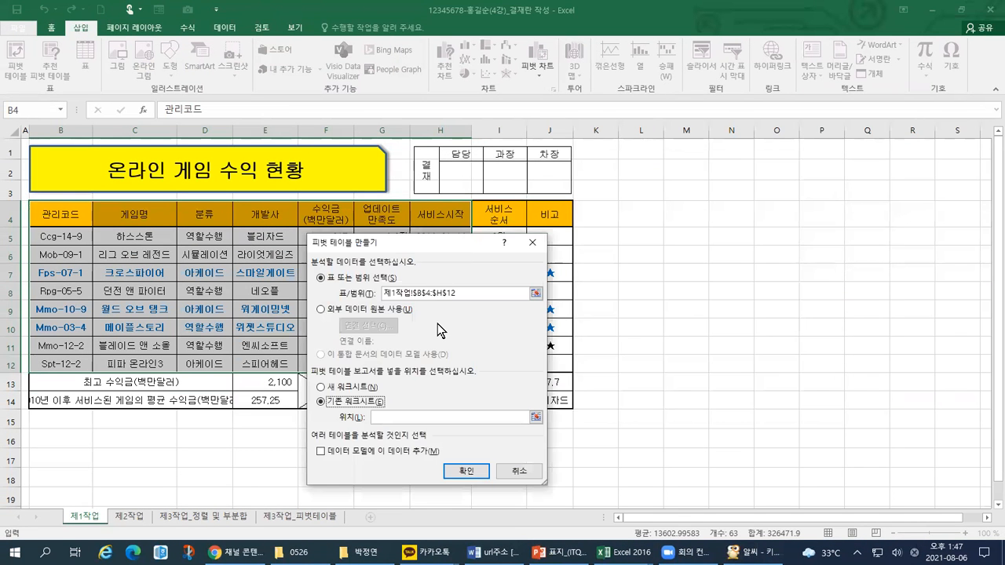
key(ctrl+1)
drag(259, 464, 289, 410)
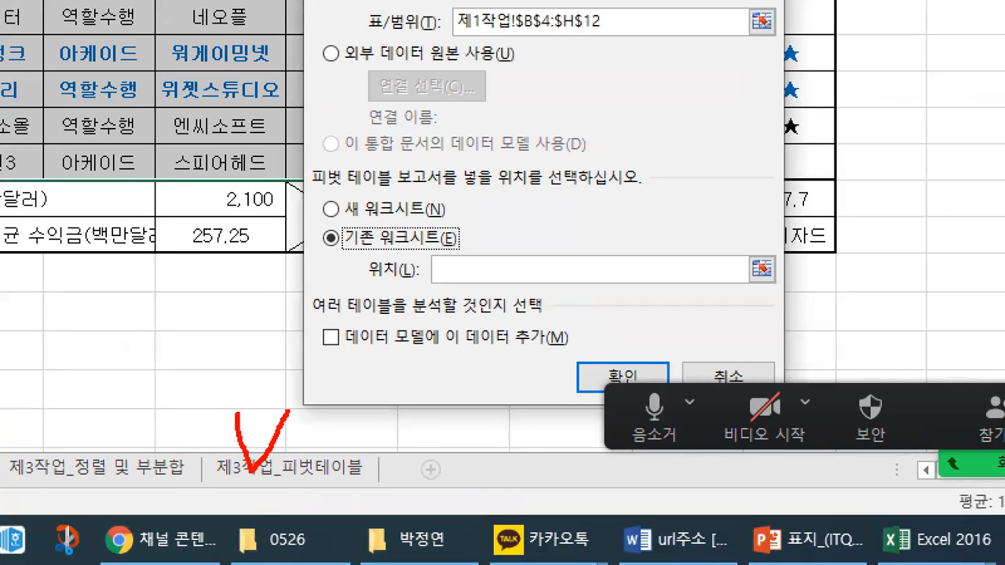
mouse_move(457, 253)
mouse_down()
mouse_move(489, 241)
mouse_move(491, 274)
mouse_up()
click(514, 274)
drag(446, 30, 614, 39)
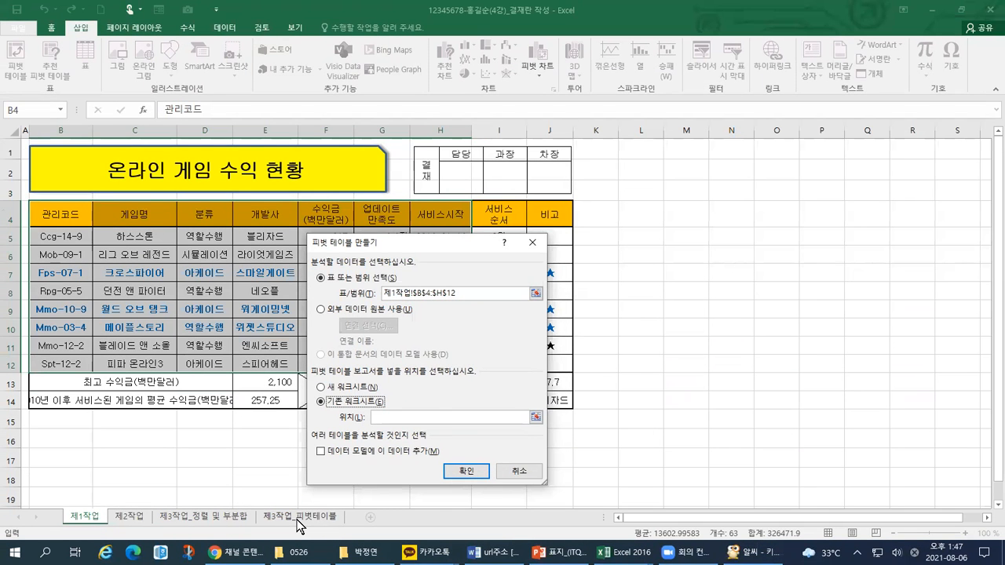
click(297, 518)
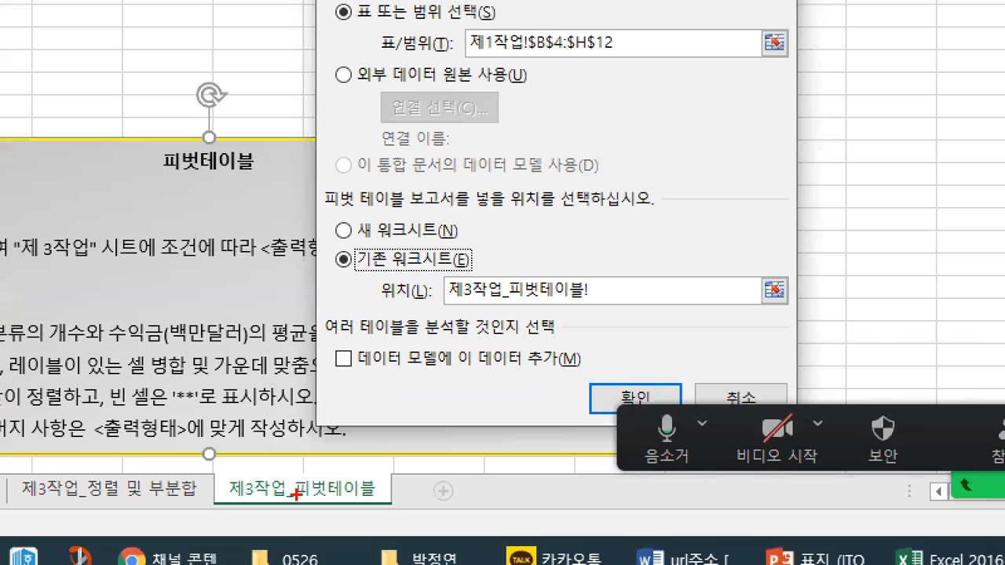
Step: Check the dialog's 위치 entry against the chosen sheet and review the source range above it
drag(232, 503, 370, 505)
drag(446, 301, 577, 301)
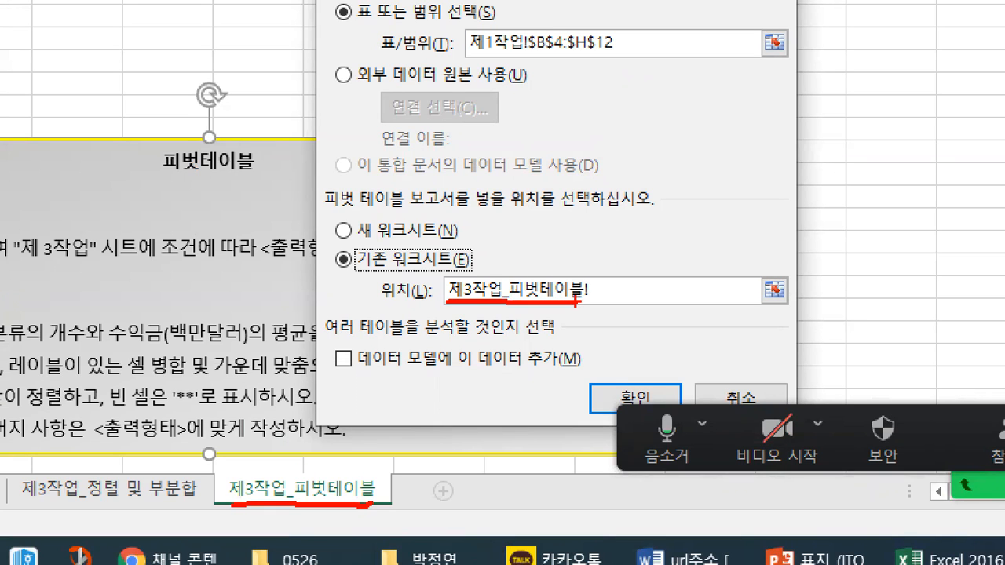
mouse_move(488, 260)
mouse_down()
mouse_move(505, 249)
mouse_move(512, 272)
mouse_up()
drag(527, 56, 619, 56)
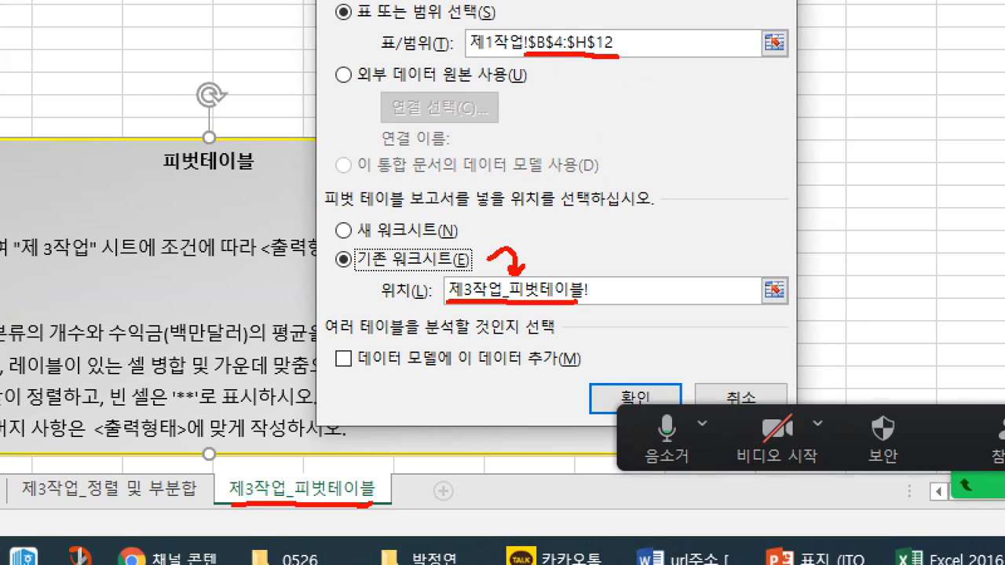
drag(595, 305, 673, 303)
mouse_move(790, 299)
mouse_down()
mouse_move(735, 299)
mouse_move(793, 256)
mouse_move(785, 316)
mouse_up()
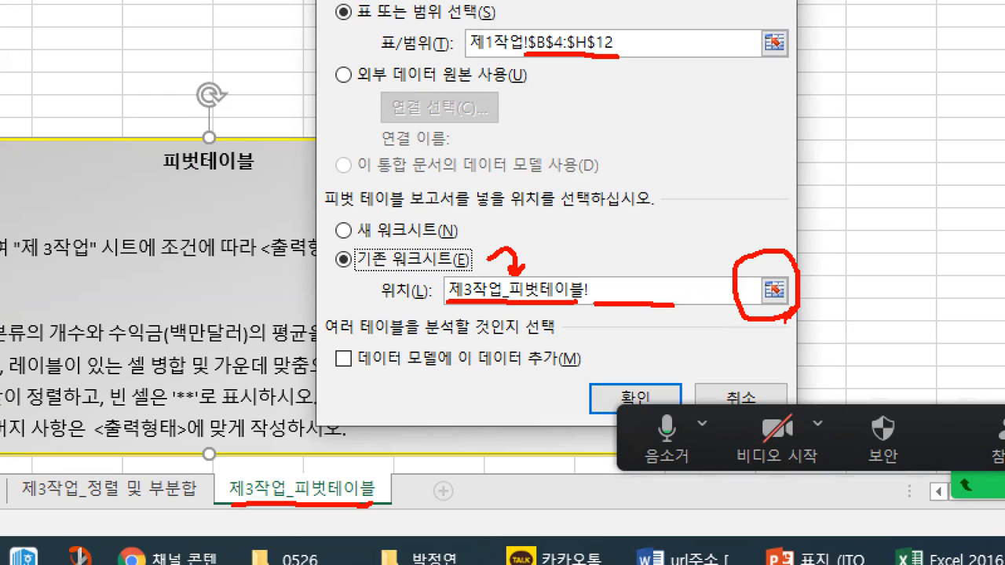
Step: Check the pivot table's starting cell in the finished workbook 유형06-2_완성 and return to the exercise workbook
key(alt+Tab)
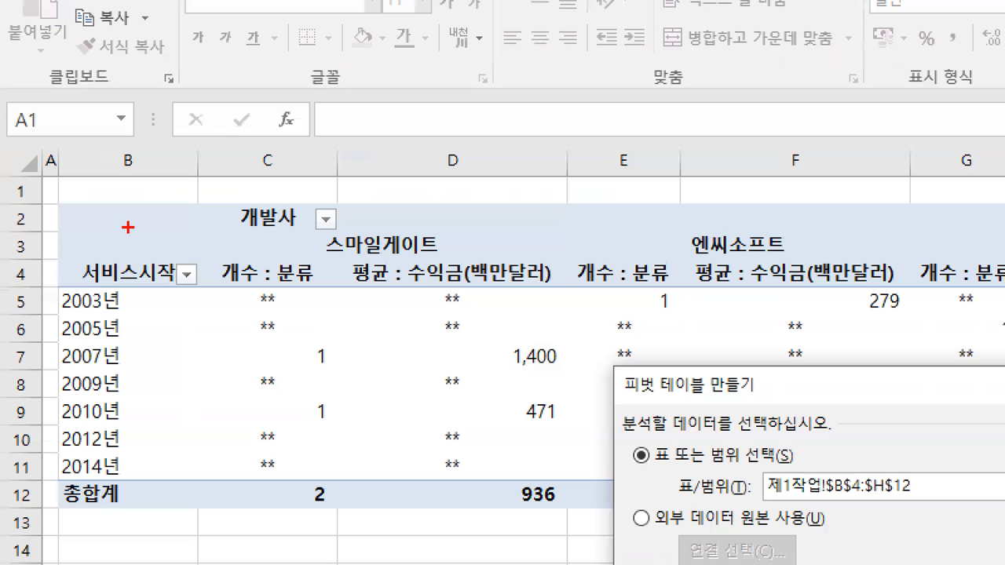
drag(31, 155, 43, 174)
mouse_move(87, 248)
mouse_down()
mouse_move(195, 223)
mouse_move(111, 201)
mouse_move(48, 206)
mouse_up()
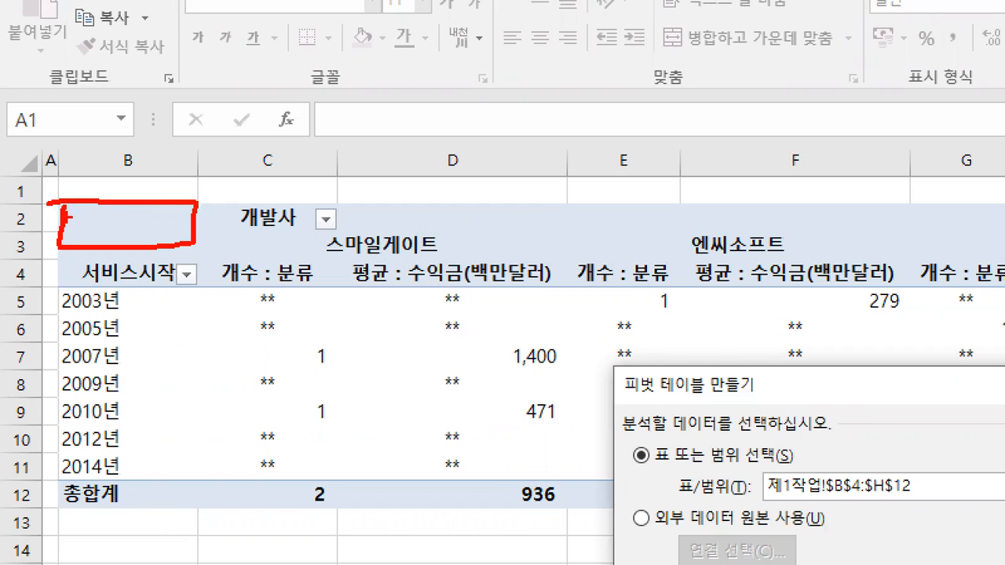
drag(89, 194, 113, 191)
key(alt+Tab)
key(Tab)
key(Tab)
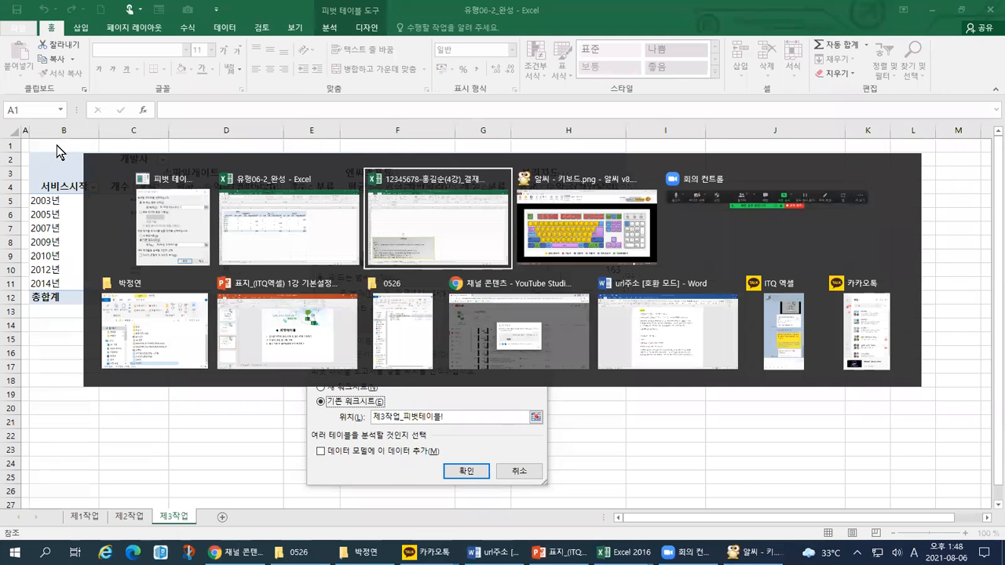
click(460, 214)
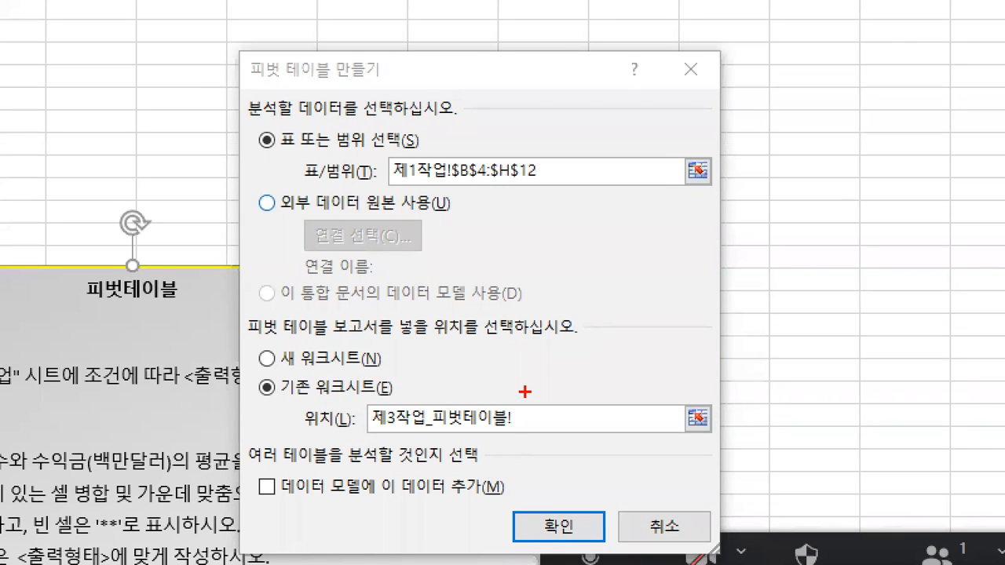
Step: Set the PivotTable report's 위치 to cell B2 of the 제3작업_피벗테이블 sheet
drag(451, 406, 464, 399)
drag(549, 434, 507, 491)
mouse_move(524, 452)
mouse_down()
mouse_move(534, 420)
mouse_move(549, 459)
mouse_up()
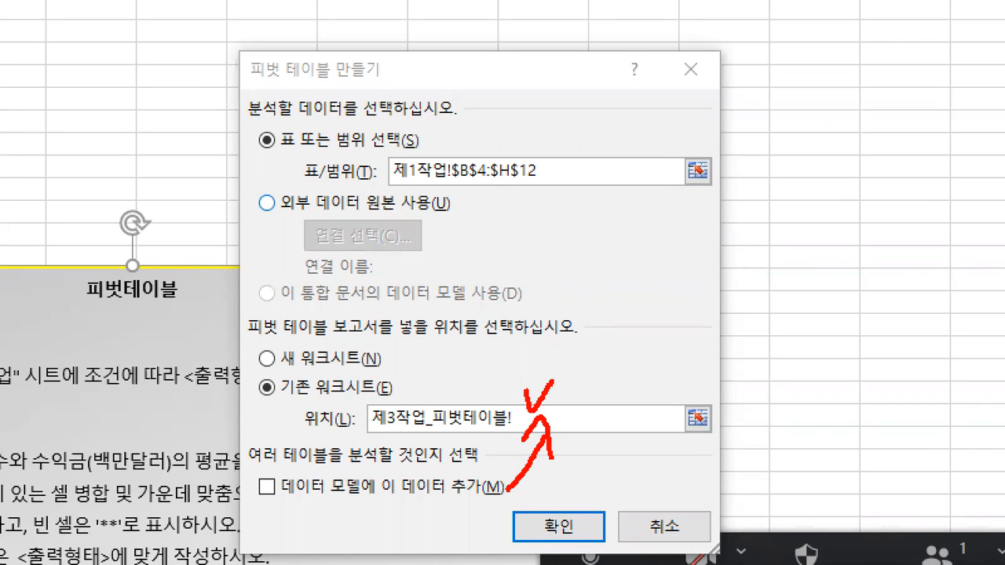
mouse_move(723, 411)
mouse_down()
mouse_move(734, 442)
mouse_move(666, 386)
mouse_move(720, 423)
mouse_move(698, 465)
mouse_up()
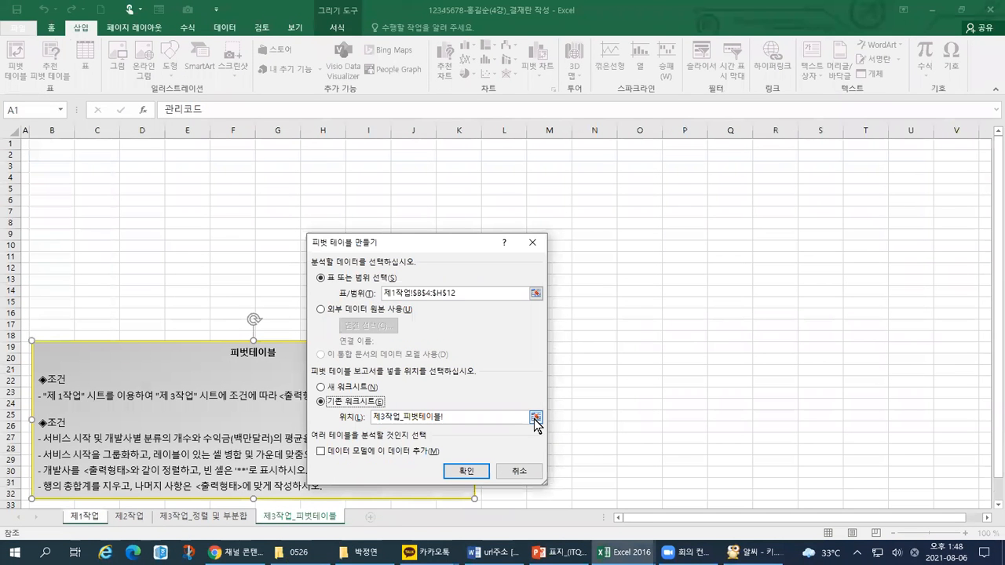
click(536, 417)
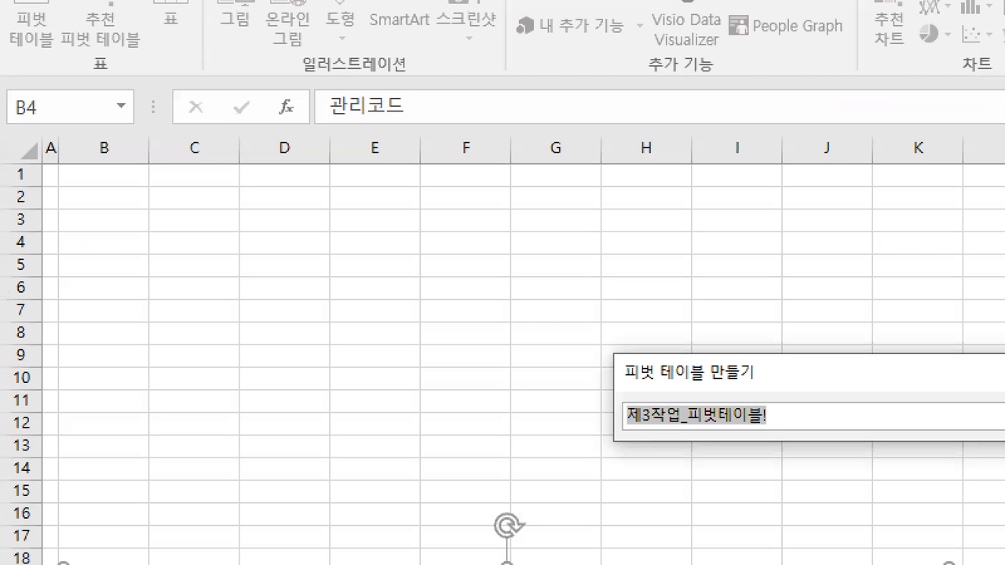
mouse_move(62, 188)
mouse_down()
mouse_move(63, 207)
mouse_move(147, 204)
mouse_move(109, 181)
mouse_move(61, 183)
mouse_up()
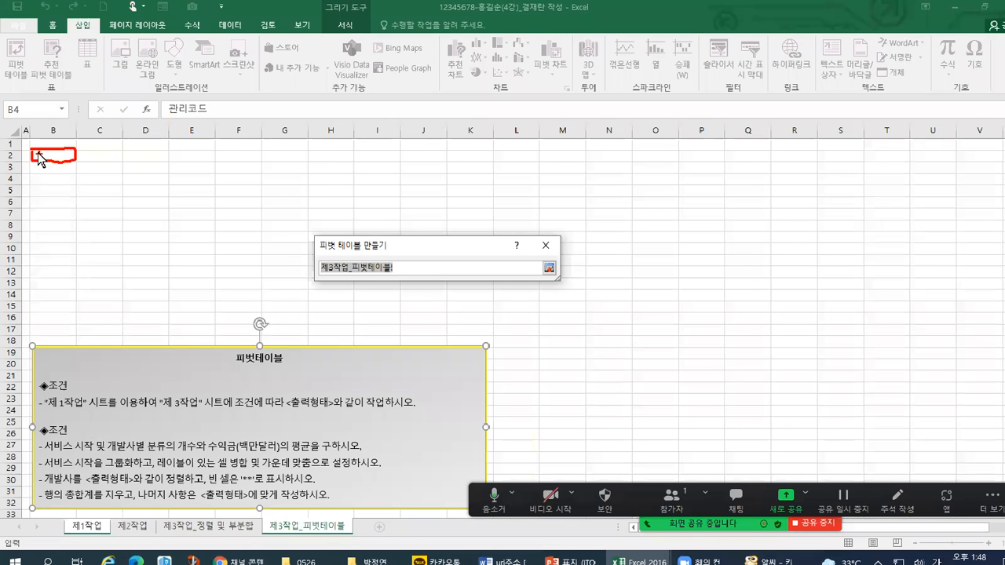
click(38, 155)
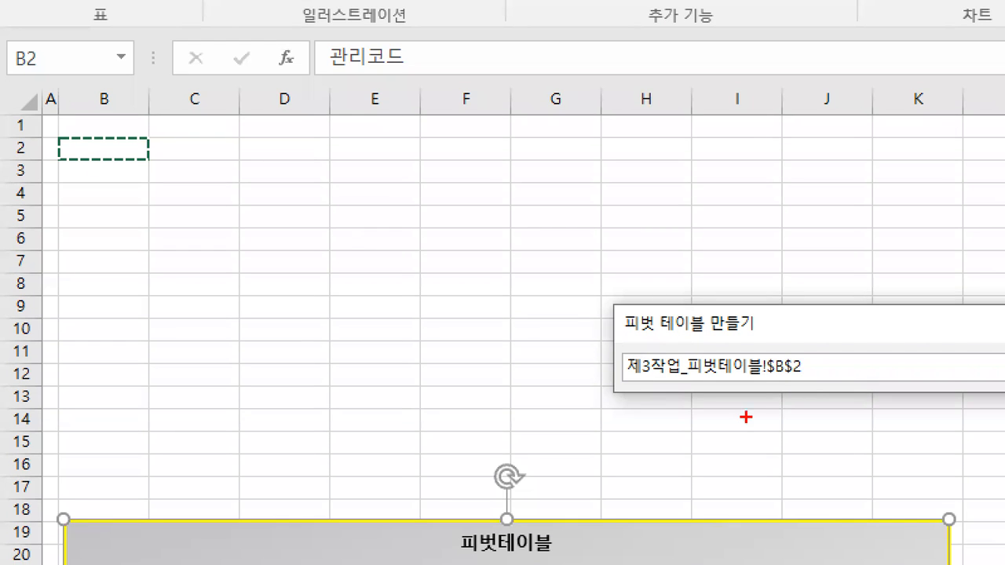
drag(386, 269, 404, 269)
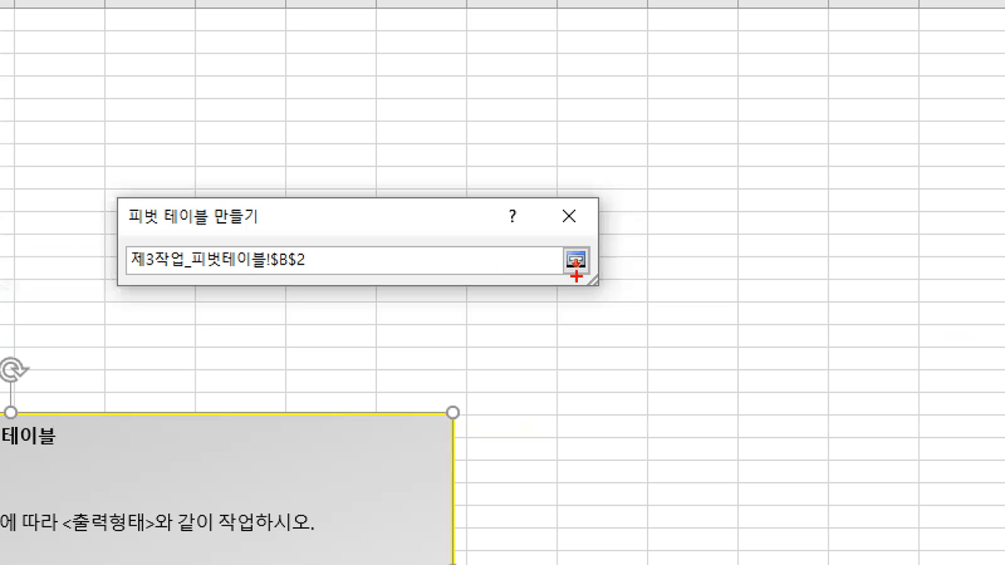
mouse_move(552, 276)
mouse_down()
mouse_move(537, 279)
mouse_move(519, 263)
mouse_move(604, 242)
mouse_move(611, 292)
mouse_move(597, 301)
mouse_up()
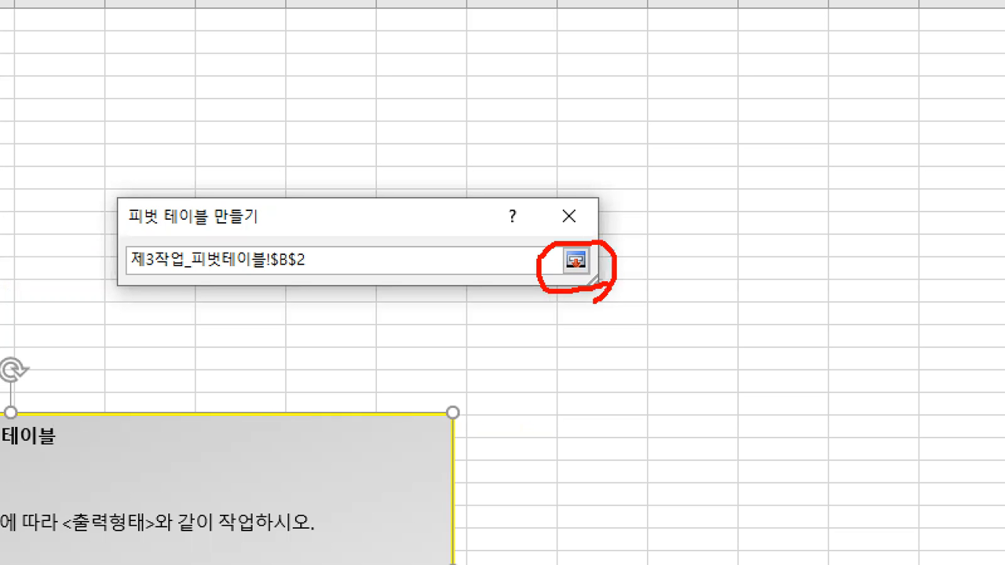
drag(631, 207, 597, 259)
drag(600, 226, 630, 243)
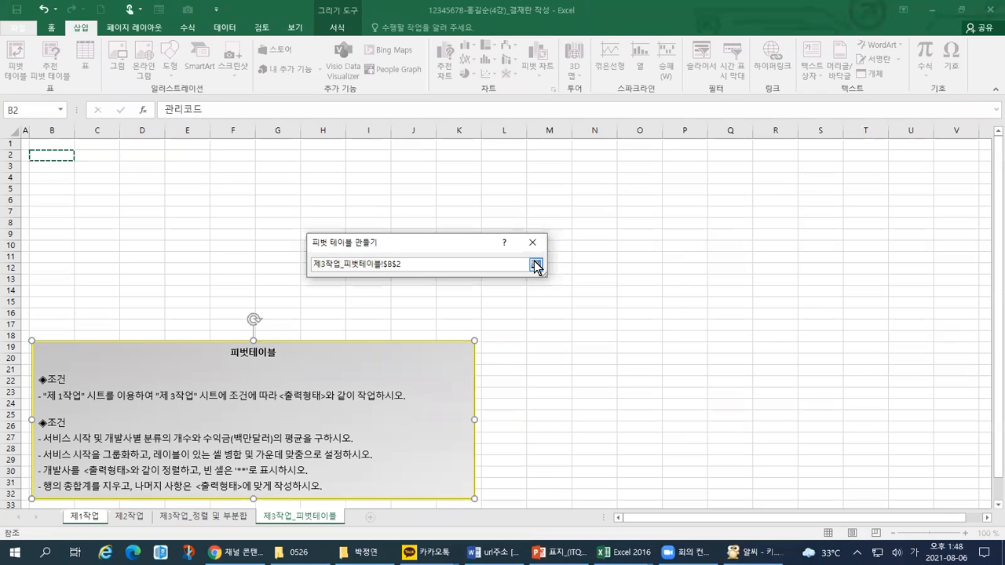
click(576, 262)
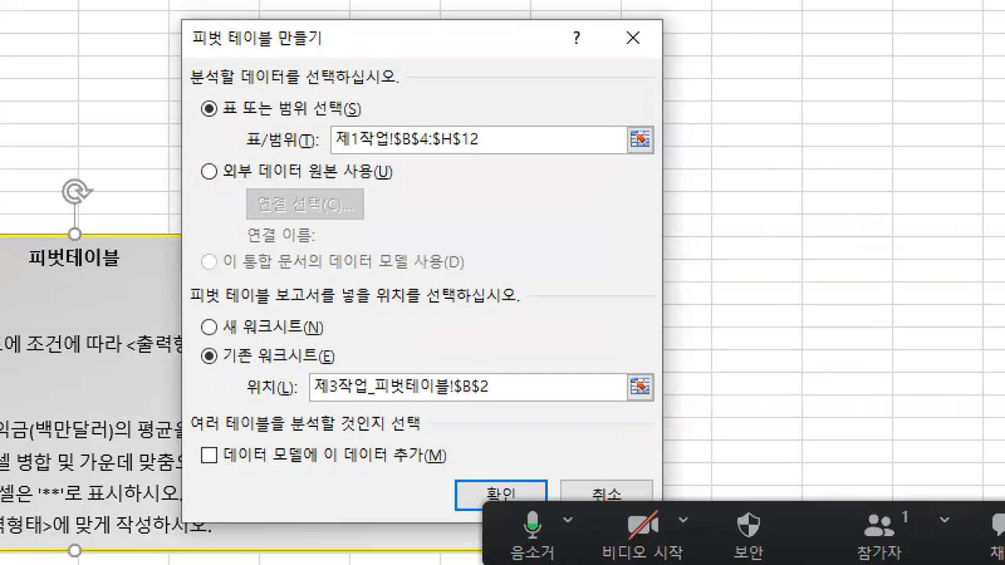
Step: Review the source range and the report location in the dialog, and create the PivotTable
mouse_move(219, 161)
mouse_down()
mouse_move(452, 155)
mouse_move(497, 121)
mouse_move(326, 115)
mouse_move(316, 159)
mouse_up()
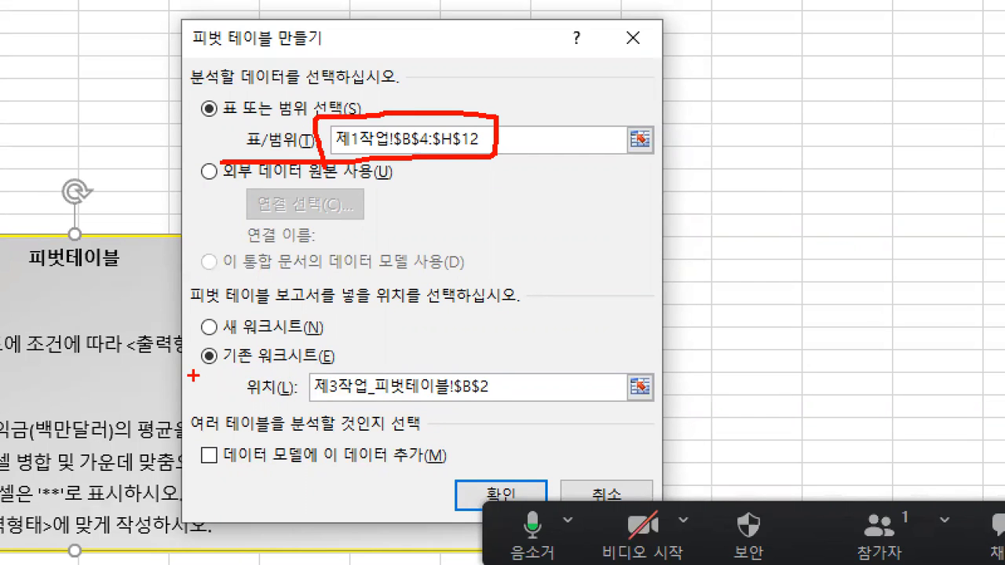
drag(185, 346, 202, 339)
drag(300, 408, 496, 401)
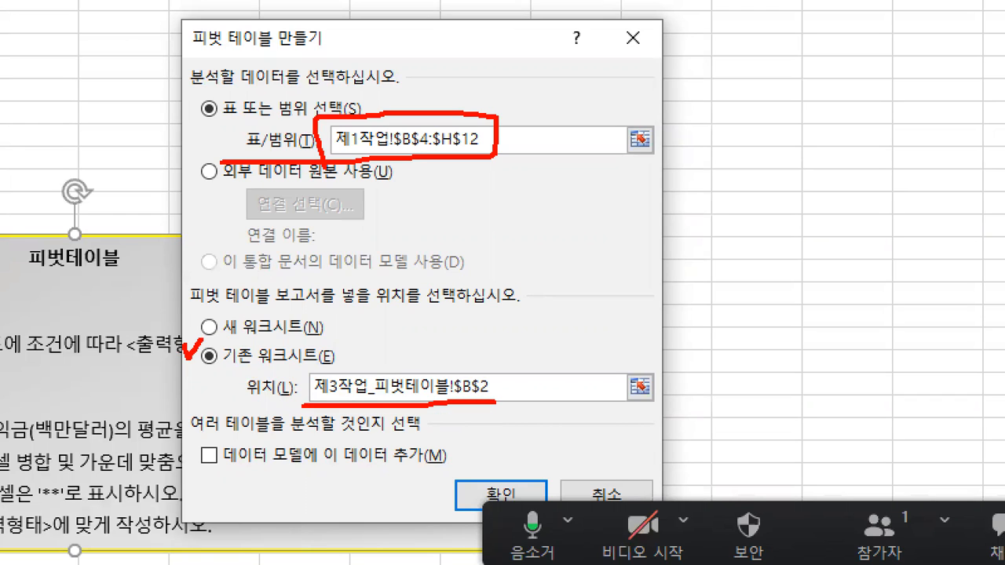
mouse_move(495, 456)
mouse_down()
mouse_move(504, 482)
mouse_move(525, 450)
mouse_up()
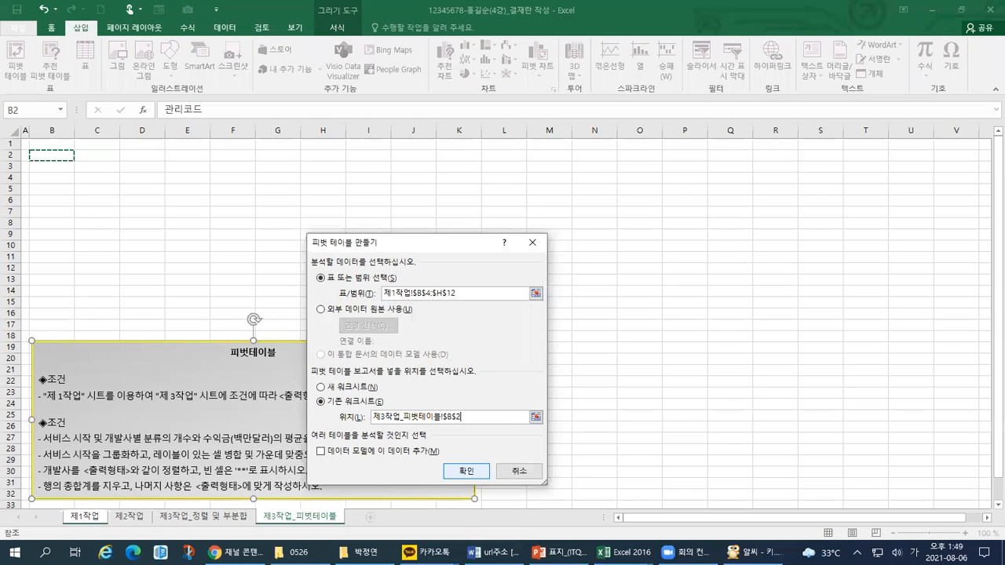
click(466, 471)
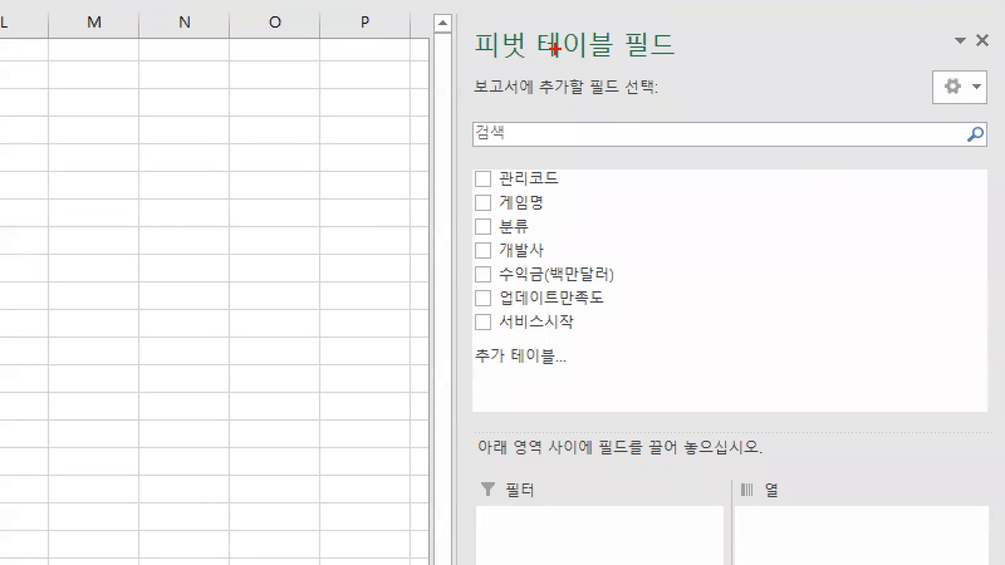
Step: Add the 서비스시작 field to the 행 area of the PivotTable
drag(520, 63, 679, 69)
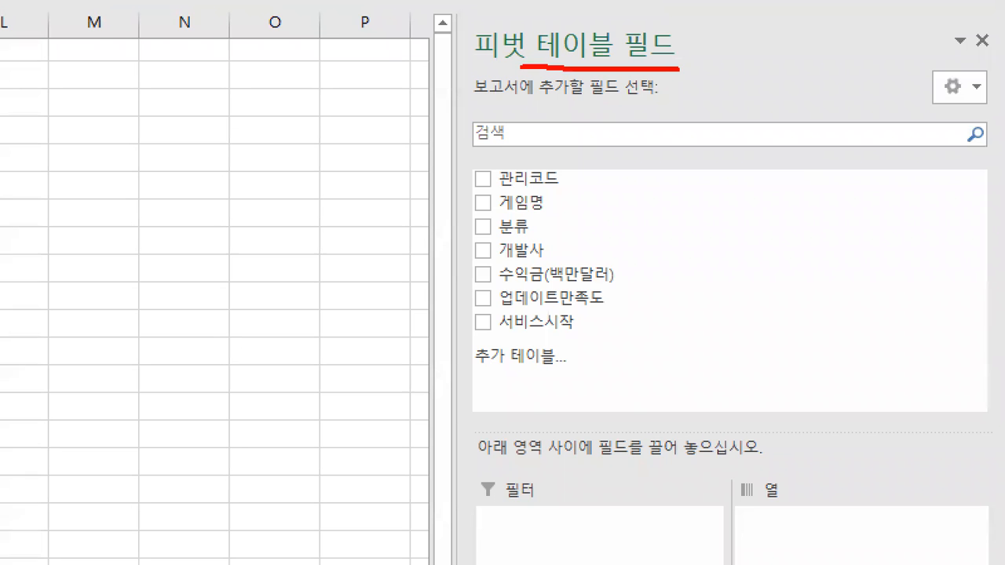
mouse_move(141, 33)
mouse_down()
mouse_move(142, 424)
mouse_move(386, 144)
mouse_move(86, 325)
mouse_move(86, 415)
mouse_up()
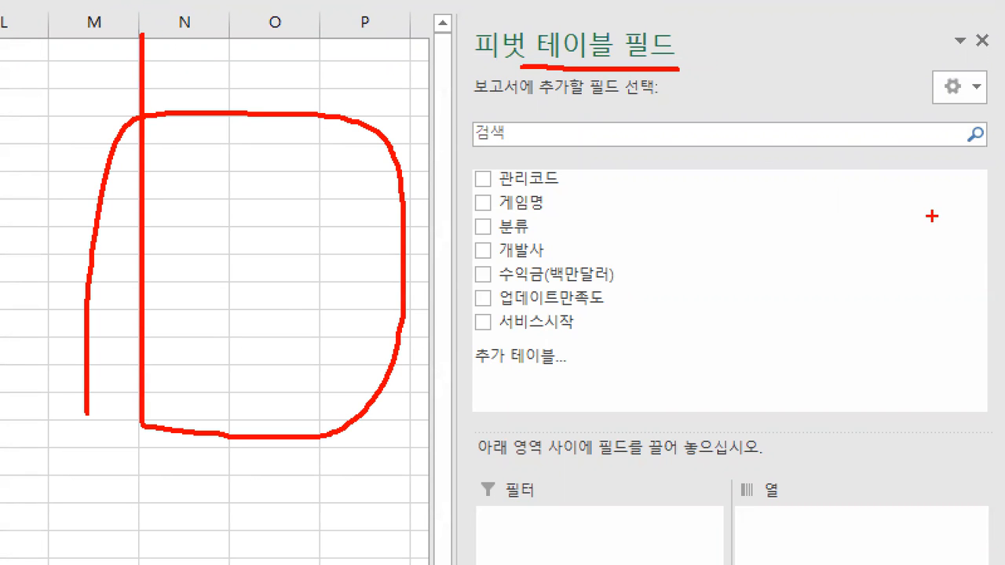
key(Escape)
key(ctrl+1)
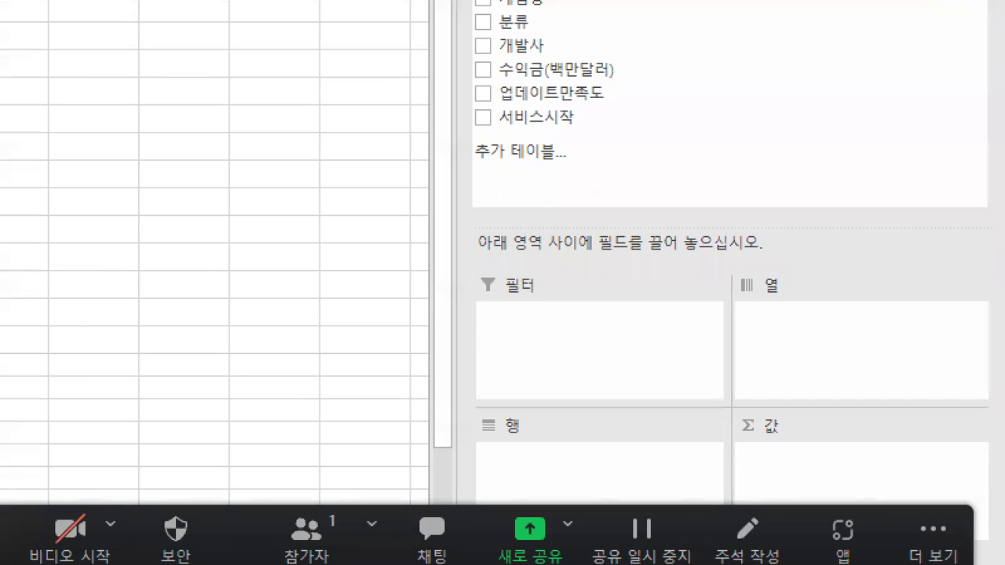
mouse_move(559, 441)
mouse_down()
mouse_move(475, 447)
mouse_move(558, 423)
mouse_move(553, 440)
mouse_up()
drag(469, 132, 591, 132)
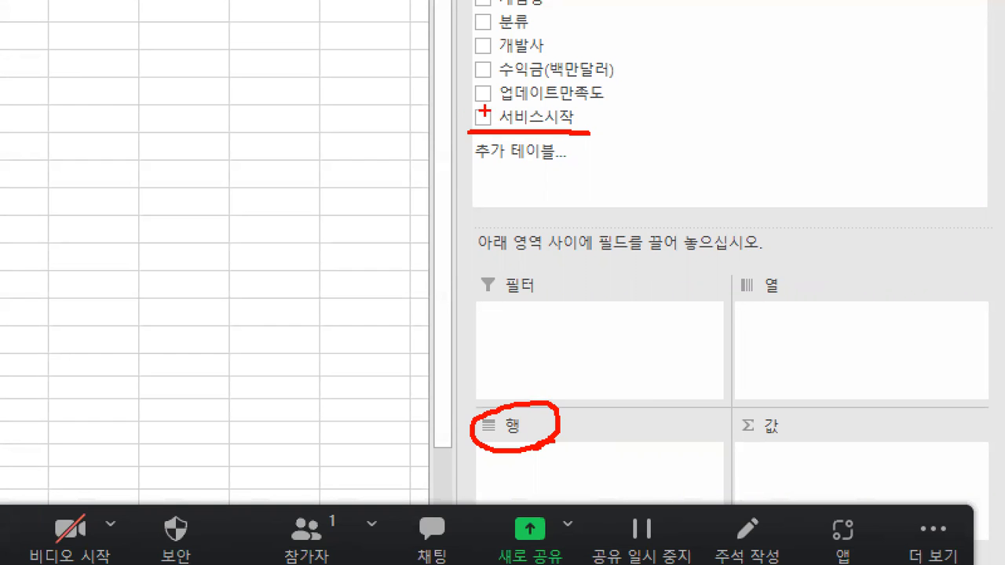
drag(479, 111, 496, 99)
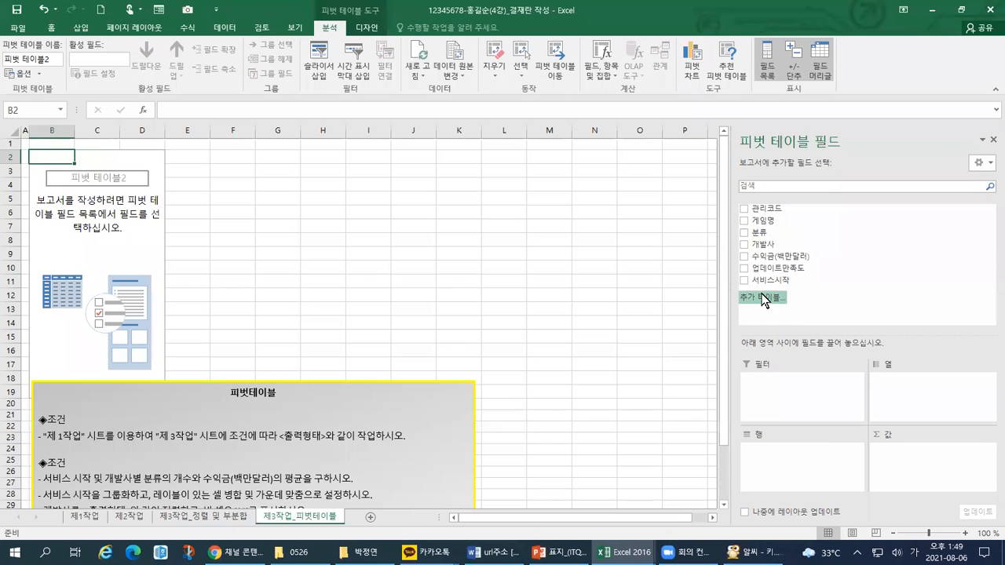
click(488, 119)
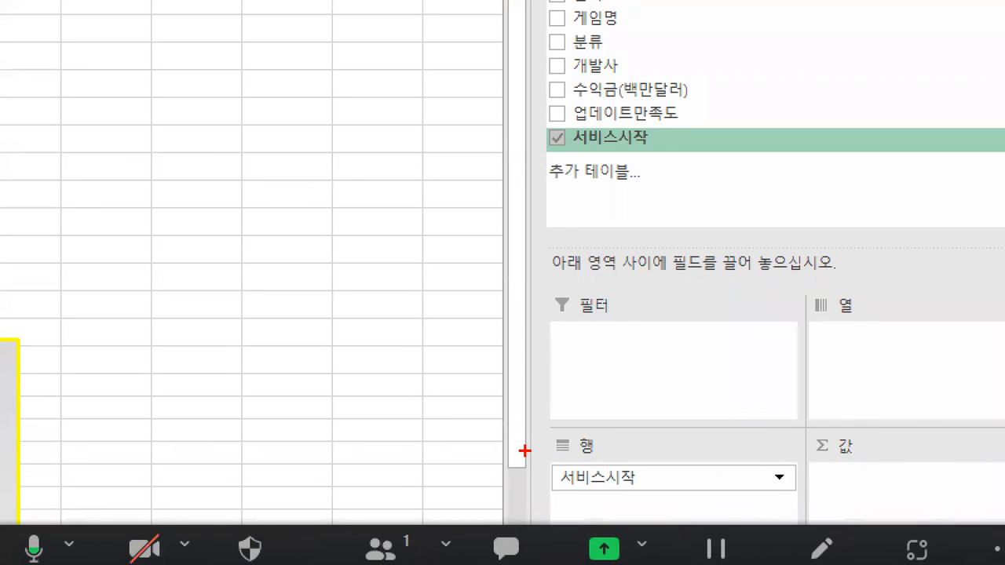
Step: Examine the 서비스시작 entry in the 행 area and the corresponding row labels on the sheet
drag(729, 437, 743, 429)
drag(532, 497, 656, 491)
drag(518, 147, 651, 143)
drag(587, 445, 617, 468)
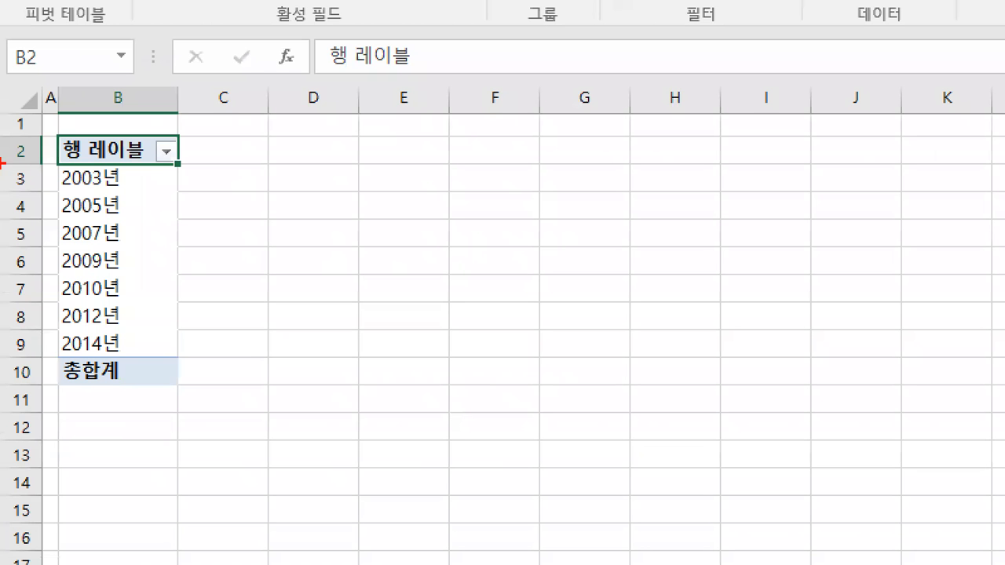
mouse_move(88, 170)
mouse_down()
mouse_move(146, 293)
mouse_move(112, 353)
mouse_up()
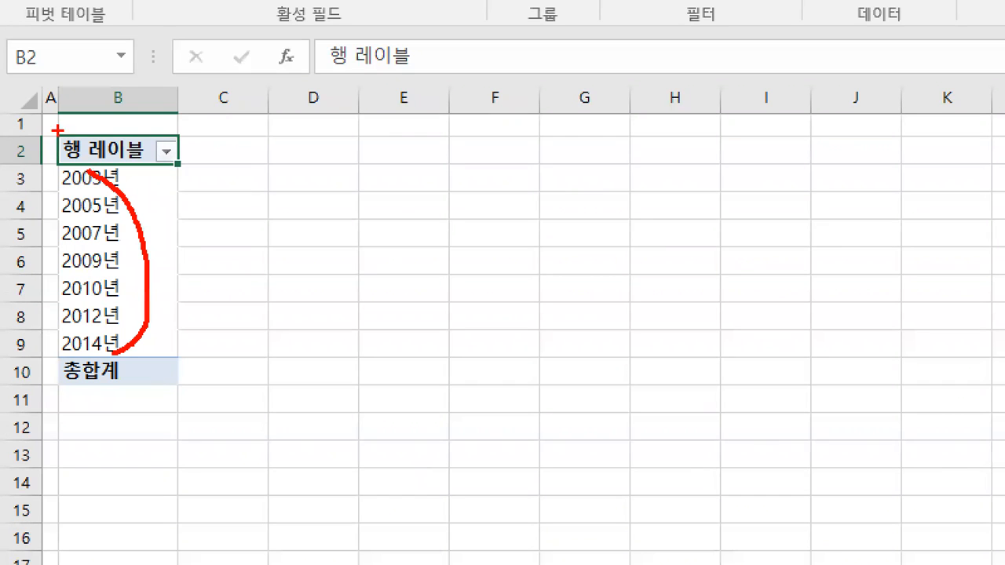
drag(60, 189, 177, 176)
drag(47, 237, 164, 227)
drag(56, 324, 161, 305)
drag(102, 354, 158, 343)
key(Escape)
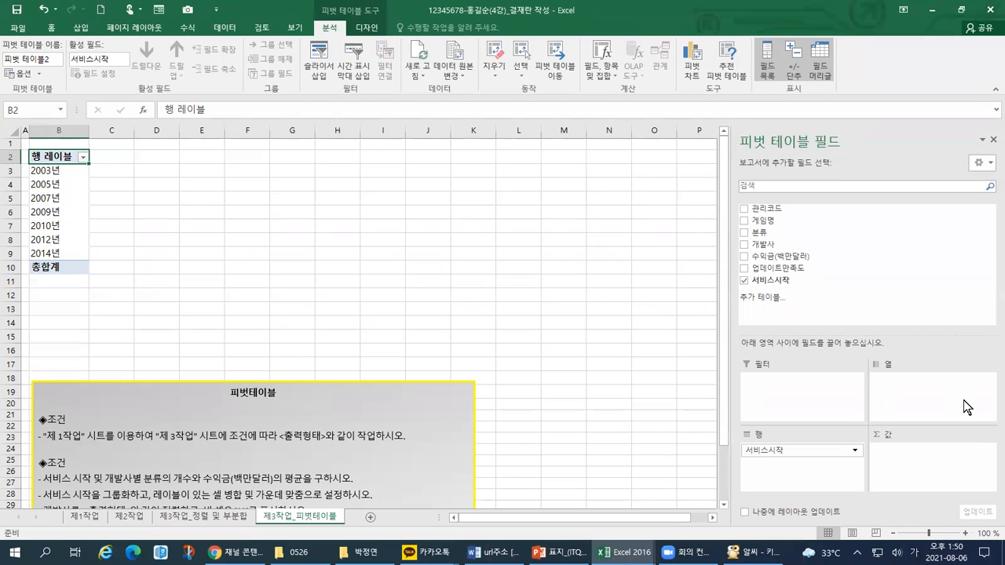
Step: Place the 개발사 field in the 열 area of the PivotTable
key(ctrl+1)
click(1001, 430)
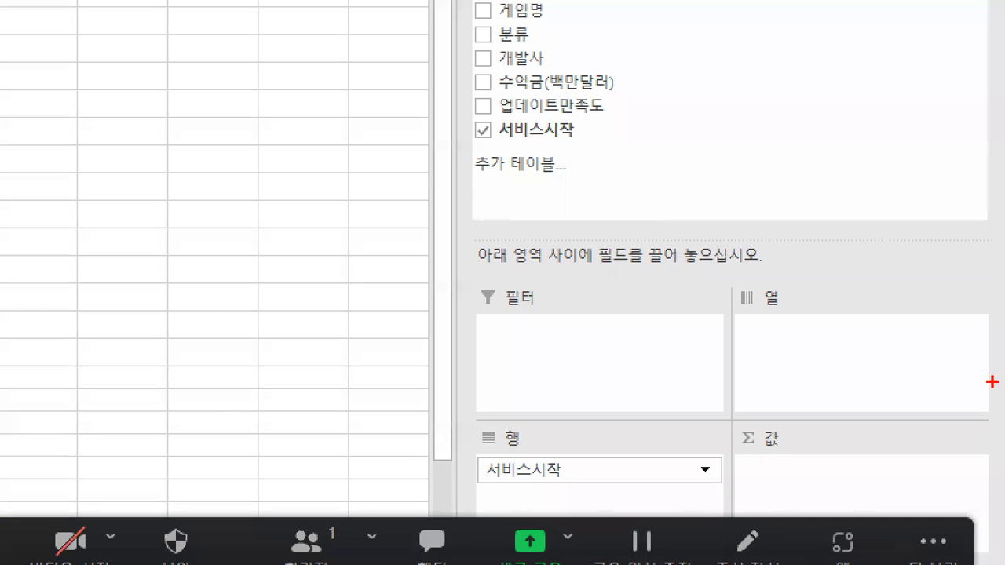
drag(746, 309, 819, 306)
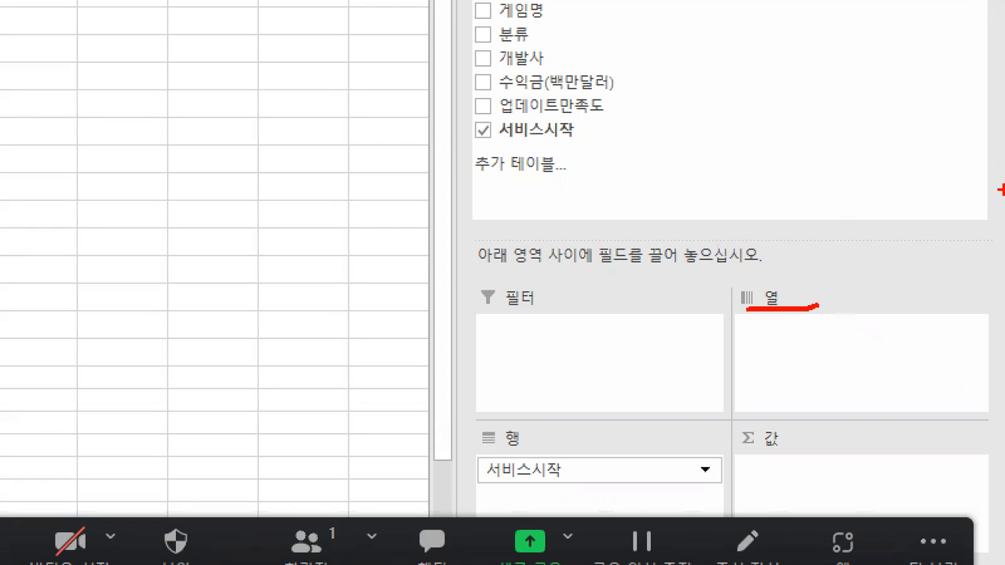
mouse_move(540, 49)
mouse_down()
mouse_move(544, 58)
mouse_move(573, 41)
mouse_up()
click(484, 58)
click(808, 312)
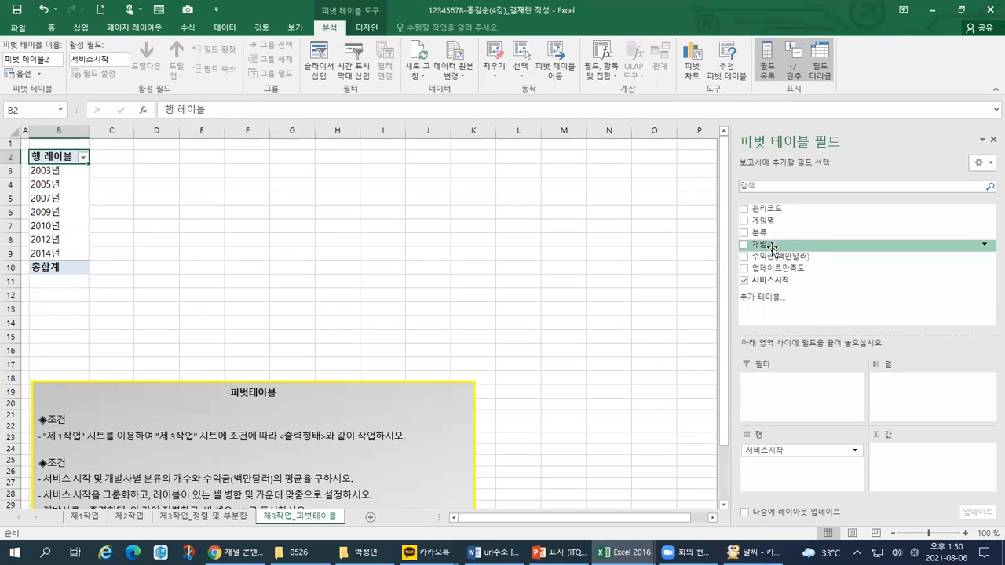
click(744, 245)
drag(746, 249, 920, 385)
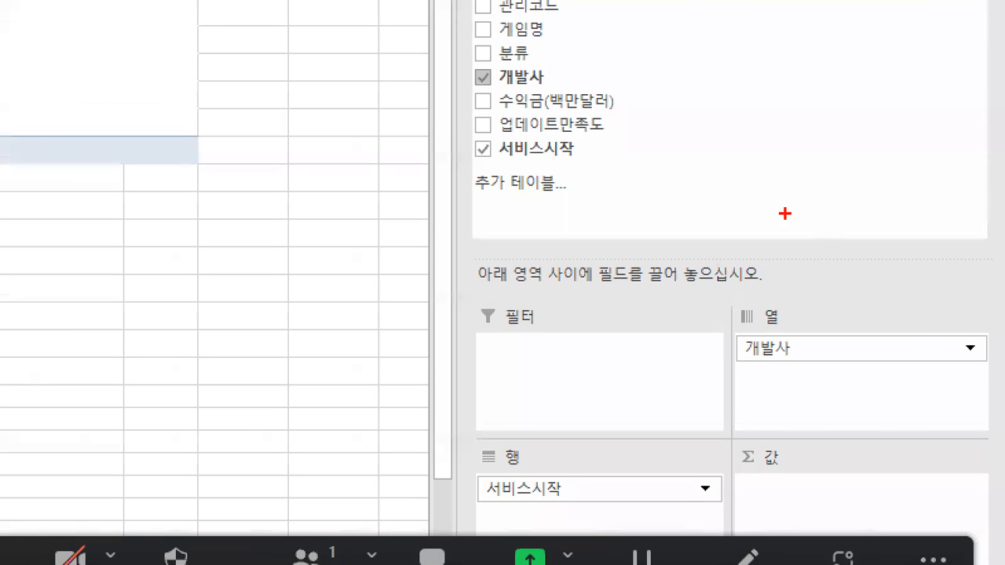
Step: Review the placement of 개발사 in the 열 area and 서비스시작 in the 행 area
mouse_move(537, 77)
mouse_down()
mouse_move(473, 83)
mouse_move(550, 67)
mouse_move(542, 85)
mouse_up()
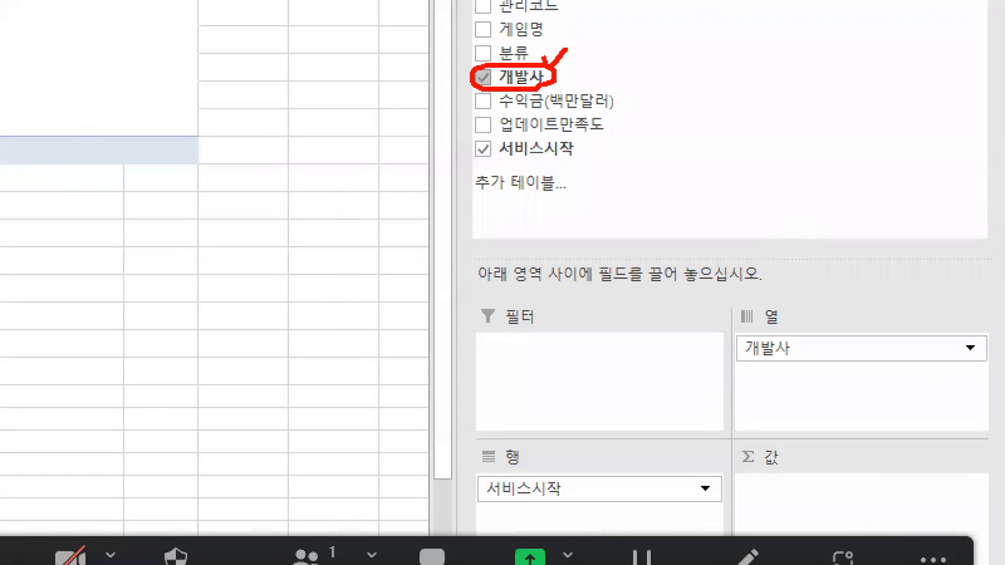
mouse_move(555, 67)
mouse_down()
mouse_move(716, 118)
mouse_move(813, 302)
mouse_move(816, 362)
mouse_move(834, 343)
mouse_up()
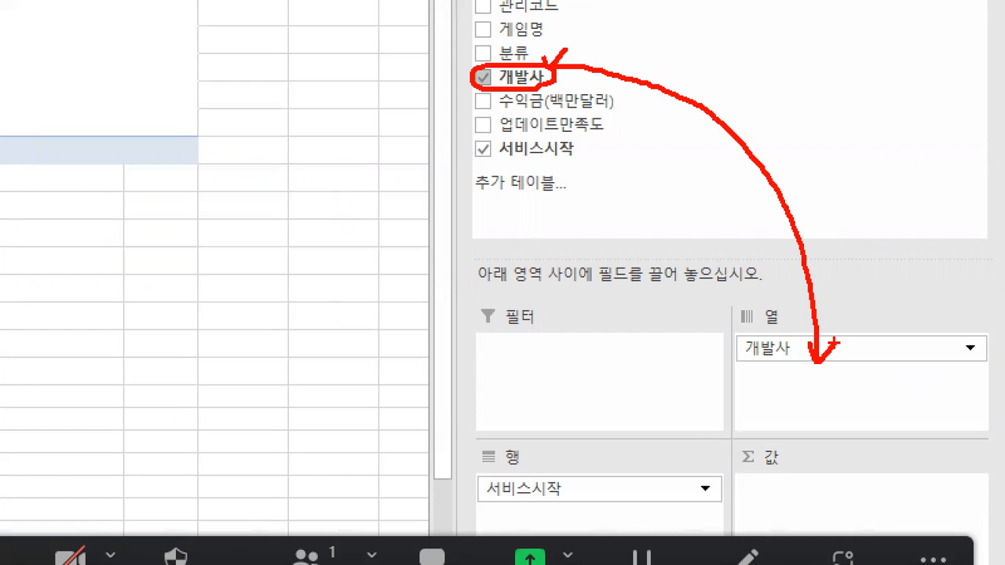
mouse_move(571, 487)
mouse_down()
mouse_move(574, 509)
mouse_move(462, 453)
mouse_move(573, 472)
mouse_up()
mouse_move(808, 380)
mouse_down()
mouse_move(696, 362)
mouse_move(782, 259)
mouse_move(773, 402)
mouse_up()
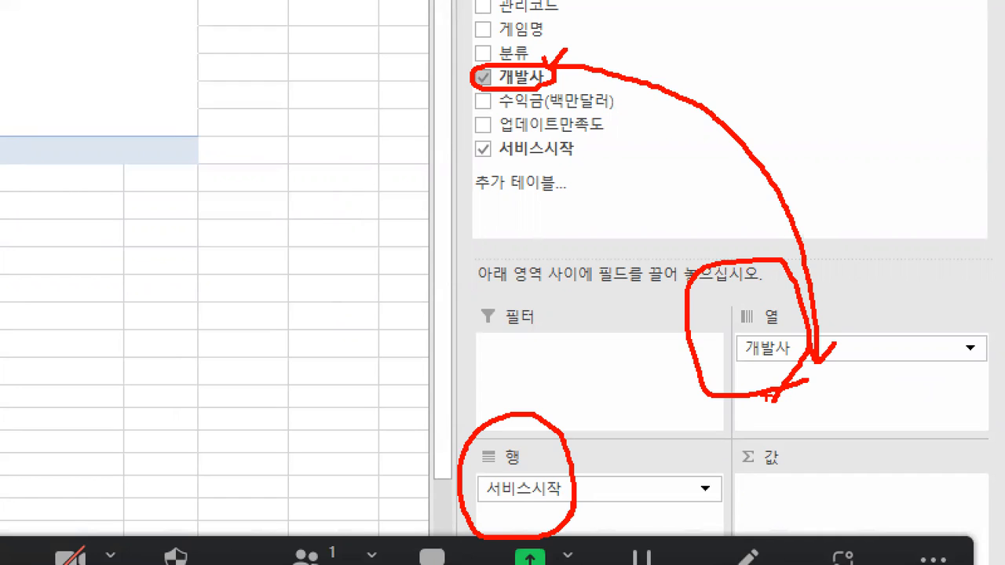
Step: Add the 분류 field to the 값 area of the PivotTable
mouse_move(719, 481)
mouse_down()
mouse_move(788, 477)
mouse_move(807, 425)
mouse_move(728, 476)
mouse_up()
mouse_move(903, 490)
mouse_down()
mouse_move(833, 522)
mouse_move(836, 503)
mouse_move(883, 483)
mouse_up()
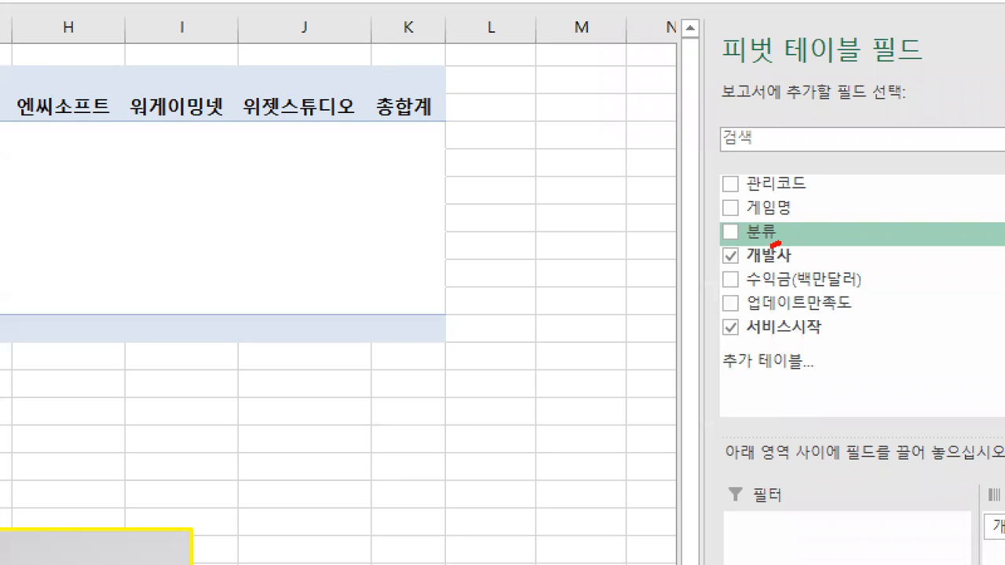
mouse_move(766, 238)
mouse_down()
mouse_move(763, 224)
mouse_move(785, 244)
mouse_move(777, 236)
mouse_move(930, 223)
mouse_move(978, 369)
mouse_move(997, 559)
mouse_up()
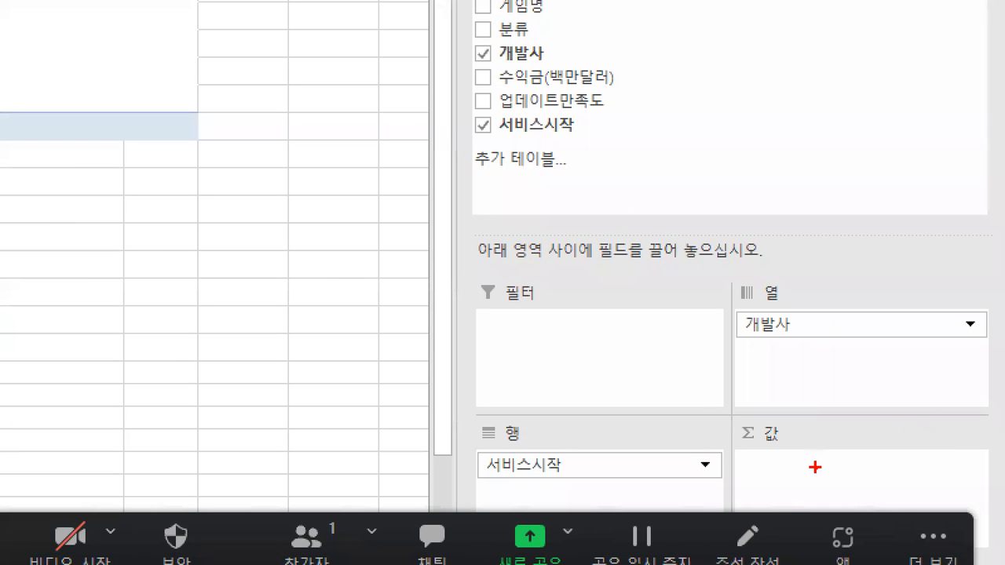
mouse_move(634, 62)
mouse_down()
mouse_move(746, 303)
mouse_move(785, 478)
mouse_move(801, 430)
mouse_up()
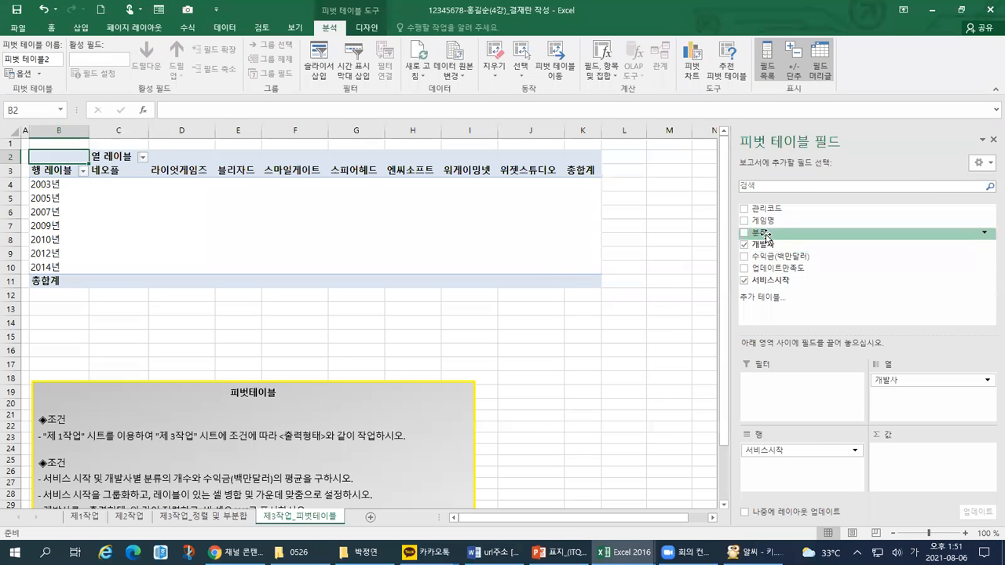
mouse_move(766, 235)
mouse_down()
mouse_move(811, 250)
mouse_move(877, 352)
mouse_move(909, 458)
mouse_up()
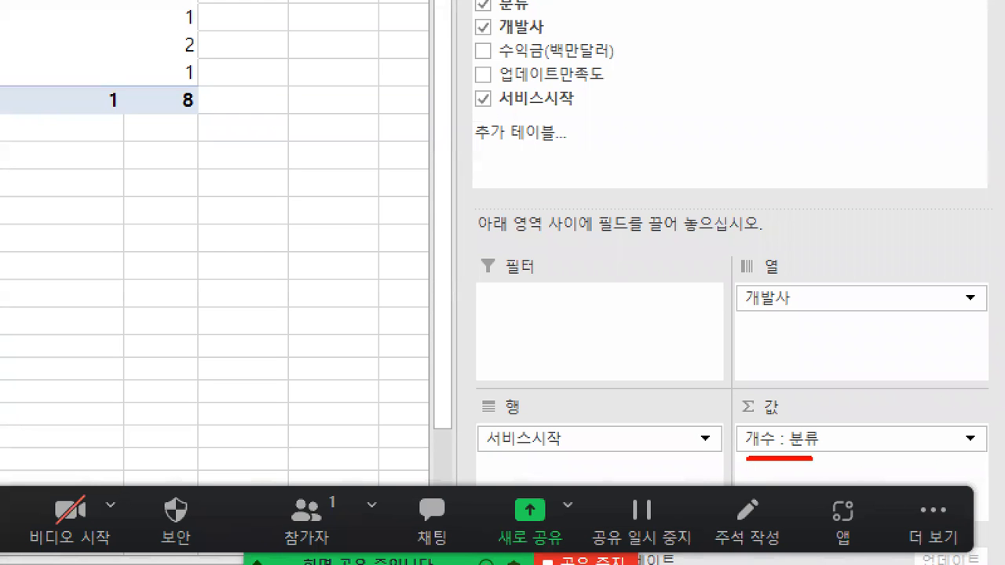
Step: Add the 수익금(백만달러) field to the 값 area below 분류
drag(813, 457, 852, 450)
drag(466, 13, 563, 14)
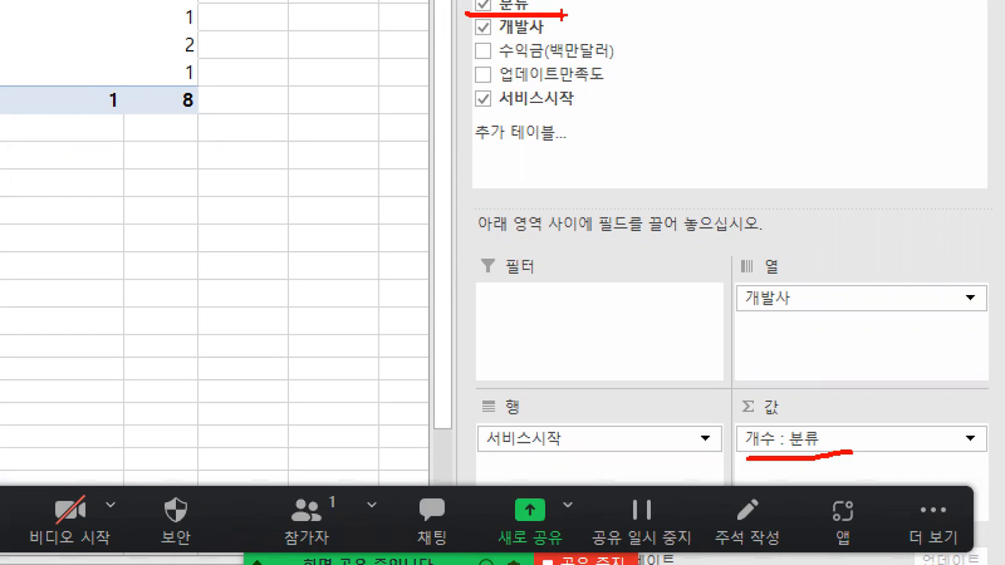
mouse_move(500, 52)
mouse_down()
mouse_move(633, 57)
mouse_move(534, 62)
mouse_up()
mouse_move(639, 43)
mouse_down()
mouse_move(796, 228)
mouse_move(821, 453)
mouse_move(835, 425)
mouse_up()
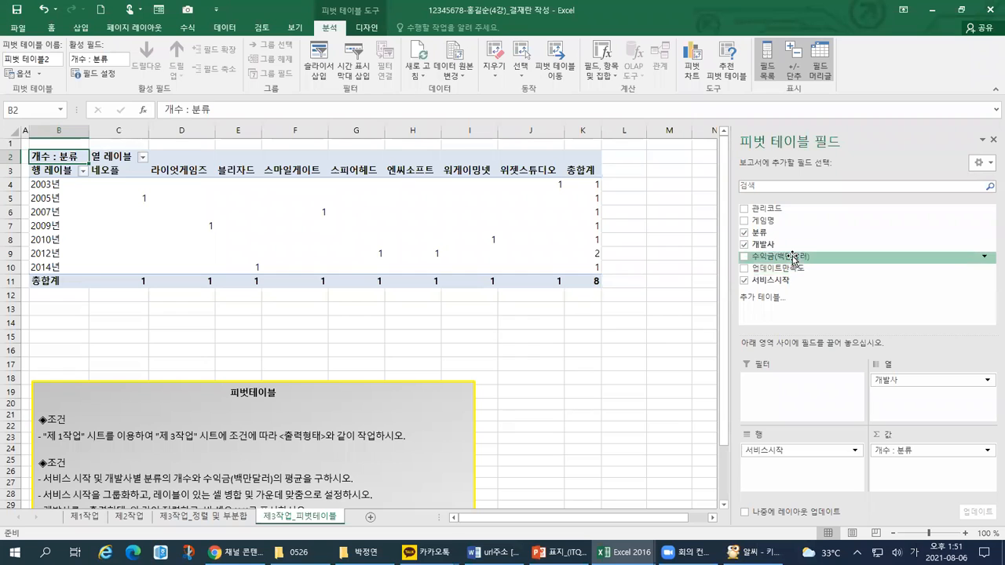
drag(793, 257, 920, 467)
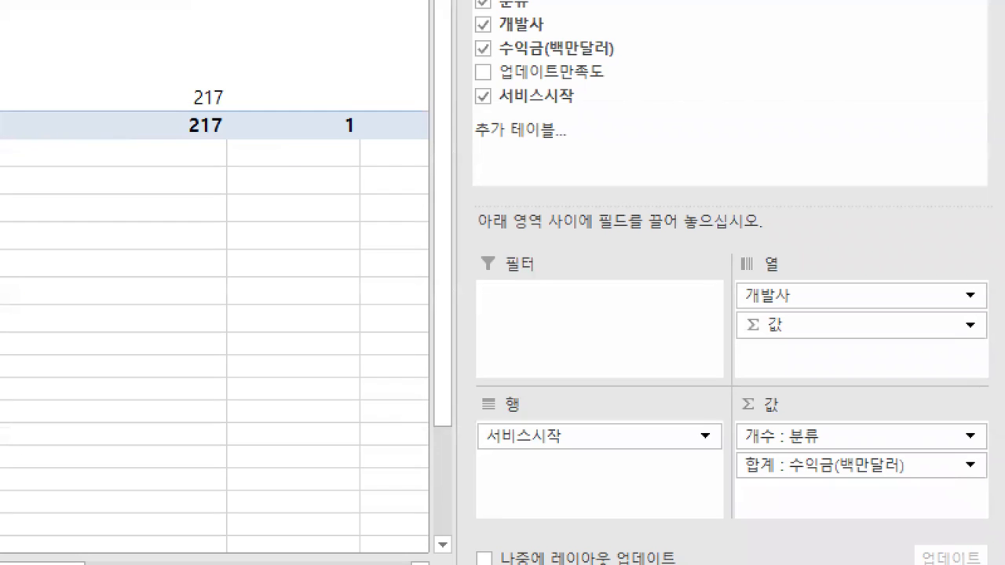
Step: Review the field placement in the 행, 열 and 값 areas, including the Σ 값 entry and the summary type of 수익금(백만달러)
mouse_move(872, 530)
mouse_down()
mouse_move(482, 498)
mouse_move(808, 151)
mouse_move(980, 463)
mouse_move(831, 562)
mouse_up()
mouse_move(581, 455)
mouse_down()
mouse_move(450, 405)
mouse_move(577, 384)
mouse_move(575, 483)
mouse_up()
mouse_move(910, 346)
mouse_down()
mouse_move(723, 358)
mouse_move(816, 222)
mouse_move(819, 390)
mouse_up()
mouse_move(792, 339)
mouse_down()
mouse_move(750, 317)
mouse_move(783, 313)
mouse_move(782, 339)
mouse_up()
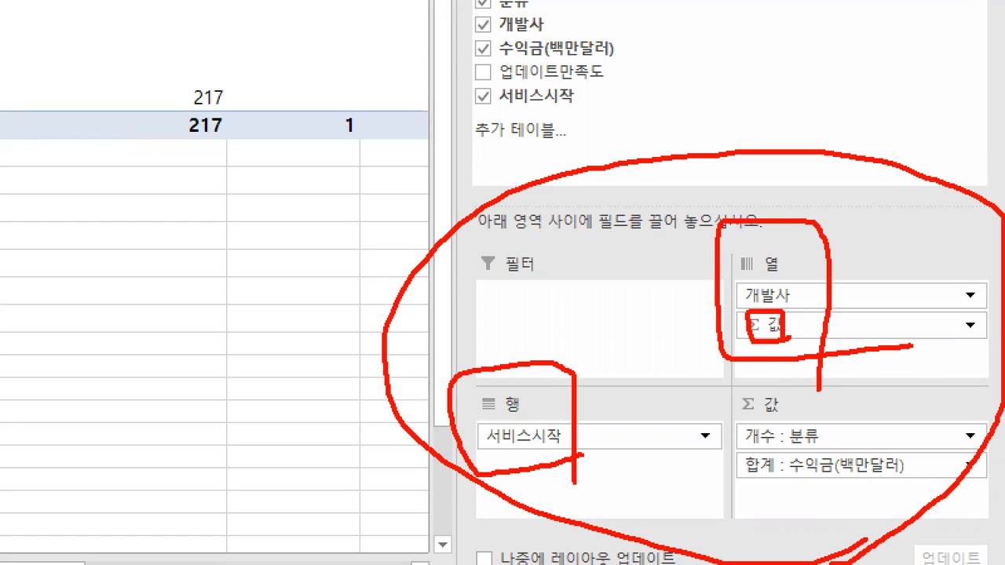
mouse_move(791, 389)
mouse_down()
mouse_move(724, 407)
mouse_move(797, 402)
mouse_move(853, 413)
mouse_move(847, 425)
mouse_up()
drag(734, 454, 823, 446)
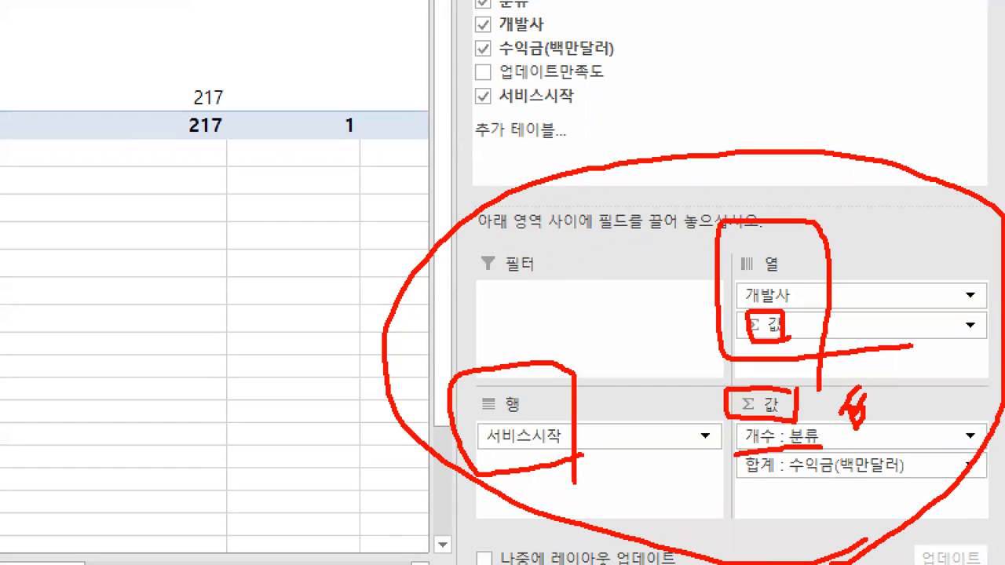
mouse_move(742, 483)
mouse_down()
mouse_move(906, 471)
mouse_move(942, 424)
mouse_move(887, 334)
mouse_move(883, 352)
mouse_up()
drag(875, 318, 907, 314)
mouse_move(815, 308)
mouse_down()
mouse_move(801, 334)
mouse_move(821, 336)
mouse_up()
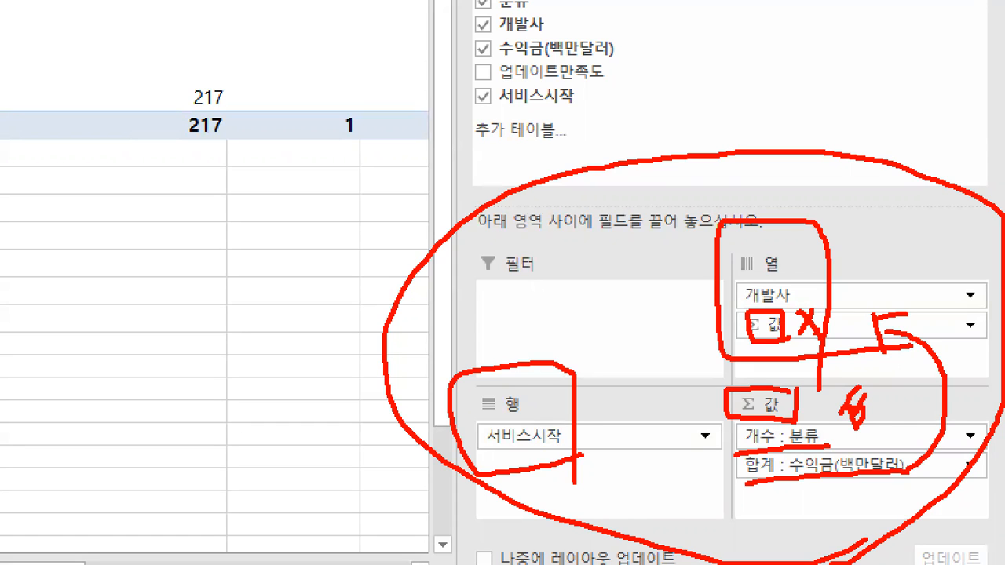
drag(738, 339, 800, 333)
key(Escape)
key(ctrl+1)
click(879, 472)
mouse_move(921, 229)
mouse_down()
mouse_move(380, 194)
mouse_move(785, 496)
mouse_move(938, 271)
mouse_move(928, 211)
mouse_up()
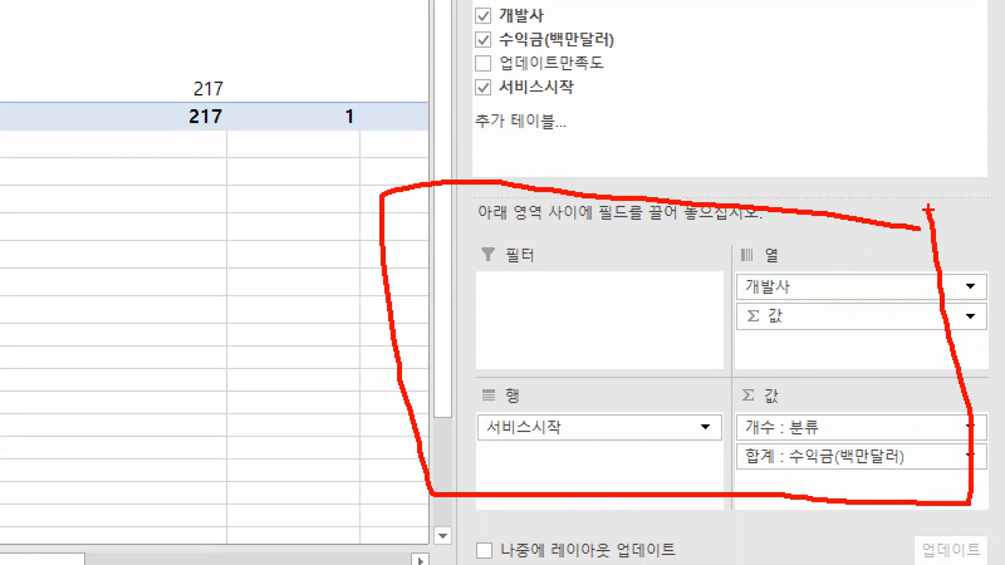
mouse_move(588, 381)
mouse_down()
mouse_move(592, 451)
mouse_move(494, 368)
mouse_move(578, 437)
mouse_up()
mouse_move(852, 318)
mouse_down()
mouse_move(797, 346)
mouse_move(789, 229)
mouse_move(848, 333)
mouse_up()
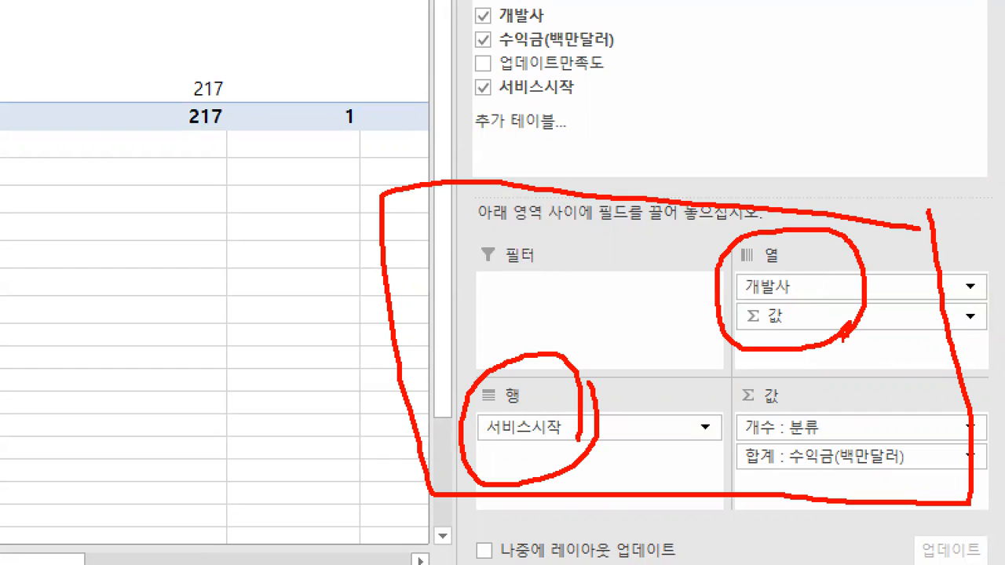
mouse_move(862, 481)
mouse_down()
mouse_move(766, 499)
mouse_move(760, 359)
mouse_move(915, 399)
mouse_move(861, 486)
mouse_move(835, 486)
mouse_move(853, 479)
mouse_up()
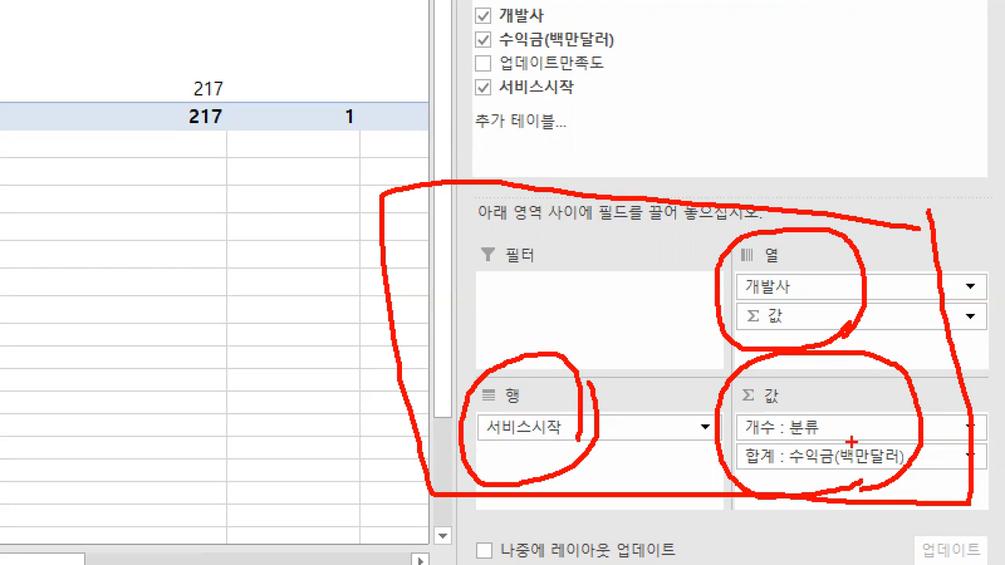
drag(787, 386, 801, 380)
drag(749, 468, 890, 467)
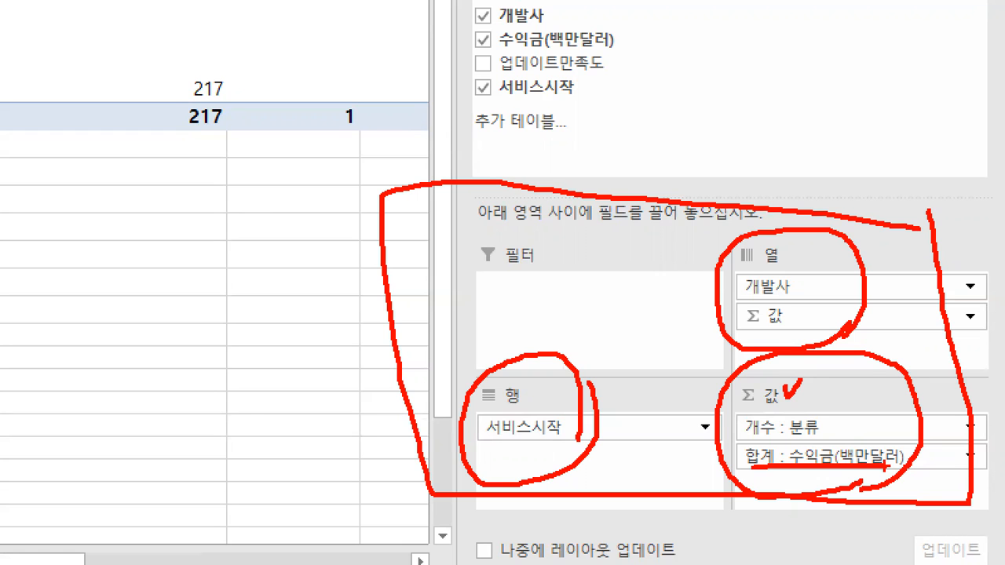
key(Escape)
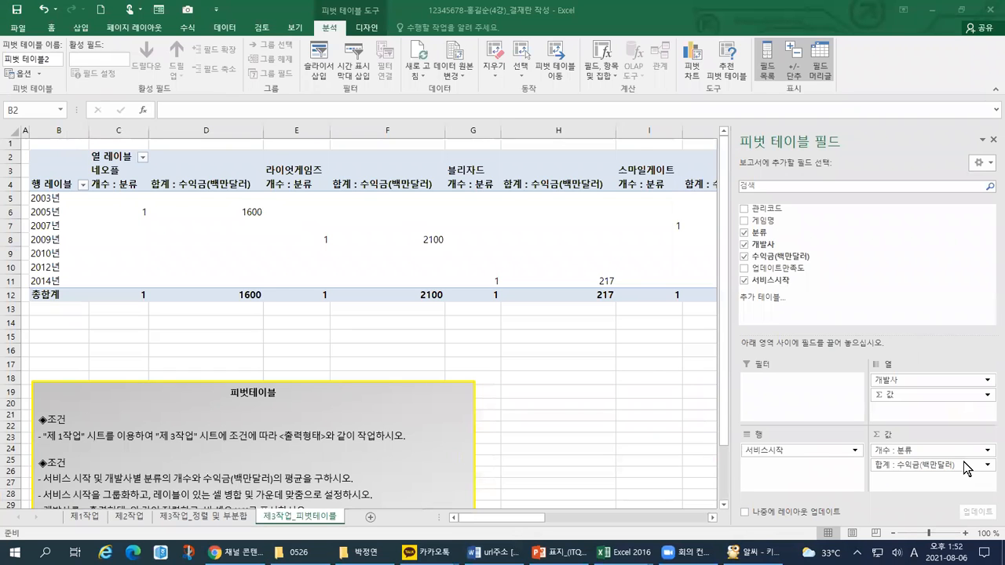
Step: Open the value field settings for 수익금(백만달러) in the 값 area
key(ctrl+1)
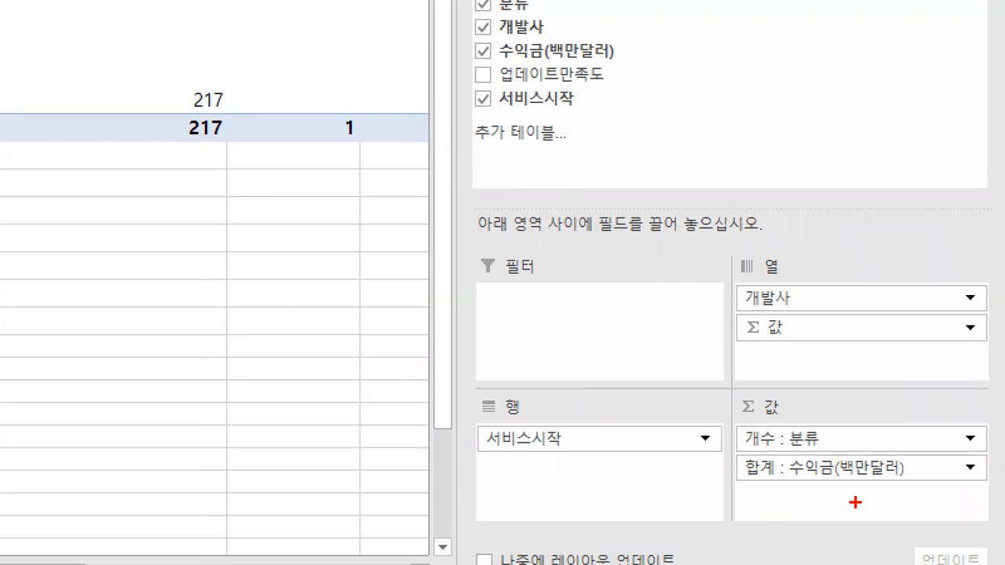
mouse_move(734, 482)
mouse_down()
mouse_move(846, 486)
mouse_move(915, 469)
mouse_move(804, 453)
mouse_move(731, 462)
mouse_move(736, 482)
mouse_up()
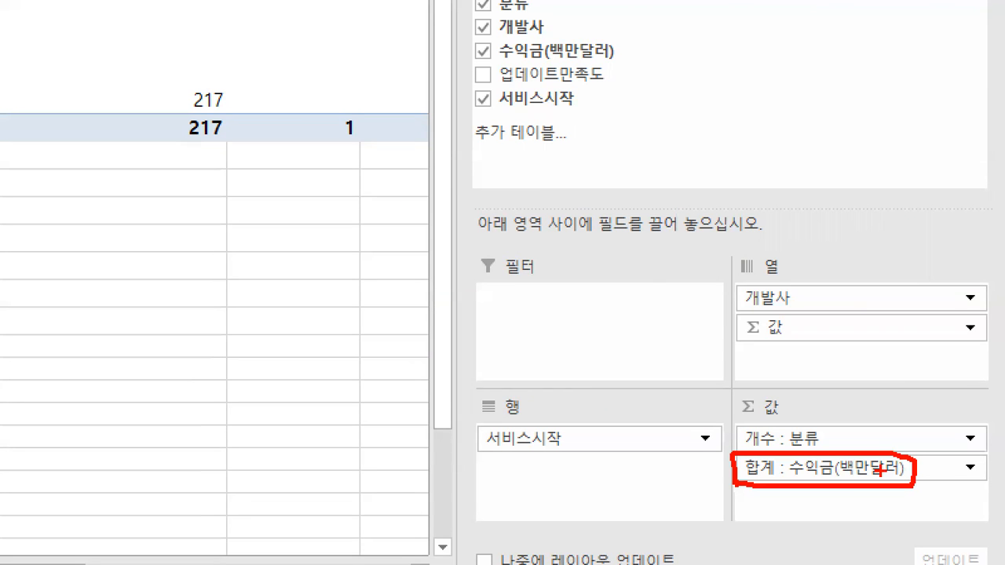
key(Escape)
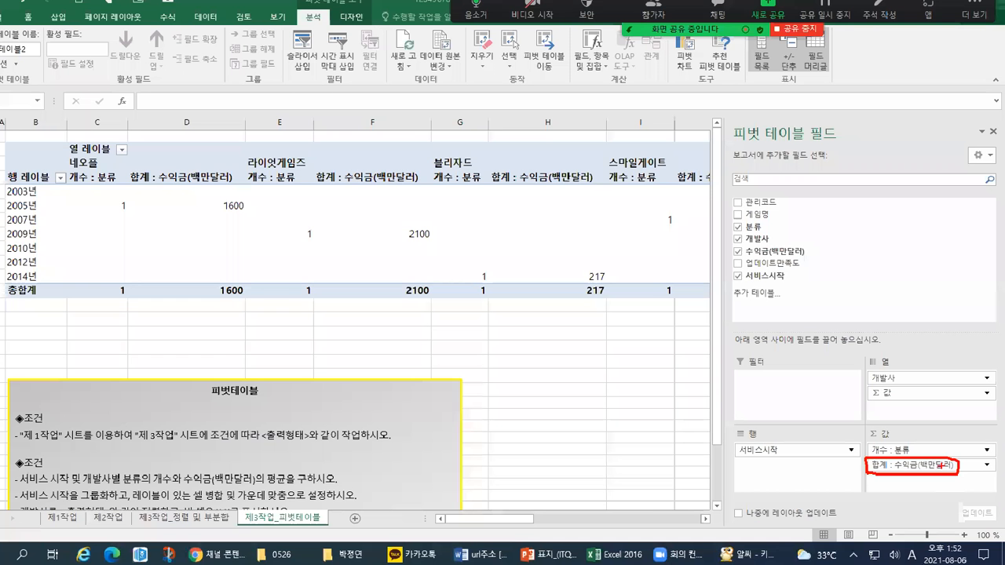
click(987, 464)
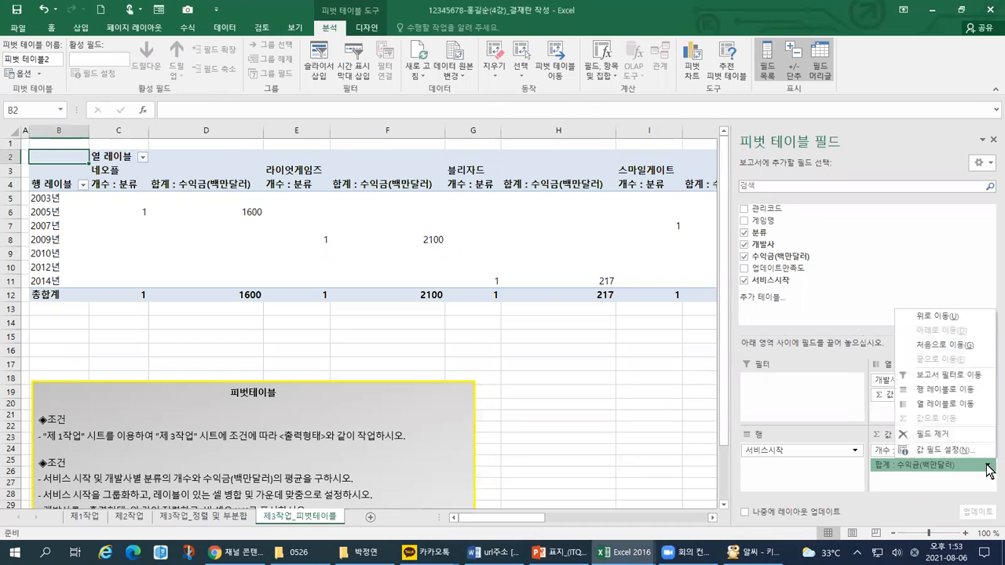
key(ctrl+1)
click(963, 494)
mouse_move(975, 476)
mouse_down()
mouse_move(966, 449)
mouse_move(968, 492)
mouse_up()
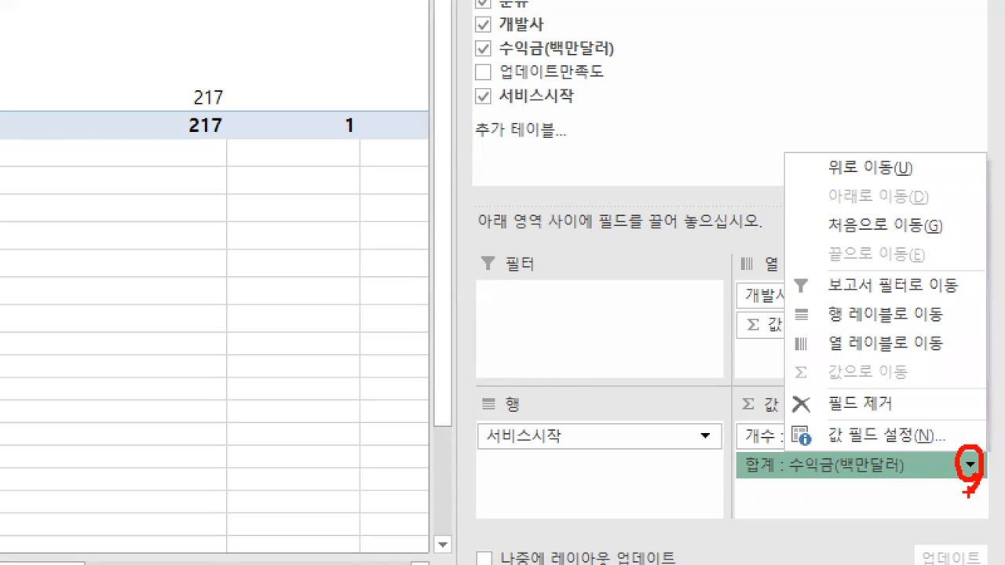
mouse_move(810, 447)
mouse_down()
mouse_move(887, 449)
mouse_move(945, 422)
mouse_move(786, 421)
mouse_move(825, 453)
mouse_up()
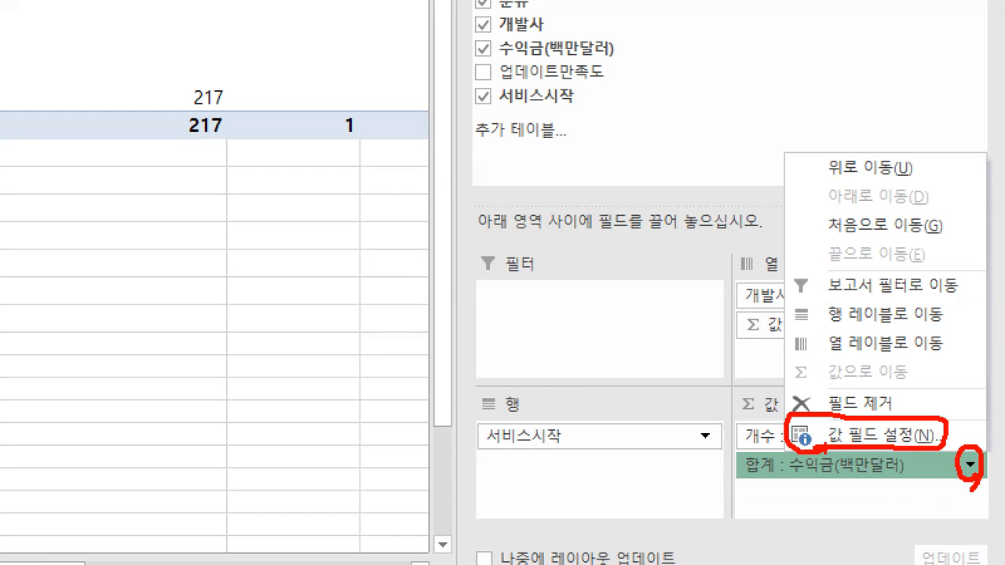
key(Escape)
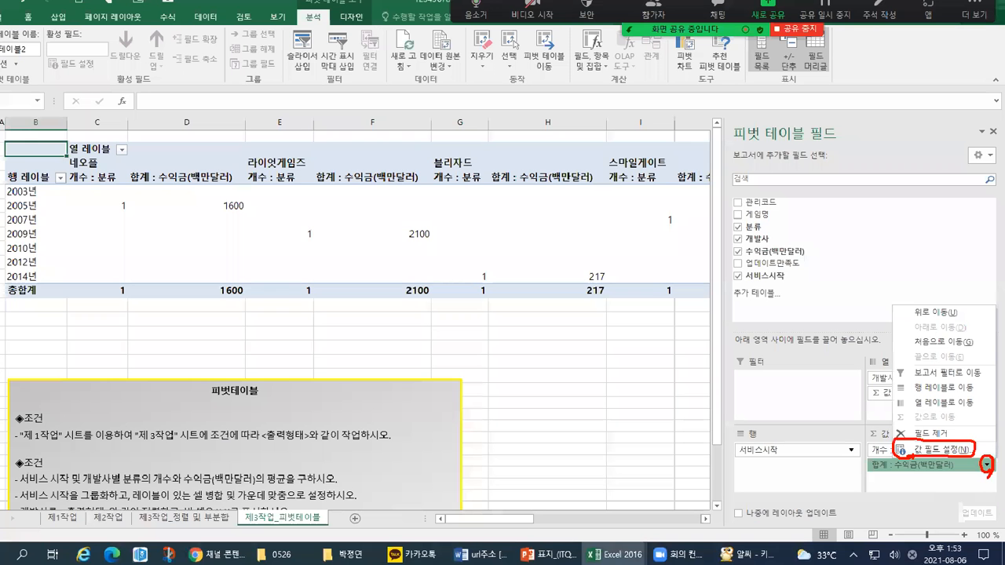
click(987, 466)
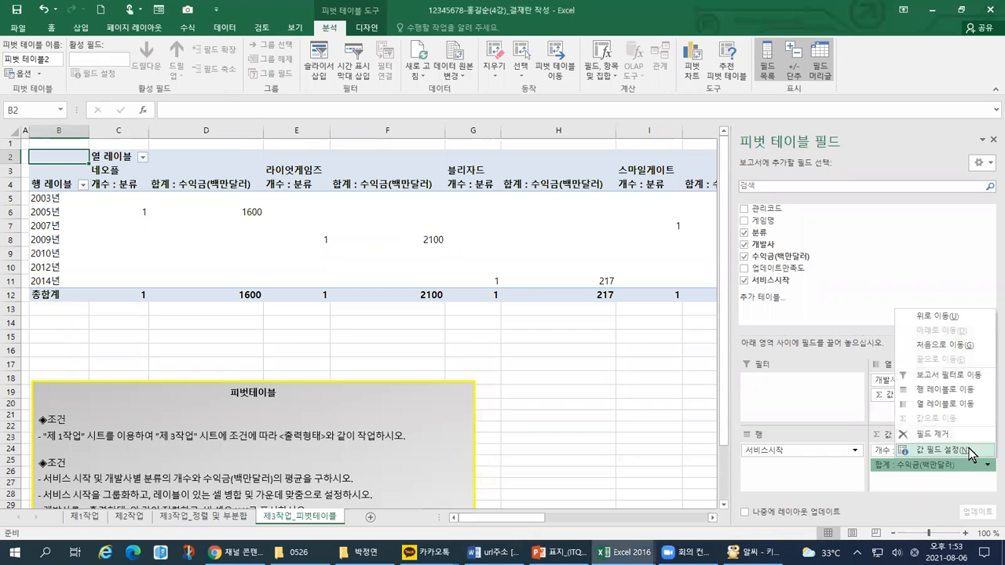
click(970, 451)
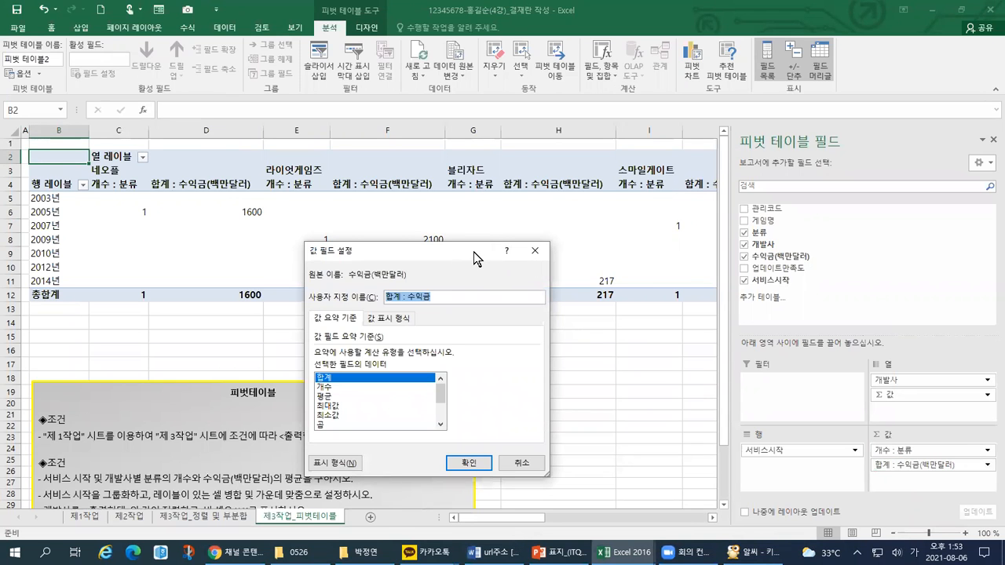
Step: Set the summary calculation of the 수익금(백만달러) value field to 평균
drag(473, 251, 780, 289)
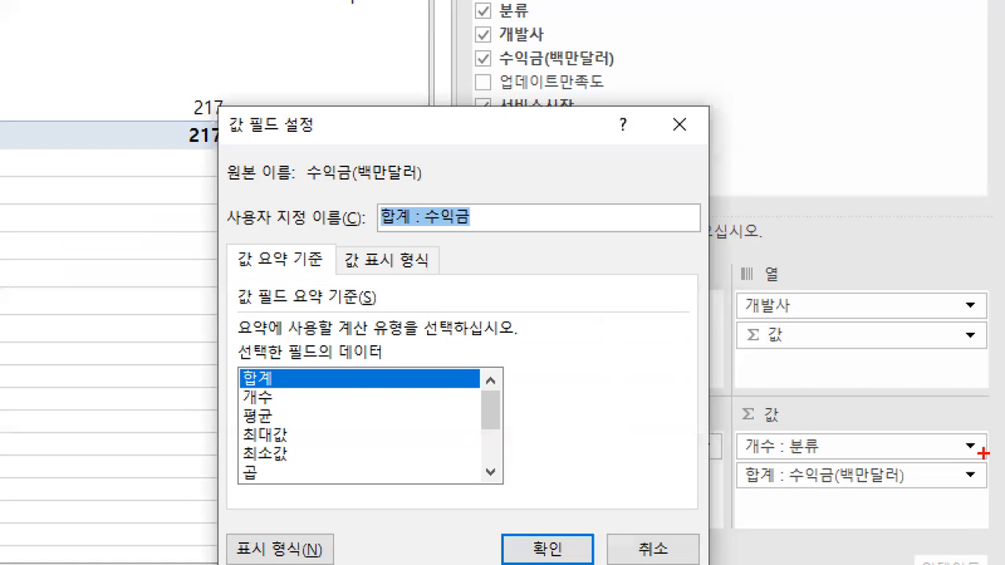
mouse_move(728, 496)
mouse_down()
mouse_move(926, 491)
mouse_move(961, 455)
mouse_move(713, 458)
mouse_move(766, 497)
mouse_up()
drag(214, 191, 472, 205)
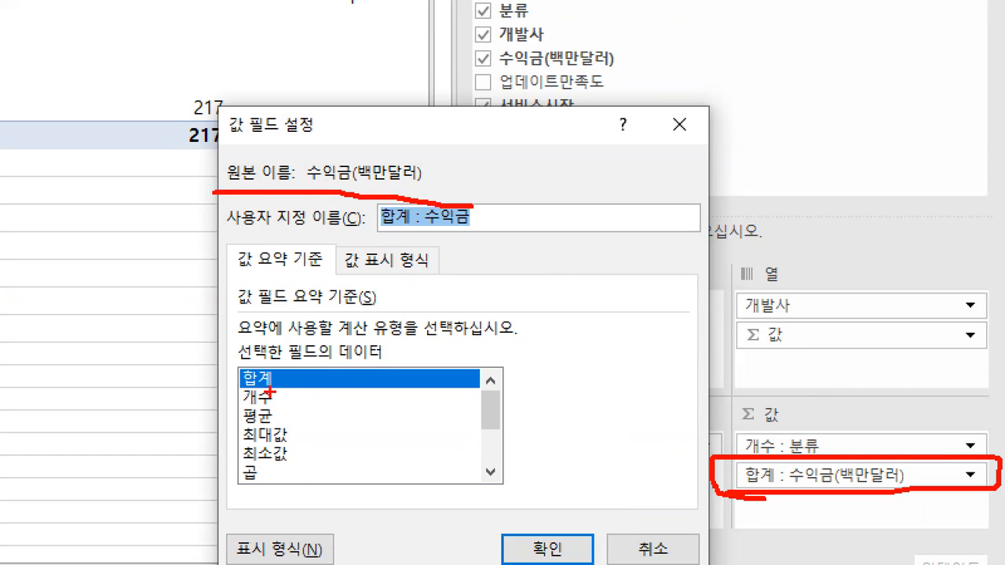
drag(273, 382, 240, 386)
mouse_move(241, 424)
mouse_down()
mouse_move(272, 419)
mouse_move(241, 407)
mouse_up()
drag(381, 226, 417, 231)
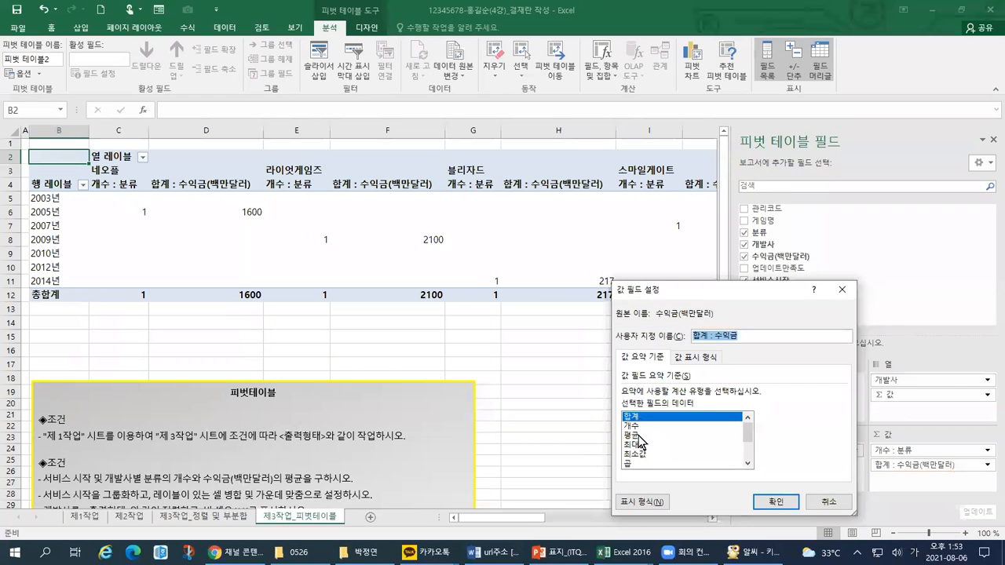
click(267, 416)
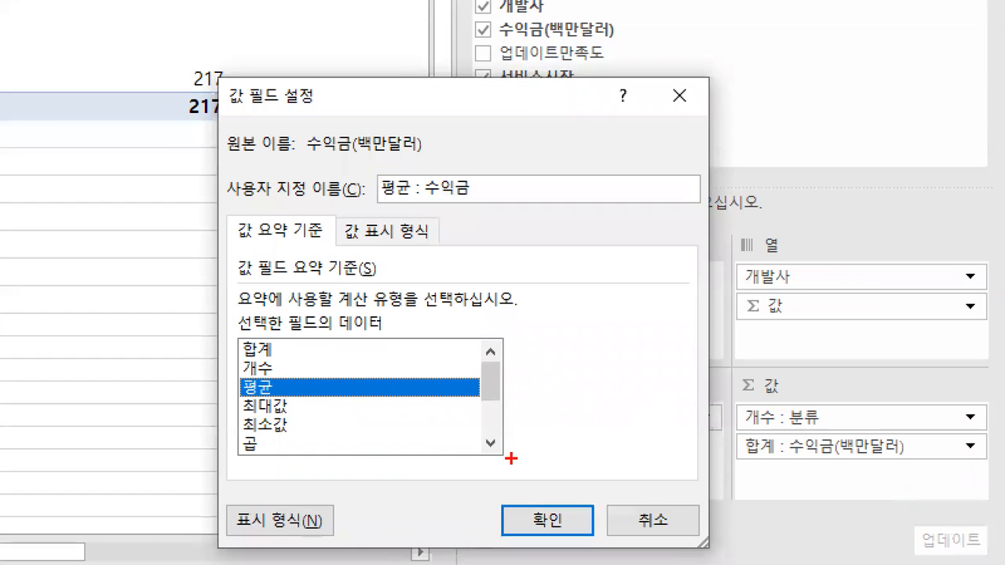
Step: Complete the value field's custom name as 평균 : 수익금(백만달러)
drag(206, 397, 283, 387)
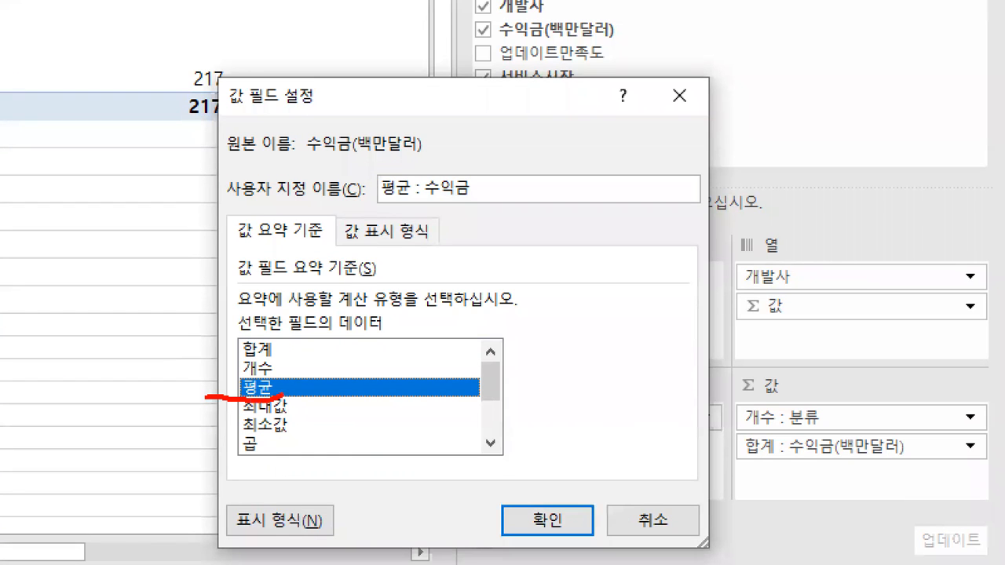
drag(349, 205, 411, 201)
mouse_move(479, 167)
mouse_down()
mouse_move(470, 218)
mouse_move(485, 228)
mouse_up()
drag(569, 161, 567, 227)
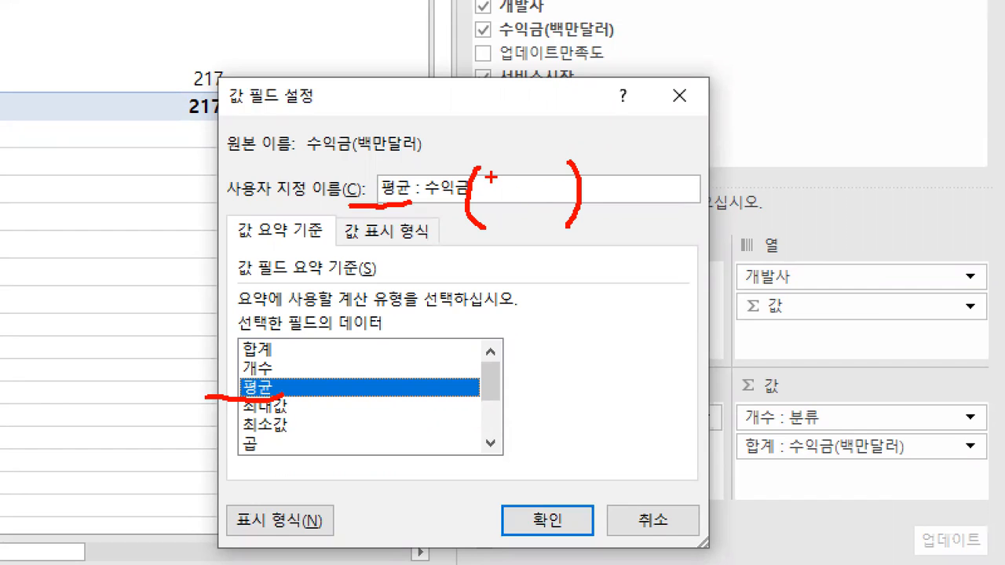
click(494, 186)
click(526, 187)
drag(569, 138, 599, 128)
key(Escape)
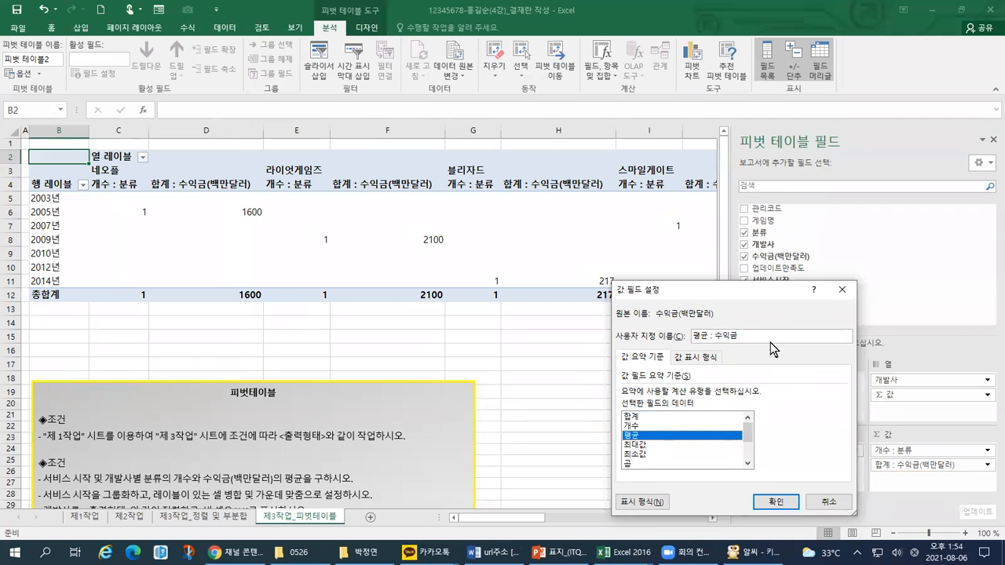
text(백만ㄷ)
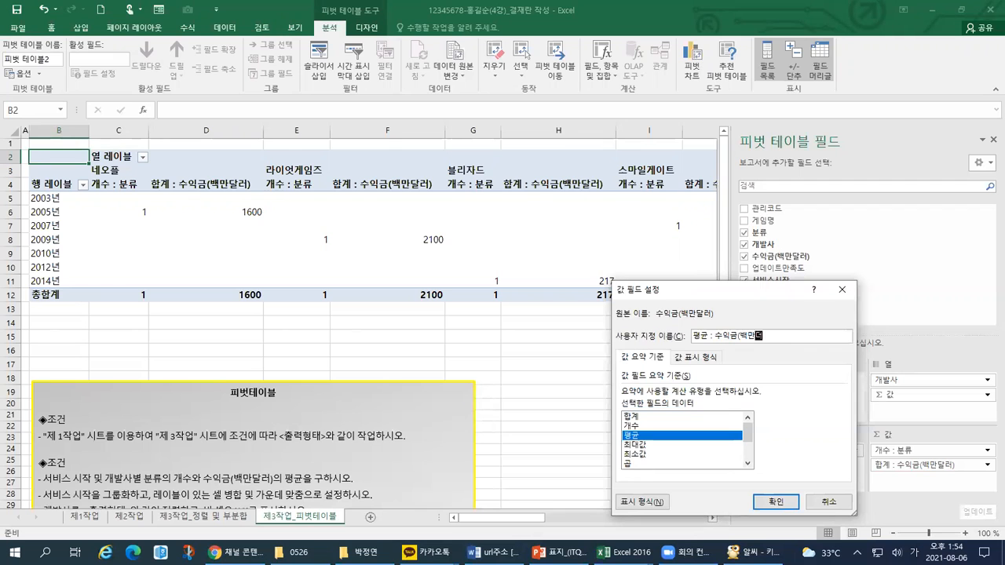
text(러))
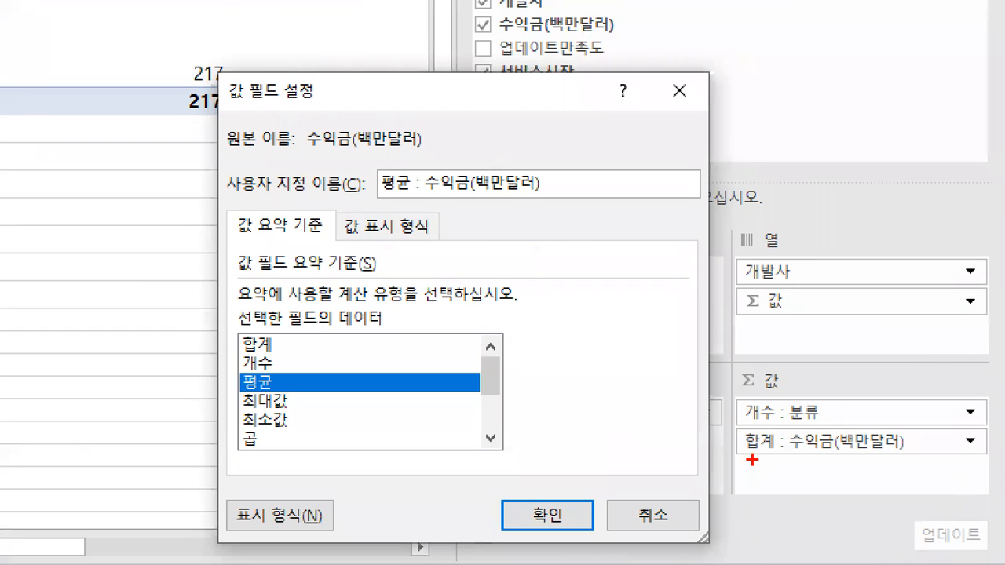
Step: Check the summary calculation and custom name of the 수익금(백만달러) value field against its entry in the 값 area
drag(734, 452, 784, 452)
drag(227, 388, 261, 390)
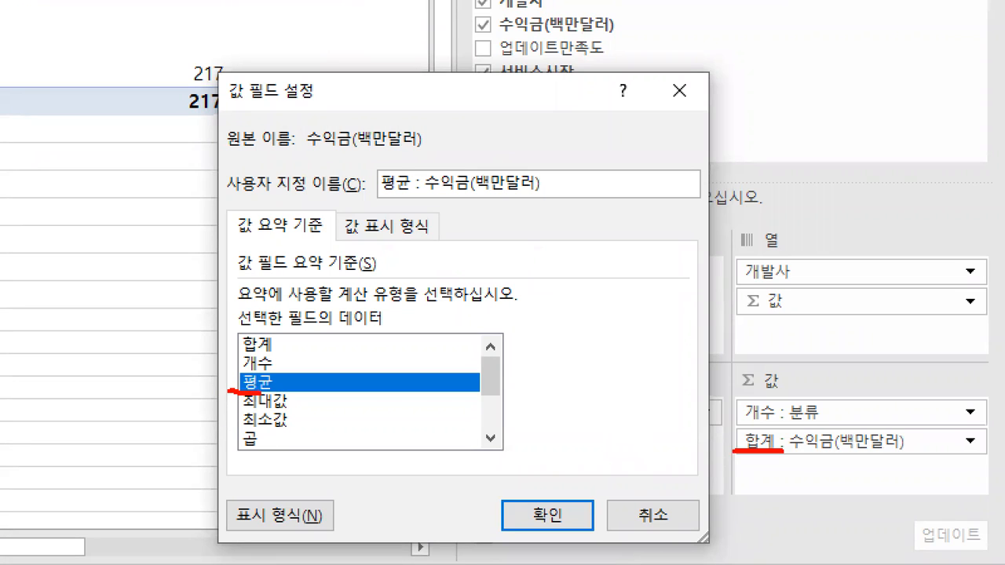
drag(458, 201, 543, 196)
mouse_move(524, 463)
mouse_down()
mouse_move(533, 496)
mouse_move(577, 457)
mouse_up()
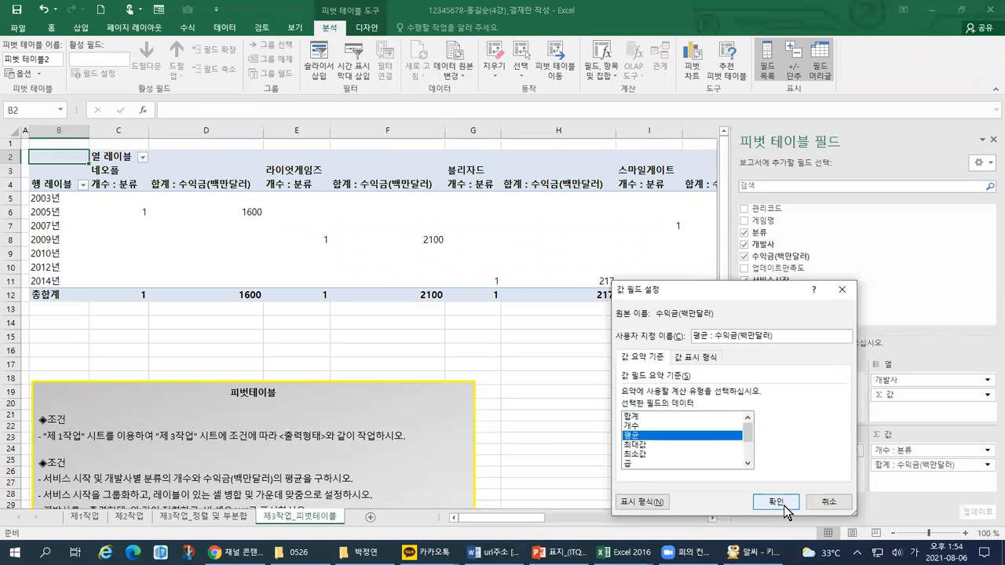
Step: Apply the 평균 value field settings and check the 수익금(백만달러) entry in the 값 area
click(547, 515)
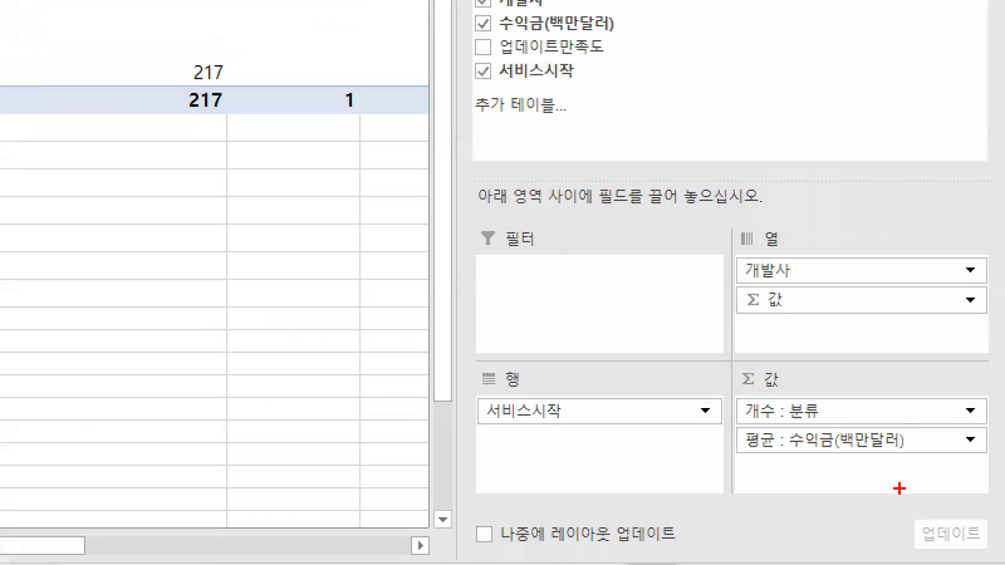
drag(863, 475, 885, 476)
mouse_move(767, 462)
mouse_down()
mouse_move(777, 449)
mouse_move(757, 422)
mouse_move(739, 446)
mouse_move(744, 460)
mouse_up()
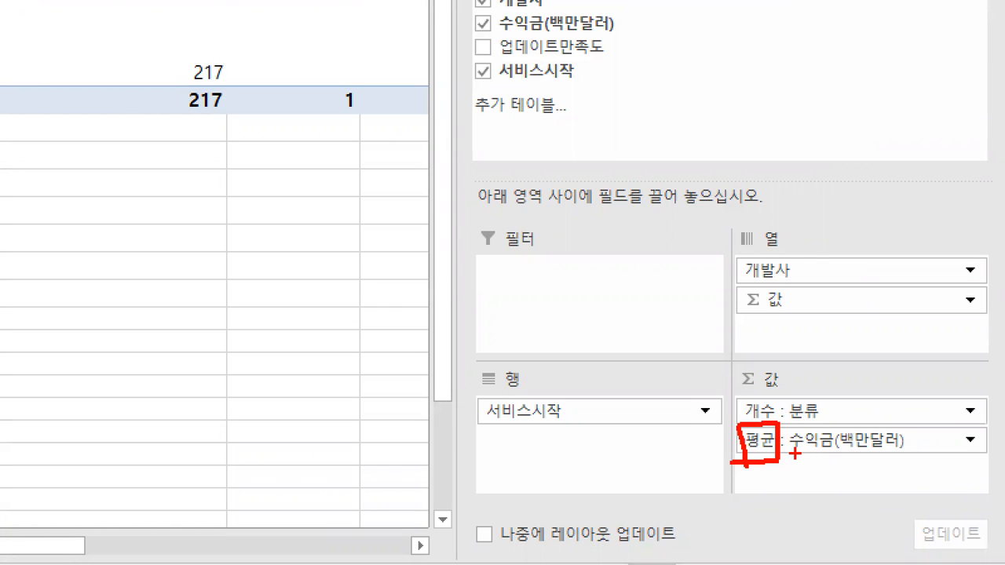
mouse_move(829, 453)
mouse_down()
mouse_move(906, 457)
mouse_move(912, 447)
mouse_up()
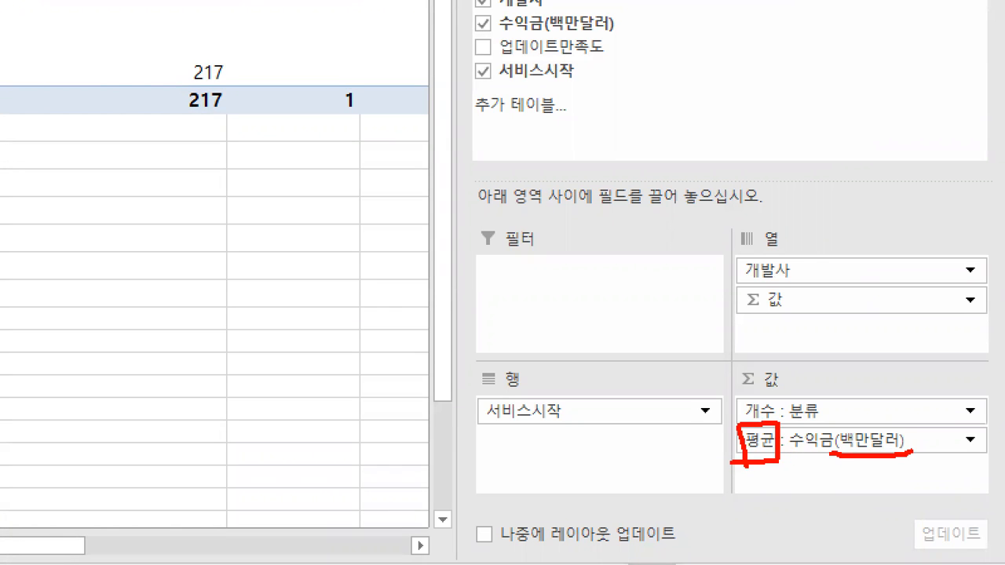
mouse_move(865, 525)
mouse_down()
mouse_move(838, 469)
mouse_move(876, 475)
mouse_up()
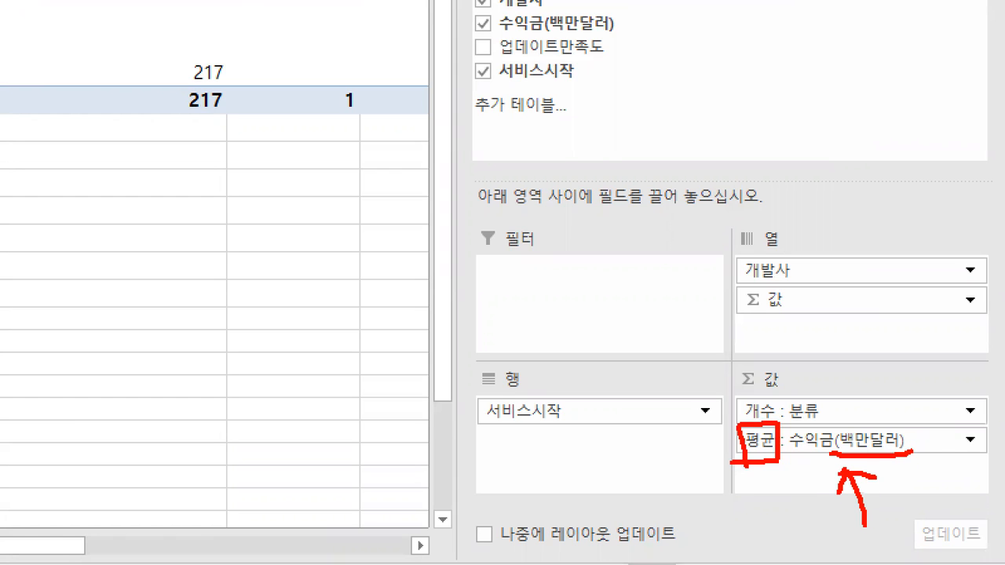
drag(837, 416, 836, 458)
key(Escape)
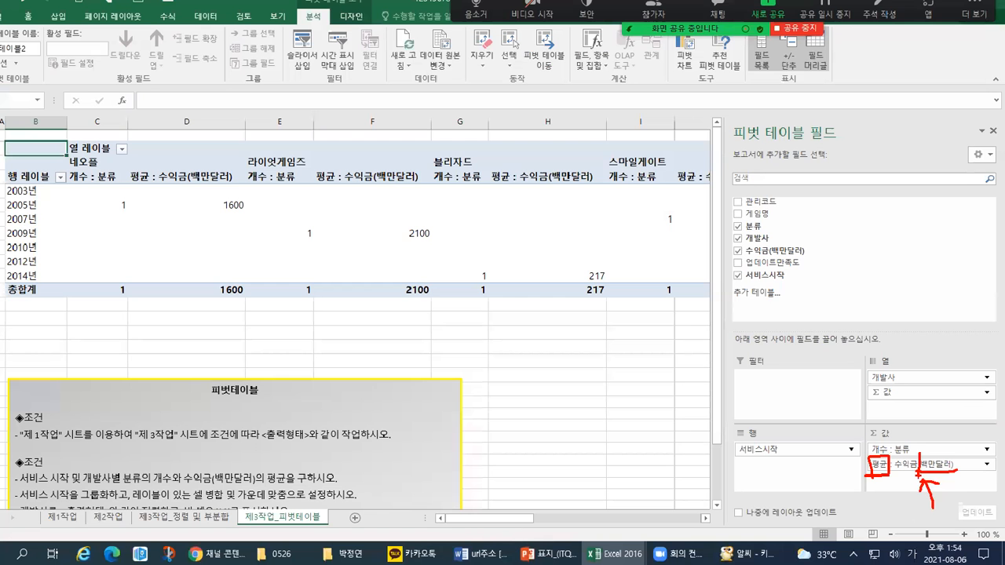
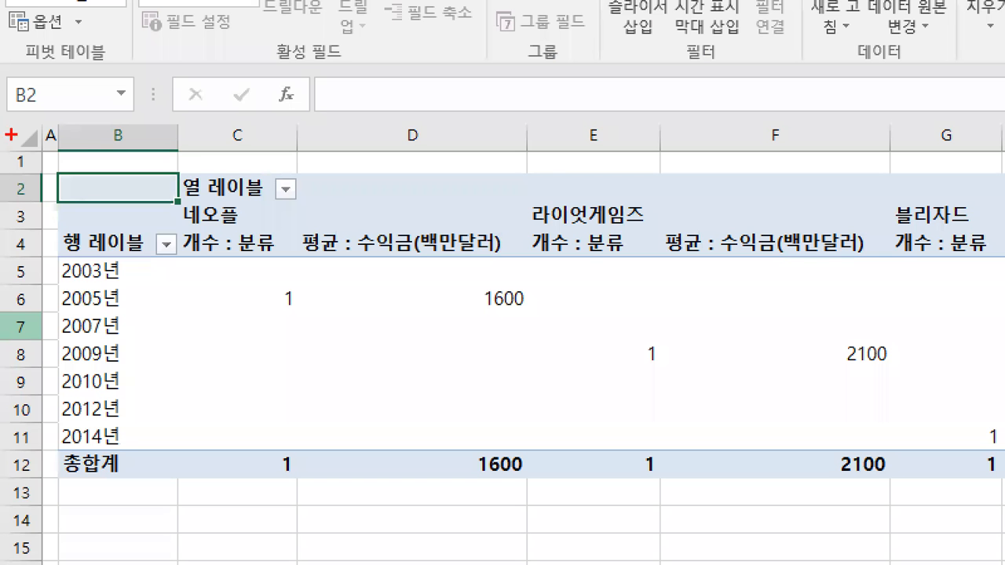
Step: Examine the grouping command available for the 2003년 row label in cell B5
mouse_move(98, 154)
mouse_down()
mouse_move(90, 230)
mouse_move(50, 269)
mouse_move(88, 289)
mouse_move(172, 288)
mouse_move(50, 245)
mouse_up()
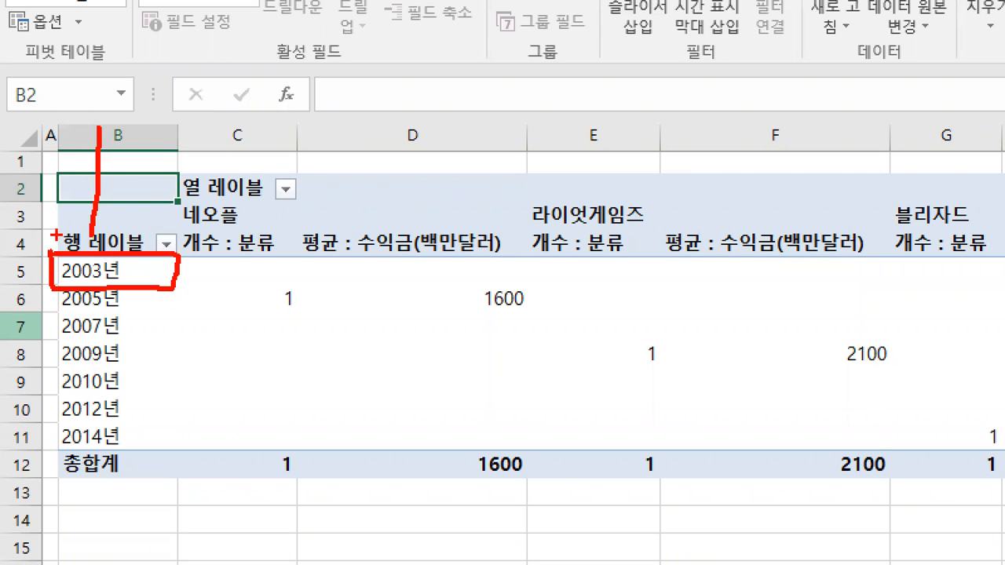
mouse_move(129, 265)
mouse_down()
mouse_move(133, 275)
mouse_move(146, 261)
mouse_up()
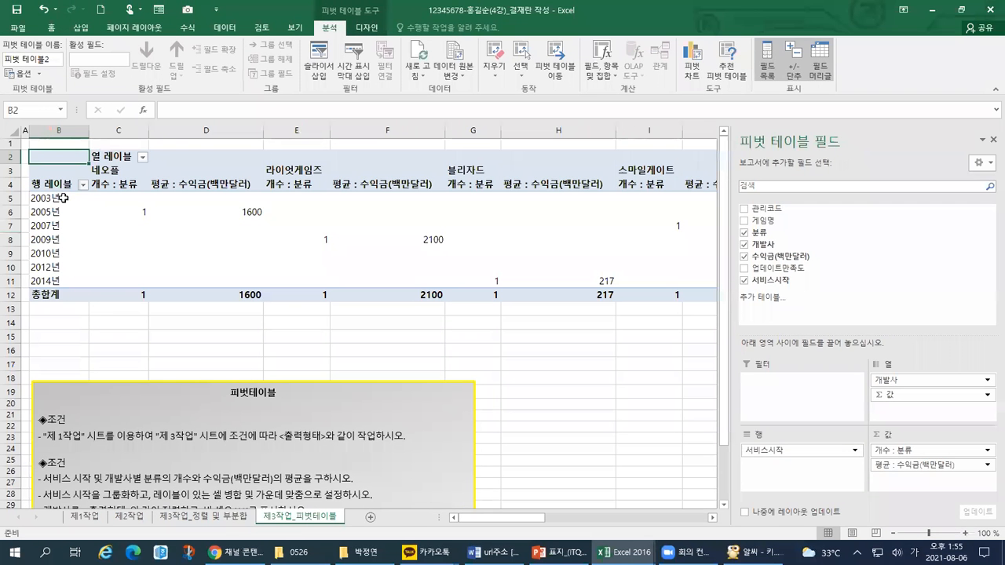
click(114, 271)
right_click(57, 199)
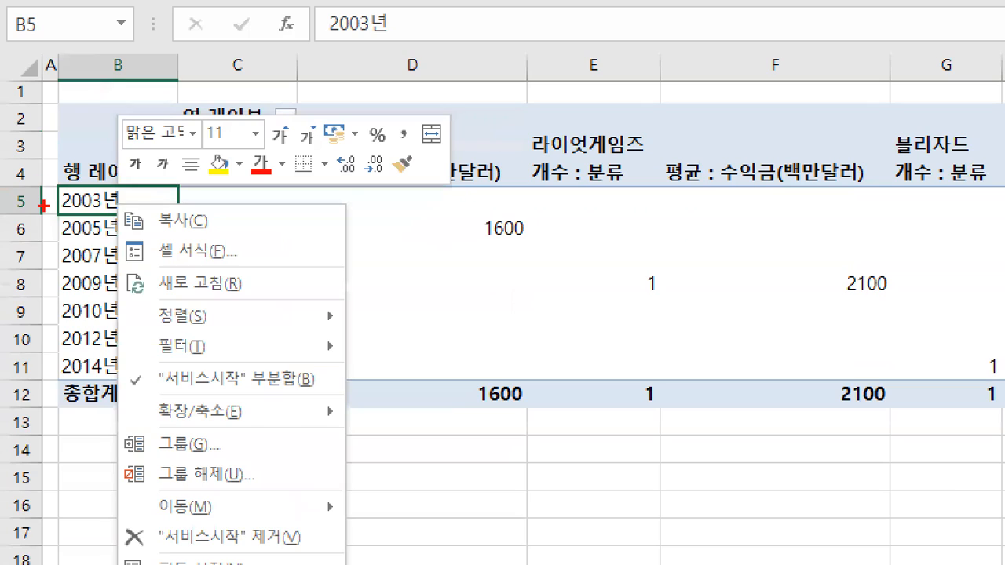
mouse_move(44, 206)
mouse_down()
mouse_move(119, 208)
mouse_move(127, 190)
mouse_move(102, 431)
mouse_move(128, 564)
mouse_up()
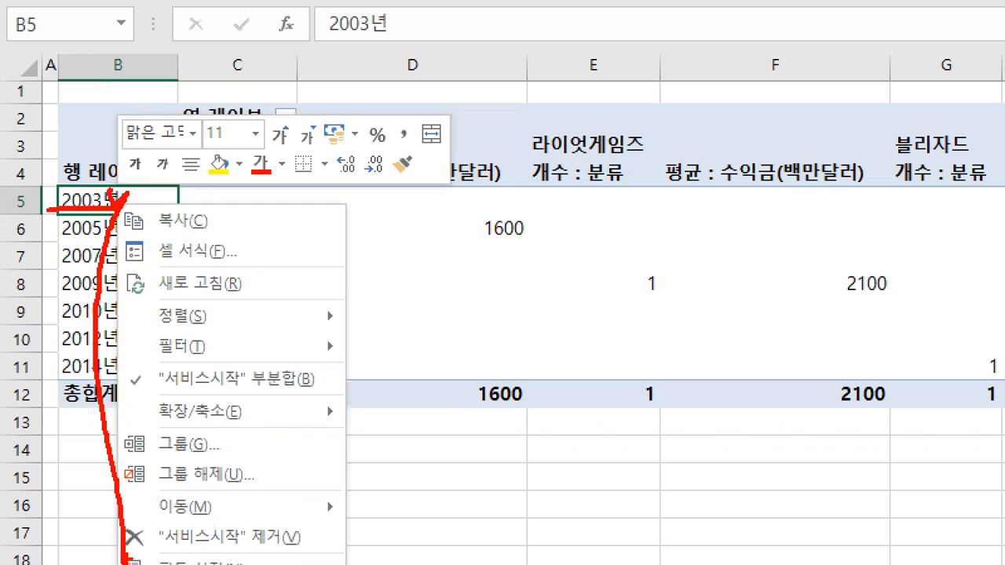
mouse_move(133, 426)
mouse_down()
mouse_move(110, 437)
mouse_move(243, 454)
mouse_move(95, 429)
mouse_up()
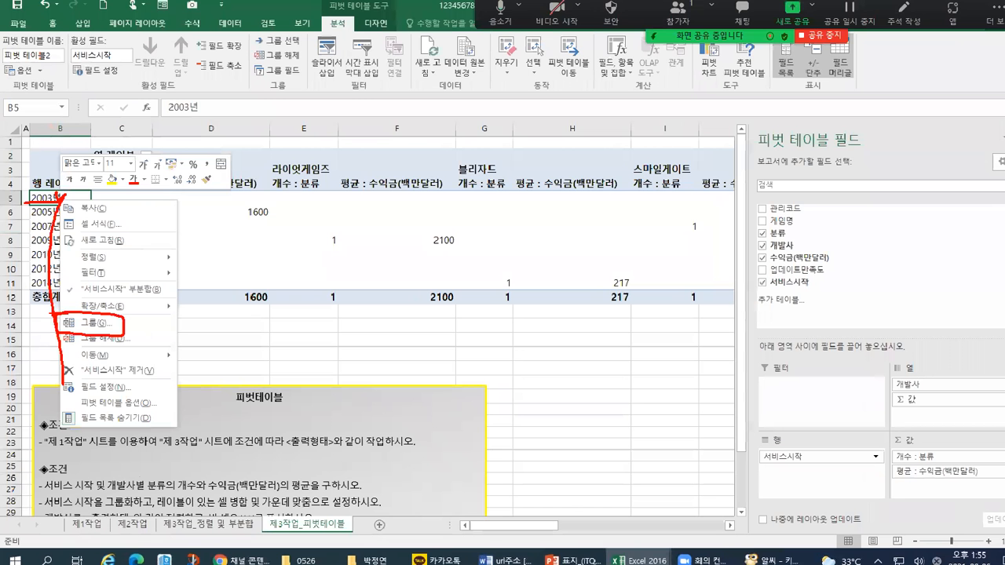
key(Escape)
Step: Group the 서비스시작 row labels by 연, with start 2003-04-29 and end 2014-01-15
right_click(71, 199)
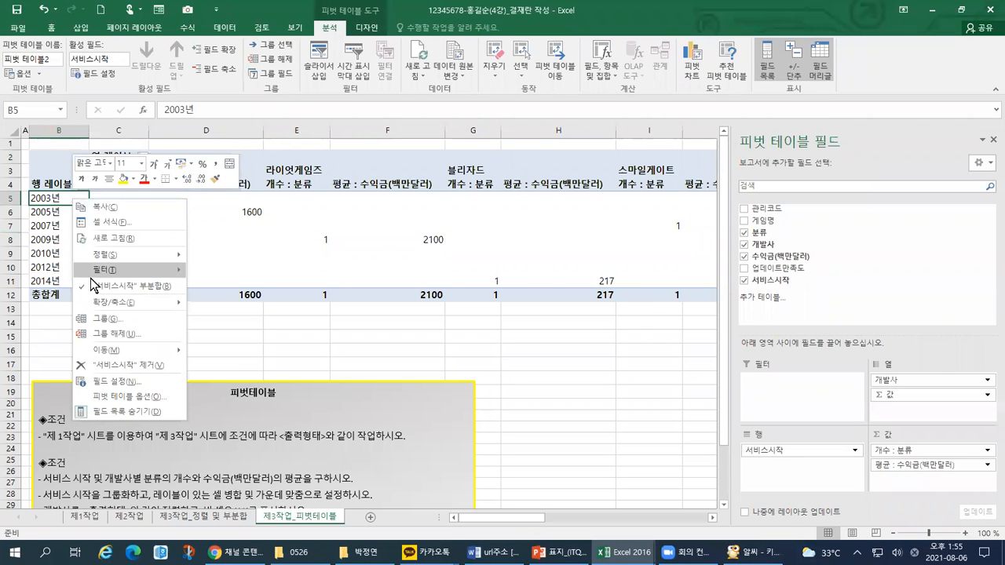
click(98, 319)
drag(76, 210, 193, 180)
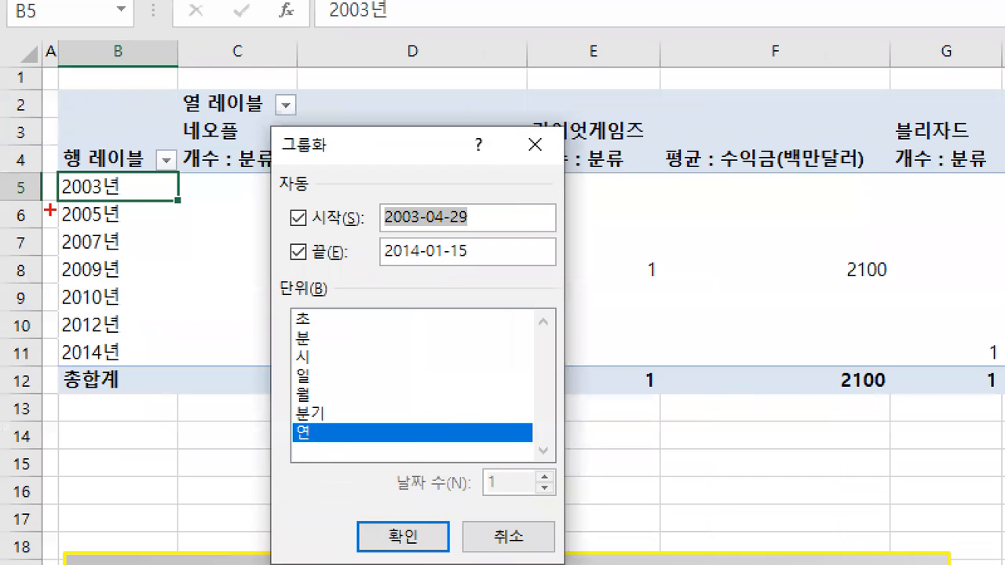
mouse_move(327, 166)
mouse_down()
mouse_move(237, 152)
mouse_move(328, 133)
mouse_move(330, 157)
mouse_up()
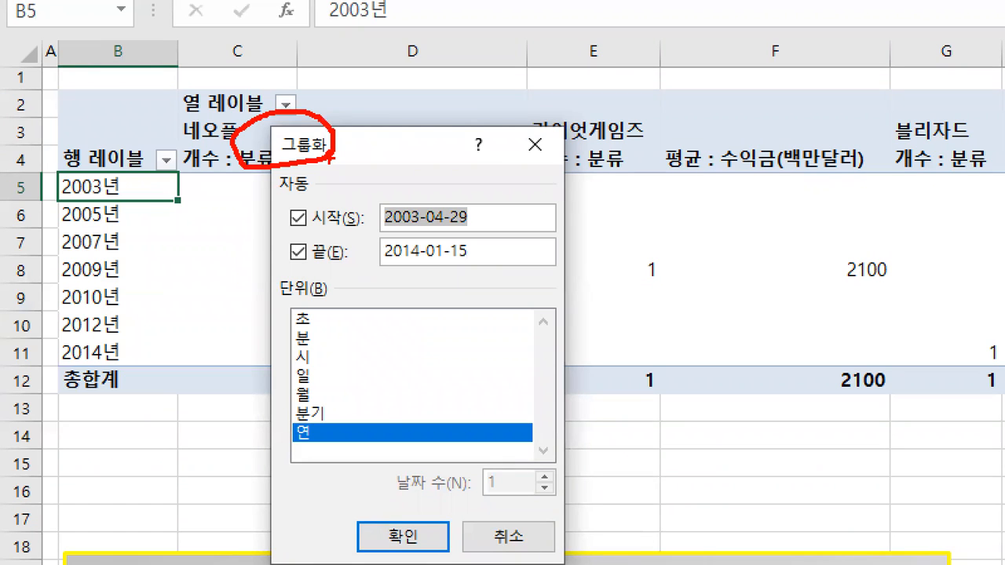
drag(273, 298, 326, 297)
drag(291, 437, 318, 439)
mouse_move(322, 424)
mouse_down()
mouse_move(328, 438)
mouse_move(337, 420)
mouse_up()
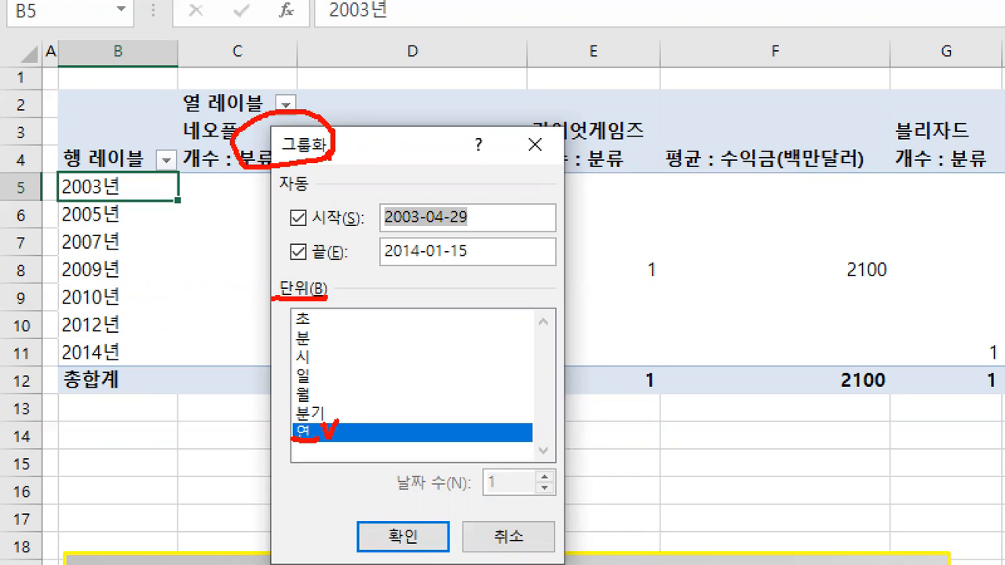
mouse_move(373, 504)
mouse_down()
mouse_move(393, 518)
mouse_move(406, 493)
mouse_up()
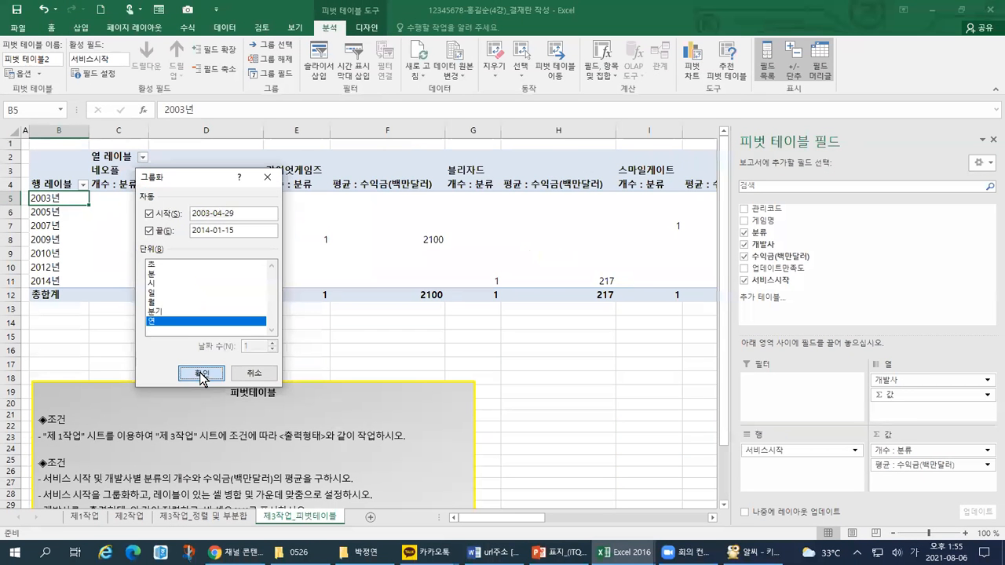
click(202, 374)
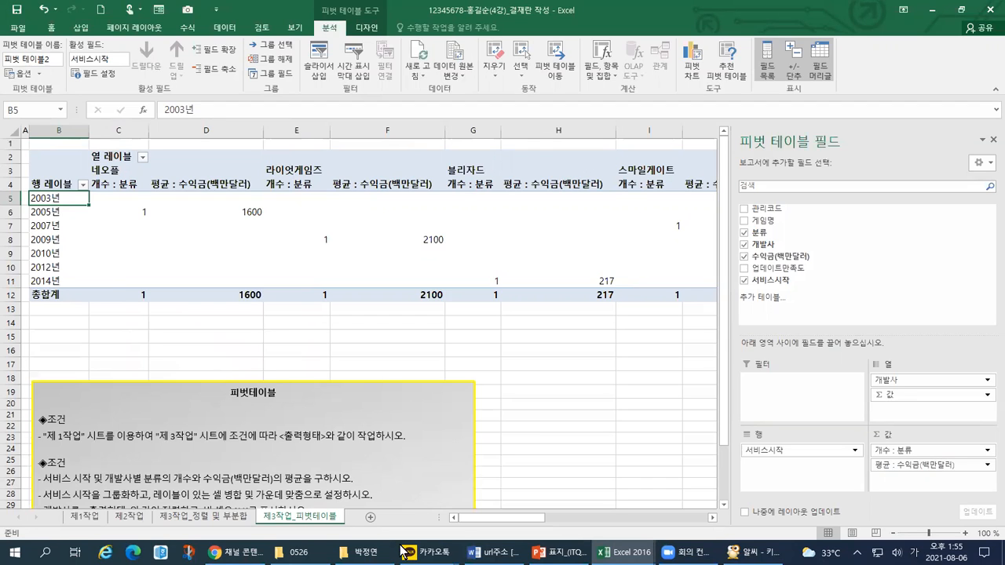
Step: View the finished pivot table on the 제3작업 sheet of 유형06-2_완성, and return to the working pivot table sheet
click(624, 552)
click(636, 506)
click(213, 385)
click(624, 552)
click(532, 500)
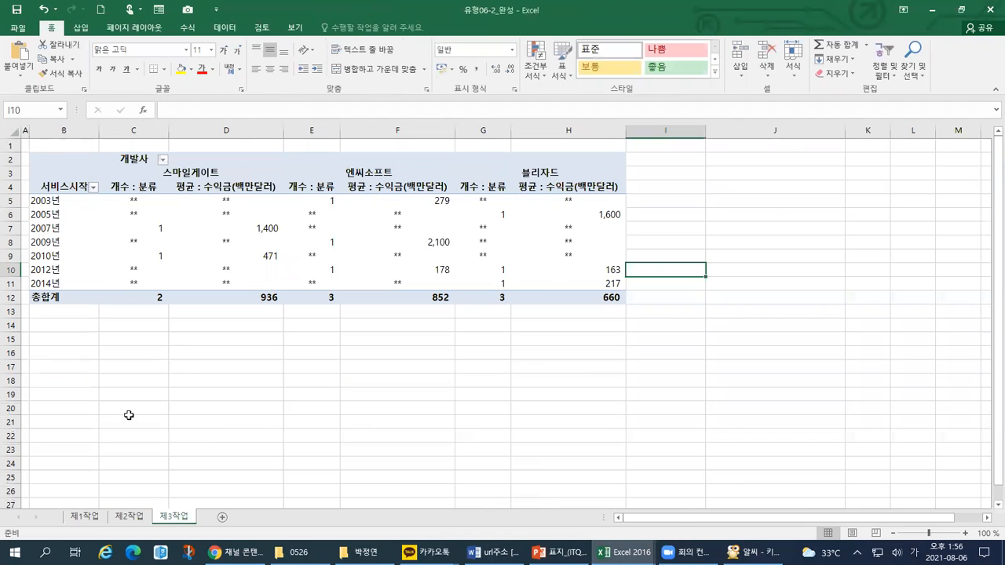
click(624, 552)
click(721, 523)
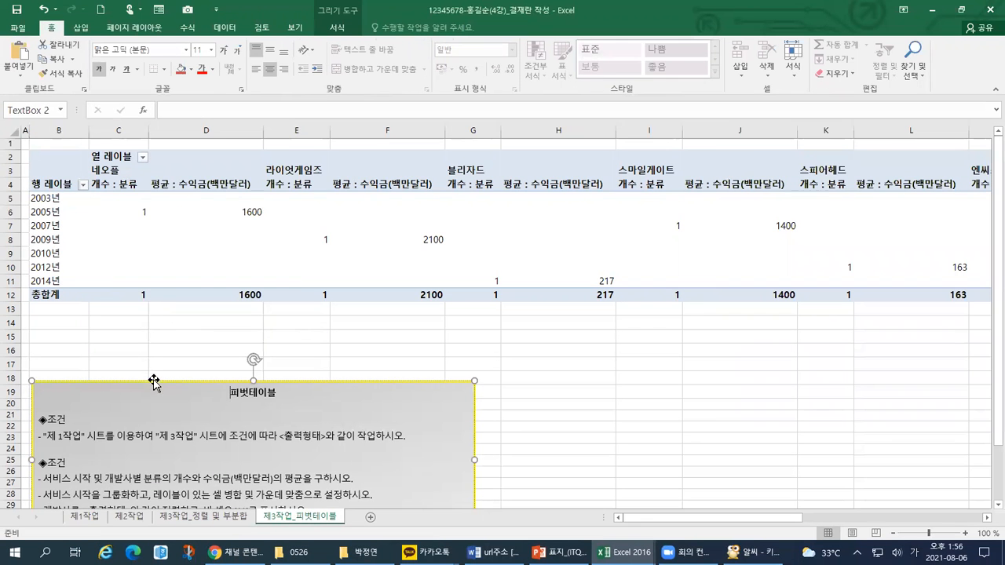
Step: Move the 피벗테이블 conditions text box up directly below the pivot table and review its grouping, alignment, sorting, empty-cell and grand-total conditions
drag(153, 382, 157, 308)
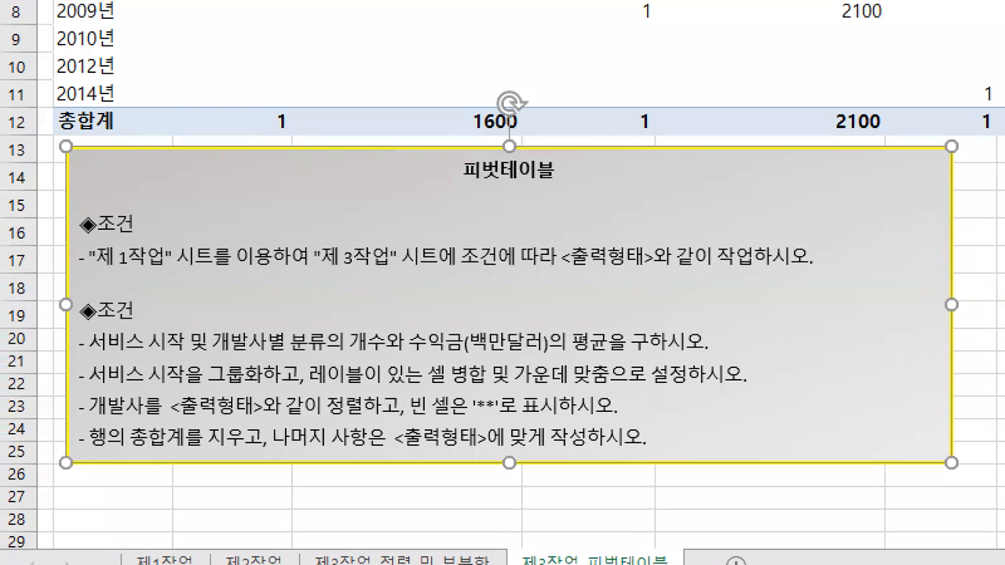
mouse_move(47, 374)
mouse_down()
mouse_move(36, 463)
mouse_move(722, 453)
mouse_up()
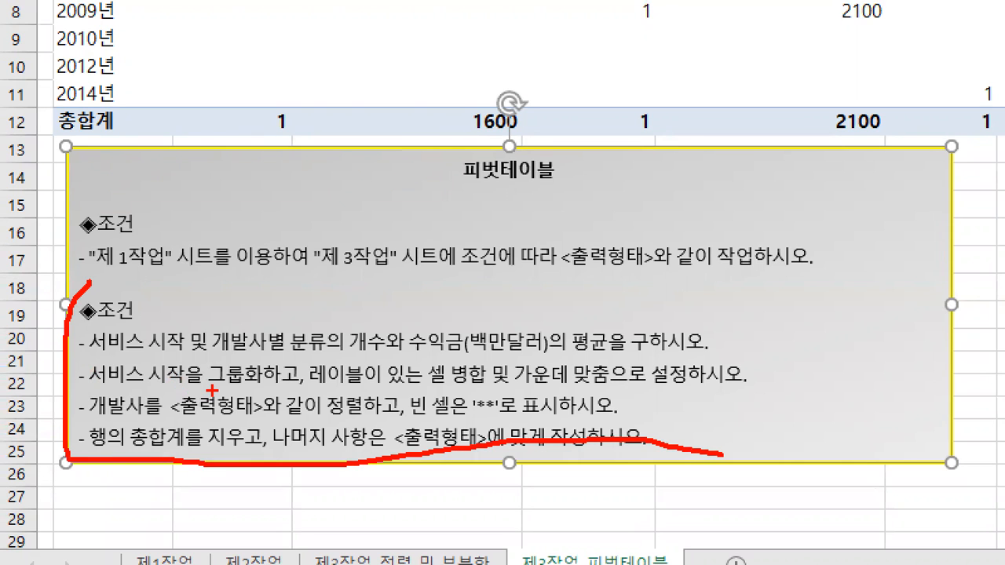
drag(207, 386, 252, 380)
drag(390, 350, 616, 350)
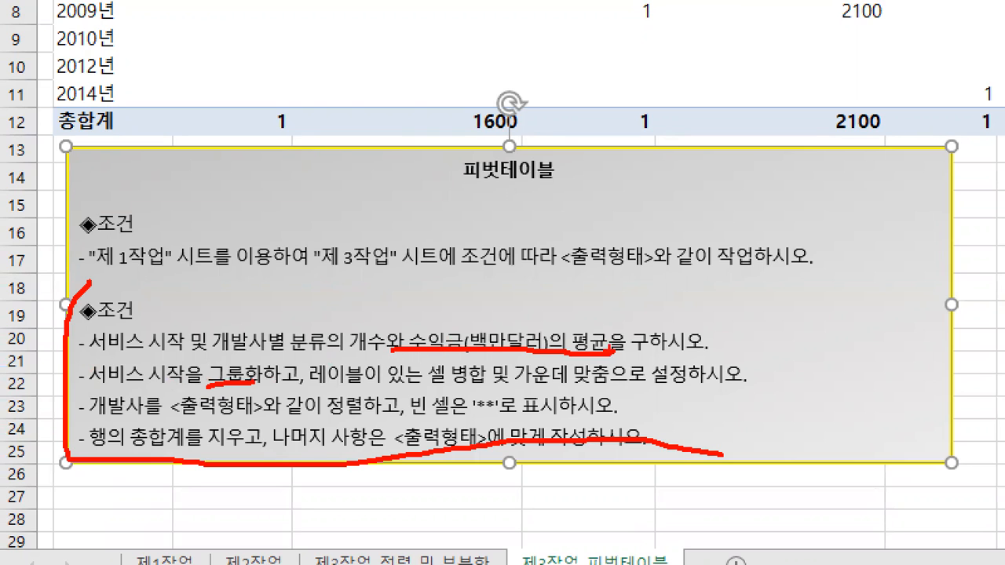
drag(90, 357, 374, 363)
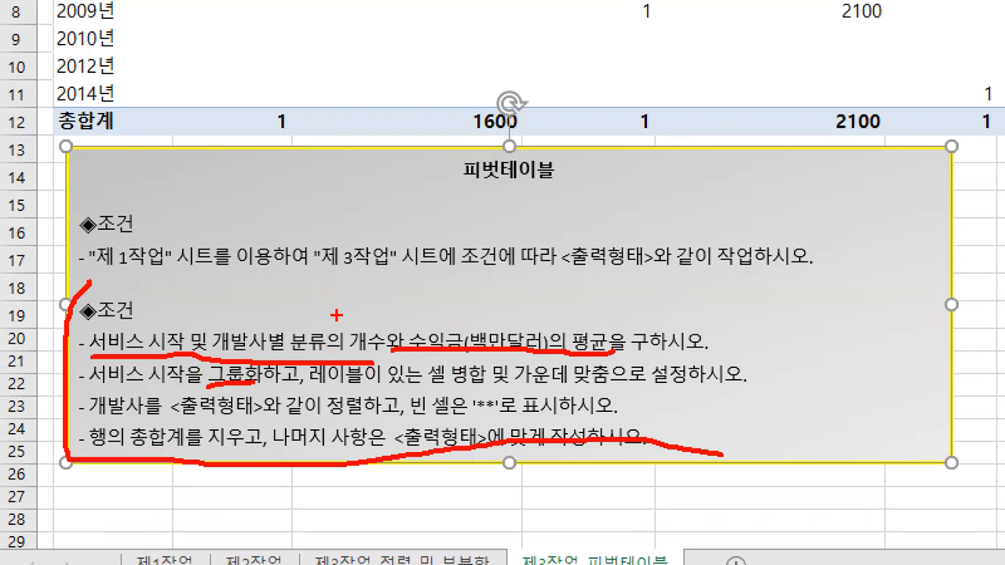
mouse_move(320, 343)
mouse_down()
mouse_move(292, 398)
mouse_move(327, 386)
mouse_move(609, 387)
mouse_up()
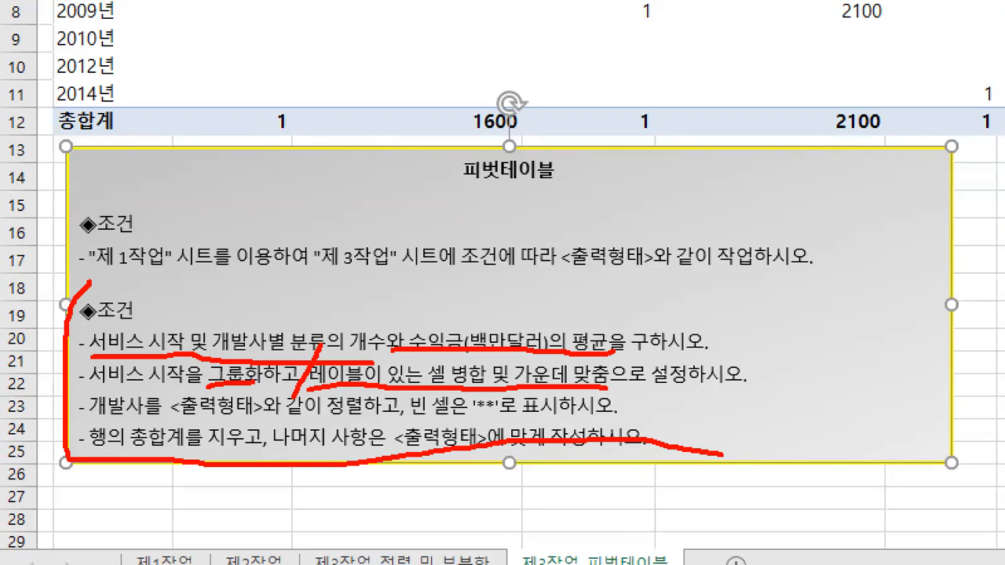
mouse_move(92, 421)
mouse_down()
mouse_move(301, 424)
mouse_move(369, 410)
mouse_move(325, 397)
mouse_move(365, 429)
mouse_move(468, 423)
mouse_up()
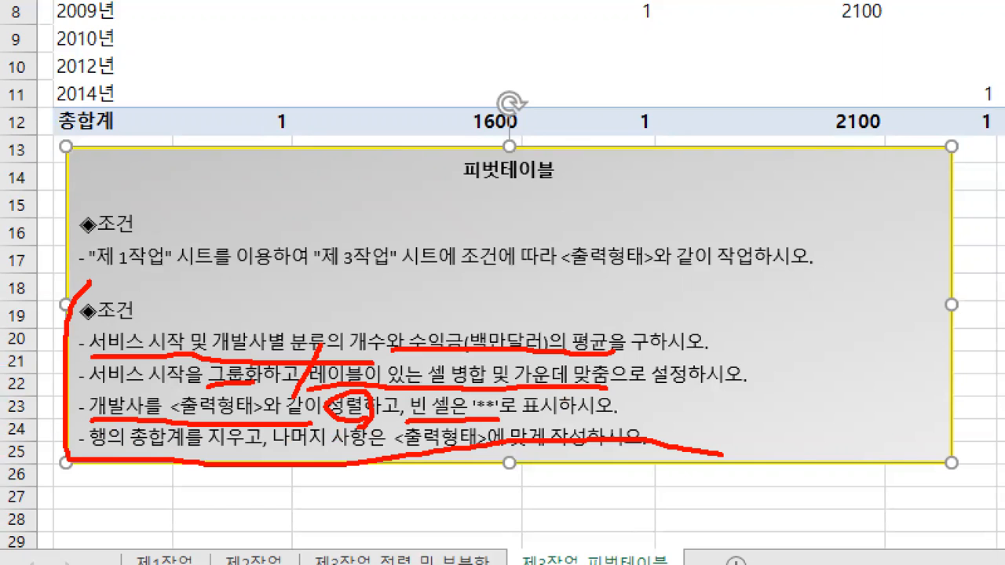
drag(772, 344, 777, 381)
mouse_move(755, 378)
mouse_down()
mouse_move(793, 352)
mouse_move(796, 380)
mouse_up()
mouse_move(882, 346)
mouse_down()
mouse_move(889, 376)
mouse_move(868, 369)
mouse_move(914, 379)
mouse_up()
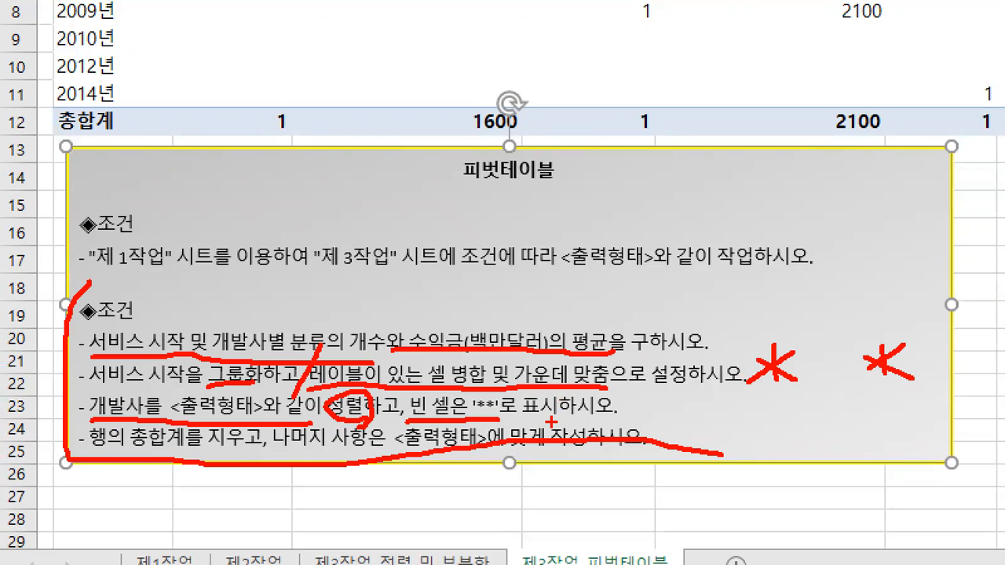
drag(89, 451, 245, 452)
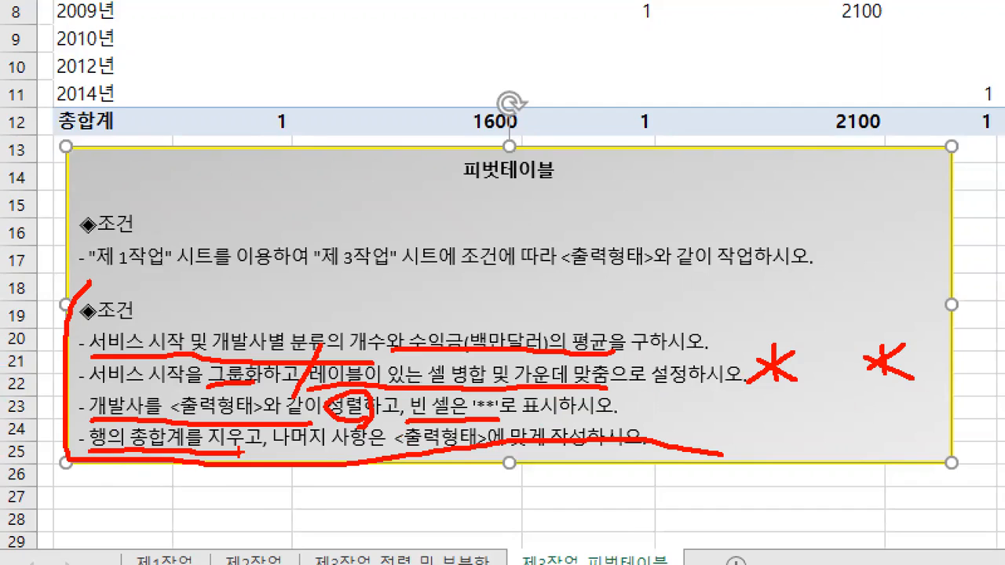
key(Escape)
Step: Compare the 2003년 row label in B5 with the empty 개수 : 분류 cell in C5, leaving C5 selected
click(62, 170)
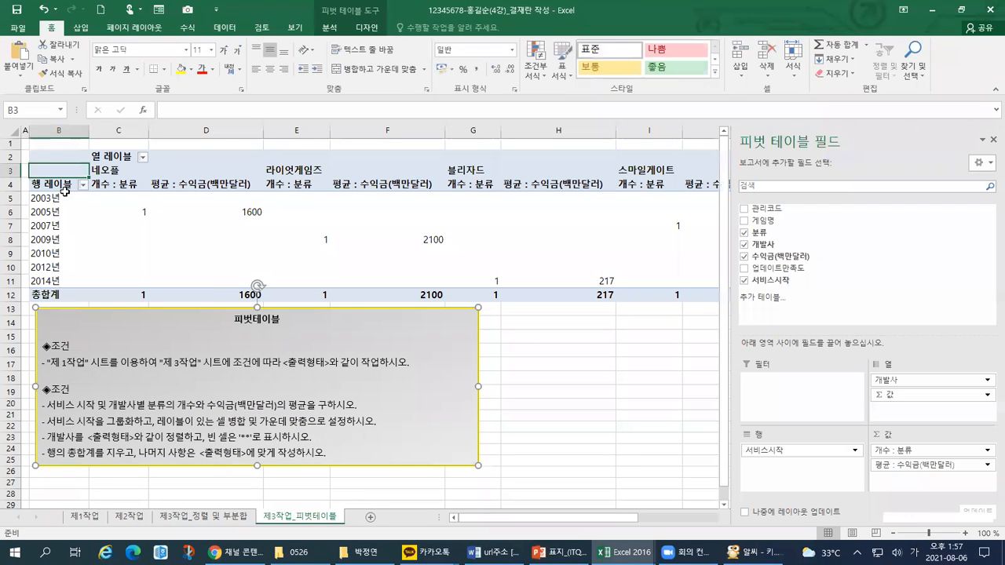
click(65, 197)
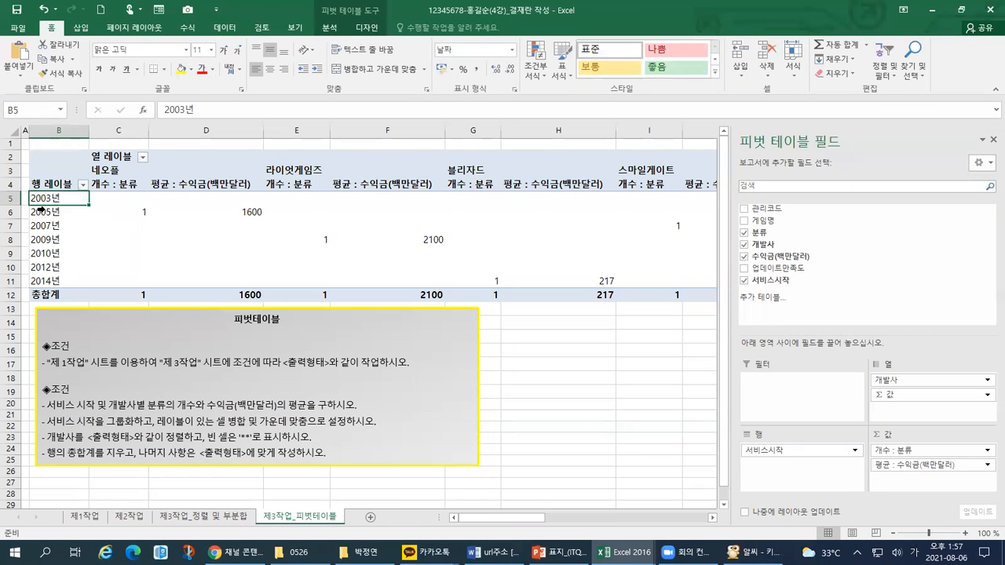
key(ctrl+1)
click(3, 197)
drag(128, 189, 150, 177)
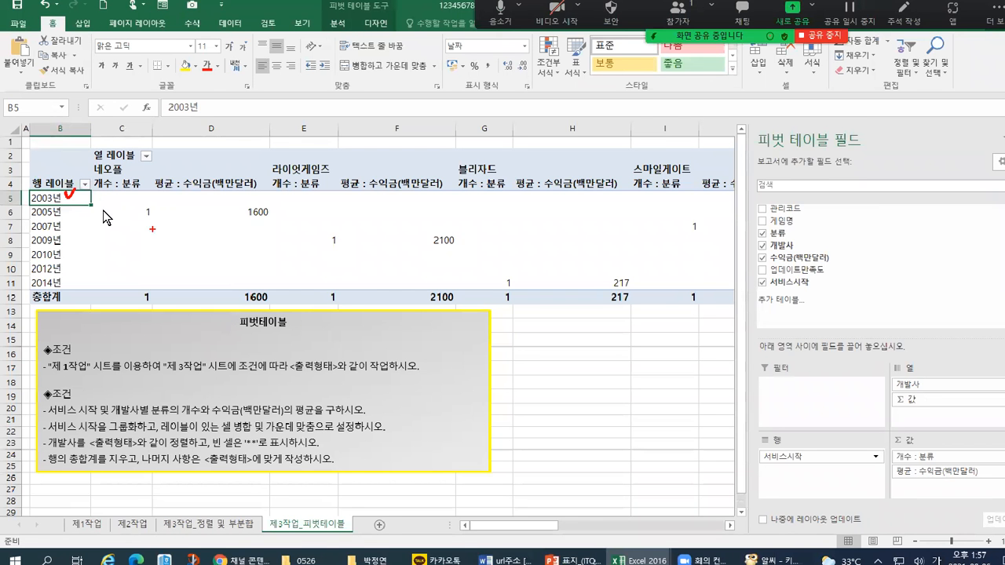
click(200, 200)
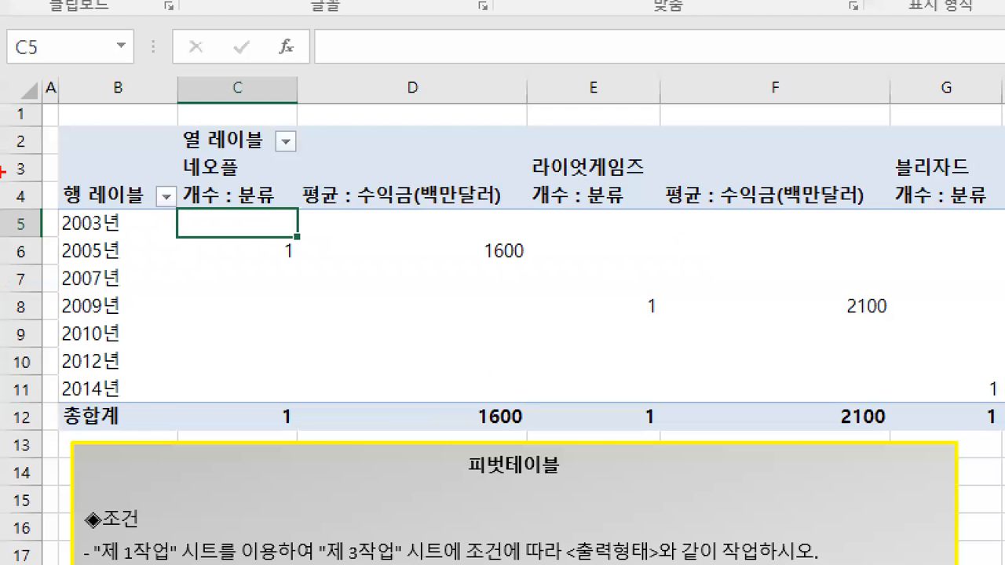
drag(197, 222, 212, 226)
drag(223, 61, 223, 93)
drag(6, 213, 7, 230)
mouse_move(230, 239)
mouse_down()
mouse_move(174, 215)
mouse_move(243, 239)
mouse_move(222, 239)
mouse_up()
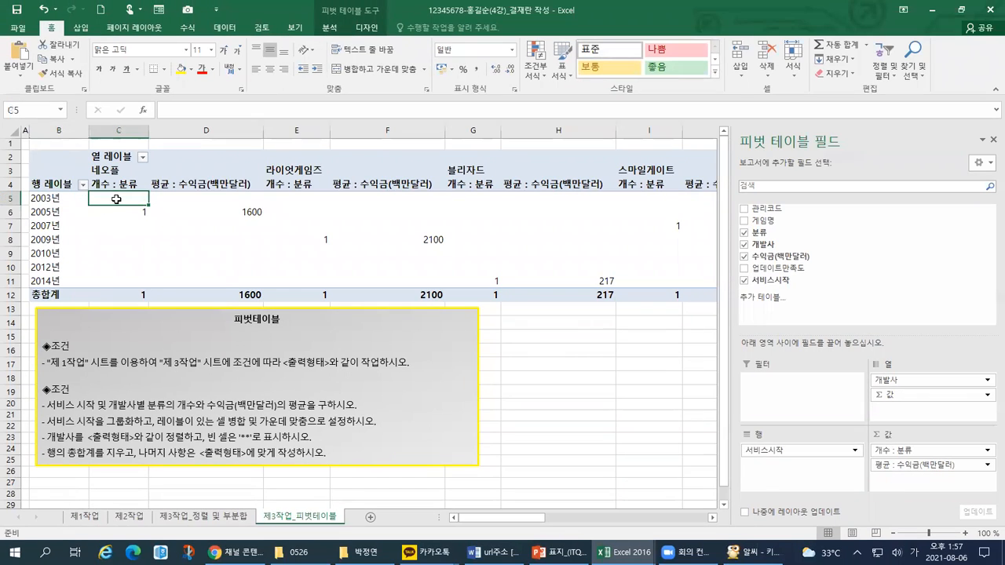
right_click(236, 227)
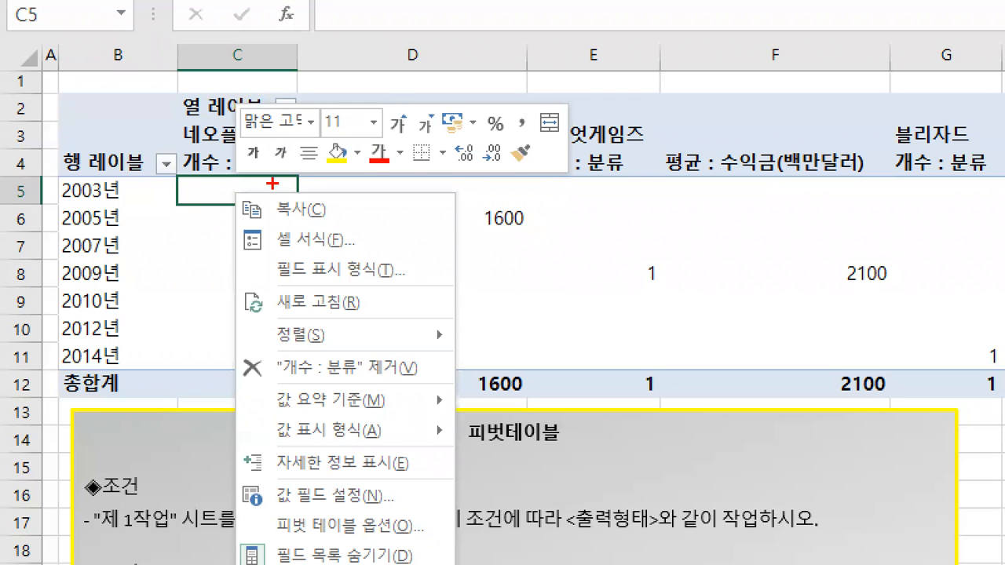
mouse_move(272, 184)
mouse_down()
mouse_move(206, 414)
mouse_move(223, 527)
mouse_move(261, 559)
mouse_move(353, 548)
mouse_move(434, 497)
mouse_move(252, 509)
mouse_move(263, 554)
mouse_up()
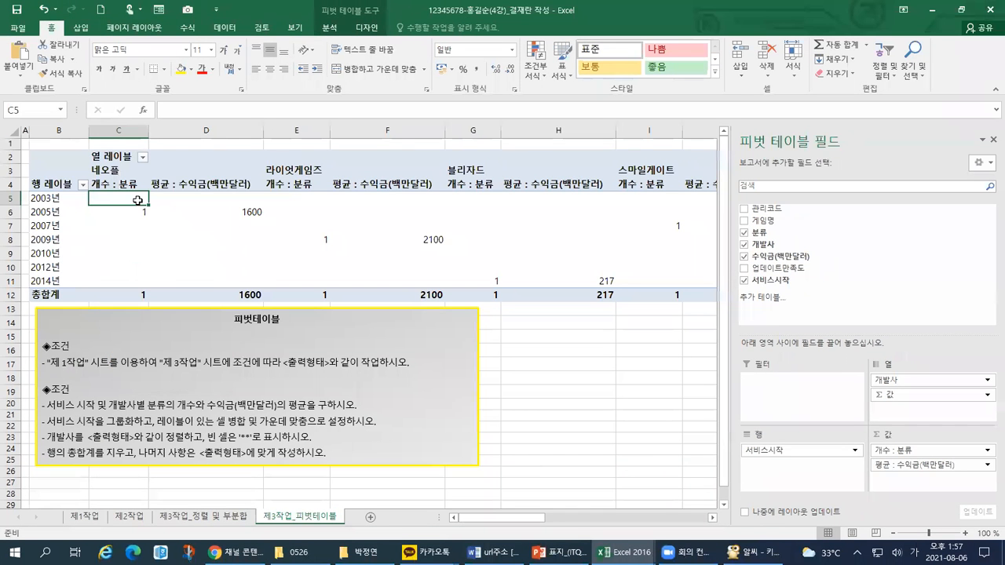
right_click(277, 199)
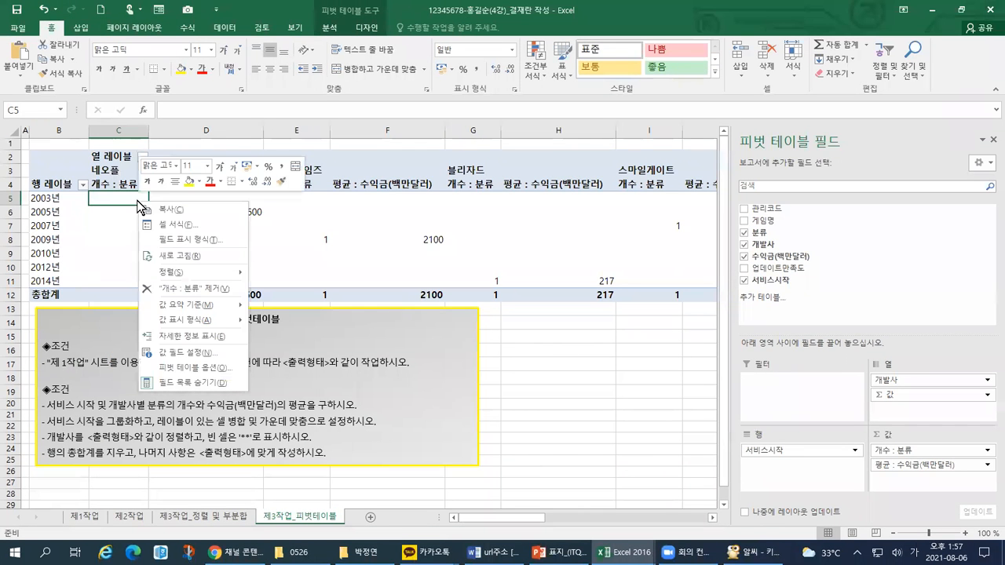
click(156, 367)
drag(140, 209, 325, 156)
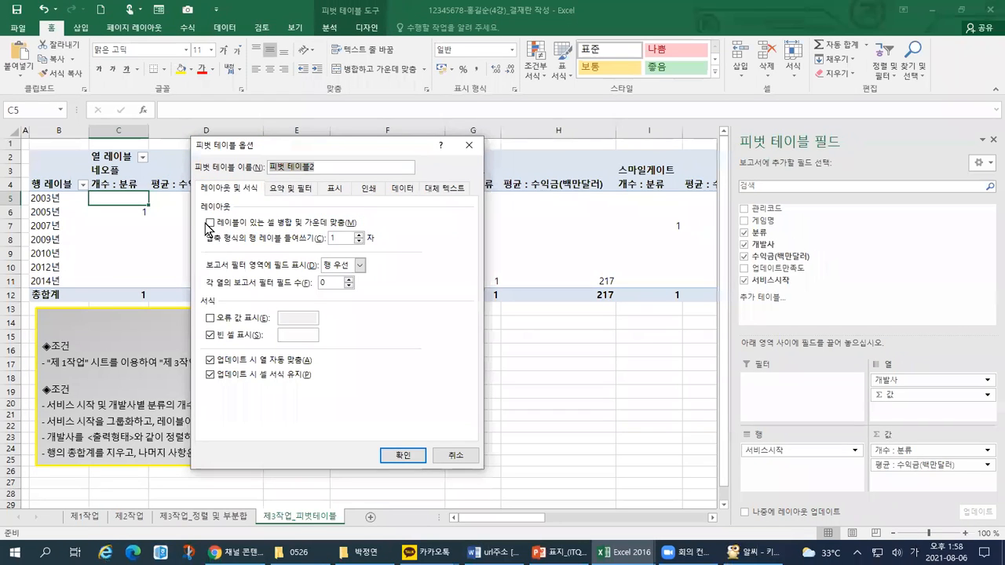
click(365, 184)
key(Return)
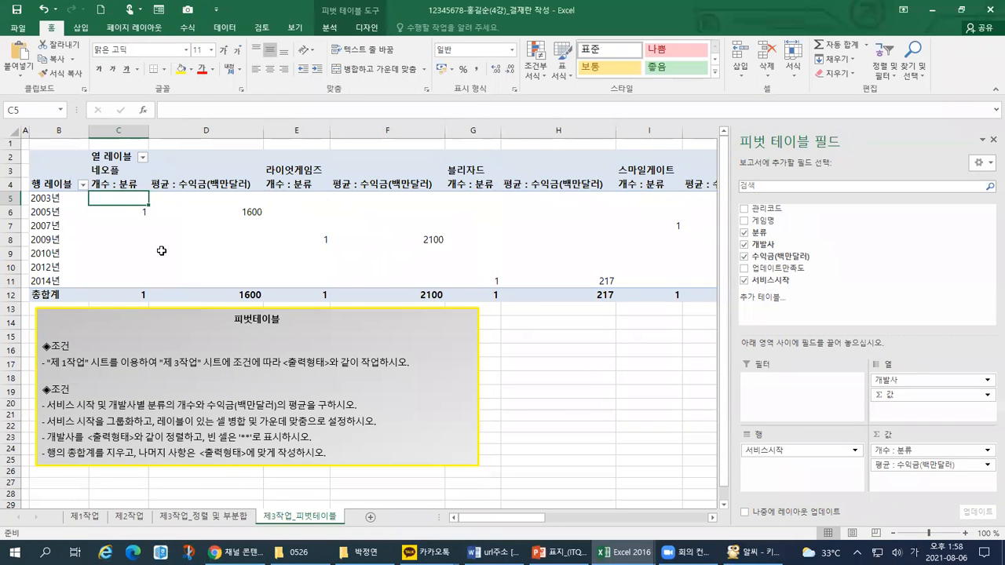
Step: Enable 레이블이 있는 셀 병합 및 가운데 맞춤 in the pivot table options and open the 빈 셀 표시 value for editing
right_click(125, 202)
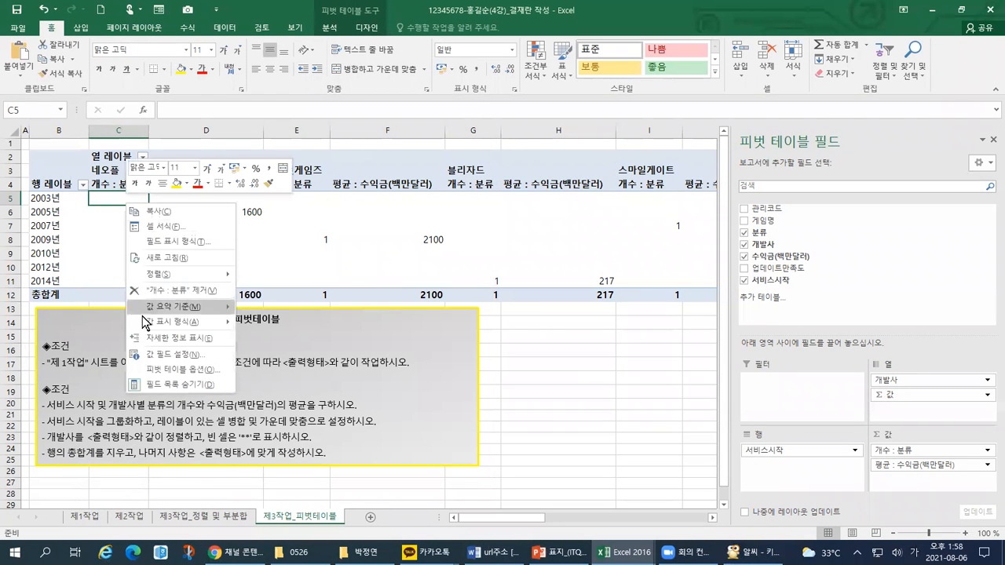
click(143, 366)
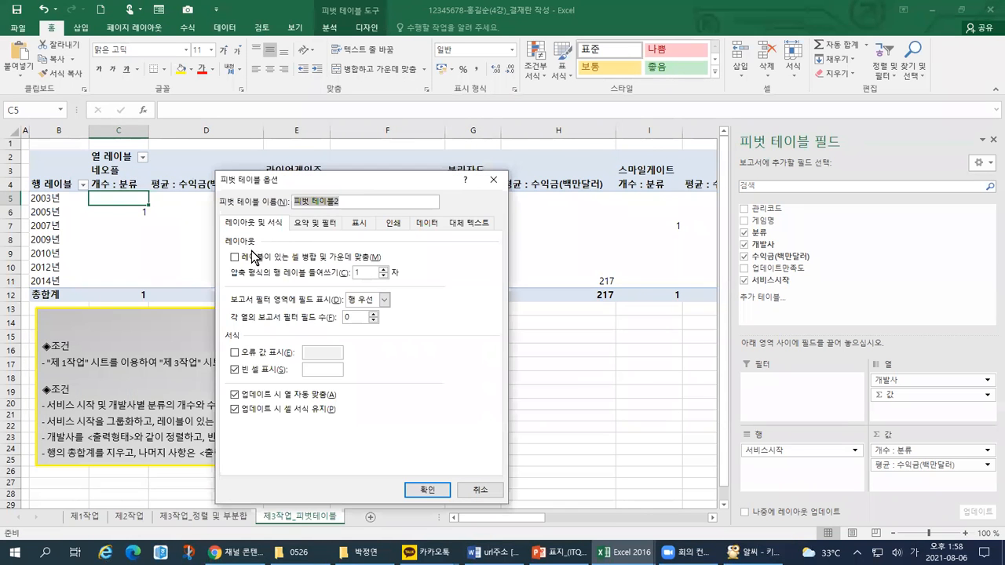
click(234, 257)
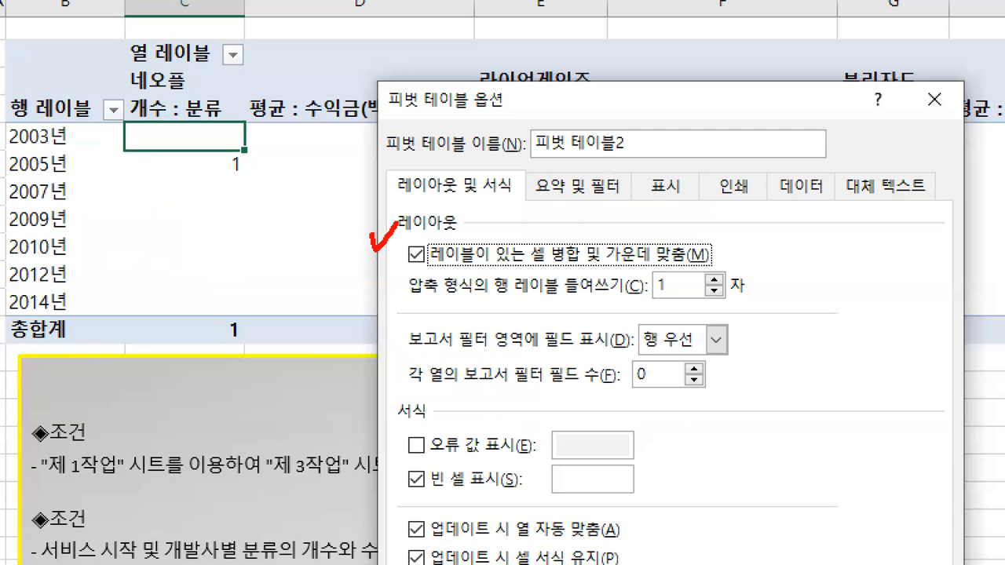
drag(394, 265, 437, 265)
mouse_move(393, 497)
mouse_down()
mouse_move(526, 488)
mouse_move(583, 465)
mouse_move(591, 480)
mouse_move(608, 484)
mouse_move(607, 471)
mouse_move(617, 494)
mouse_up()
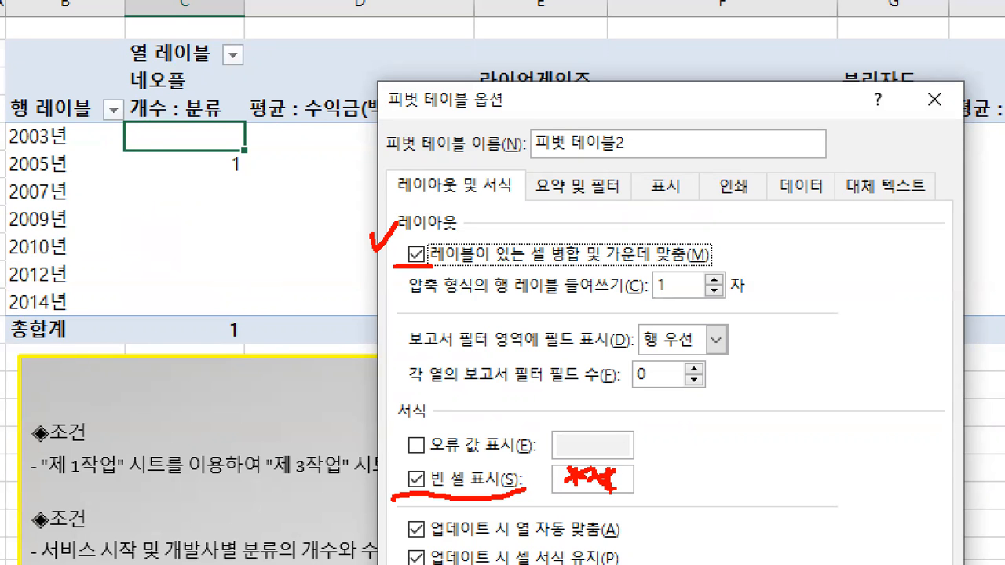
key(Escape)
click(608, 484)
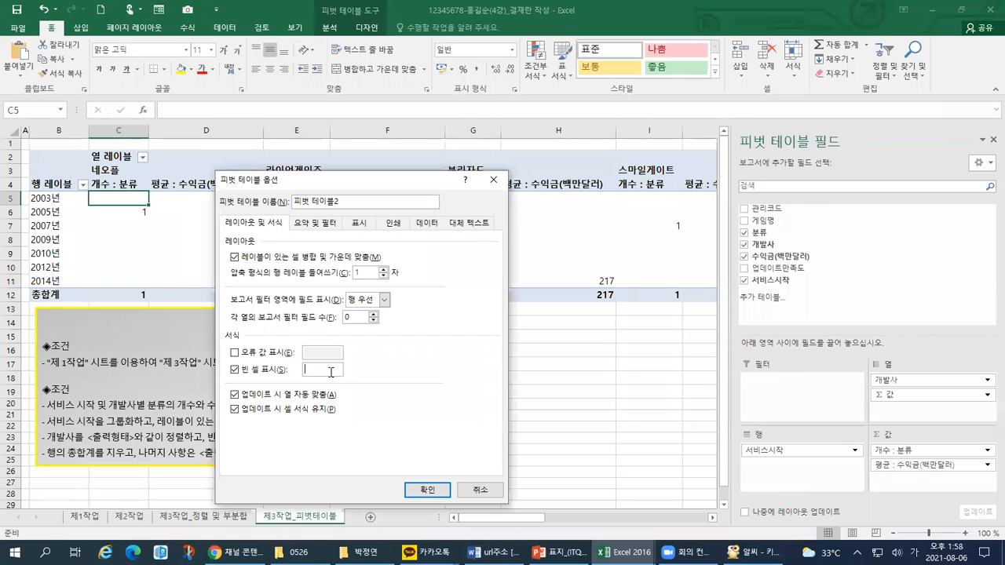
Step: Set the pivot table's empty cells to display "**"
text(**)
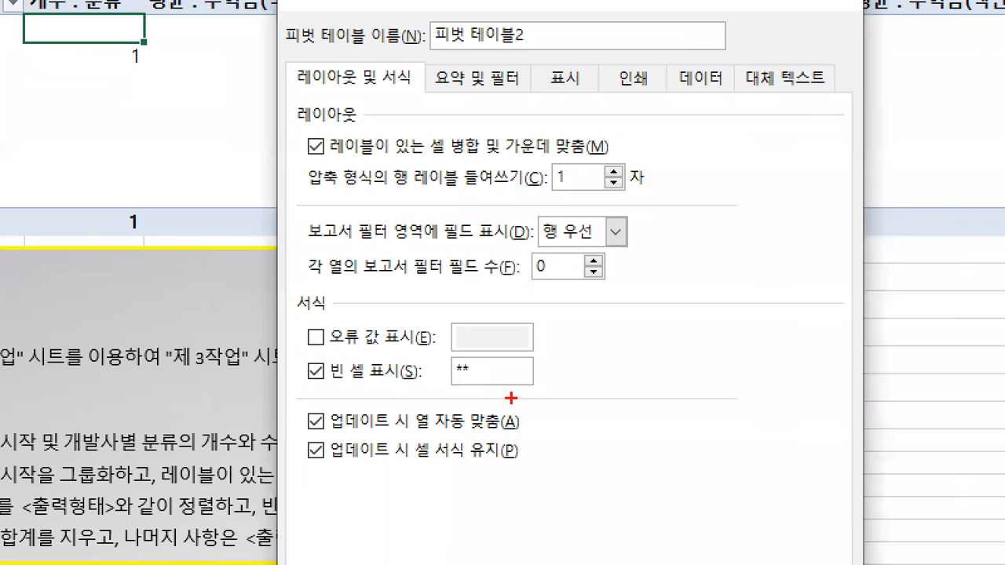
drag(302, 378, 315, 376)
mouse_move(388, 98)
mouse_down()
mouse_move(285, 103)
mouse_move(404, 50)
mouse_move(383, 116)
mouse_up()
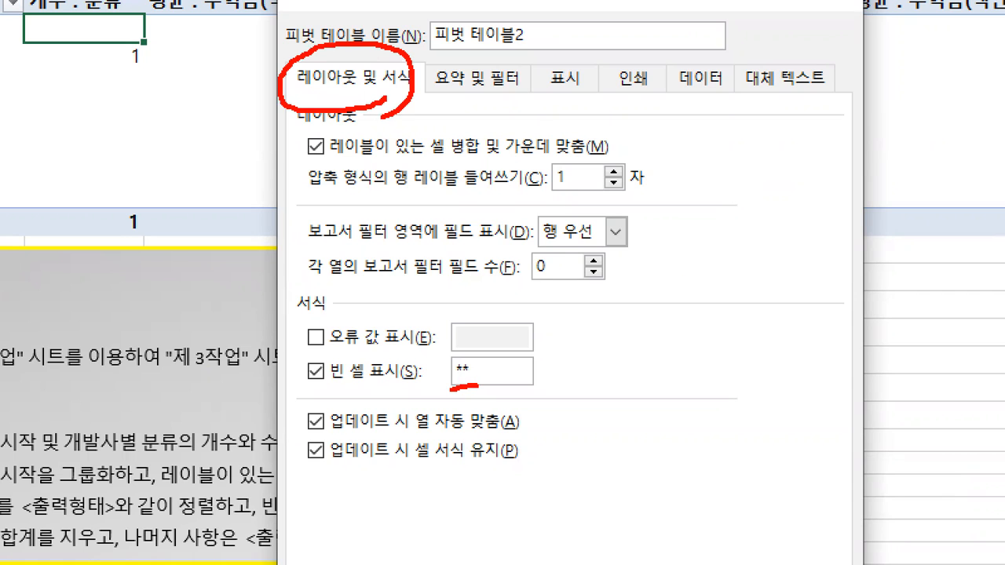
mouse_move(497, 101)
mouse_down()
mouse_move(465, 110)
mouse_move(458, 53)
mouse_move(532, 78)
mouse_move(489, 118)
mouse_up()
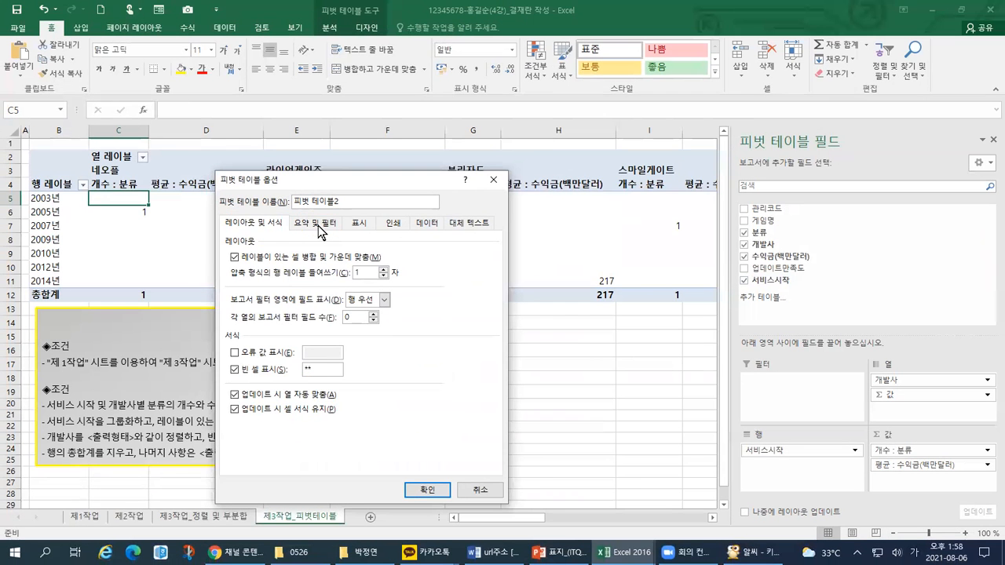
Step: Turn off grand totals for rows in the pivot table options and apply the settings
click(485, 80)
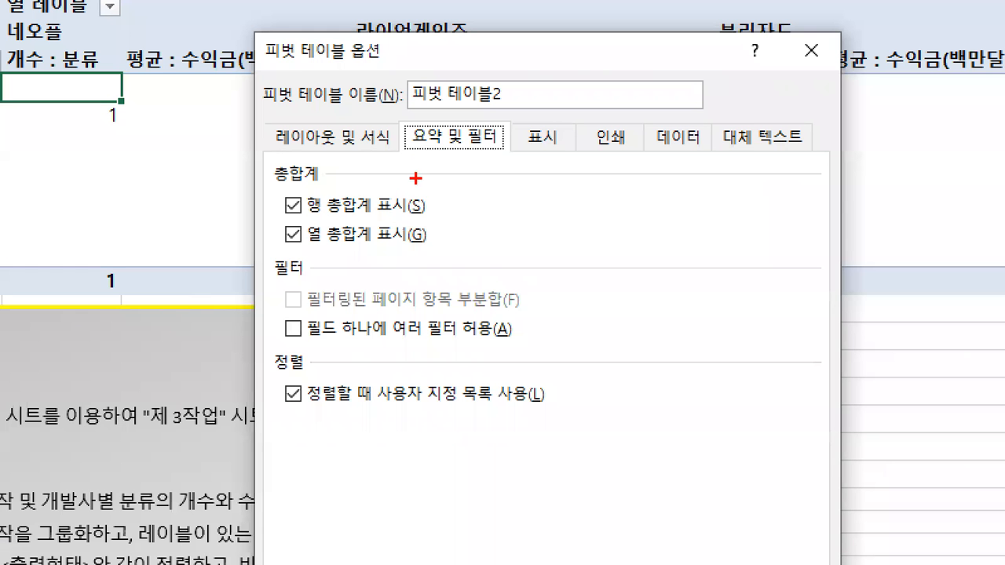
drag(293, 229, 341, 231)
mouse_move(271, 224)
mouse_down()
mouse_move(404, 226)
mouse_move(449, 186)
mouse_move(280, 182)
mouse_move(257, 232)
mouse_up()
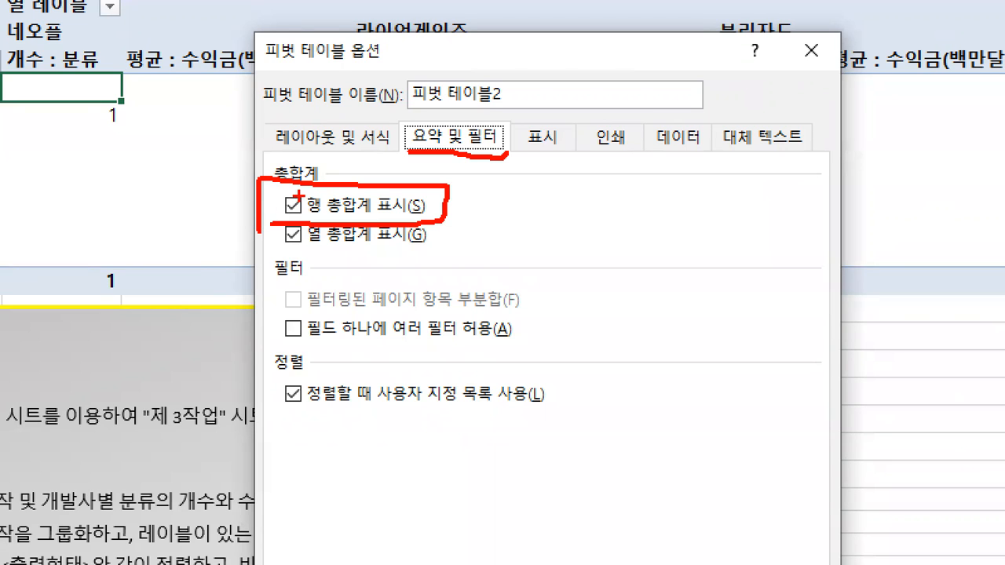
mouse_move(304, 193)
mouse_down()
mouse_move(280, 218)
mouse_move(294, 206)
mouse_move(306, 217)
mouse_up()
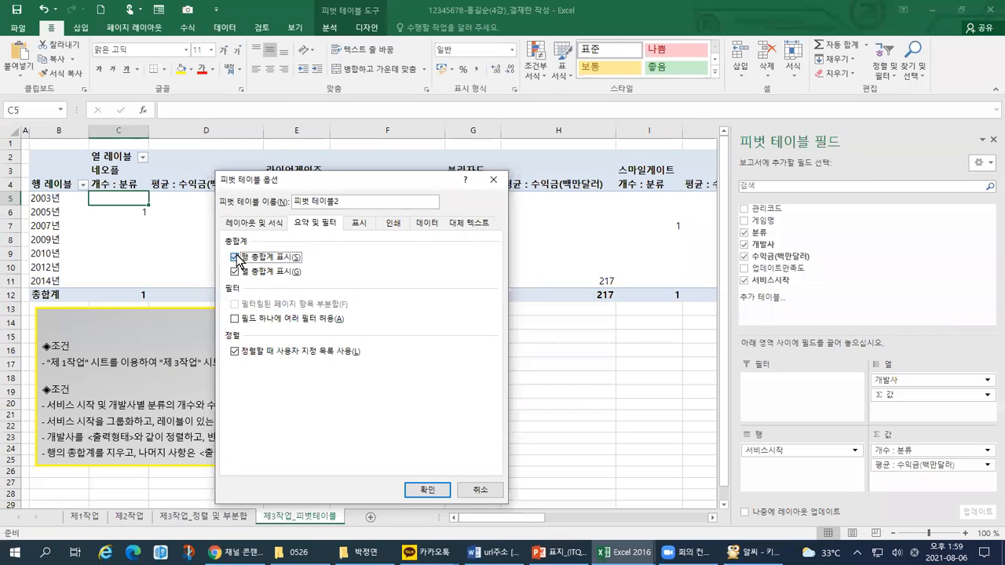
click(293, 206)
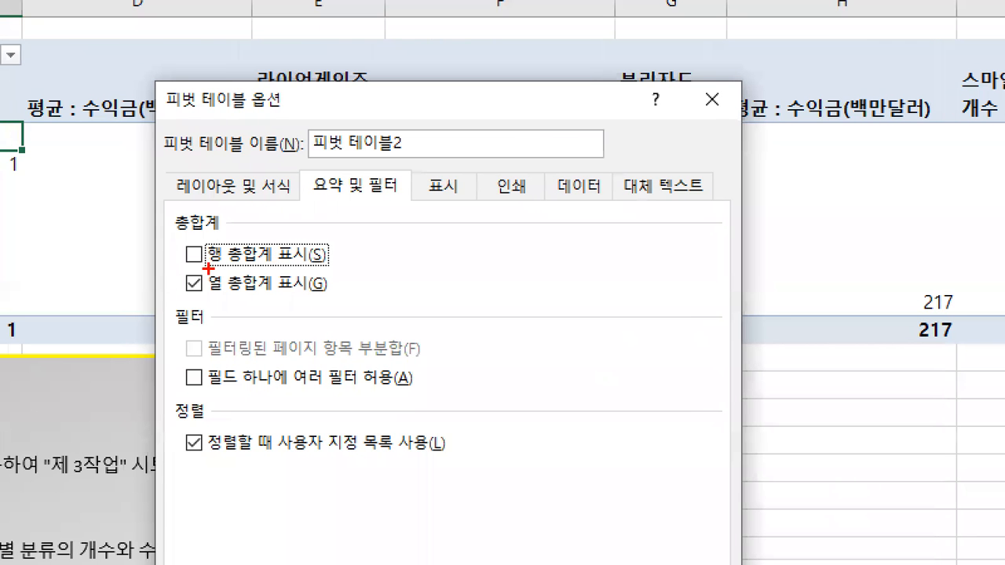
drag(223, 263, 333, 261)
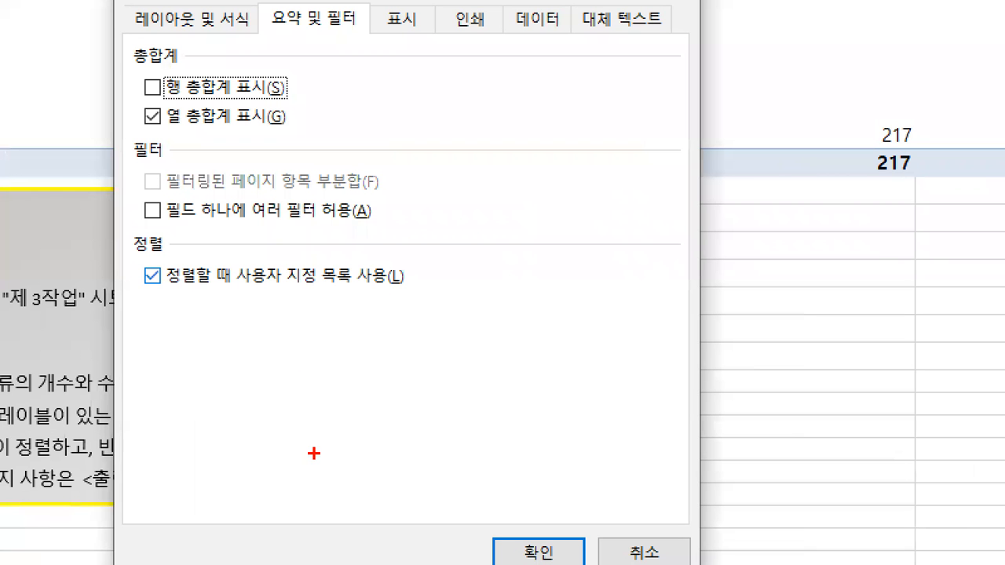
drag(543, 564, 547, 487)
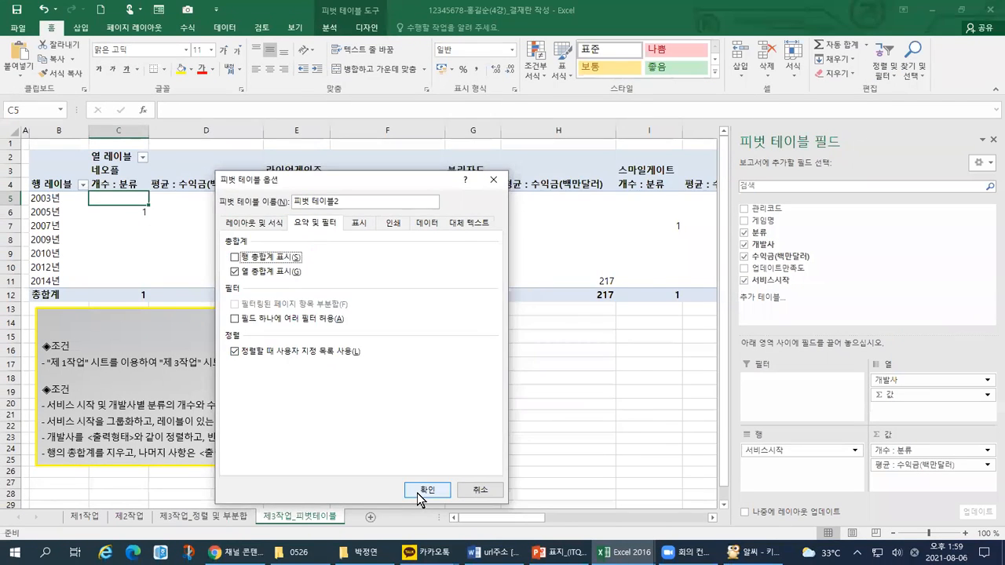
click(539, 552)
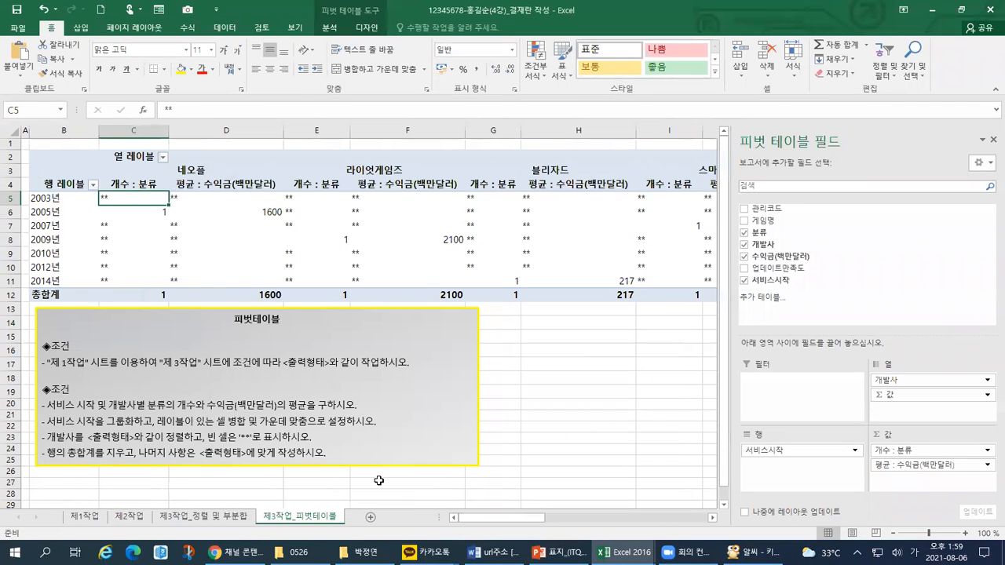
Step: Sort the pivot table's developer (개발사) column headings in descending order, starting from the 블리자드 heading
drag(520, 518, 437, 523)
click(533, 172)
key(ctrl+1)
click(533, 172)
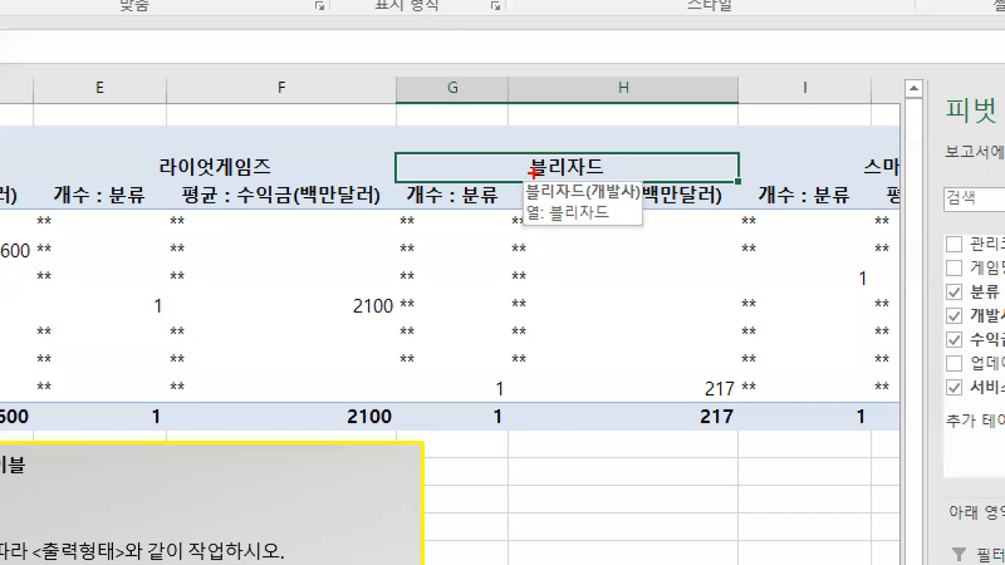
drag(518, 136, 536, 130)
mouse_move(632, 90)
mouse_down()
mouse_move(665, 126)
mouse_move(653, 139)
mouse_up()
mouse_move(699, 108)
mouse_down()
mouse_move(707, 259)
mouse_move(732, 245)
mouse_up()
mouse_move(646, 287)
mouse_down()
mouse_move(676, 283)
mouse_move(676, 342)
mouse_up()
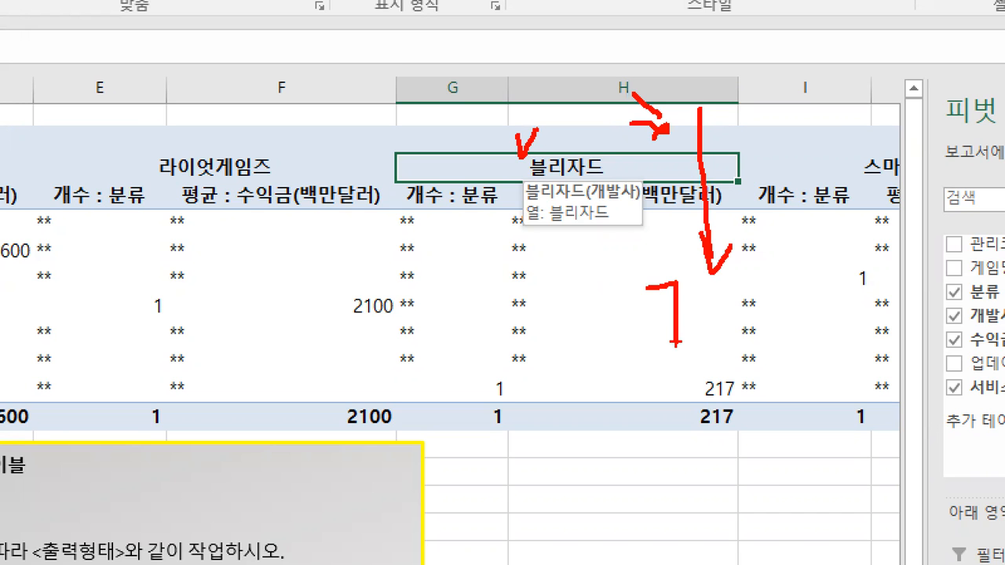
key(Escape)
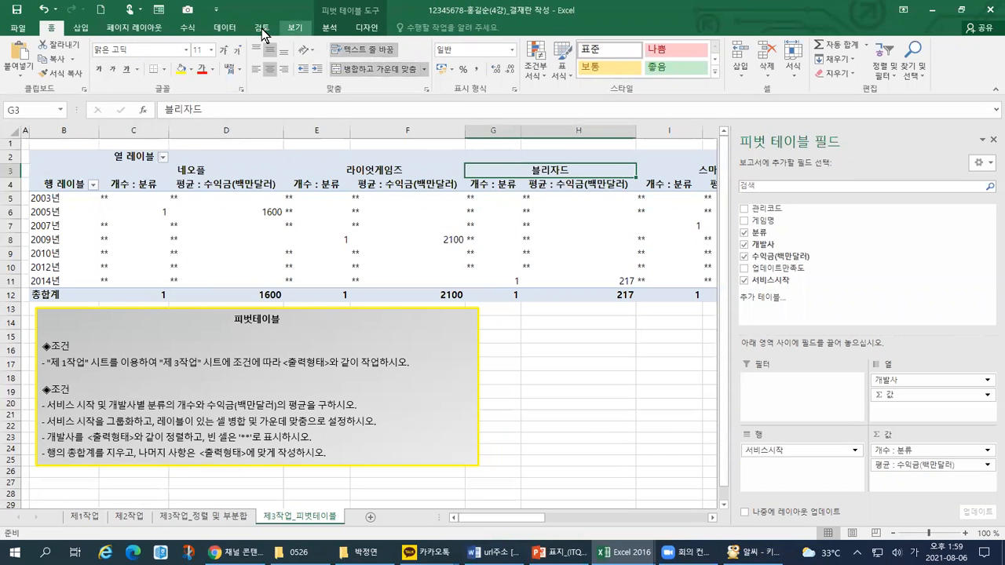
click(217, 28)
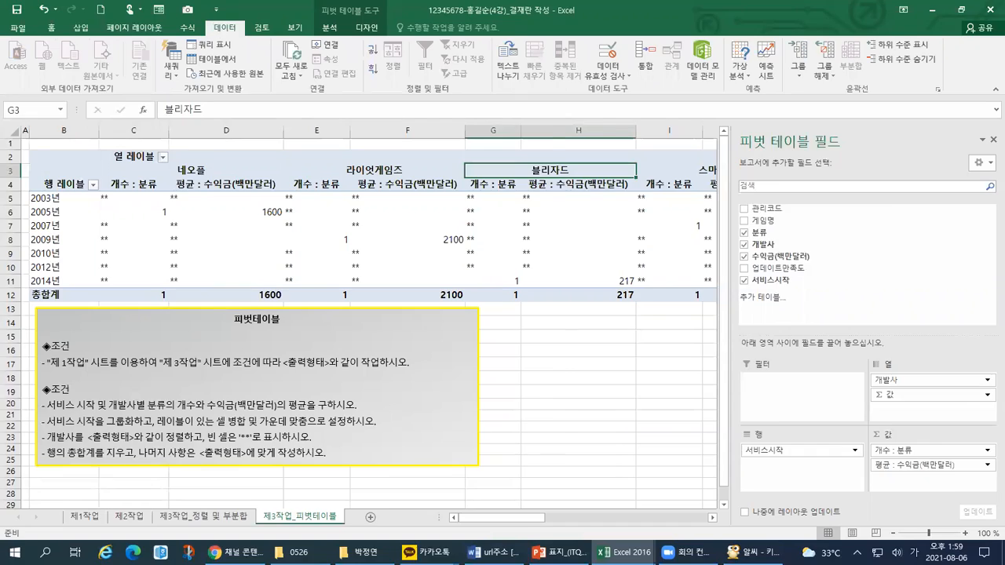
drag(217, 37, 235, 36)
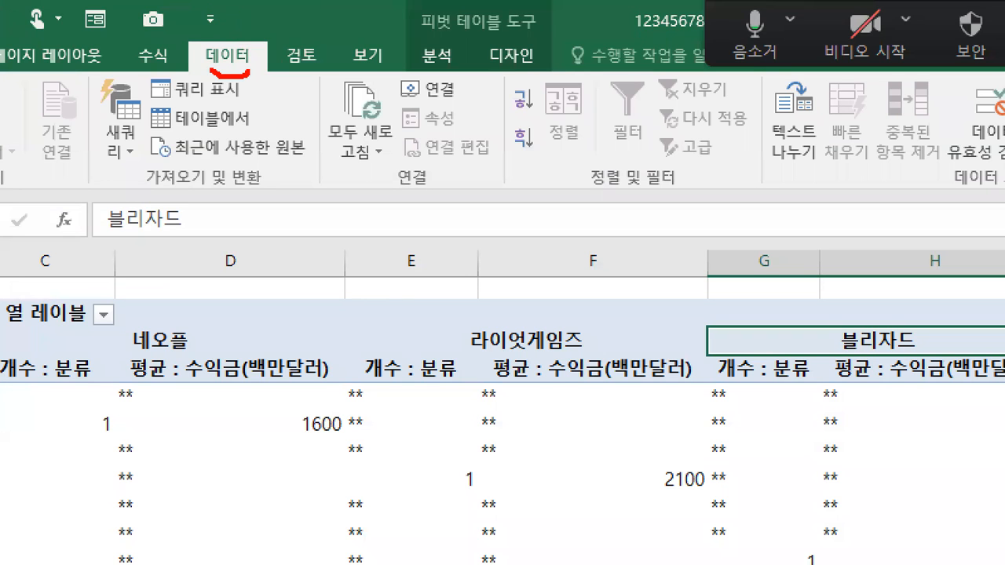
mouse_move(206, 71)
mouse_down()
mouse_move(253, 28)
mouse_move(242, 92)
mouse_up()
mouse_move(534, 156)
mouse_down()
mouse_move(500, 114)
mouse_move(554, 133)
mouse_move(526, 171)
mouse_up()
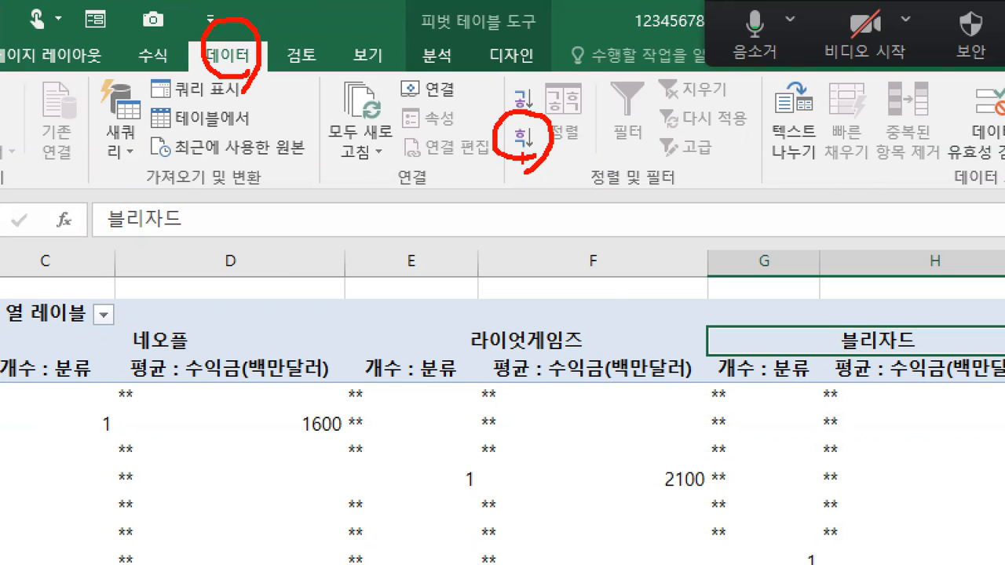
key(Escape)
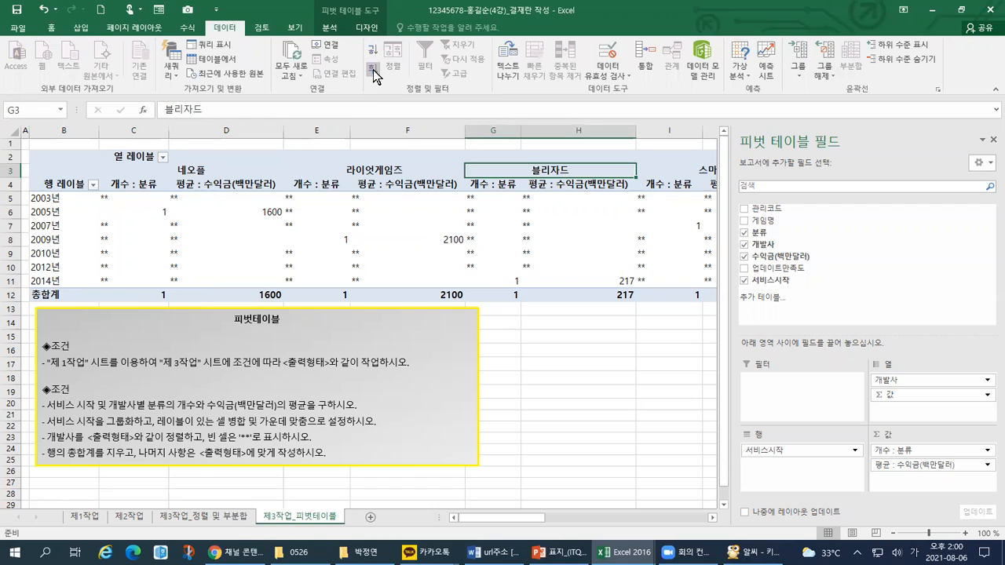
click(373, 69)
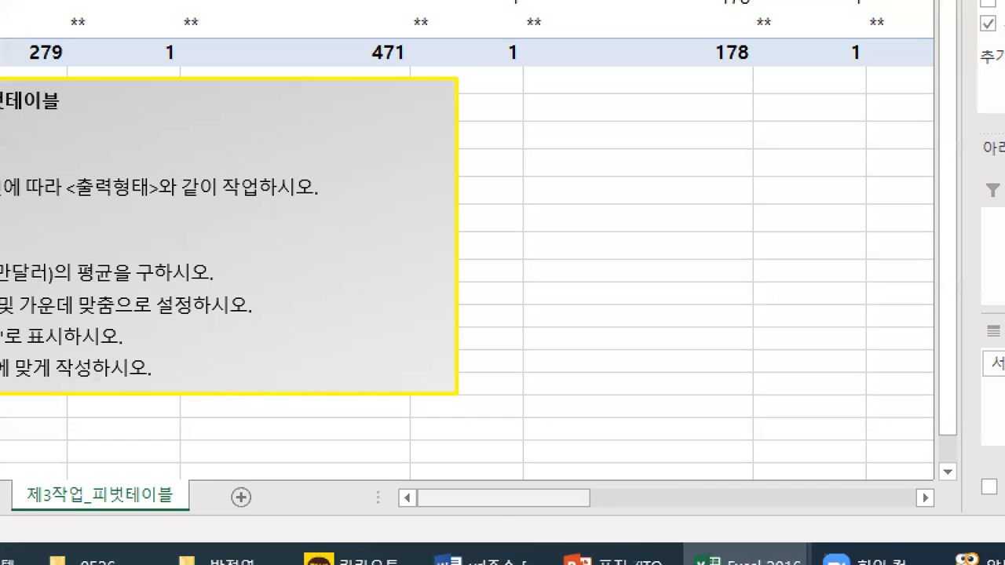
Step: Examine the order of the developer columns across the full width of the sorted pivot table
mouse_move(811, 449)
mouse_down()
mouse_move(585, 447)
mouse_move(418, 519)
mouse_move(782, 528)
mouse_move(854, 446)
mouse_up()
drag(691, 68, 936, 79)
mouse_move(879, 53)
mouse_down()
mouse_move(938, 78)
mouse_move(880, 142)
mouse_up()
mouse_move(559, 512)
mouse_down()
mouse_move(527, 514)
mouse_move(553, 475)
mouse_move(539, 513)
mouse_move(763, 488)
mouse_move(729, 515)
mouse_up()
drag(740, 255, 878, 261)
mouse_move(813, 206)
mouse_down()
mouse_move(923, 226)
mouse_move(826, 317)
mouse_up()
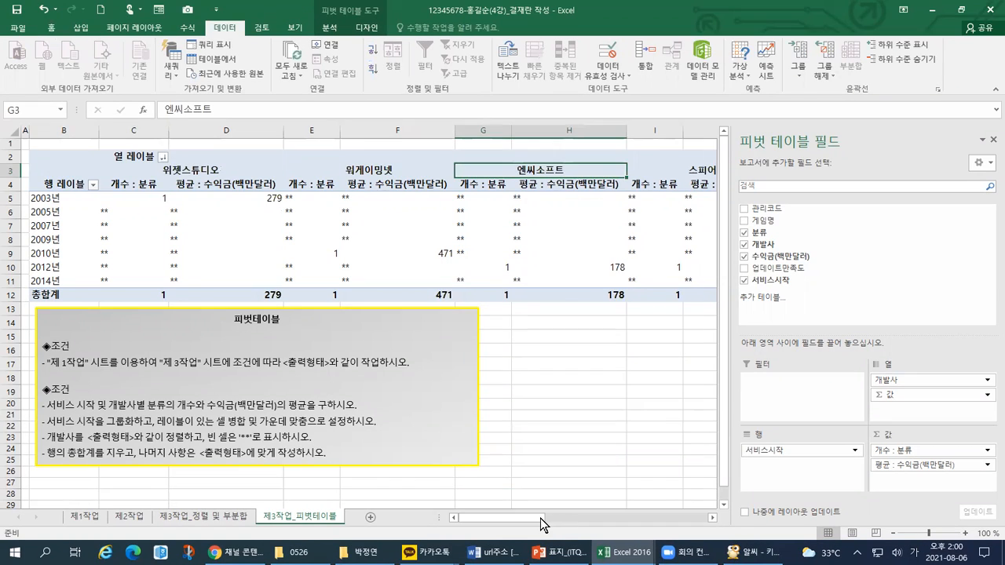
drag(582, 499, 757, 528)
drag(626, 532, 476, 319)
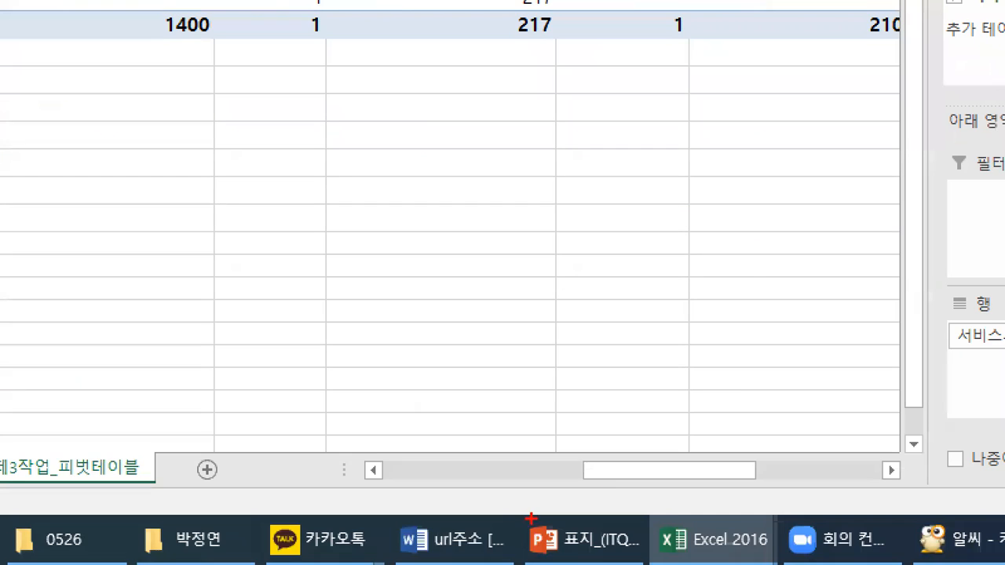
mouse_move(753, 508)
mouse_down()
mouse_move(609, 519)
mouse_move(771, 448)
mouse_move(703, 514)
mouse_up()
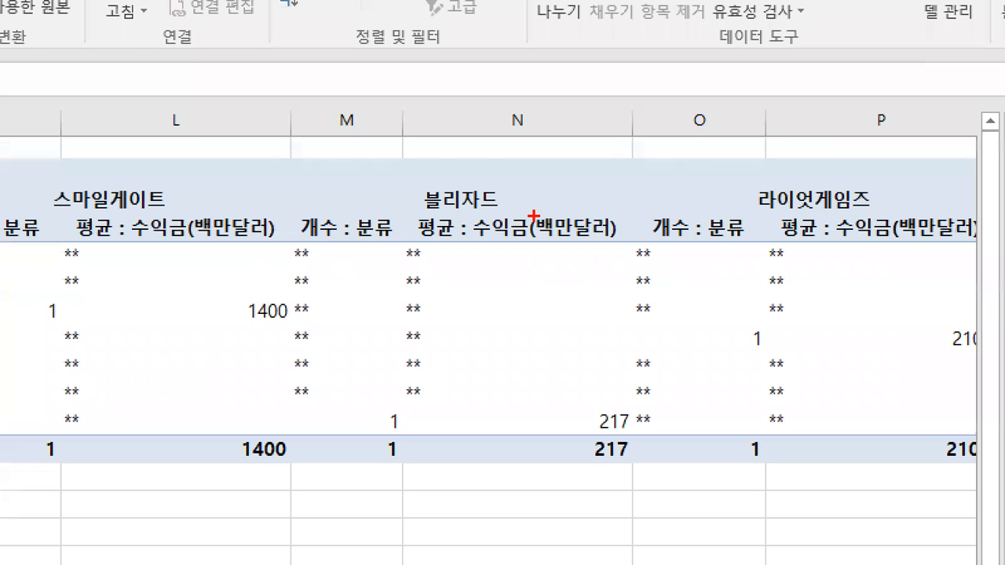
mouse_move(534, 215)
mouse_down()
mouse_move(428, 192)
mouse_move(467, 250)
mouse_up()
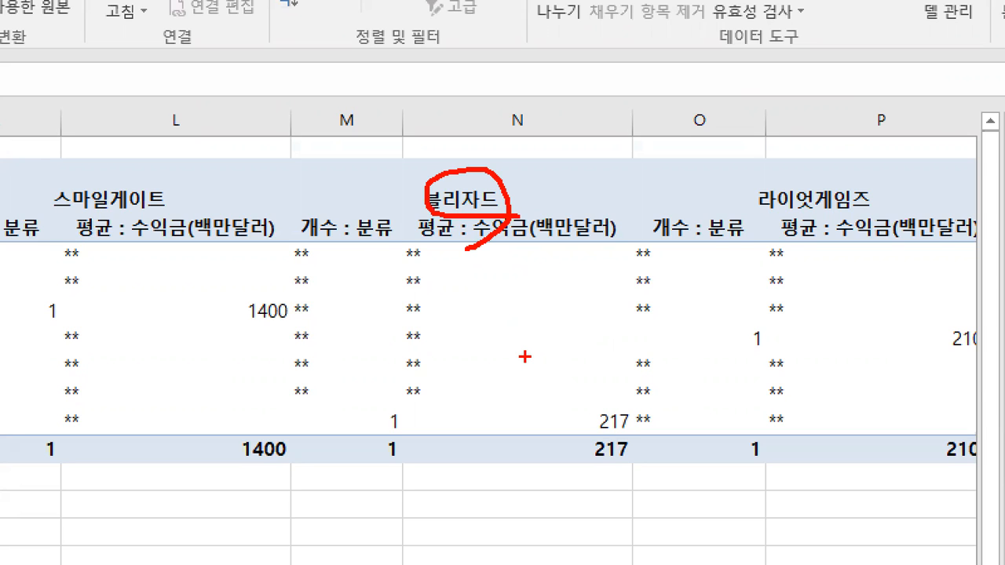
mouse_move(417, 160)
mouse_down()
mouse_move(424, 172)
mouse_move(445, 151)
mouse_up()
mouse_move(174, 173)
mouse_down()
mouse_move(181, 187)
mouse_move(203, 156)
mouse_up()
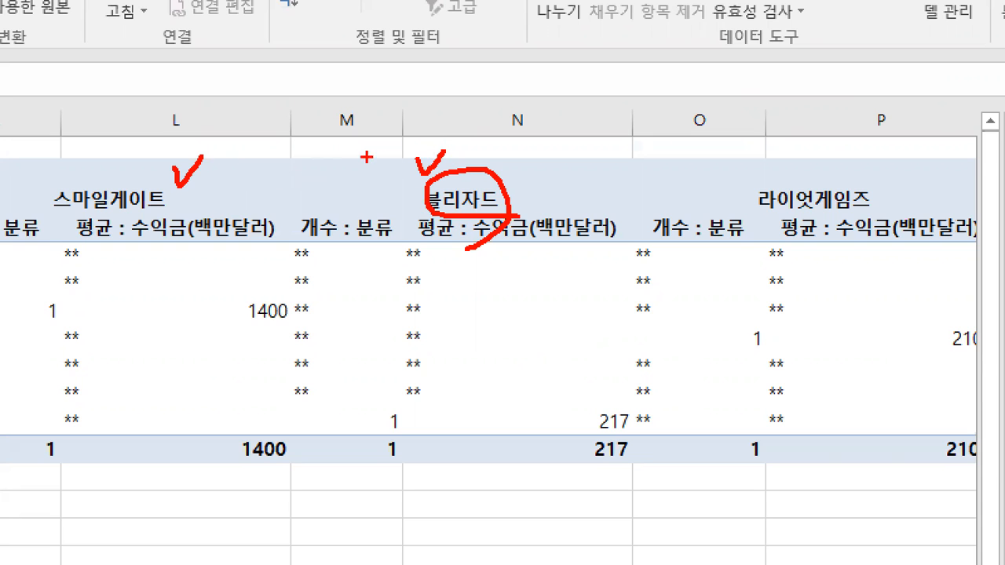
drag(367, 160, 395, 160)
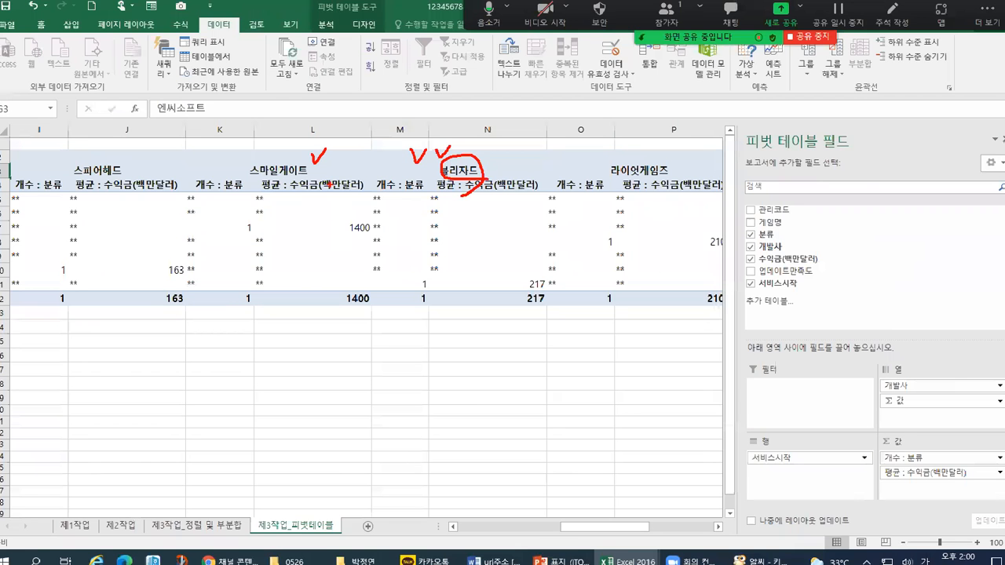
key(Escape)
Step: Compare the positions of the 엔씨소프트 and 스마일게이트 columns in the pivot table
drag(554, 526, 540, 545)
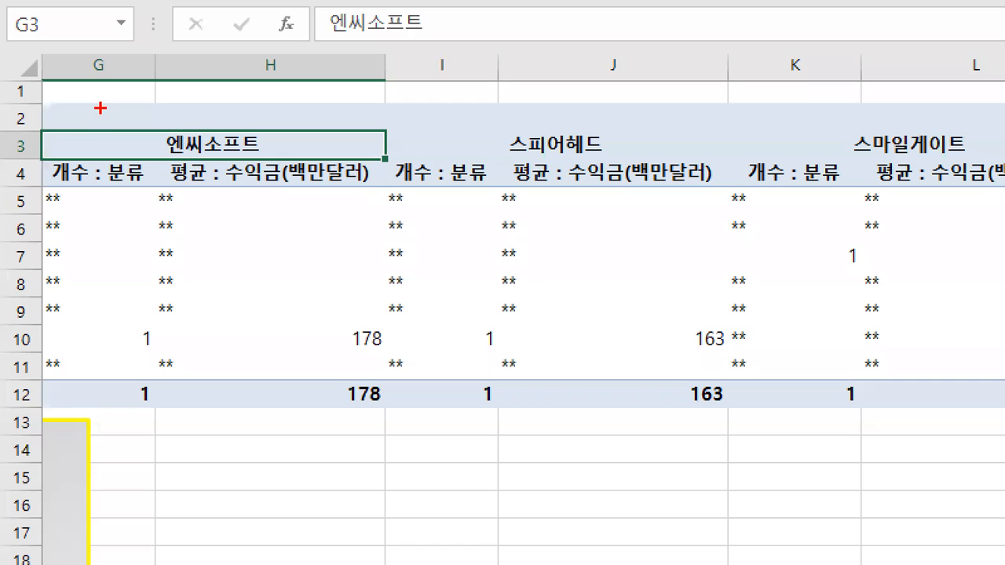
mouse_move(52, 146)
mouse_down()
mouse_move(59, 169)
mouse_move(81, 147)
mouse_up()
mouse_move(143, 117)
mouse_down()
mouse_move(334, 176)
mouse_move(92, 110)
mouse_up()
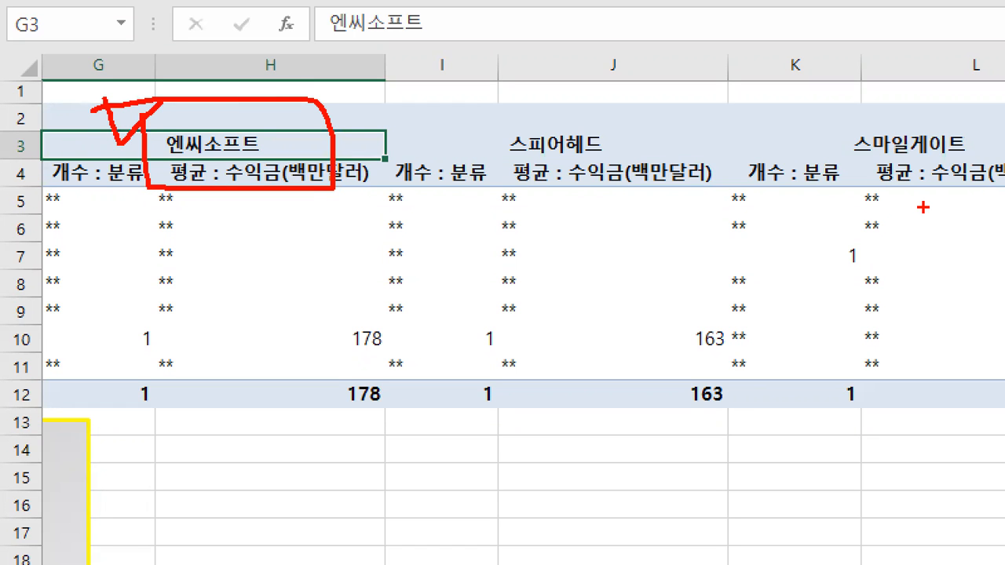
mouse_move(810, 113)
mouse_down()
mouse_move(950, 180)
mouse_move(873, 98)
mouse_move(824, 98)
mouse_move(851, 88)
mouse_up()
mouse_move(860, 161)
mouse_down()
mouse_move(638, 340)
mouse_move(72, 222)
mouse_up()
drag(66, 196, 67, 264)
drag(66, 197, 149, 217)
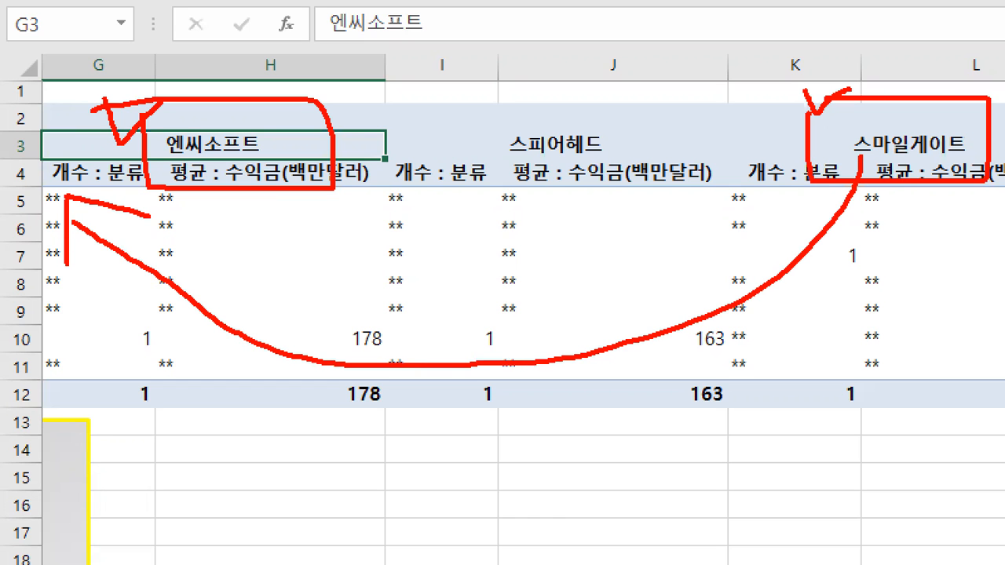
key(Escape)
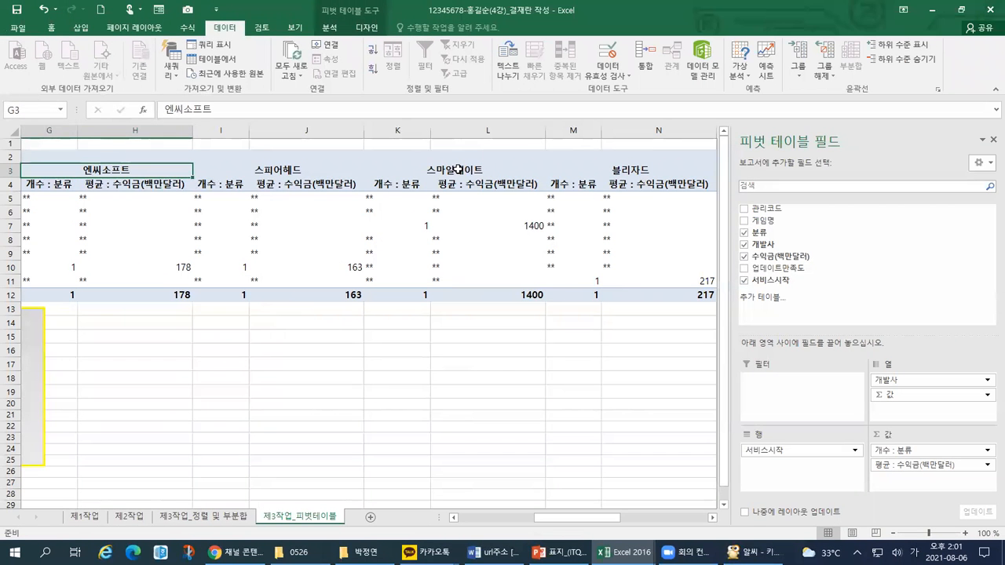
Step: Check which move options are offered for the 스마일게이트 column heading
click(458, 169)
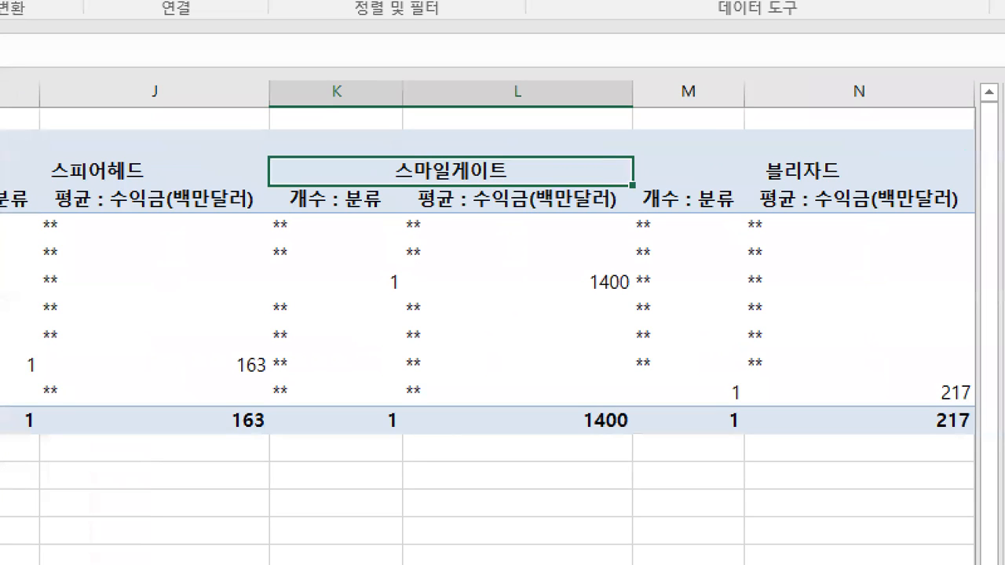
mouse_move(347, 146)
mouse_down()
mouse_move(352, 163)
mouse_move(366, 138)
mouse_up()
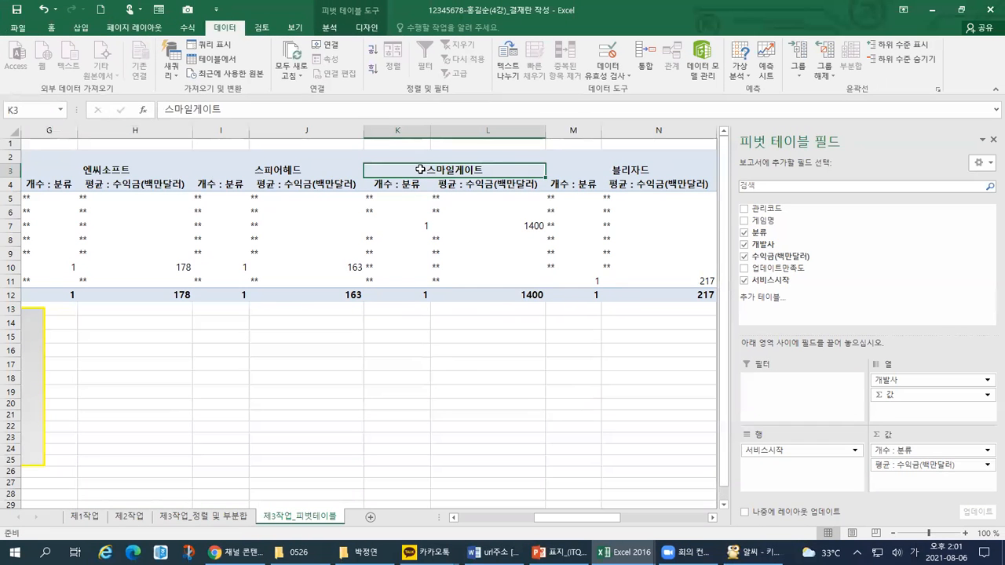
right_click(387, 173)
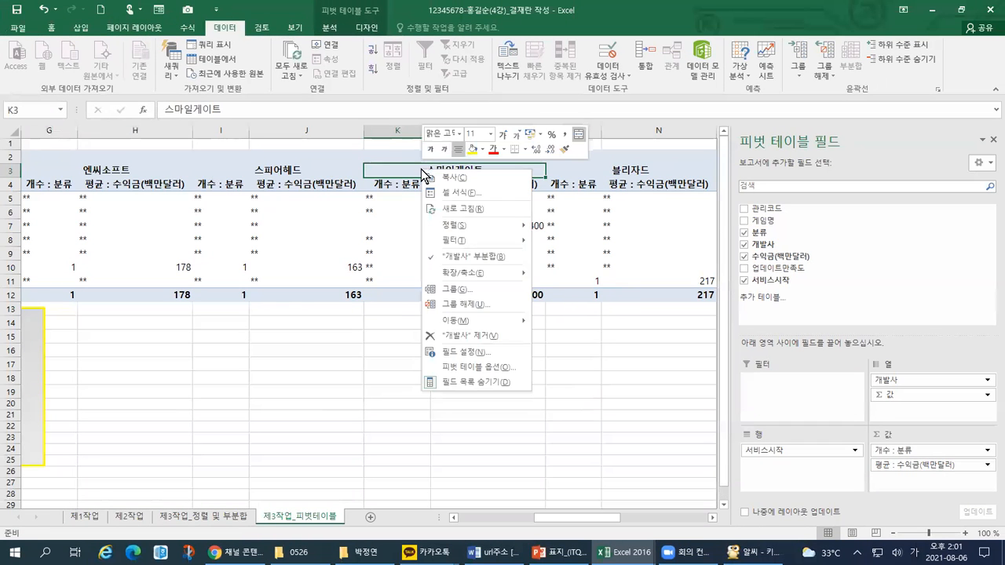
mouse_move(480, 322)
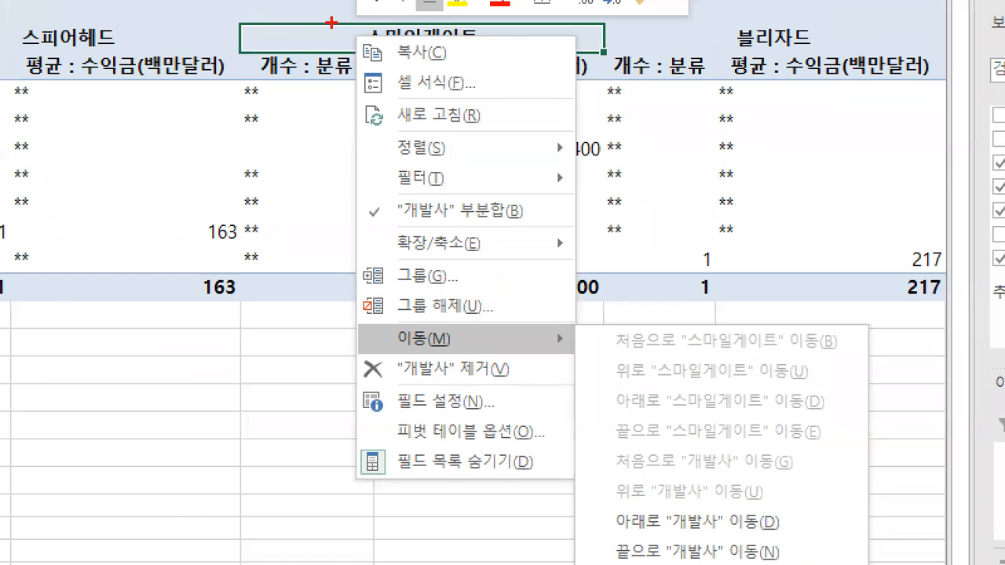
mouse_move(330, 23)
mouse_down()
mouse_move(336, 40)
mouse_move(373, 31)
mouse_move(316, 113)
mouse_move(336, 433)
mouse_move(387, 512)
mouse_up()
drag(393, 354, 461, 350)
mouse_move(625, 330)
mouse_down()
mouse_move(600, 379)
mouse_move(599, 563)
mouse_up()
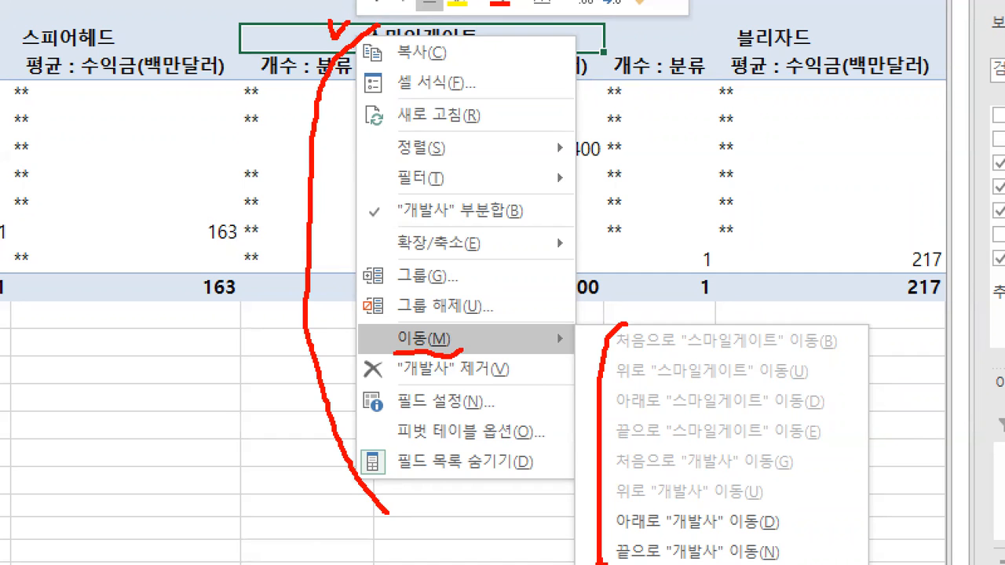
key(Escape)
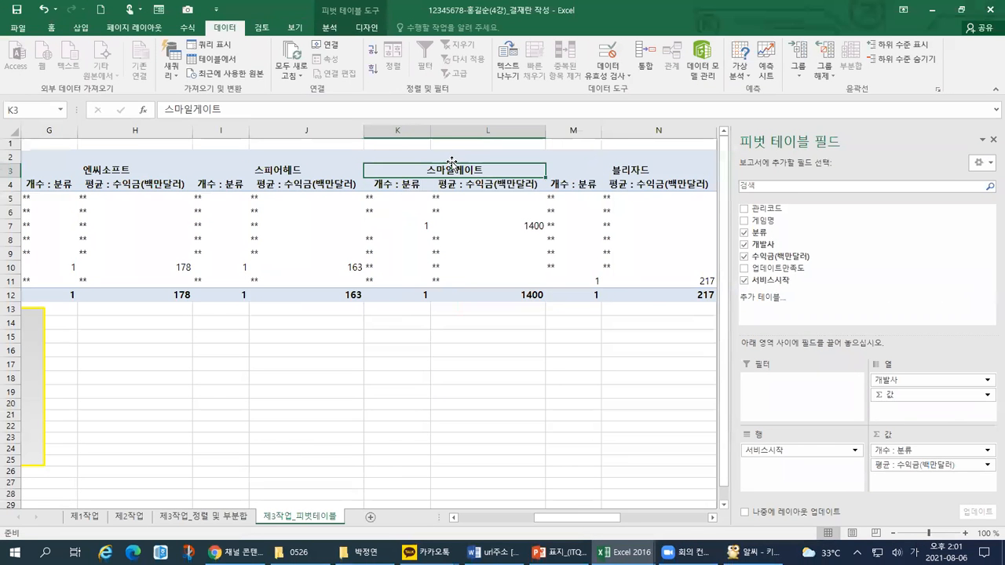
key(ctrl+1)
drag(456, 153, 463, 153)
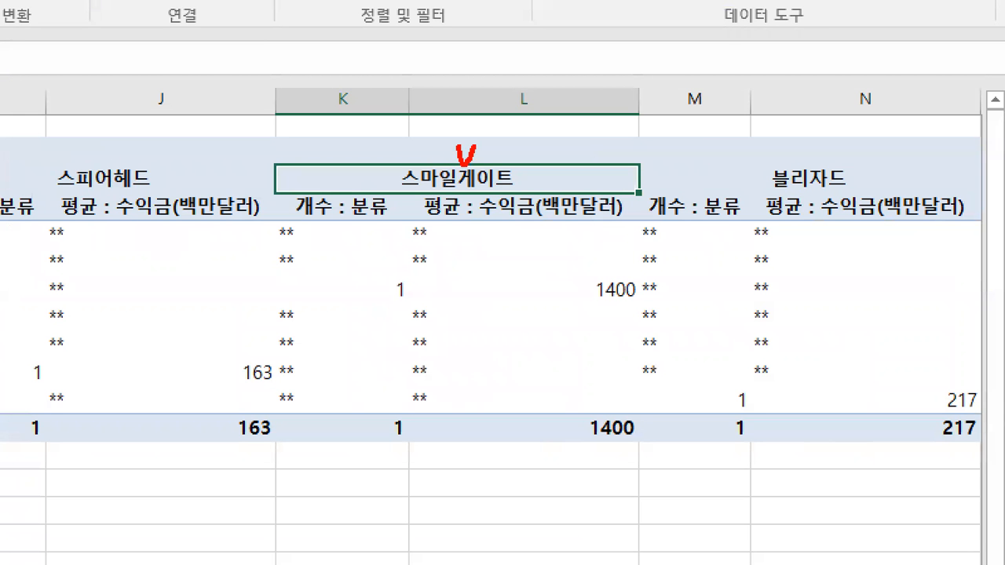
Step: Move the 스마일게이트 developer columns in front of the 엔씨소프트 columns, directly after 워게이밍넷
mouse_move(389, 167)
mouse_down()
mouse_move(214, 139)
mouse_move(126, 190)
mouse_up()
drag(128, 155, 213, 240)
key(Escape)
mouse_move(621, 519)
mouse_down()
mouse_move(578, 517)
mouse_move(589, 517)
mouse_up()
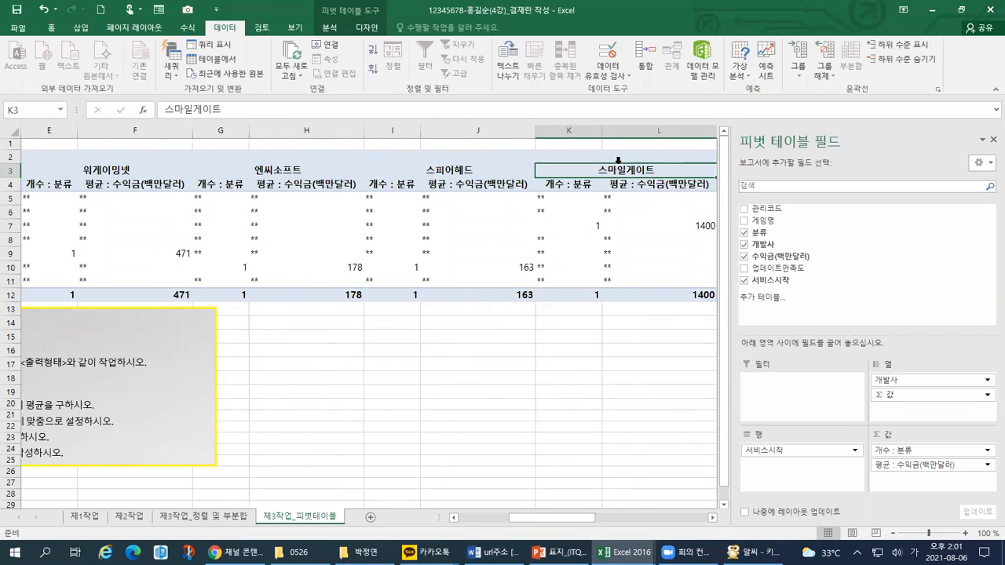
drag(619, 163, 197, 174)
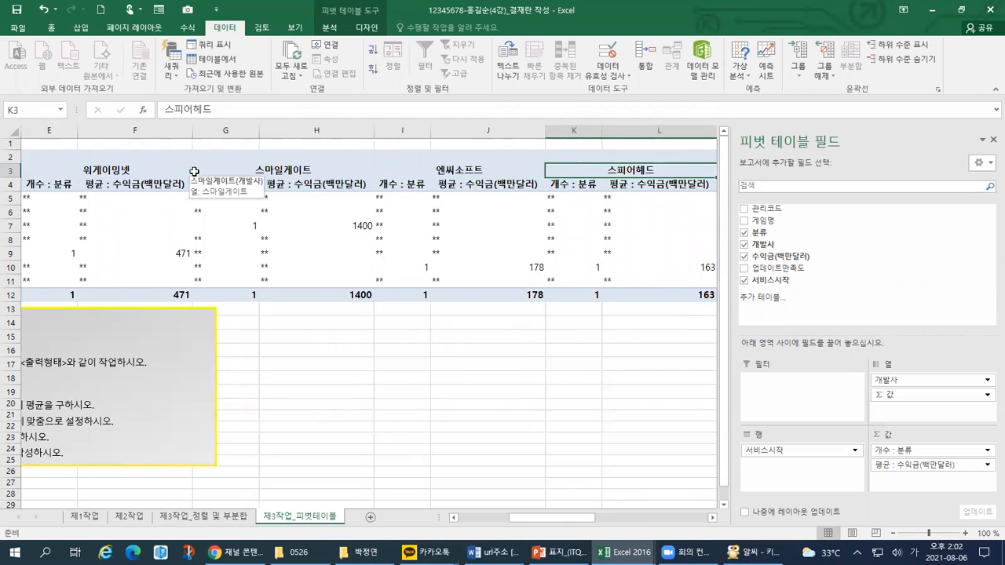
drag(293, 184, 434, 181)
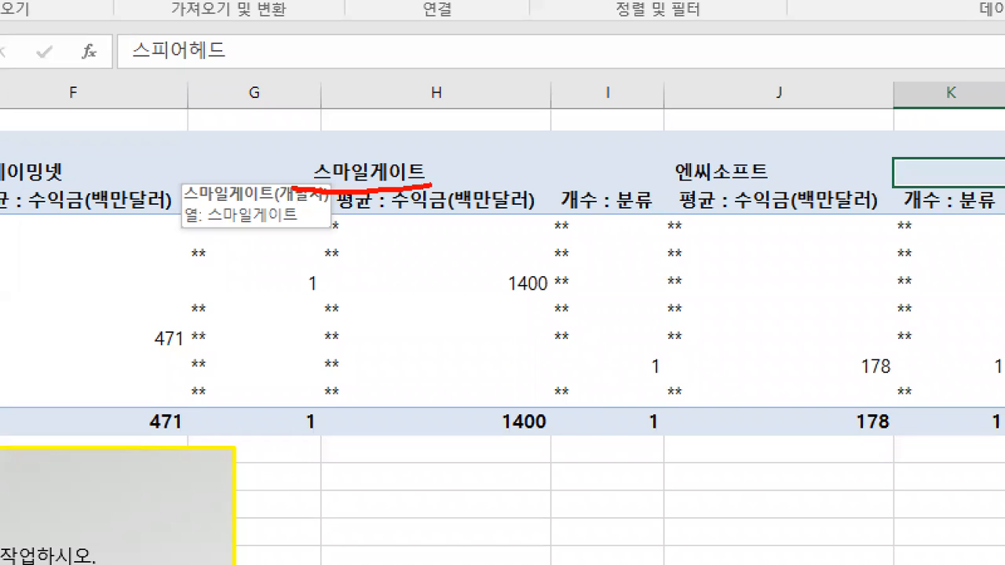
drag(648, 184, 800, 175)
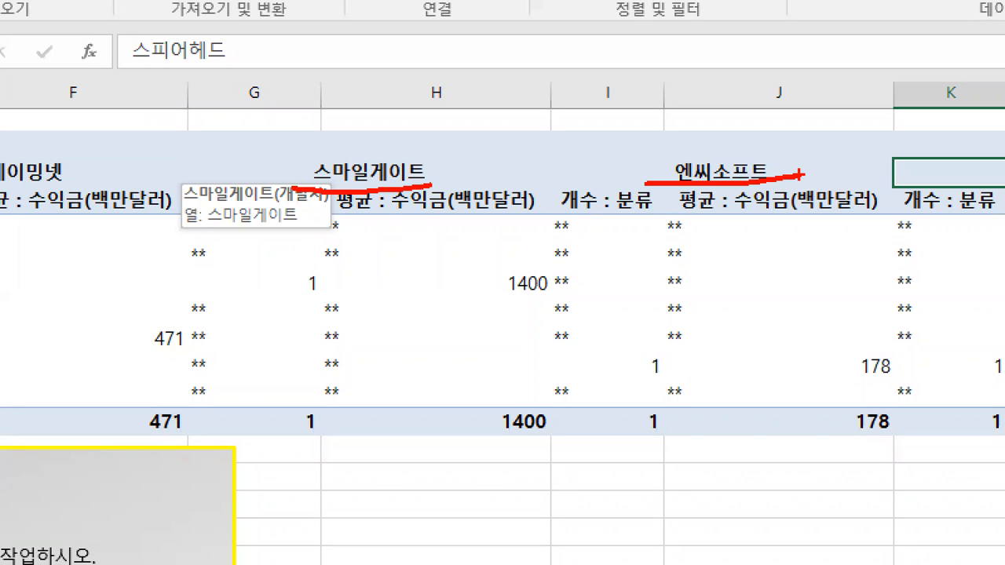
mouse_move(512, 49)
mouse_down()
mouse_move(535, 67)
mouse_move(523, 92)
mouse_move(549, 180)
mouse_move(570, 161)
mouse_up()
drag(523, 256, 552, 310)
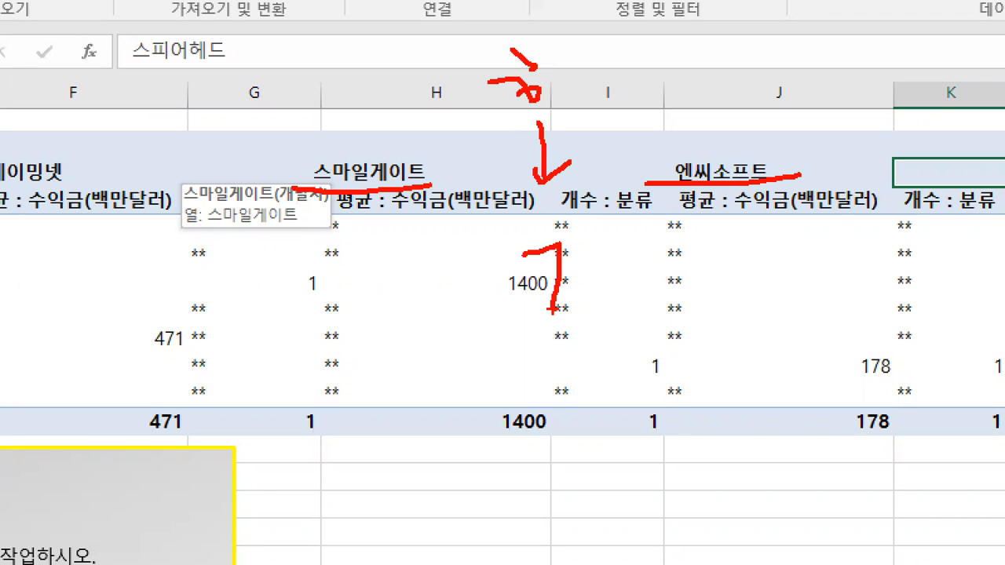
mouse_move(320, 117)
mouse_down()
mouse_move(303, 153)
mouse_move(340, 154)
mouse_move(280, 161)
mouse_move(379, 126)
mouse_move(354, 187)
mouse_up()
mouse_move(930, 160)
mouse_down()
mouse_move(816, 78)
mouse_move(370, 118)
mouse_move(267, 161)
mouse_move(290, 189)
mouse_move(267, 144)
mouse_up()
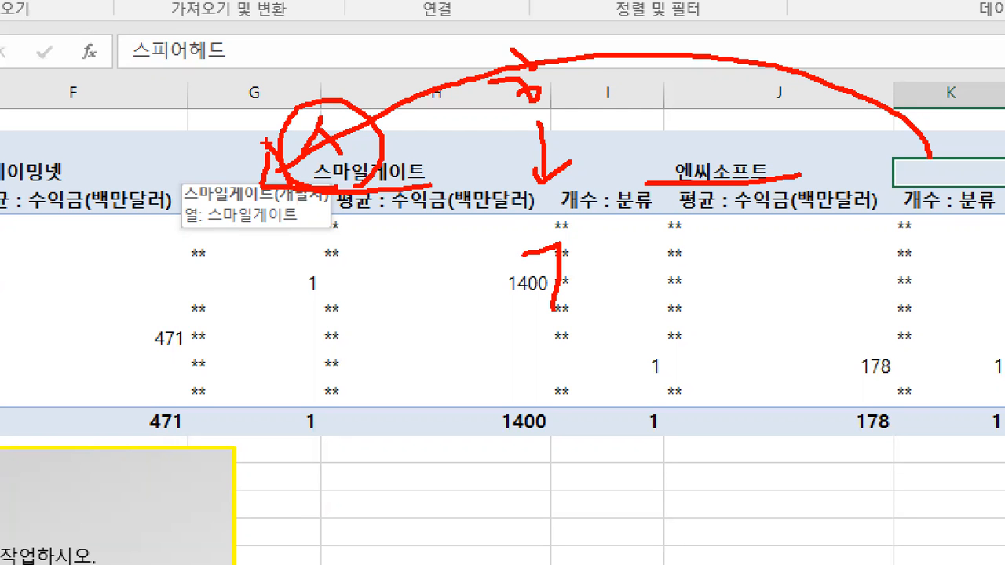
key(Escape)
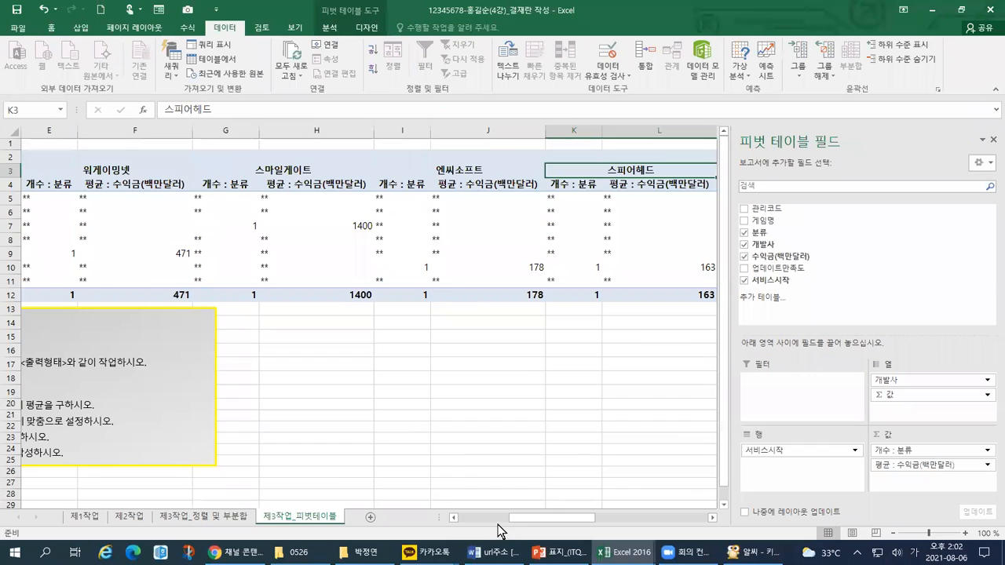
Step: Center the pivot table values in C5:H12 horizontally and apply the comma style to them
click(496, 519)
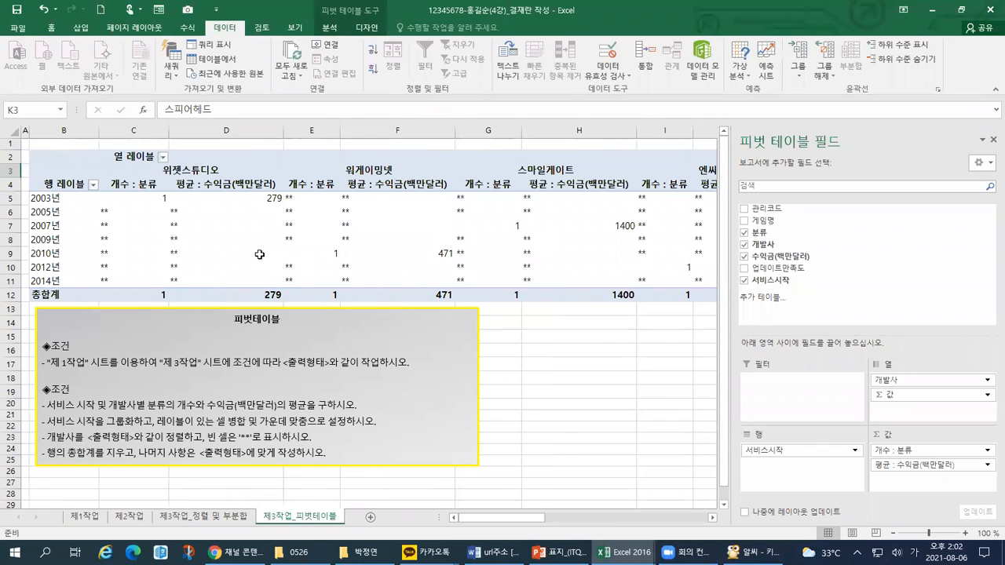
click(127, 199)
drag(127, 199, 454, 289)
mouse_move(453, 288)
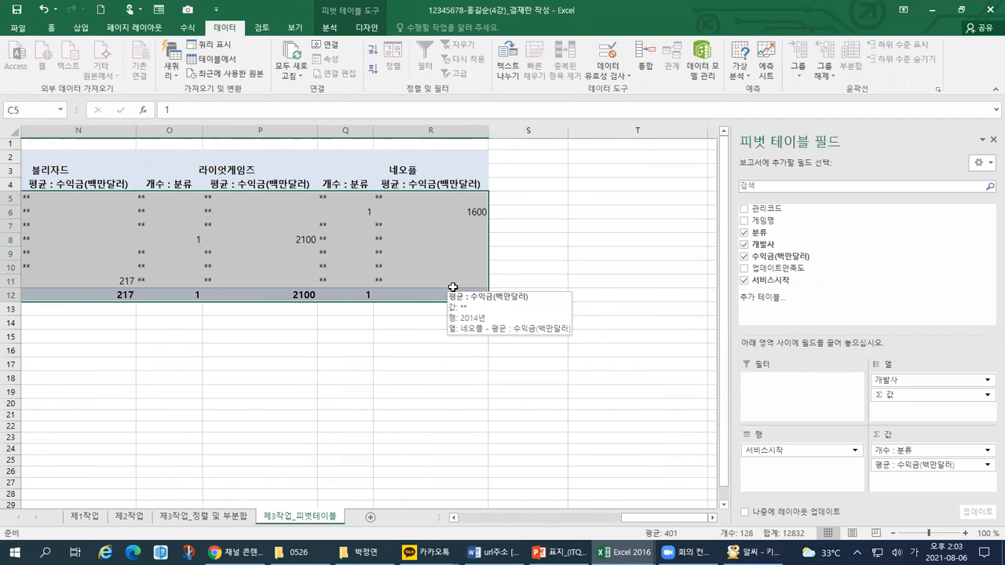
drag(618, 519, 463, 532)
drag(601, 199, 314, 280)
drag(206, 283, 136, 299)
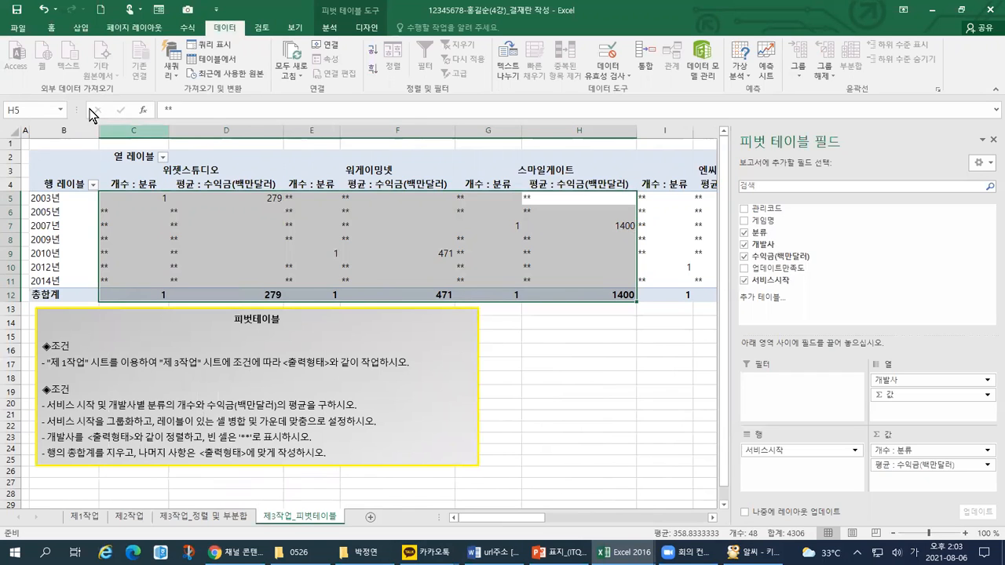
click(52, 28)
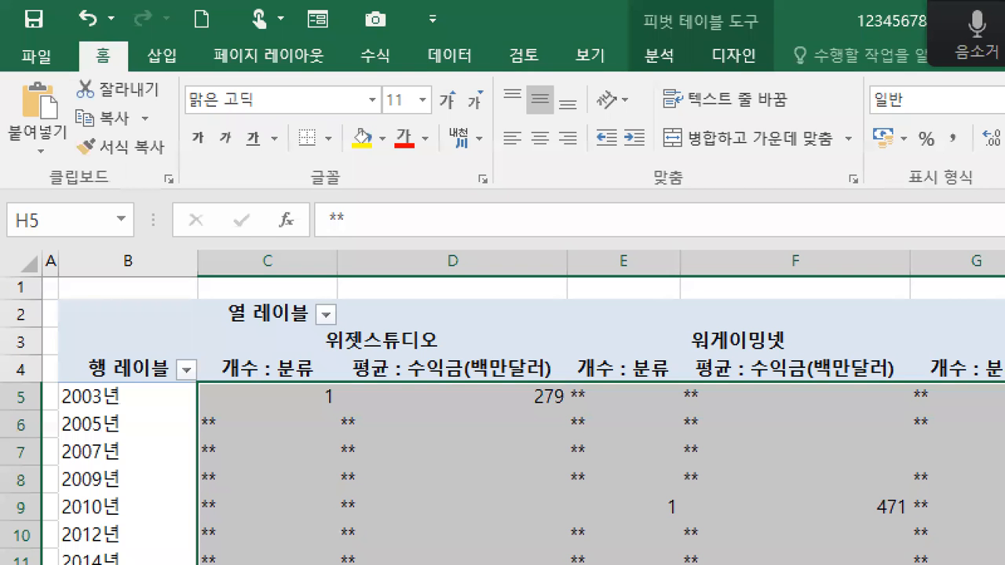
mouse_move(130, 43)
mouse_down()
mouse_move(81, 46)
mouse_move(126, 66)
mouse_up()
mouse_move(1003, 206)
mouse_down()
mouse_move(910, 192)
mouse_move(988, 181)
mouse_move(957, 208)
mouse_up()
mouse_move(955, 143)
mouse_down()
mouse_move(954, 157)
mouse_move(969, 144)
mouse_move(936, 118)
mouse_move(968, 148)
mouse_up()
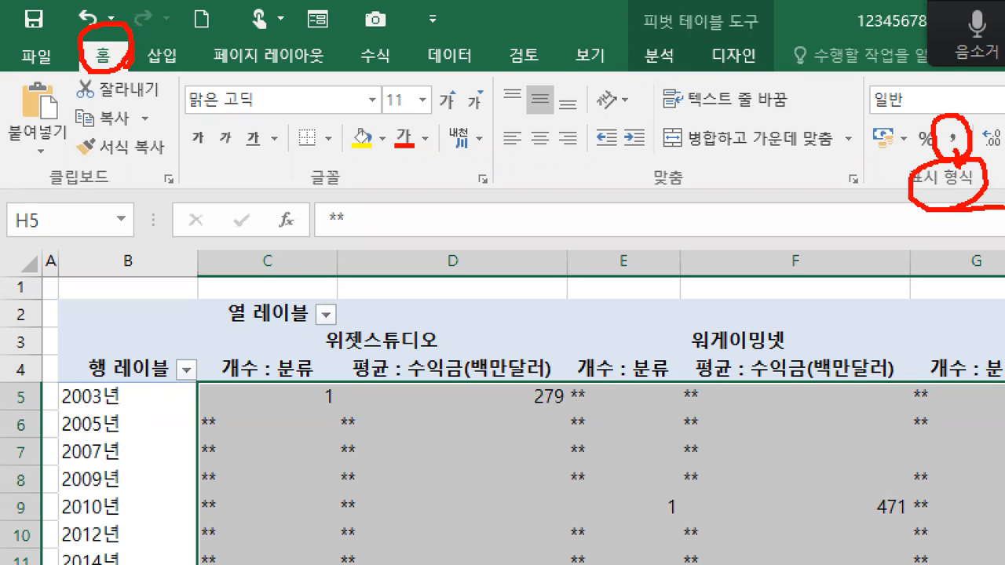
mouse_move(559, 148)
mouse_down()
mouse_move(515, 124)
mouse_move(563, 142)
mouse_move(547, 166)
mouse_up()
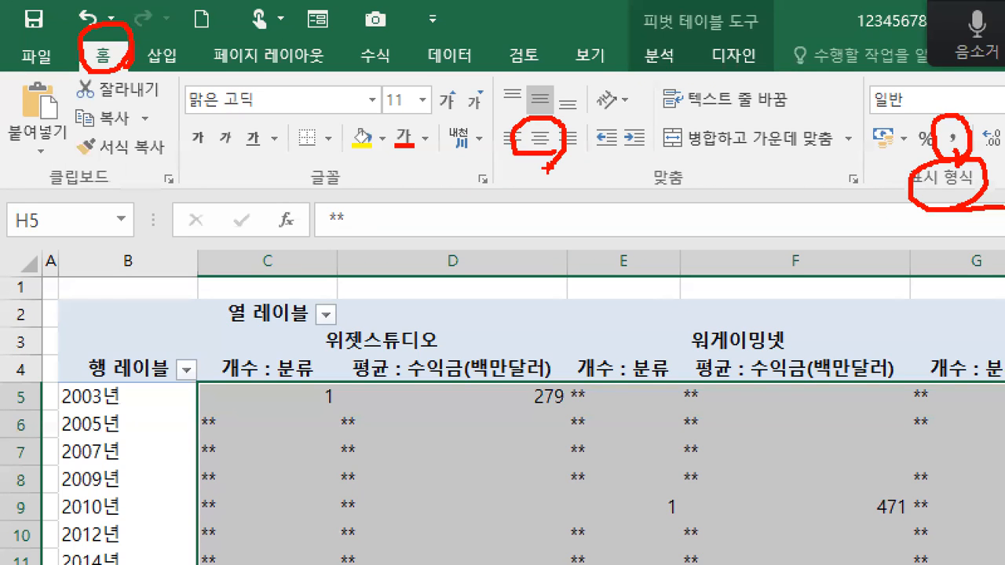
drag(534, 342, 499, 418)
mouse_move(493, 397)
mouse_down()
mouse_move(503, 420)
mouse_move(519, 398)
mouse_up()
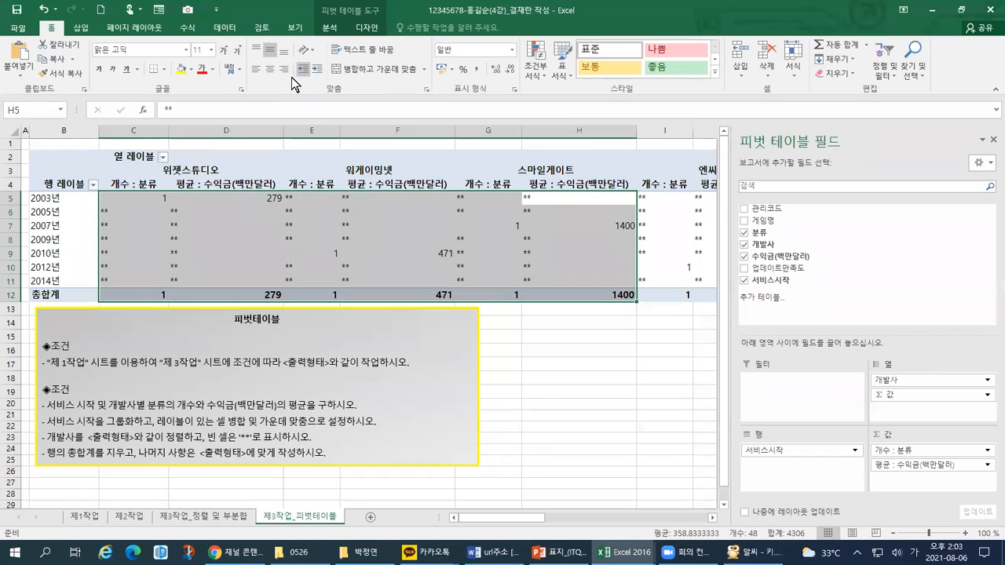
click(276, 71)
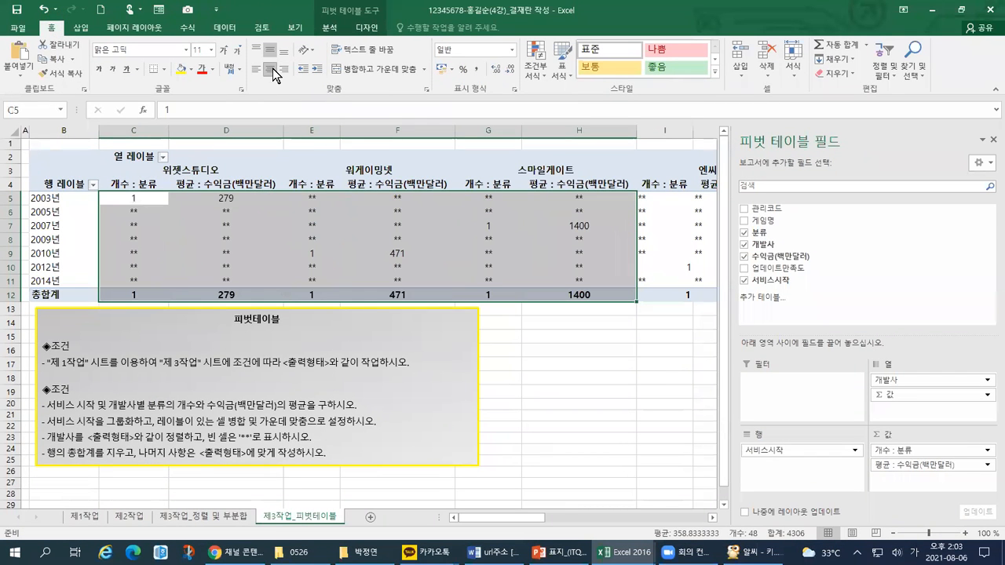
click(473, 69)
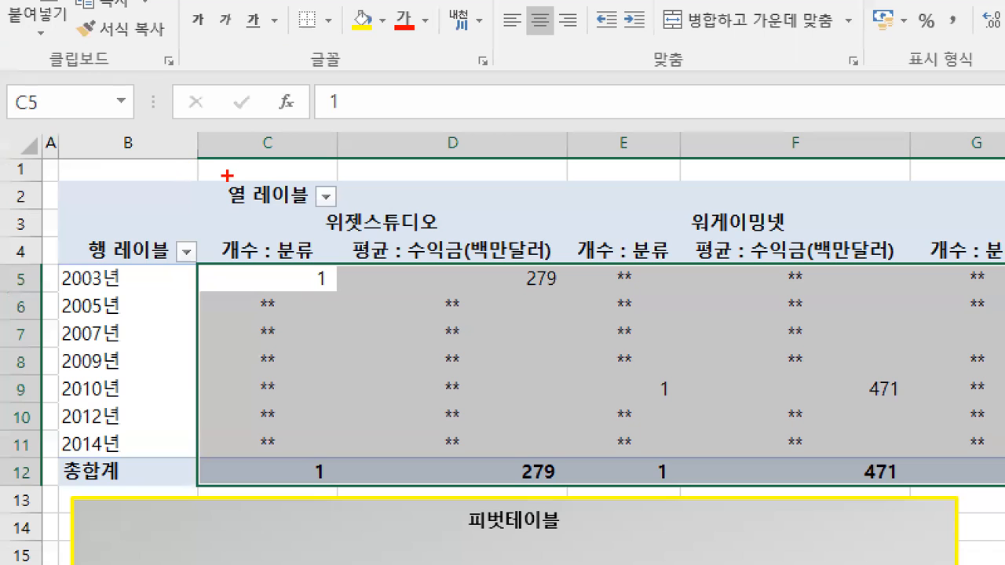
Step: Rename the pivot table's 열 레이블 heading in C2 as 개발사
mouse_move(227, 176)
mouse_down()
mouse_move(287, 217)
mouse_move(320, 173)
mouse_move(220, 176)
mouse_up()
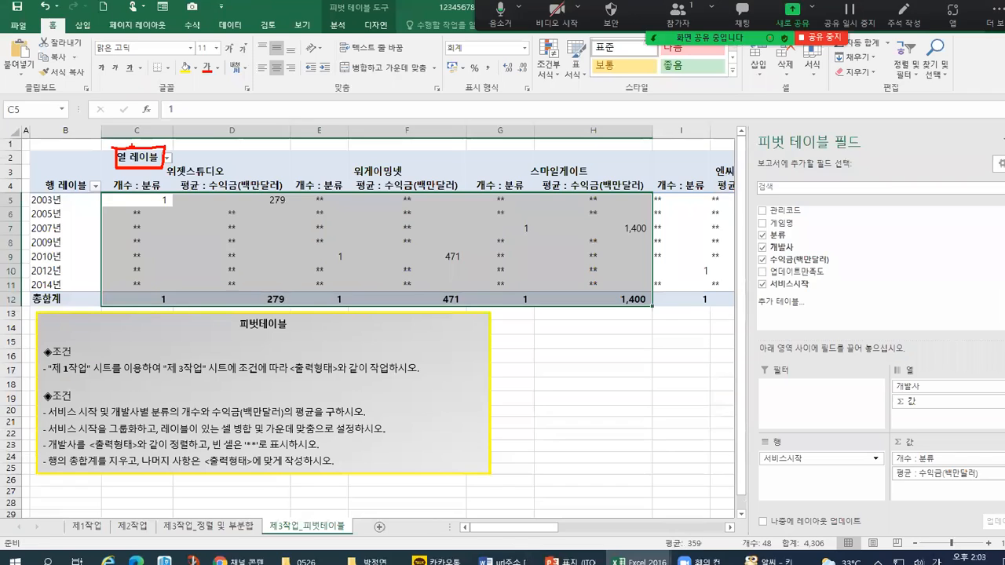
click(287, 197)
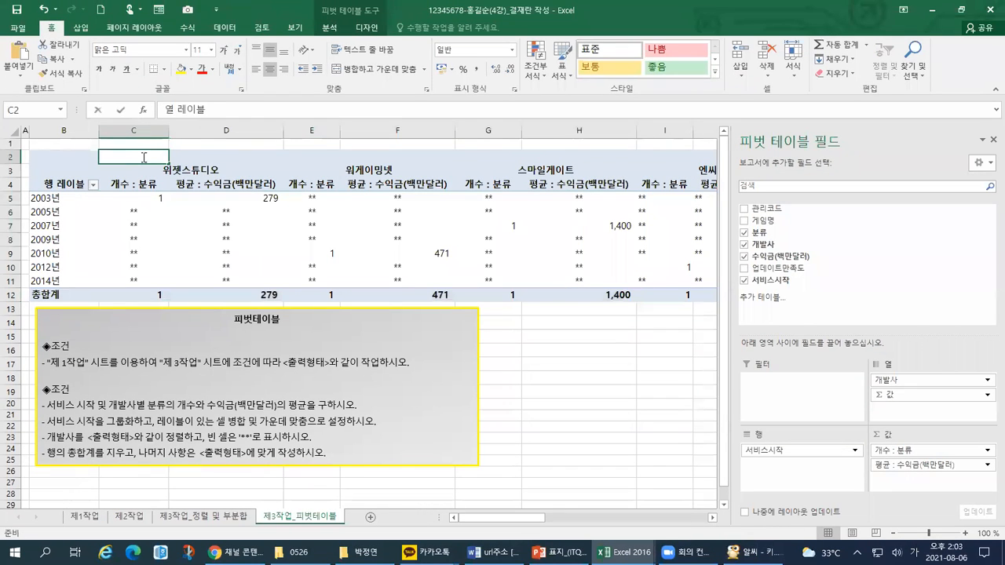
text(개발사)
key(Return)
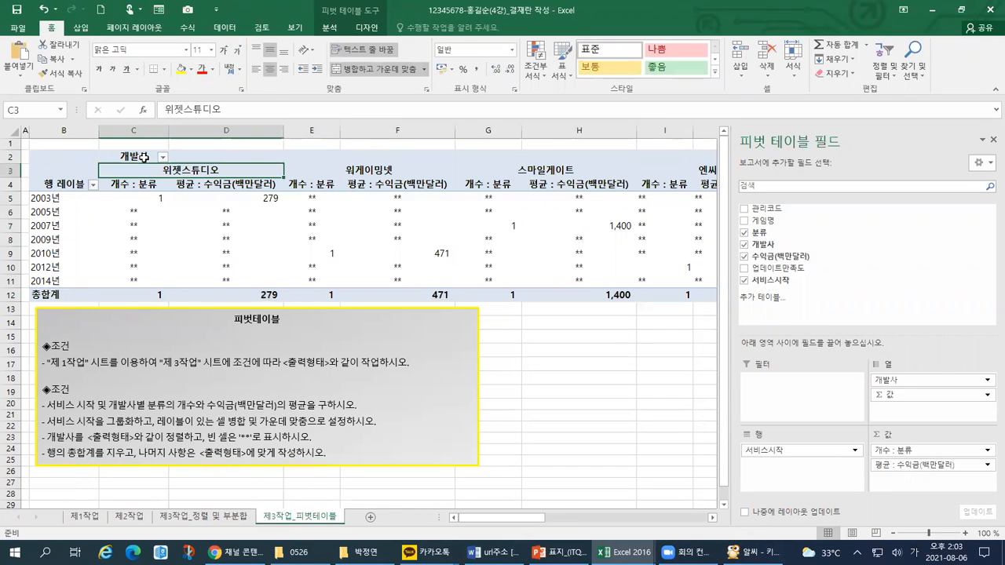
Step: Rename the pivot table's 행 레이블 heading in B4 as 서비스시작
click(65, 187)
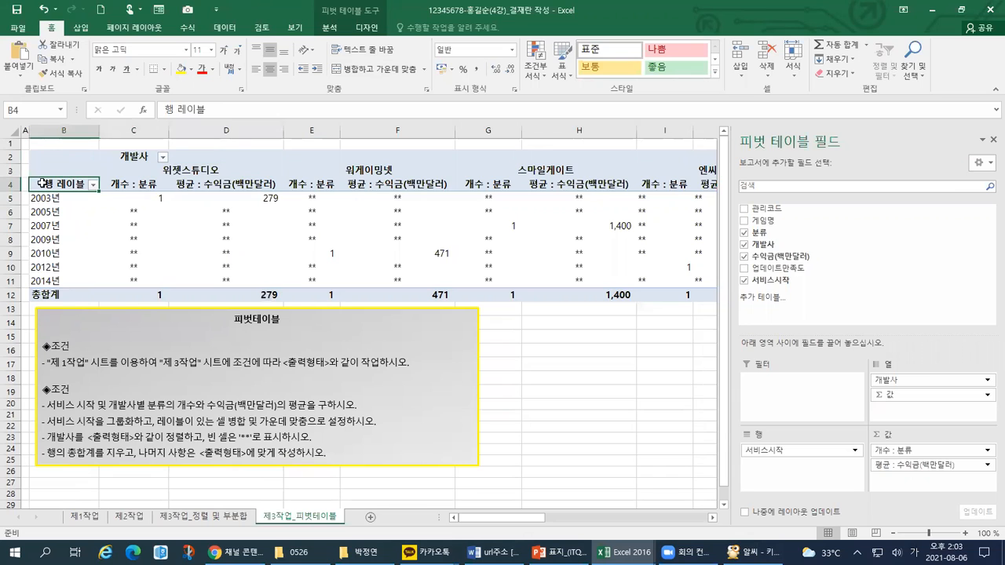
drag(227, 110, 149, 110)
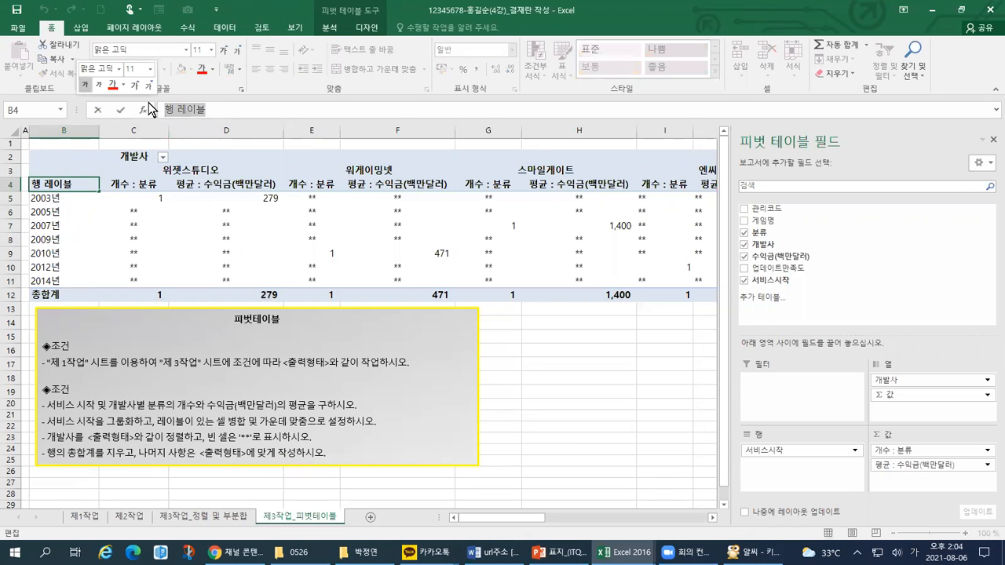
text(서비스시작)
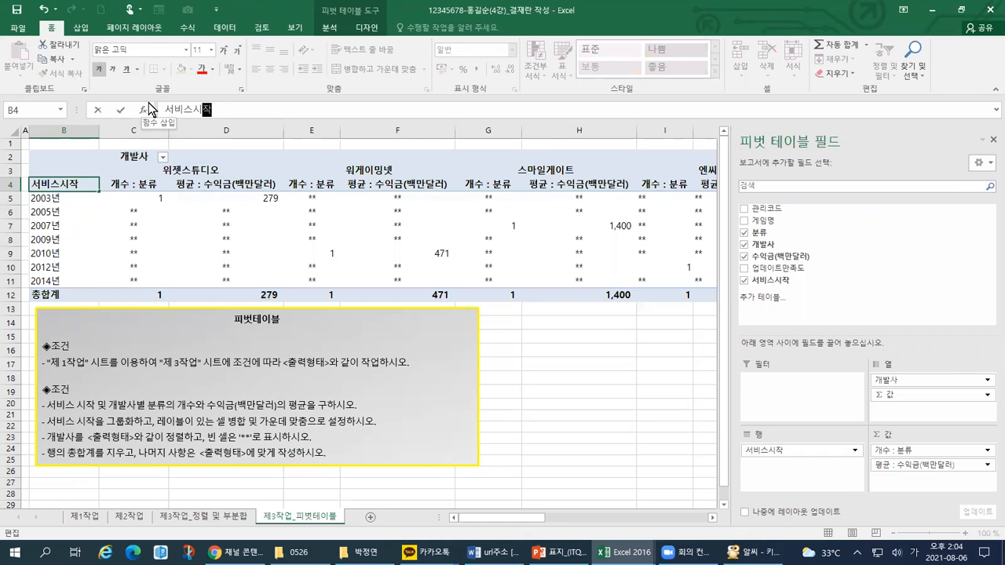
key(Return)
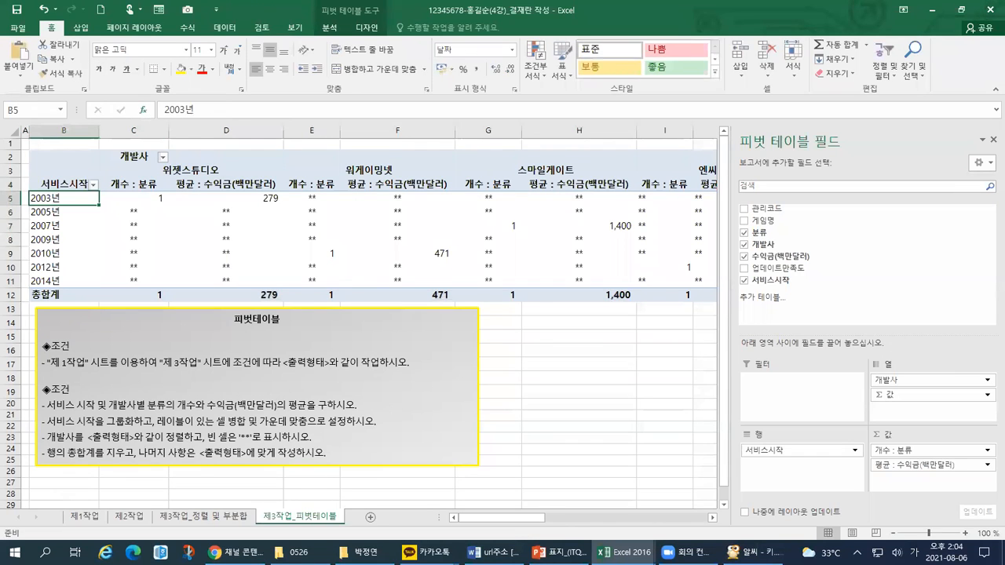
Step: Close the finished pivot table workbook
drag(232, 189, 238, 174)
drag(72, 231, 95, 226)
double_click(281, 20)
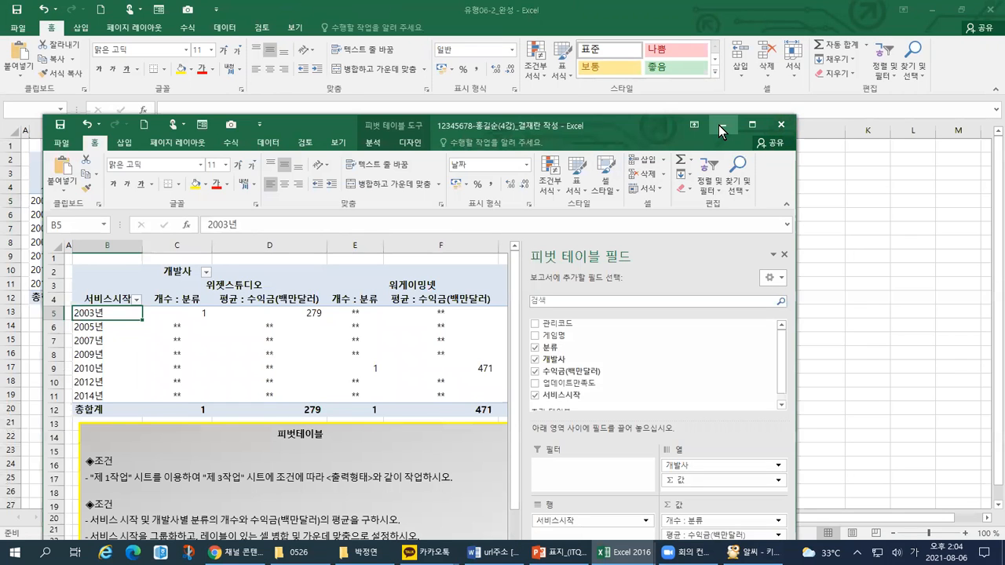
click(782, 123)
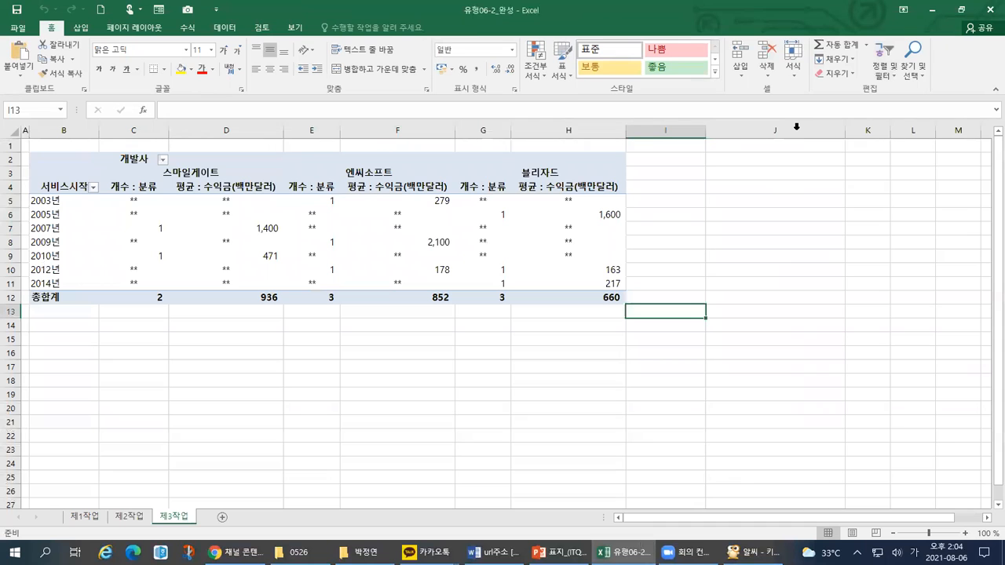
Step: Open the workbook 0804_피벗테이블(개발사) from the 0526 folder
key(super+d)
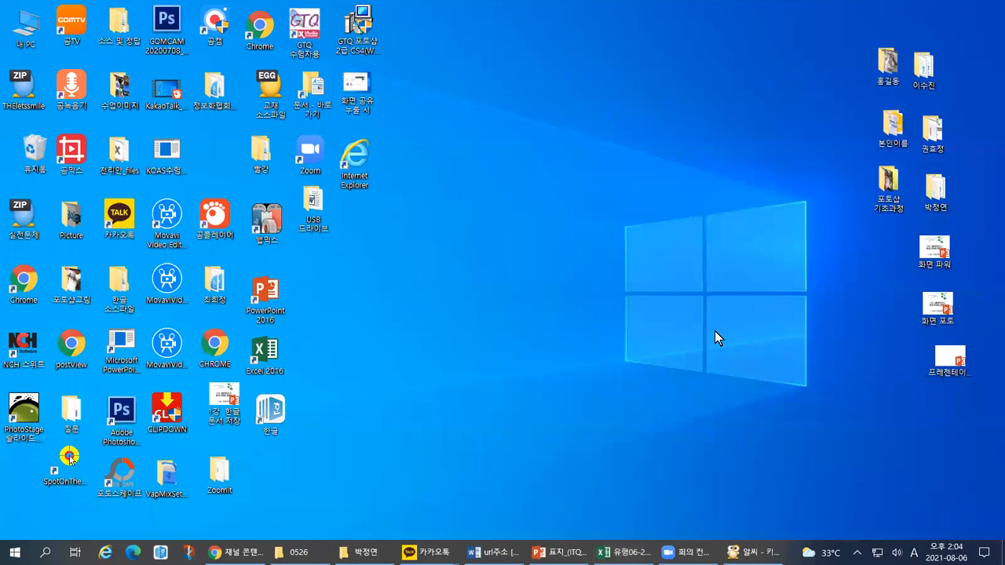
click(625, 553)
key(super+d)
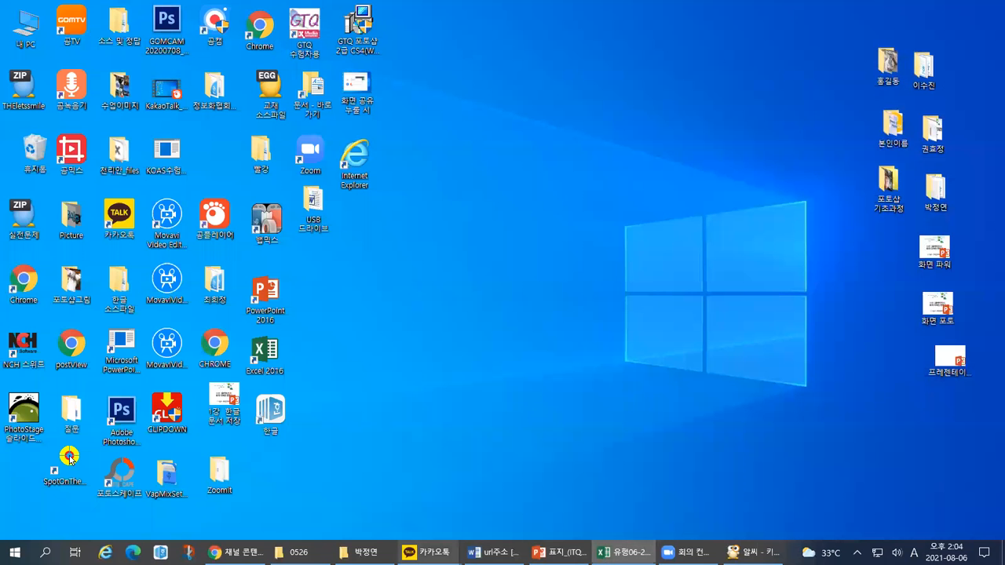
click(291, 553)
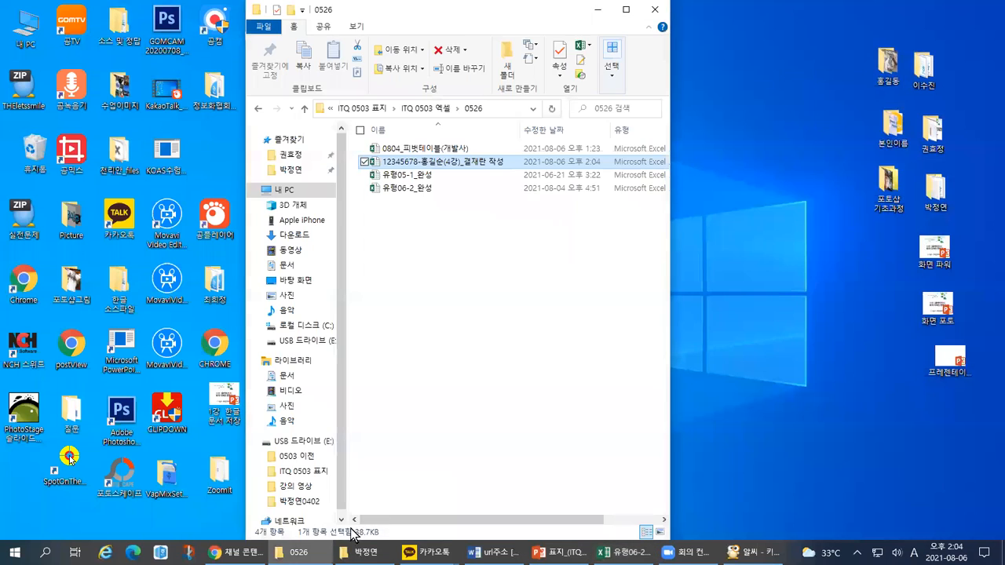
click(411, 147)
double_click(452, 148)
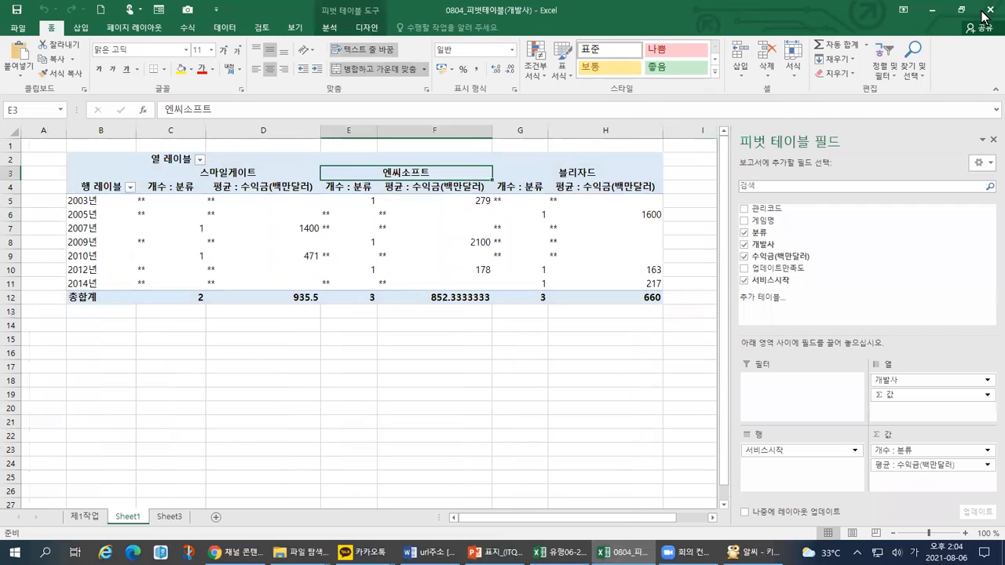
Step: Try to delete the grouped sheets Sheet1 and Sheet3 together, and ungroup them
ctrl+click(169, 516)
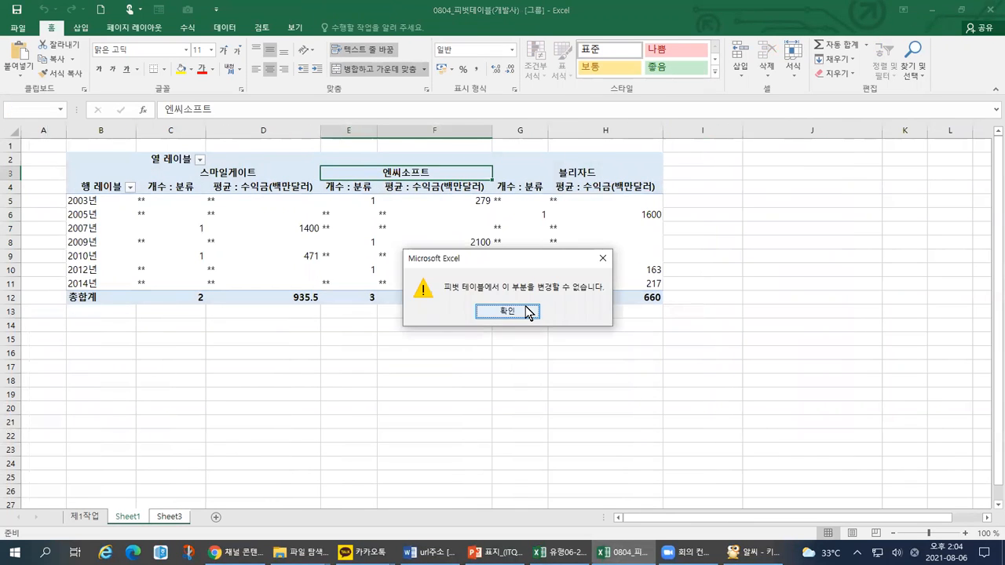
click(482, 323)
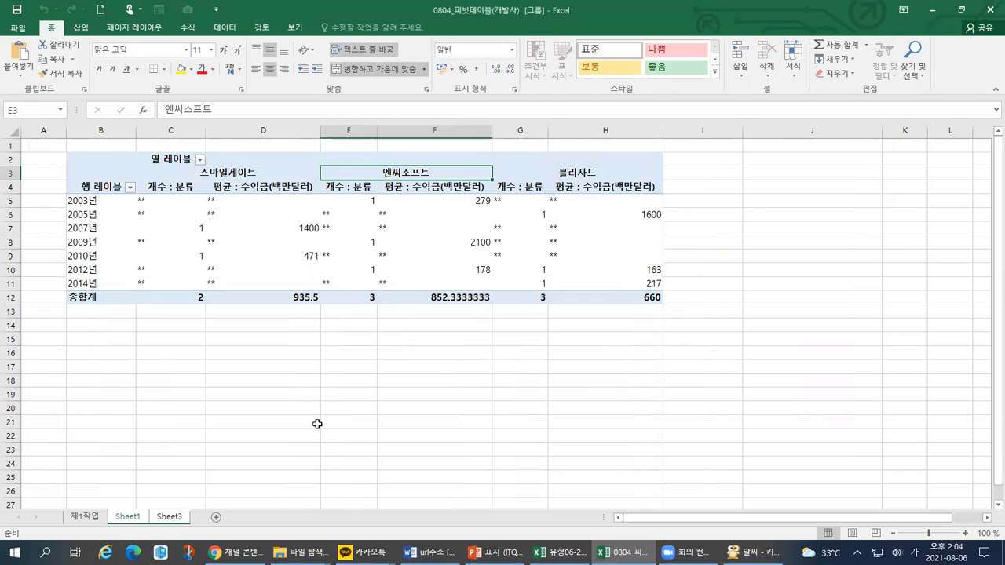
click(317, 422)
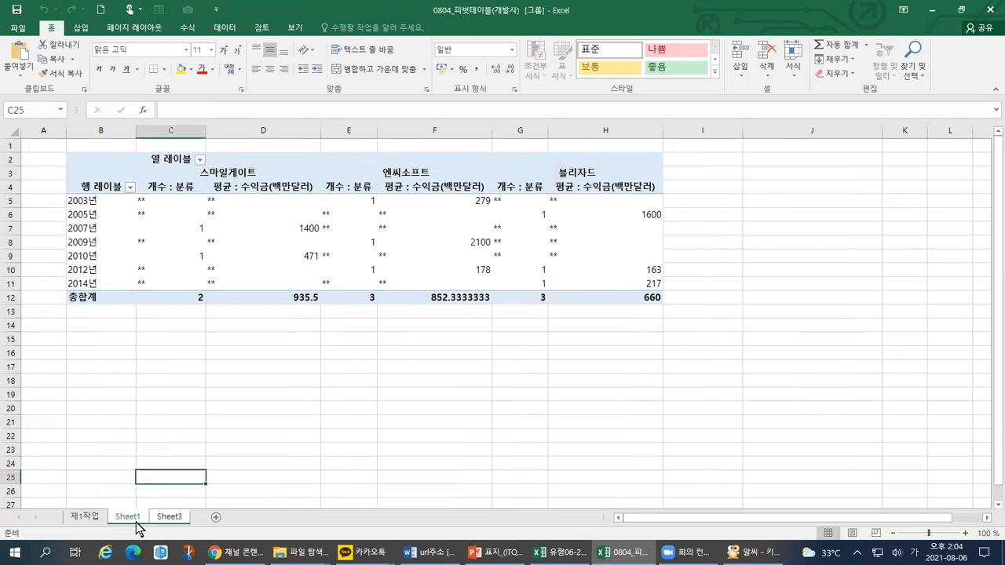
click(210, 494)
click(93, 518)
Step: Delete Sheet1 and Sheet3 from the workbook, keeping only the 제1작업 sheet
click(127, 519)
right_click(127, 519)
click(146, 387)
click(470, 309)
right_click(131, 519)
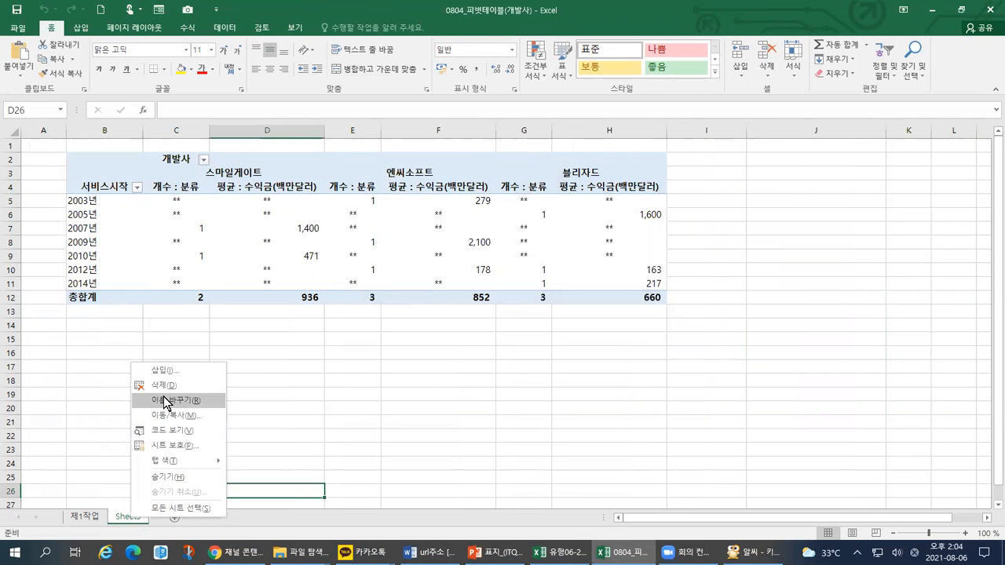
click(148, 386)
click(463, 314)
click(416, 362)
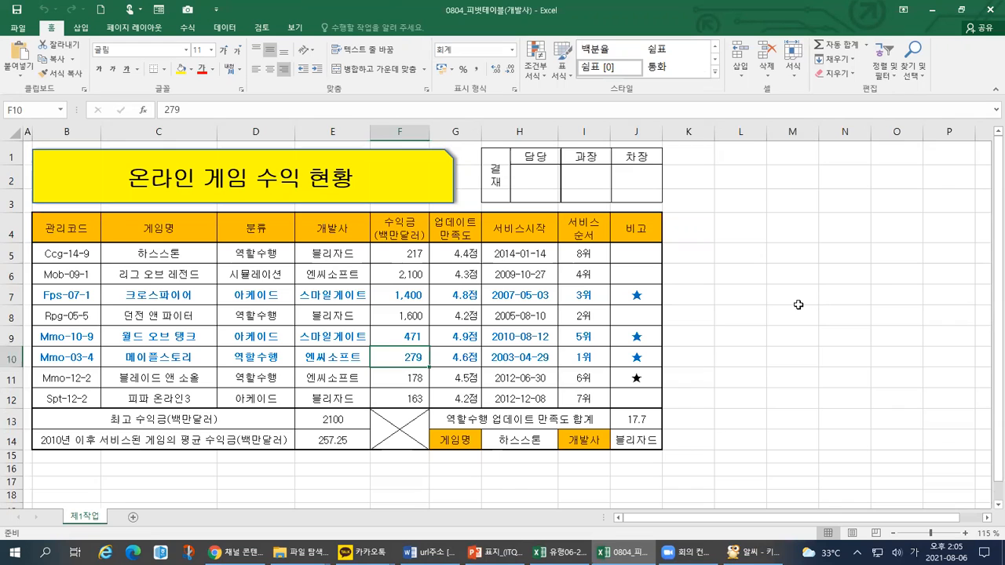
Step: Start saving a copy of the workbook in the 0526 folder, and decline overwriting 유형05-1_완성
click(16, 31)
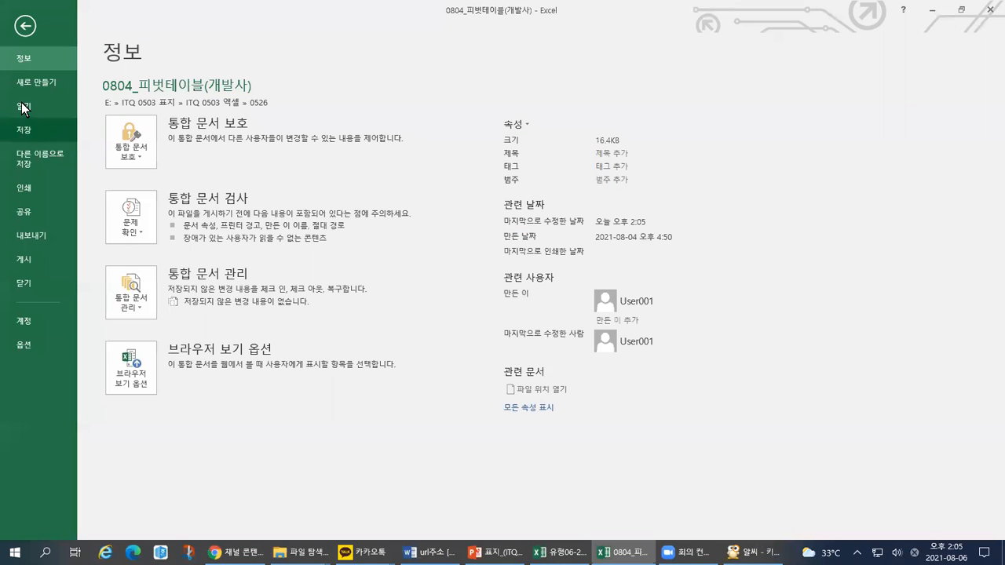
click(24, 161)
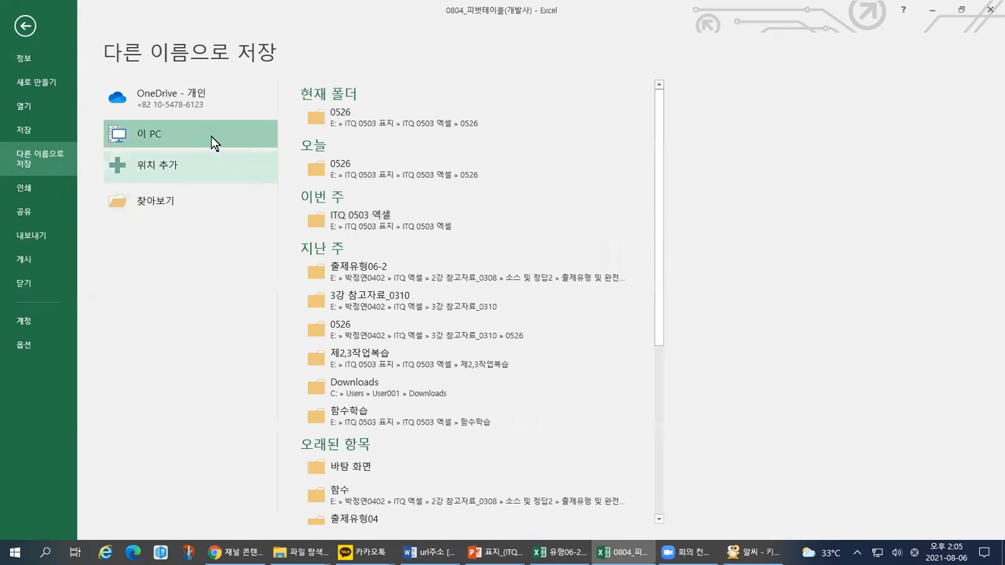
click(379, 120)
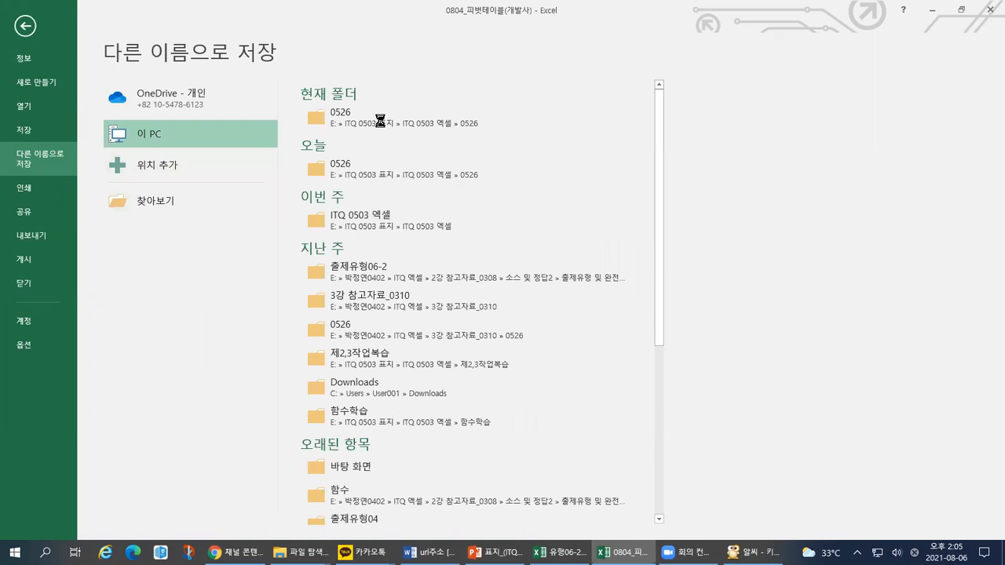
double_click(379, 119)
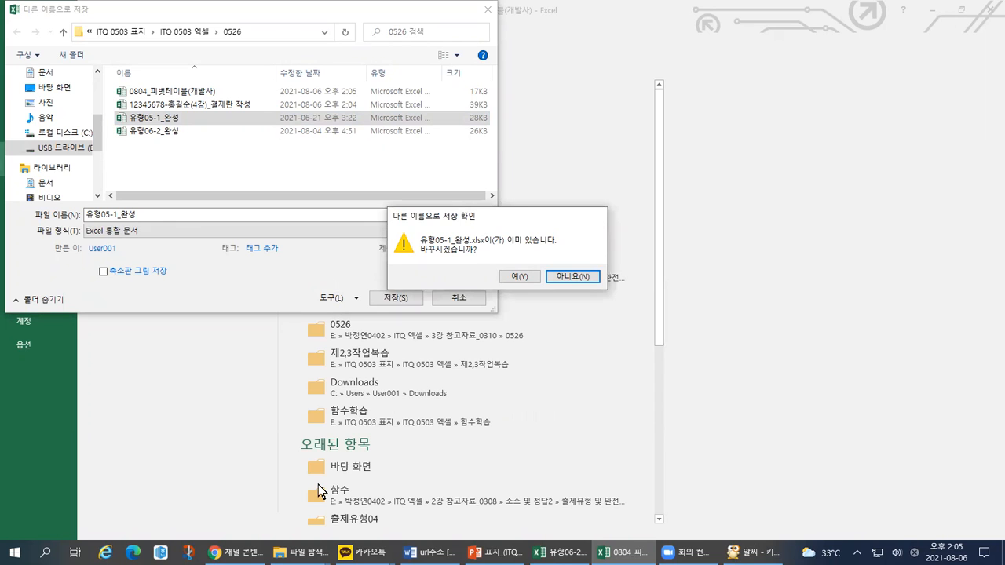
key(Escape)
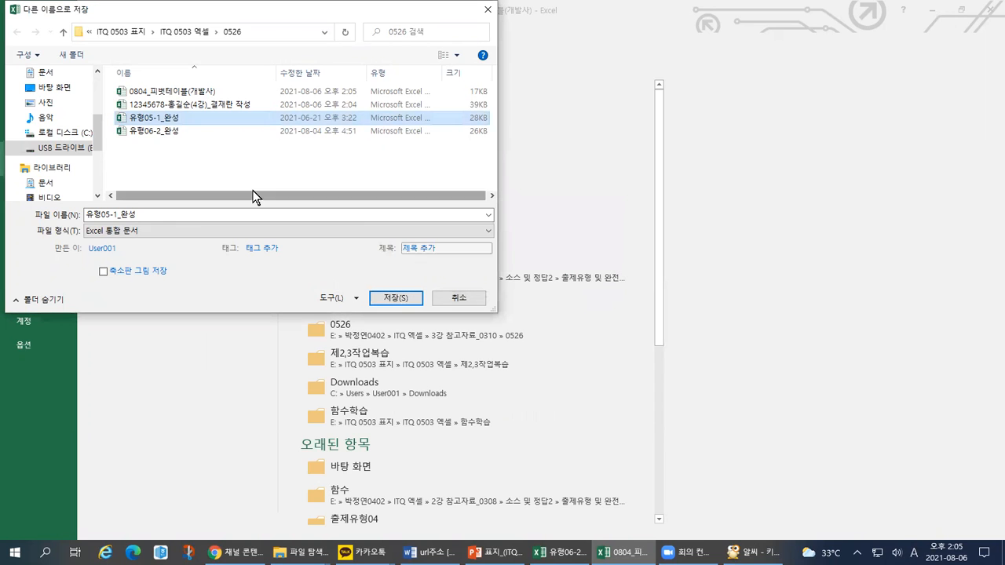
Step: Name the workbook copy 0804_피벗테이블(개발사) - 문제 and save it
click(167, 92)
click(154, 215)
click(191, 214)
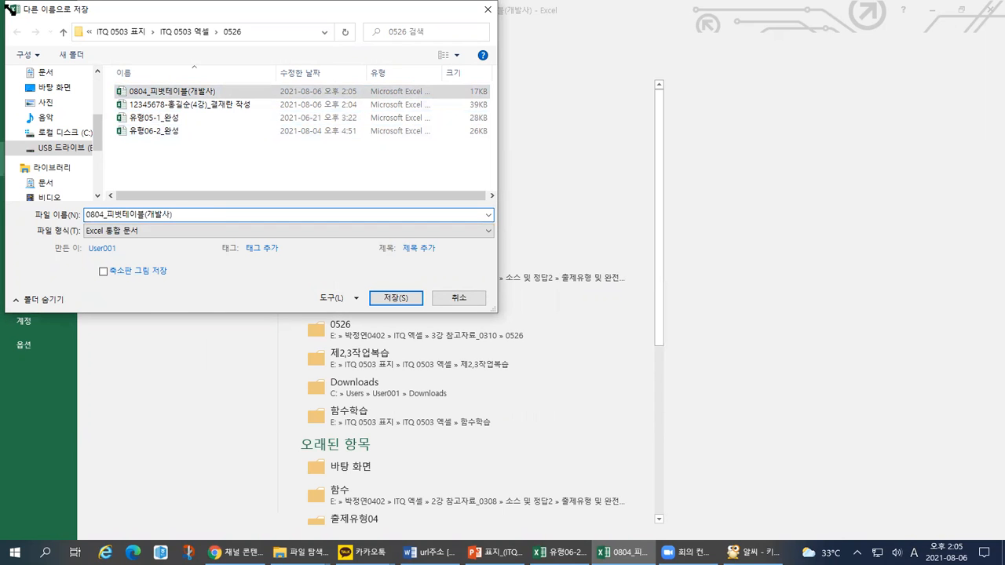
text(- ans)
key(BackSpace)
key(BackSpace)
key(BackSpace)
key(Hangul)
text(문제)
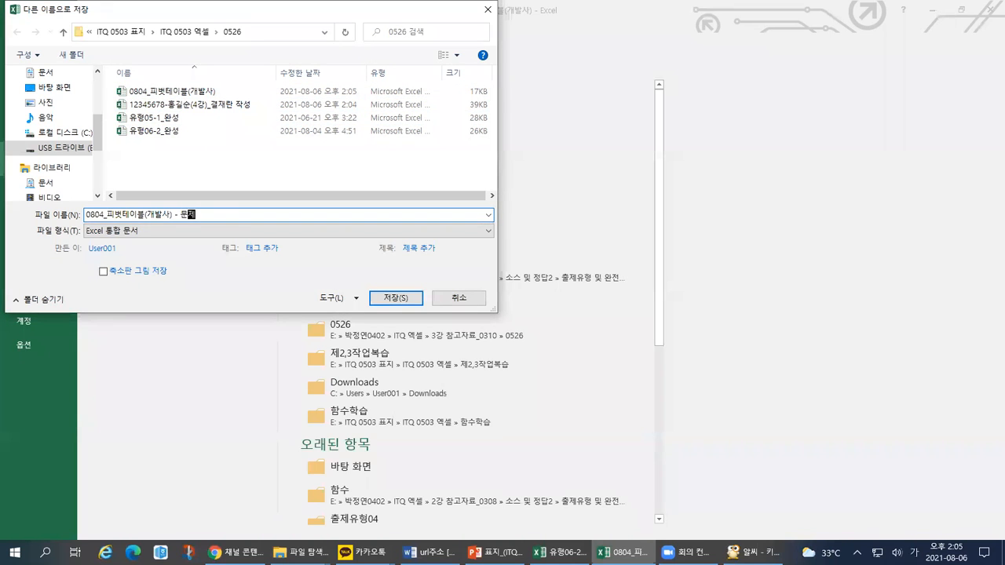
key(Return)
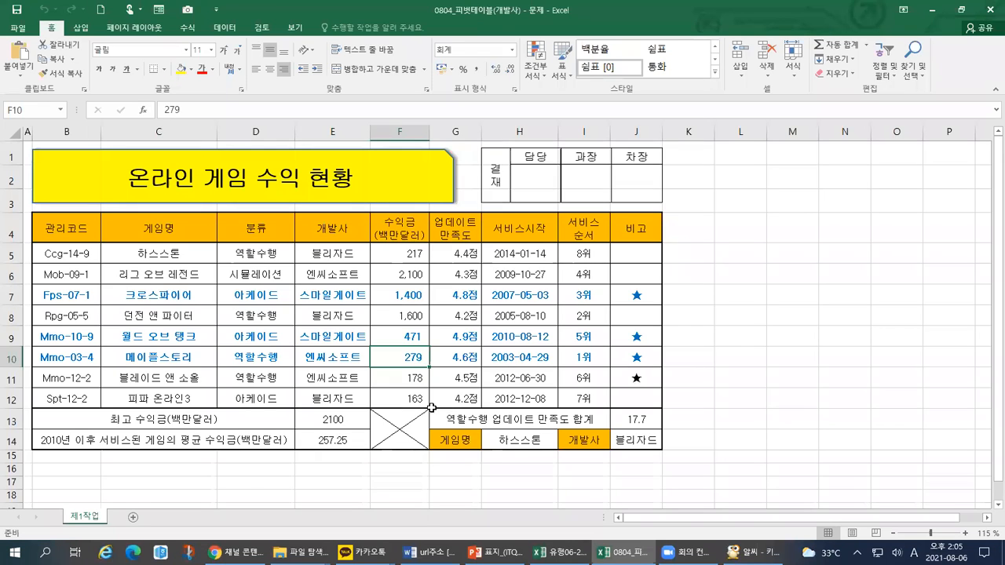
Step: Switch to the 유형06-2_완성 workbook and delete its 제3작업 and 제2작업 sheets
click(559, 552)
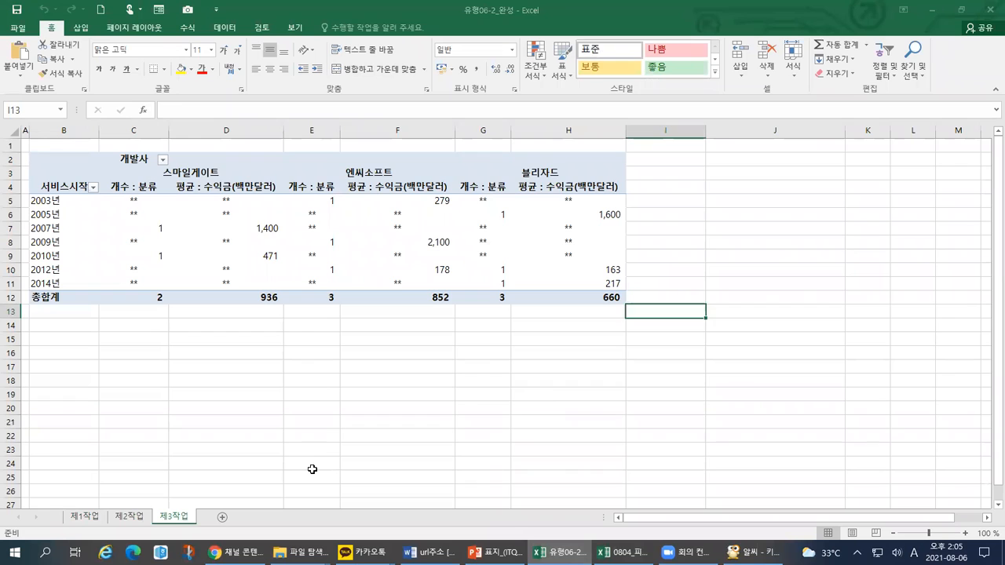
click(195, 492)
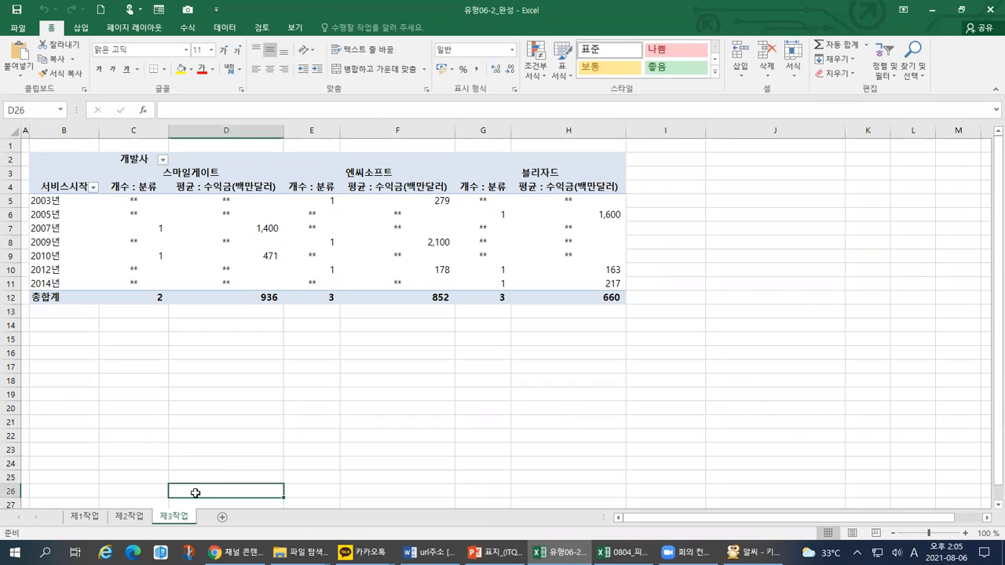
right_click(180, 519)
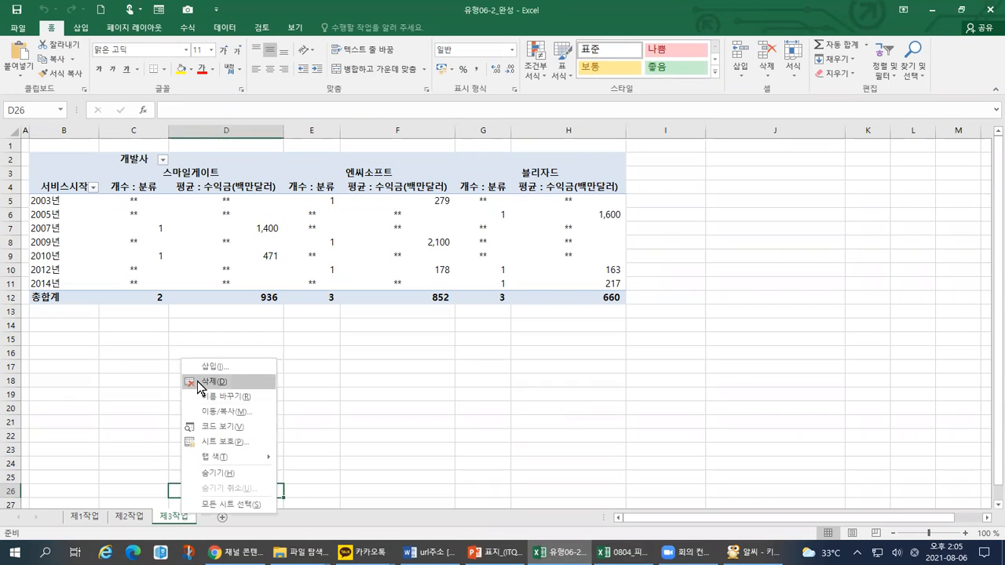
click(200, 382)
key(Return)
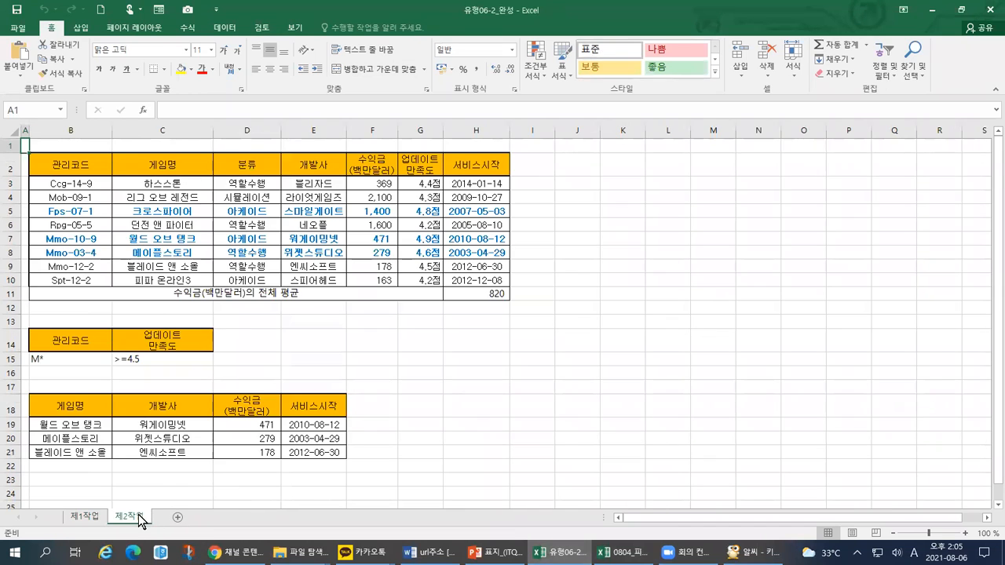
right_click(140, 516)
click(165, 383)
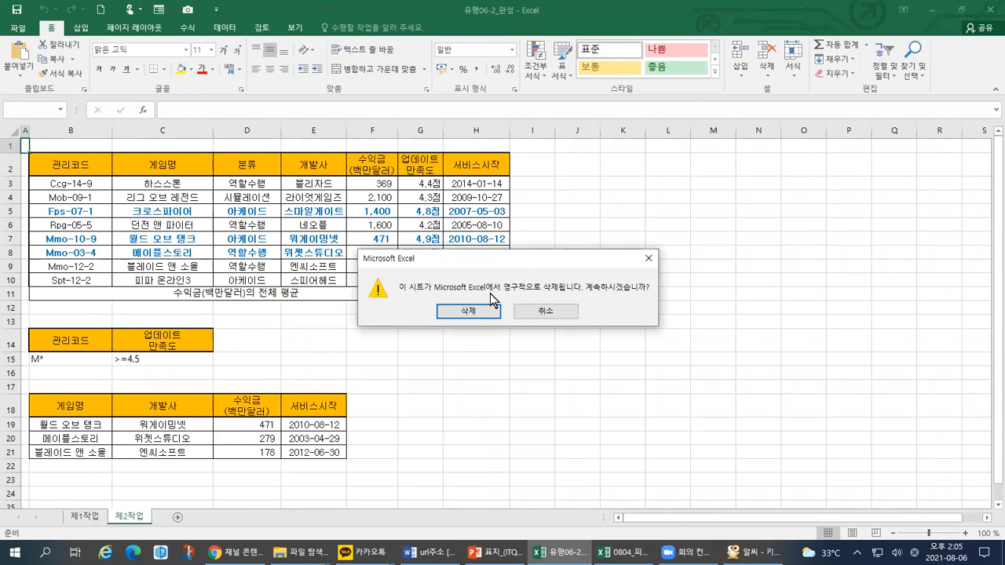
click(483, 312)
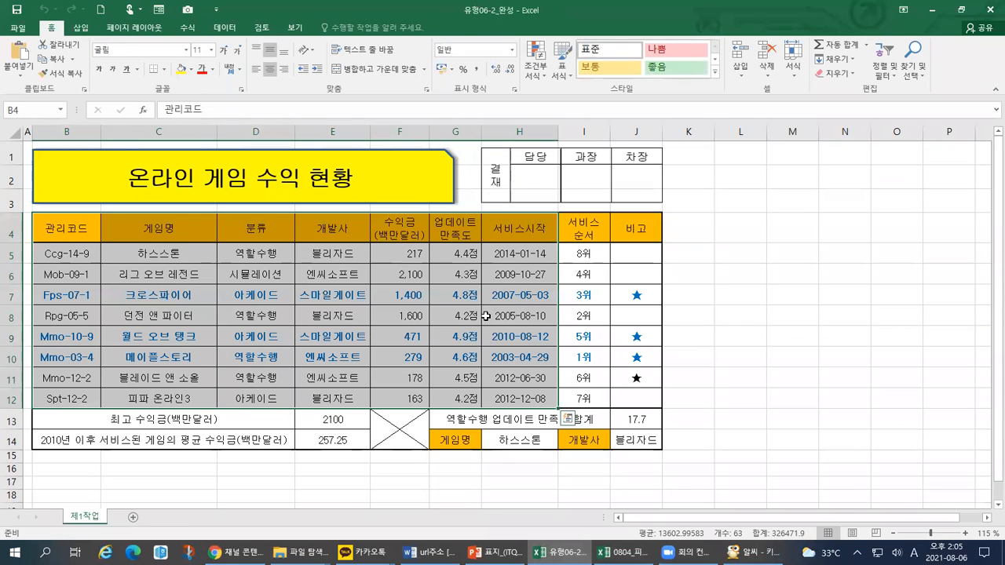
Step: Start saving the reduced 유형06-2_완성 workbook under another name in the 0526 folder
click(17, 27)
click(39, 157)
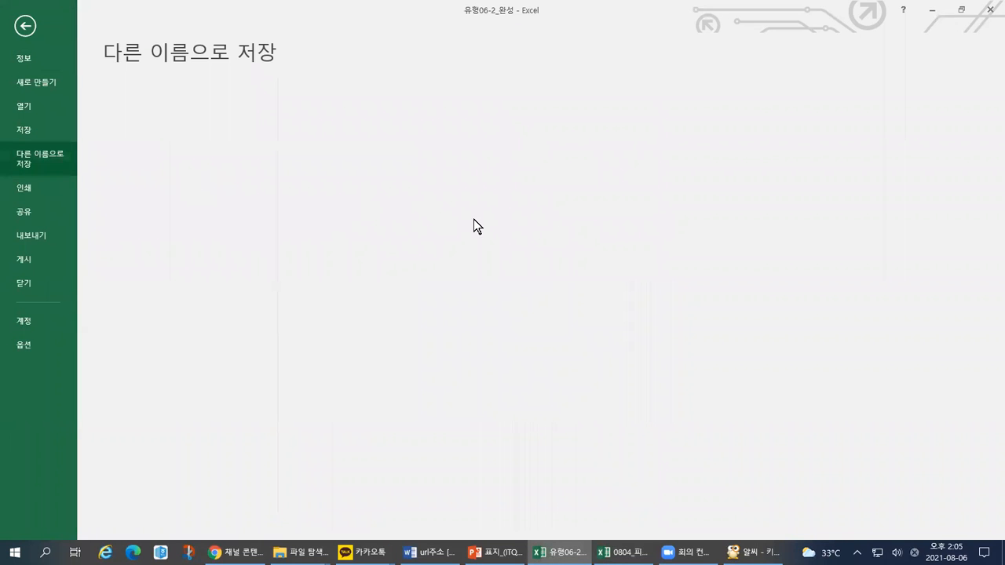
click(202, 172)
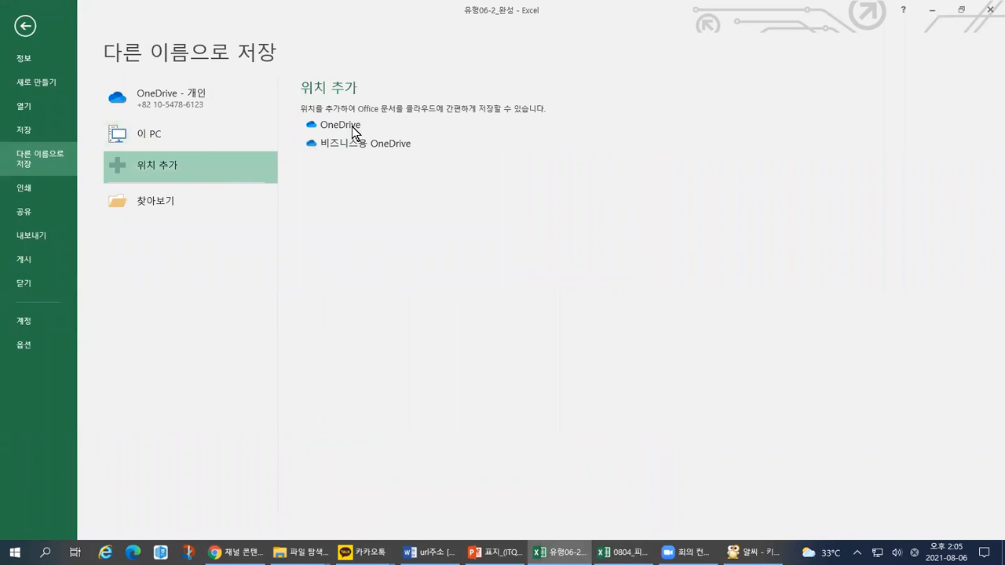
click(192, 138)
click(396, 122)
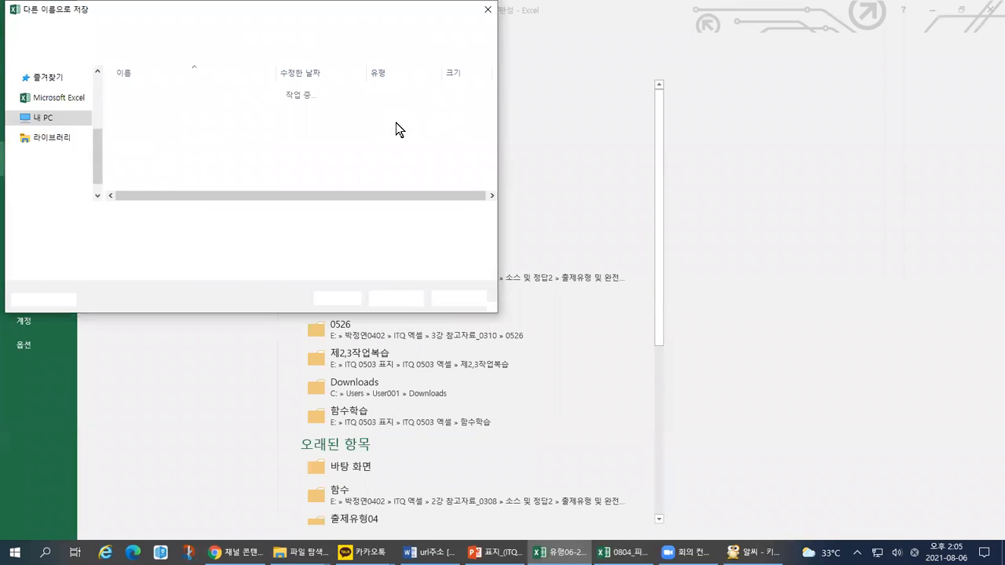
Step: Name the workbook copy "0806_피벗테이블(개발사) -" and save it
click(144, 212)
key(ctrl+a)
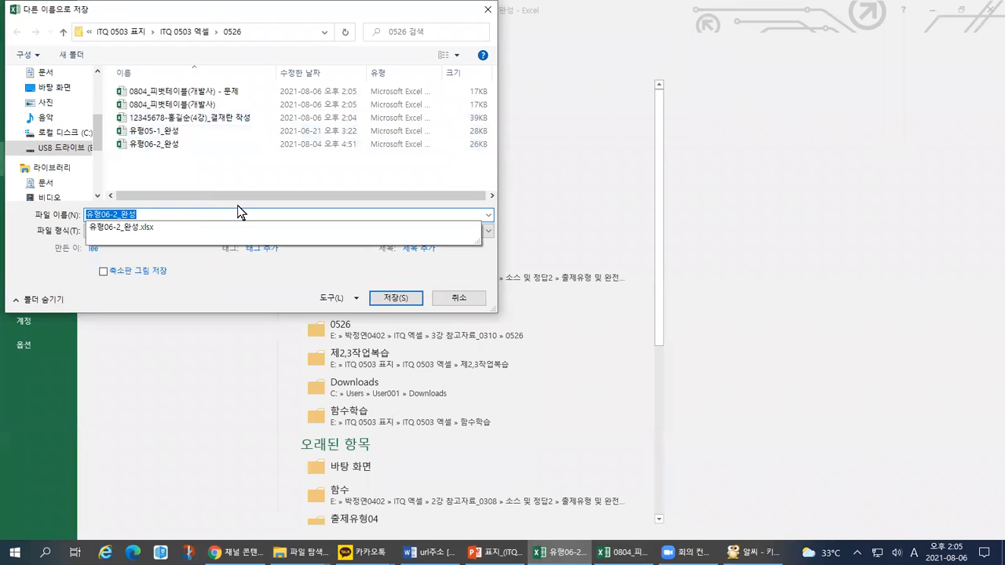
text(0805)
text(_)
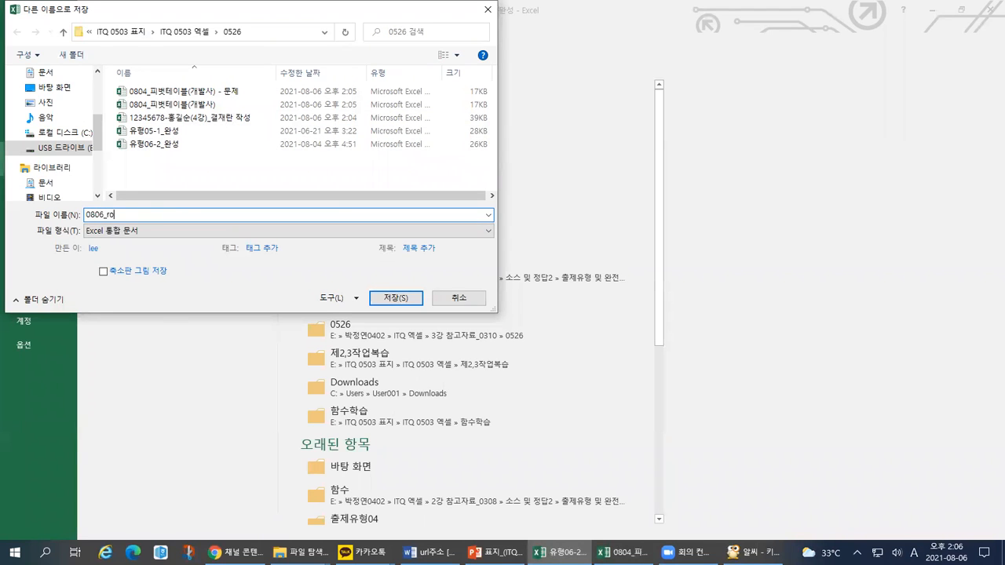
text(피벗)
text(테이블 )
text(문)
key(BackSpace)
text(개발사) - 문제)
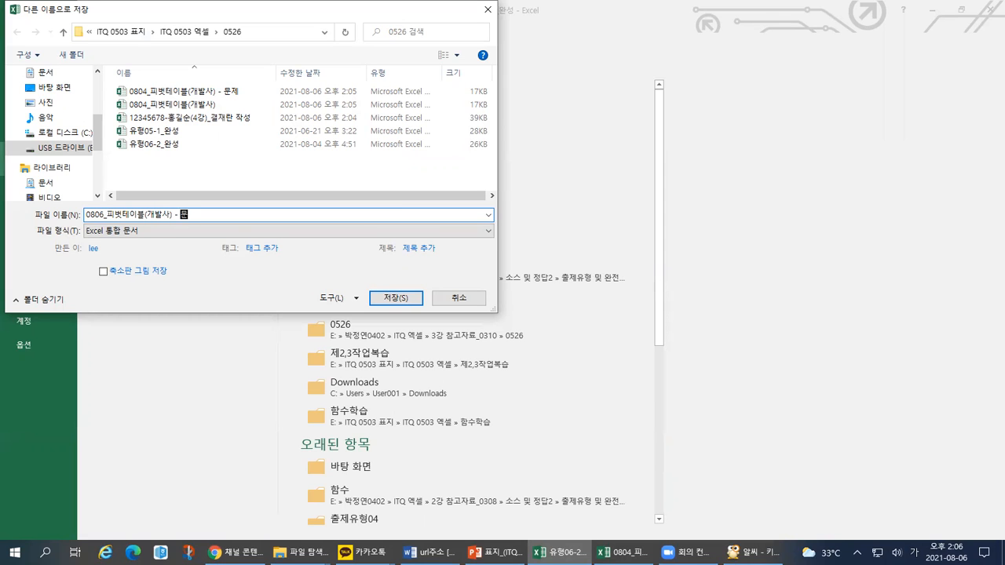
key(BackSpace)
key(BackSpace)
key(BackSpace)
key(Return)
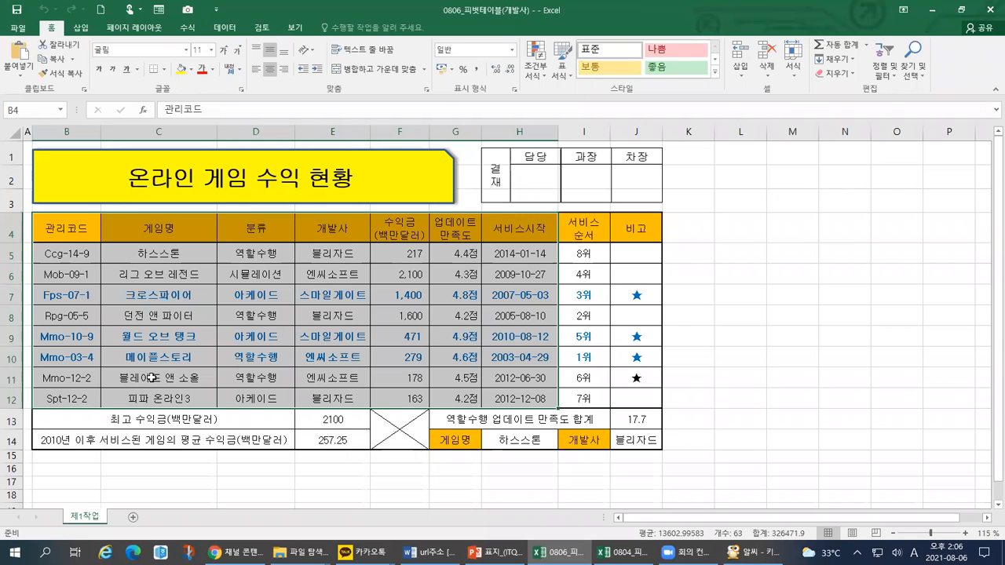
Step: Compare the 0806 and 0804 workbooks, and close the 0806 one, leaving 0804_피벗테이블(개발사) - 문제 open
key(alt+Tab)
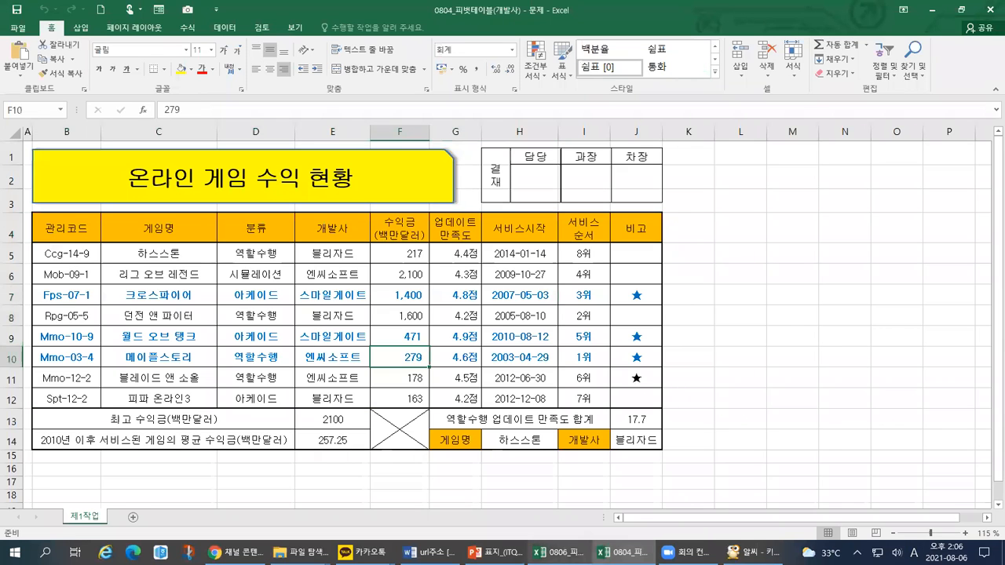
key(alt+Tab)
key(alt+Tab)
key(alt+Tab)
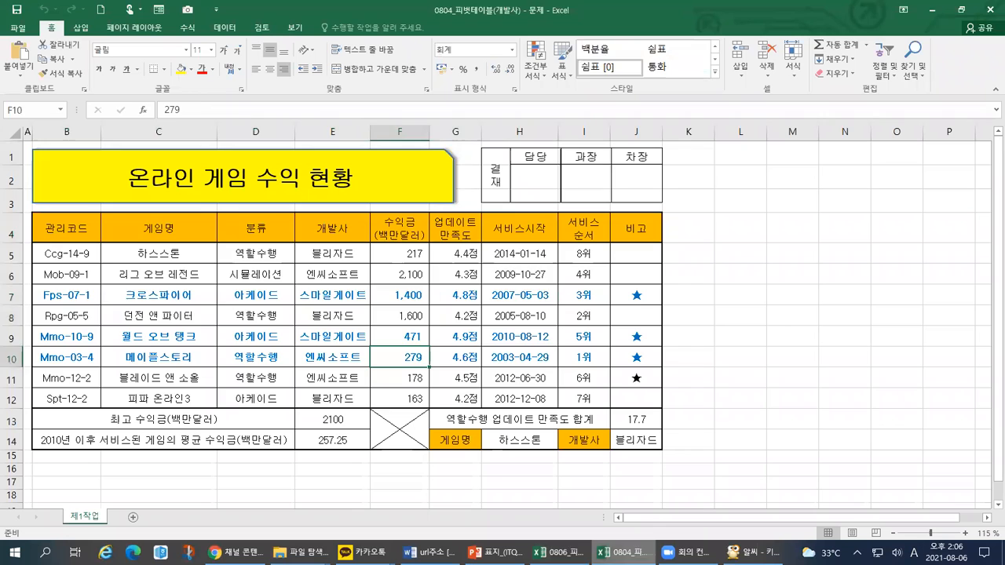
key(alt+Tab)
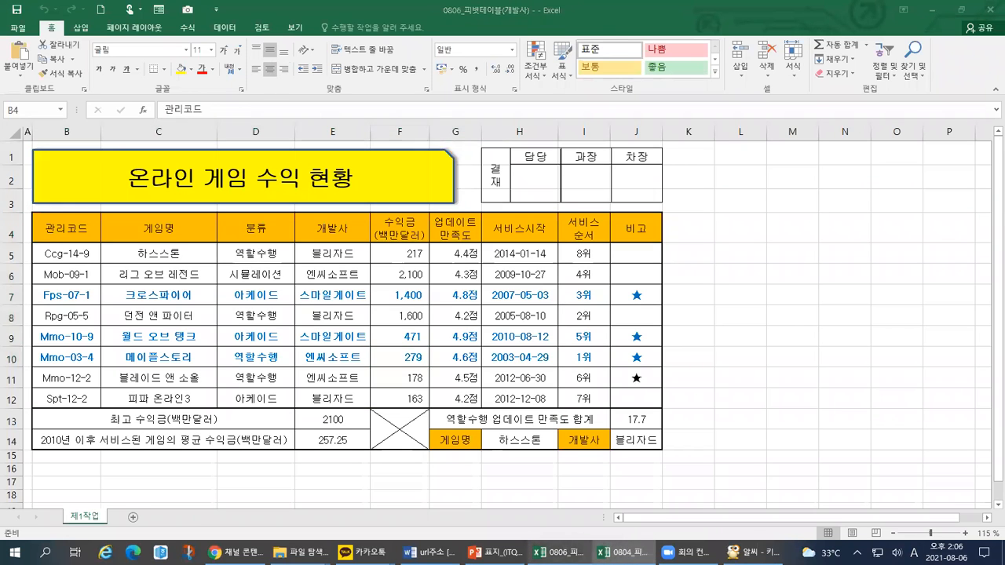
click(738, 330)
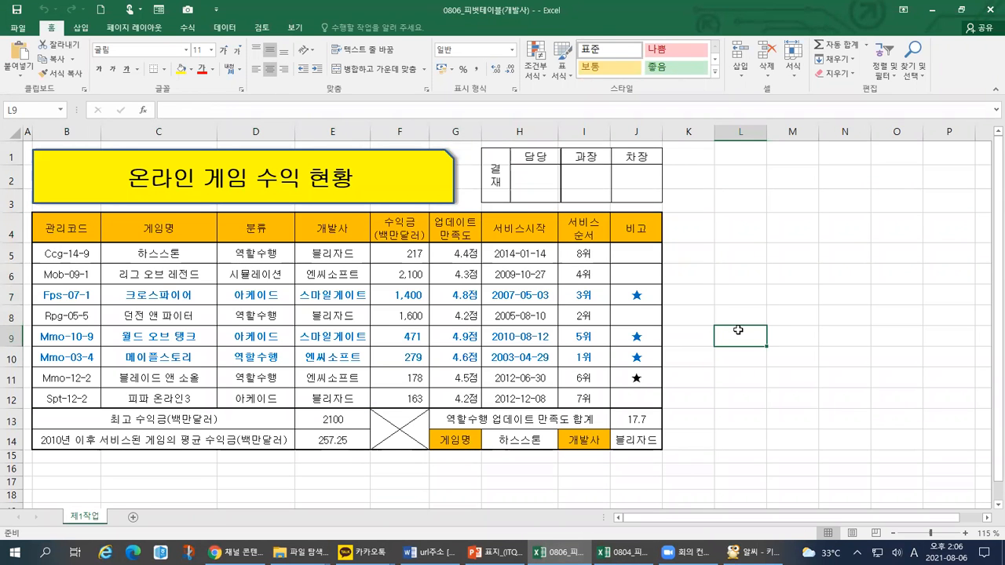
key(ctrl+w)
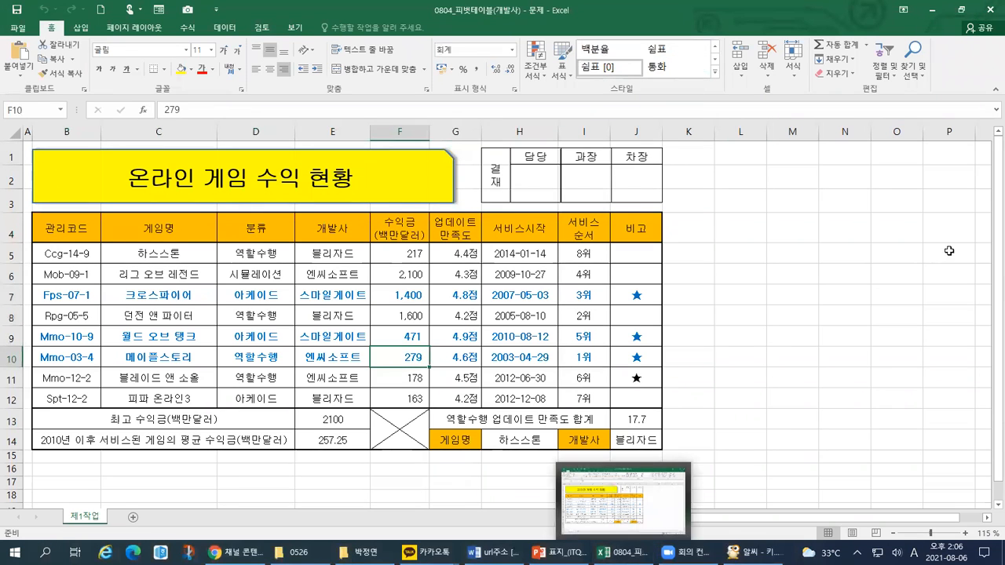
click(983, 228)
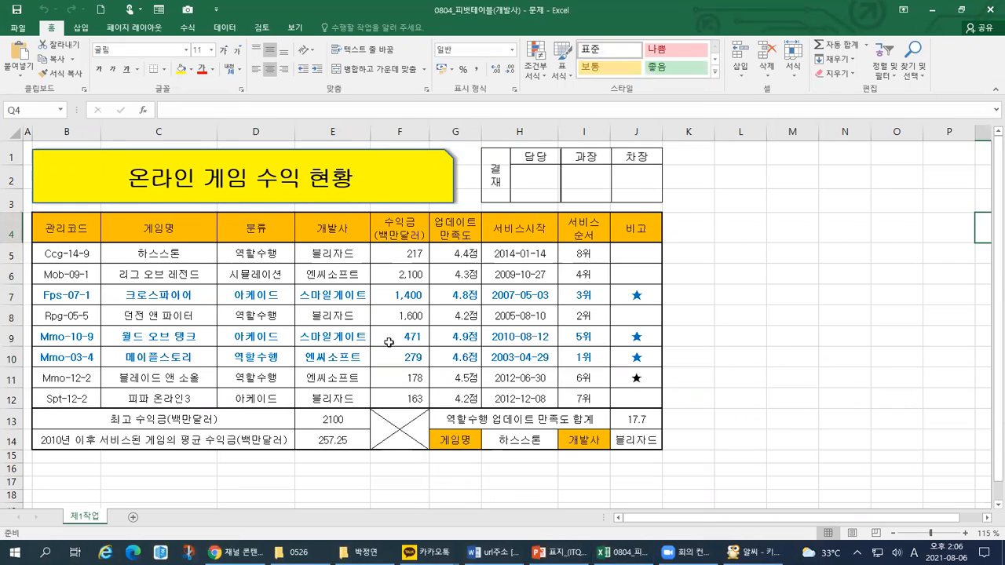
key(ctrl+1)
click(2, 493)
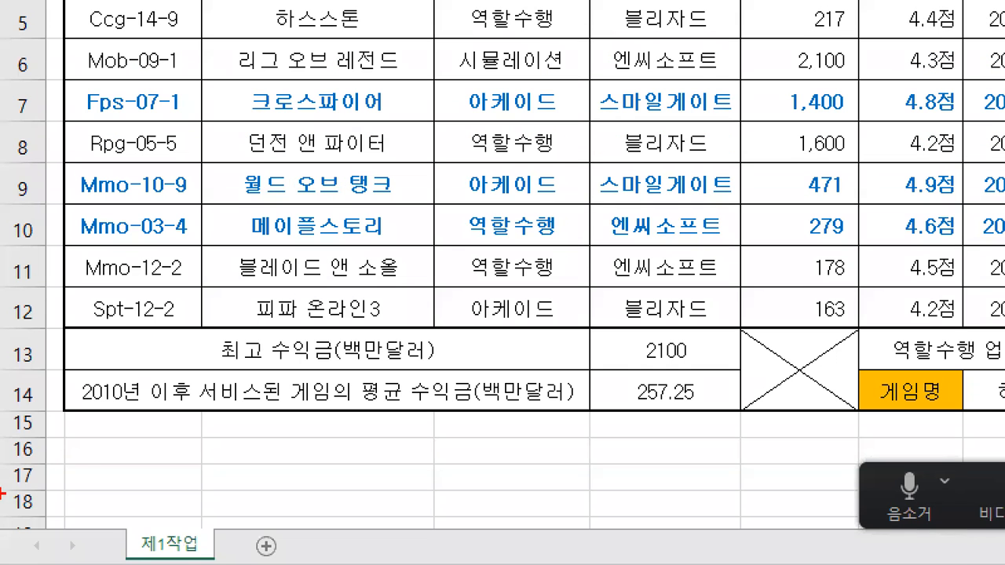
mouse_move(220, 553)
mouse_down()
mouse_move(152, 499)
mouse_move(218, 562)
mouse_up()
drag(198, 490, 253, 406)
drag(185, 423, 257, 457)
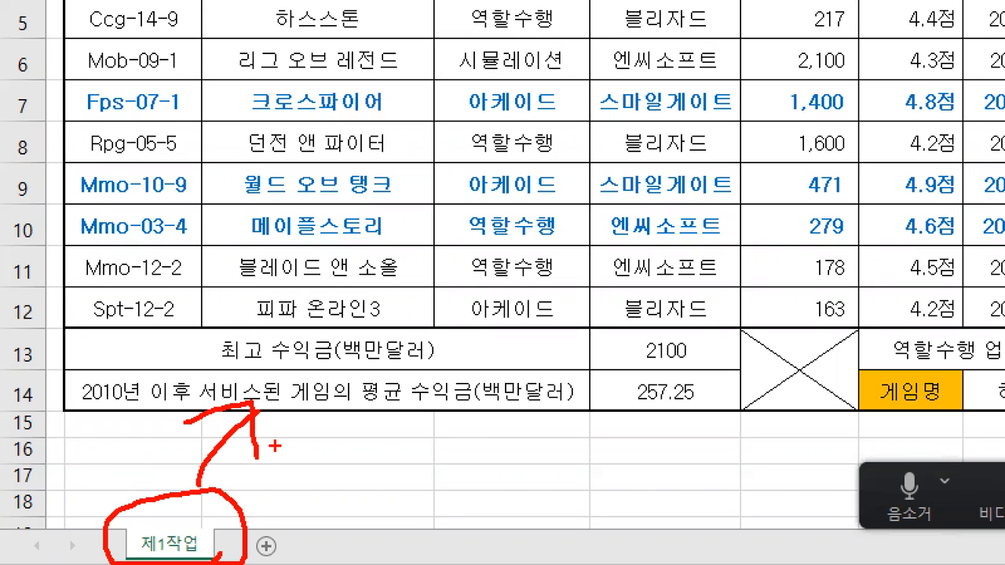
key(Escape)
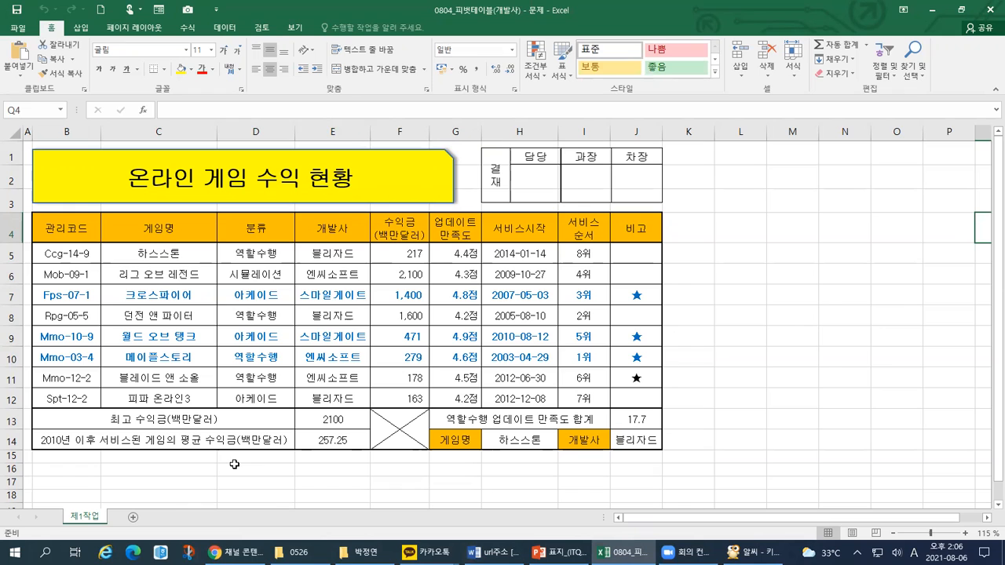
drag(62, 223, 512, 398)
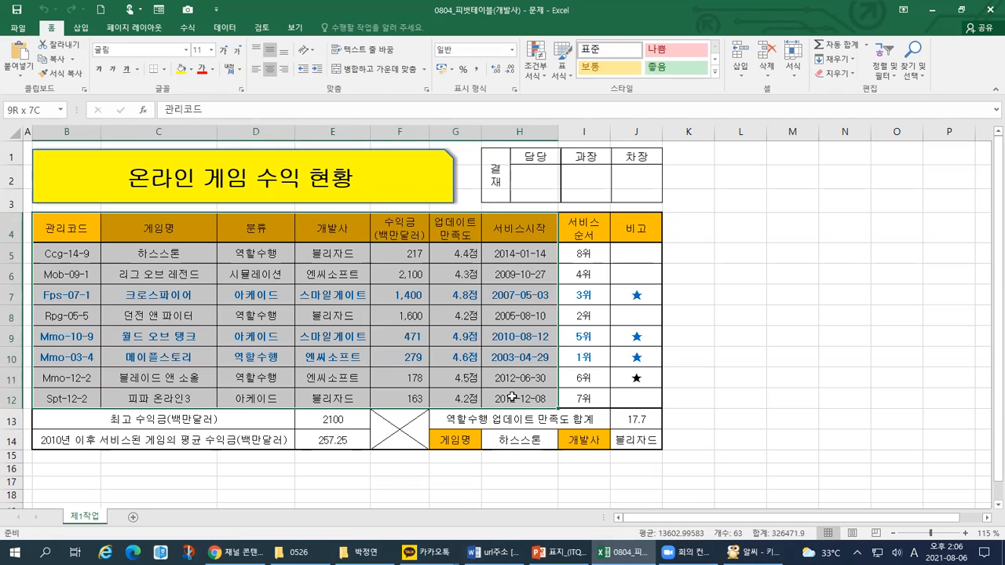
click(81, 27)
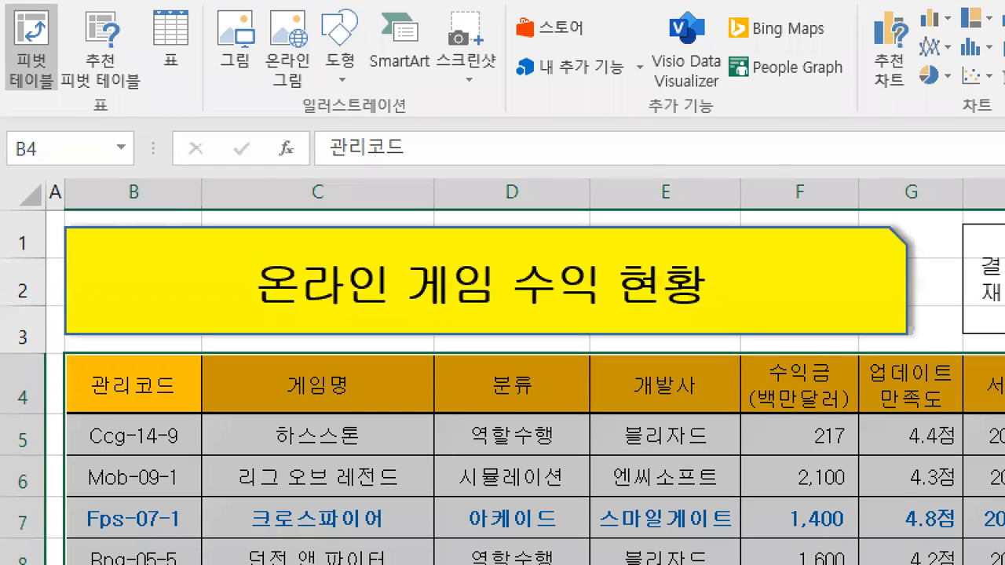
click(1, 93)
mouse_move(80, 298)
mouse_down()
mouse_move(105, 356)
mouse_move(108, 343)
mouse_up()
key(Escape)
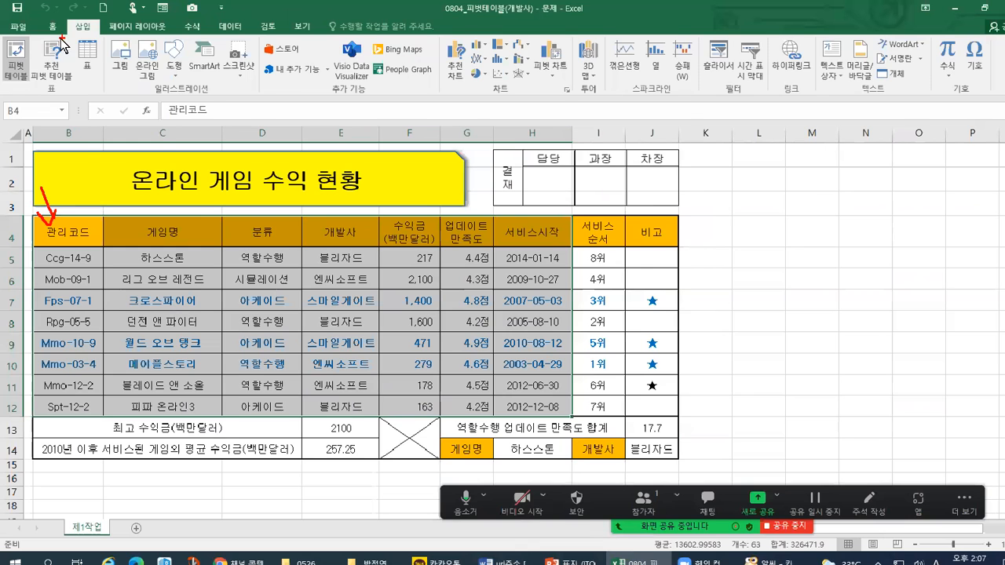
key(ctrl+1)
click(269, 57)
mouse_move(171, 76)
mouse_down()
mouse_move(190, 47)
mouse_move(169, 85)
mouse_up()
mouse_move(48, 166)
mouse_down()
mouse_move(43, 172)
mouse_move(45, 75)
mouse_move(53, 157)
mouse_up()
key(Escape)
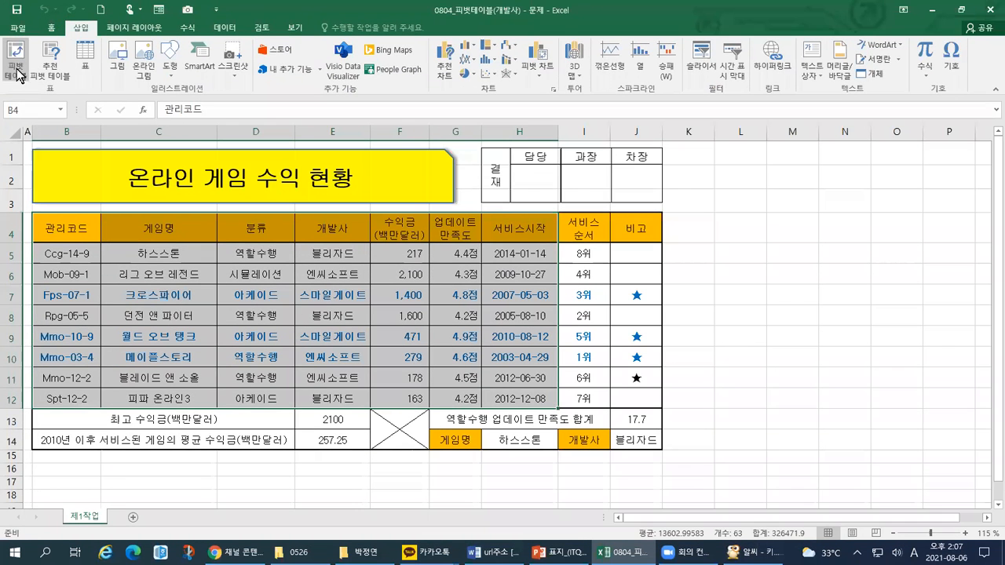
click(35, 154)
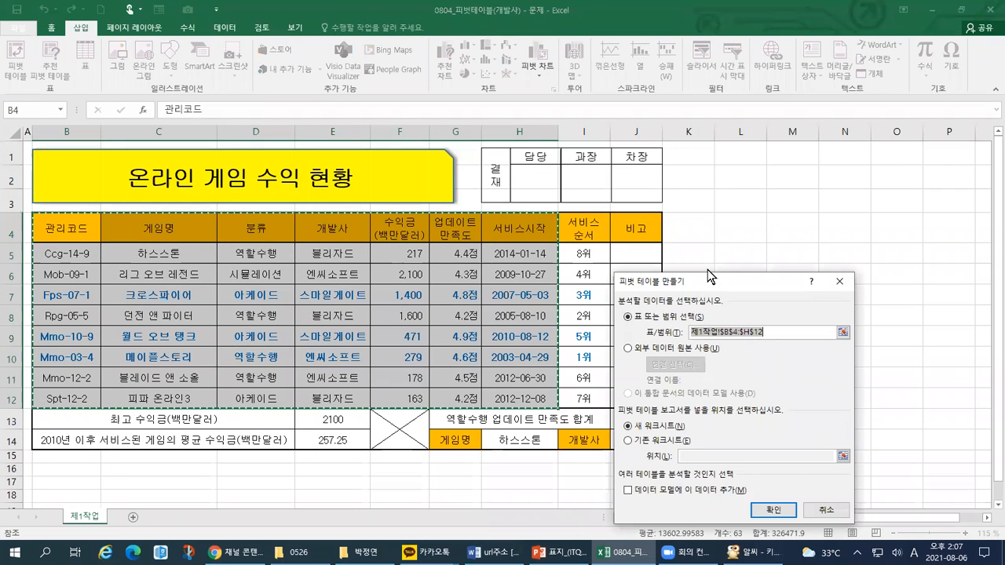
drag(709, 279, 660, 169)
mouse_move(468, 199)
mouse_down()
mouse_move(550, 222)
mouse_move(454, 404)
mouse_up()
mouse_move(358, 196)
mouse_down()
mouse_move(522, 149)
mouse_move(526, 180)
mouse_move(777, 186)
mouse_move(821, 127)
mouse_up()
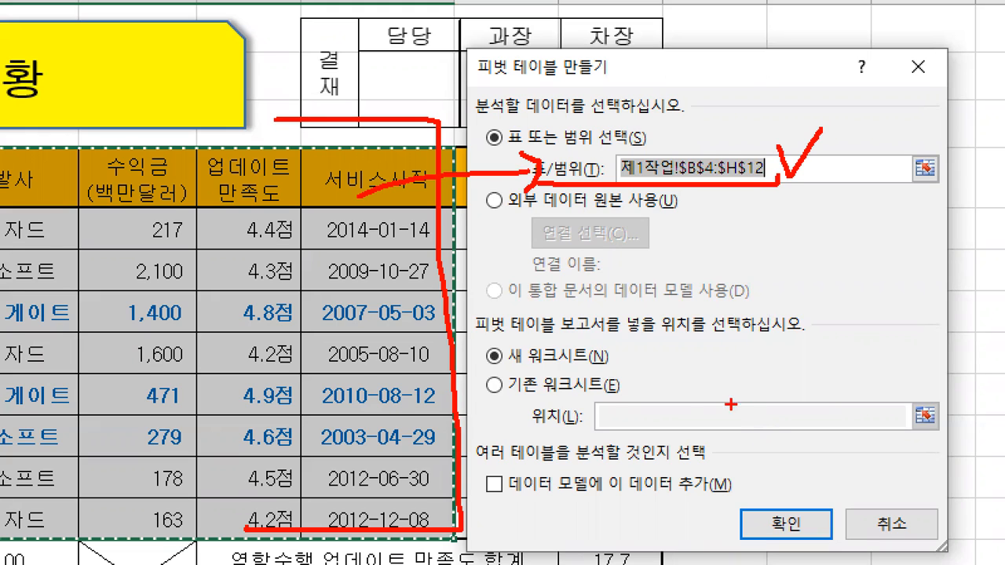
drag(463, 339, 737, 336)
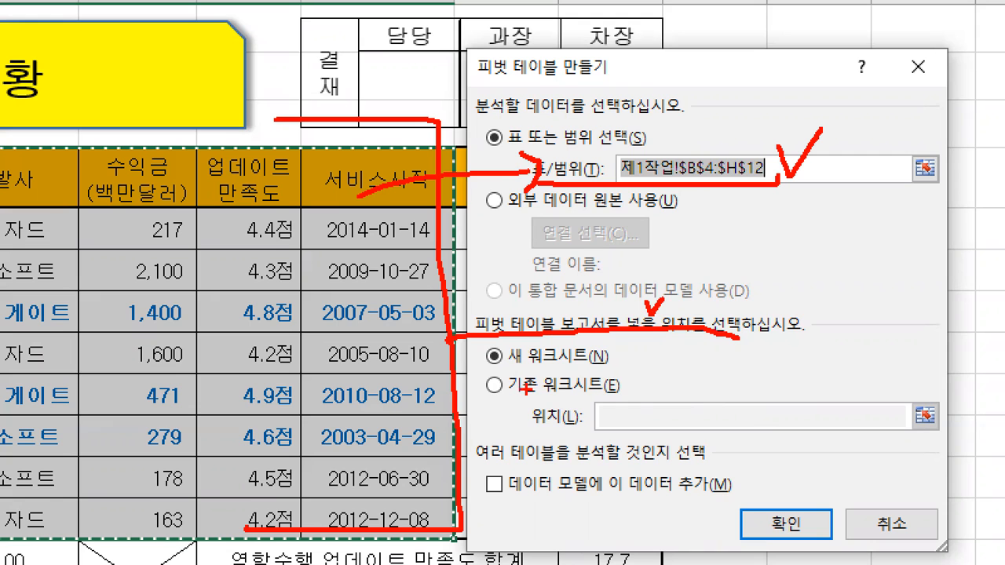
mouse_move(481, 384)
mouse_down()
mouse_move(488, 393)
mouse_move(507, 366)
mouse_up()
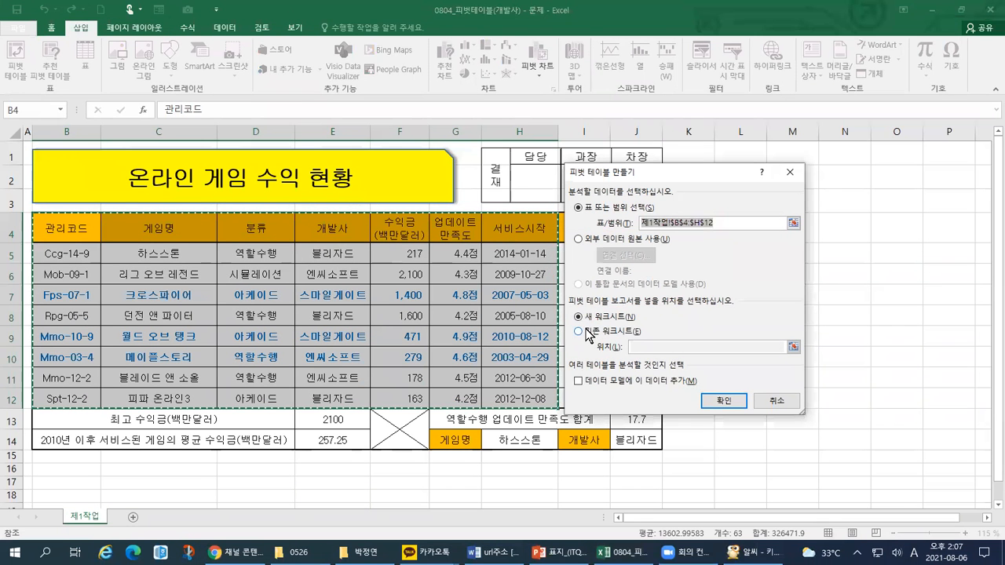
click(520, 393)
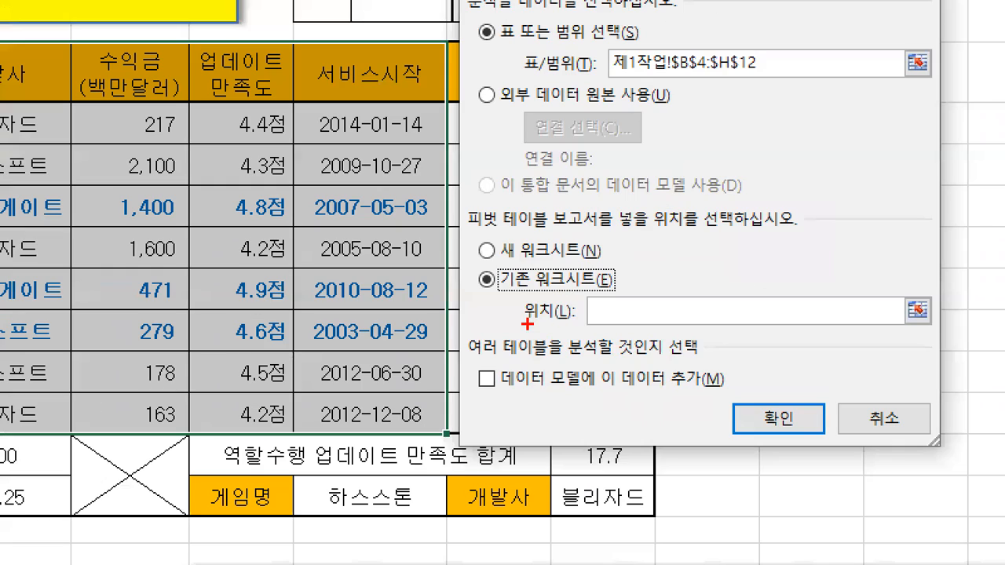
drag(603, 355, 670, 351)
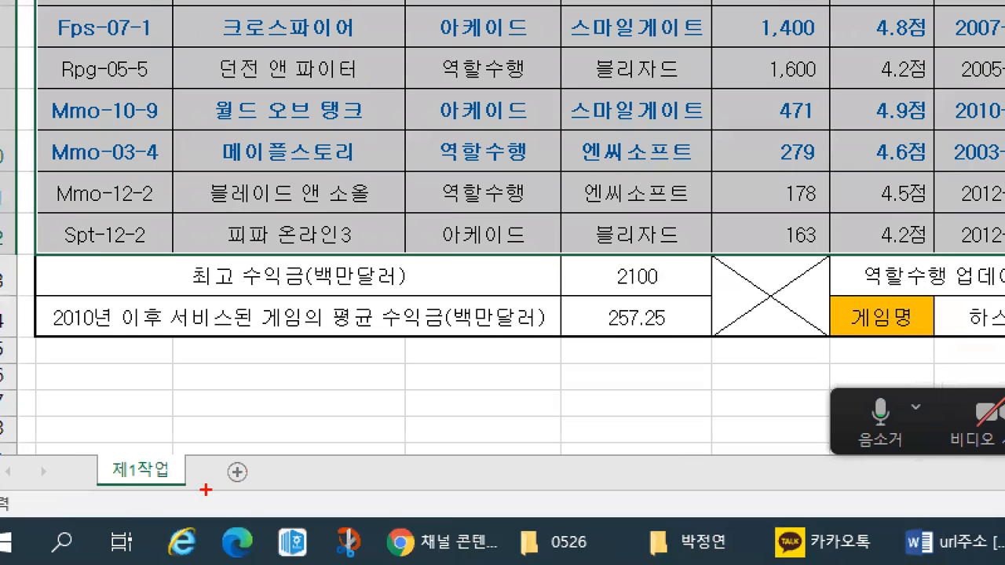
drag(196, 489, 336, 482)
mouse_move(142, 459)
mouse_down()
mouse_move(198, 430)
mouse_move(210, 458)
mouse_move(227, 431)
mouse_up()
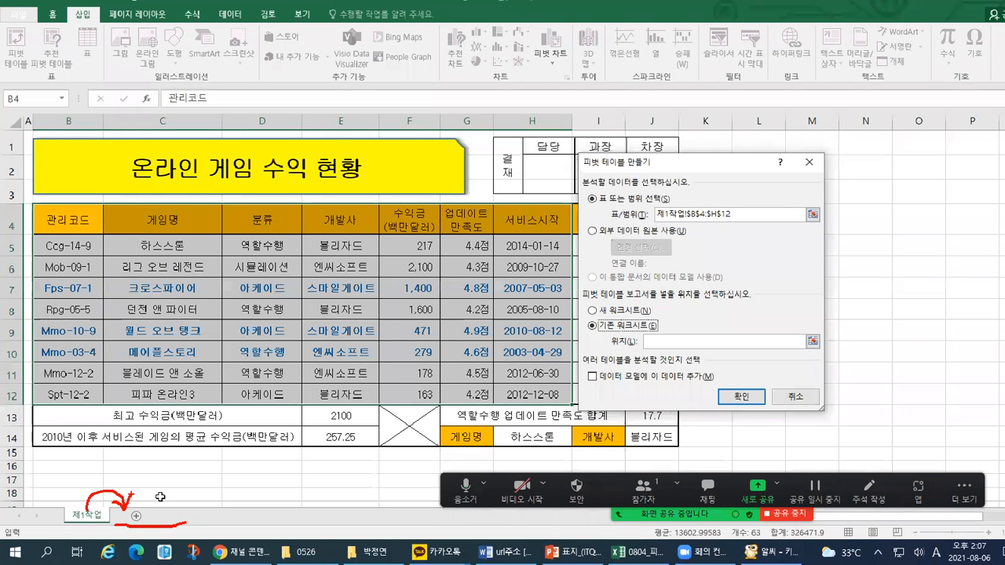
key(Escape)
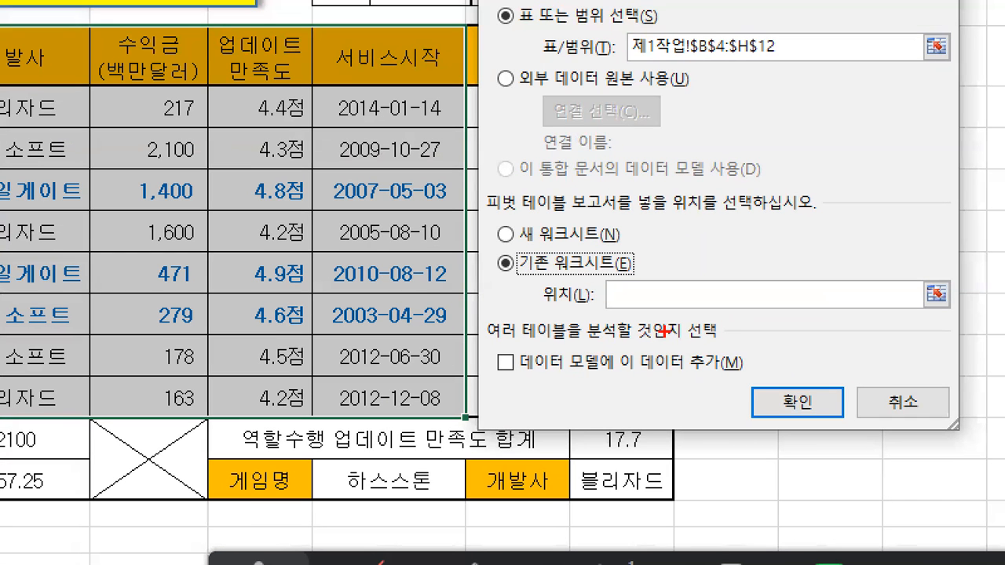
drag(573, 280, 652, 399)
mouse_move(499, 161)
mouse_down()
mouse_move(919, 196)
mouse_move(683, 397)
mouse_move(722, 391)
mouse_up()
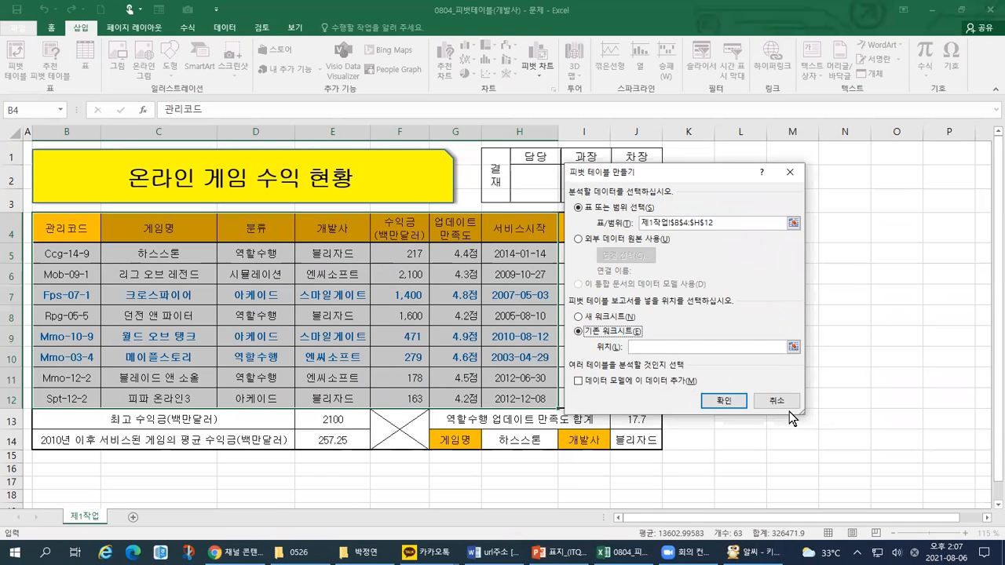
click(903, 402)
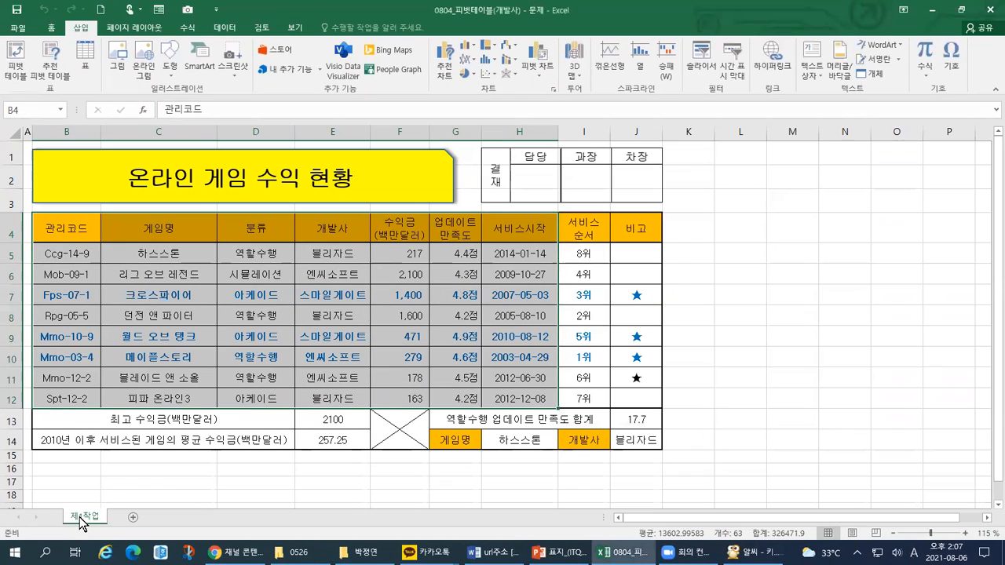
Step: Create a copy of the 제1작업 sheet at the end of the same workbook
right_click(80, 516)
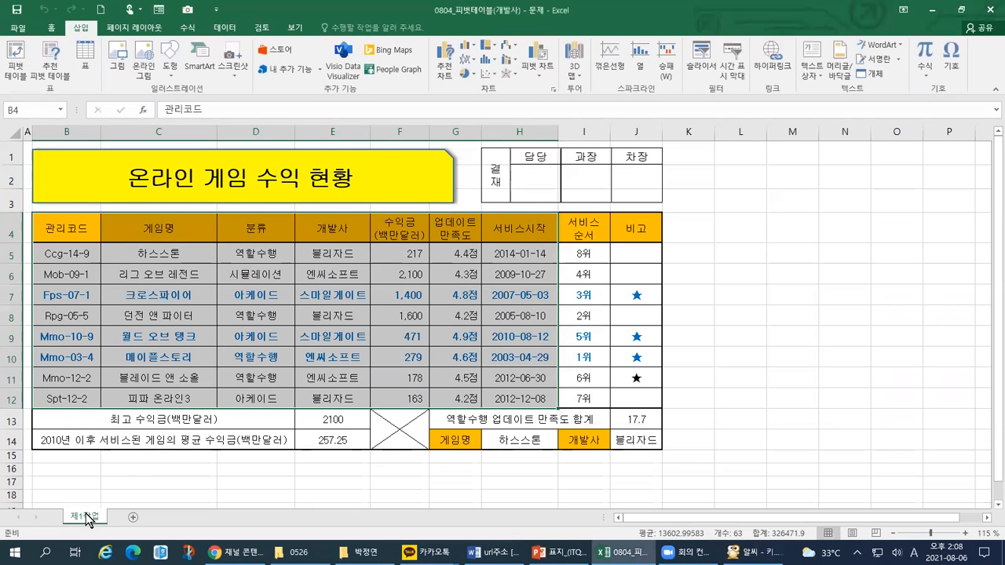
right_click(161, 493)
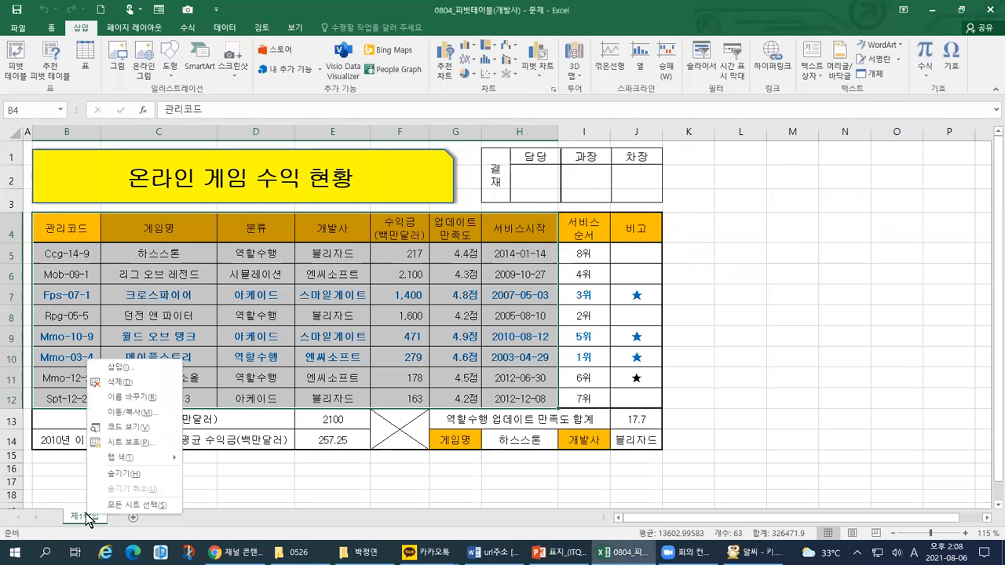
click(116, 414)
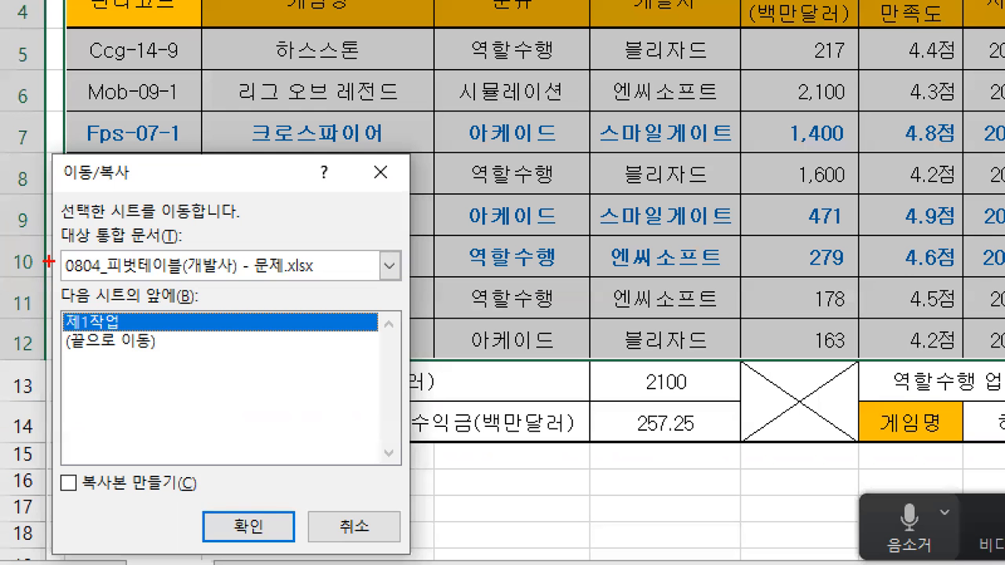
mouse_move(49, 250)
mouse_down()
mouse_move(61, 275)
mouse_move(82, 240)
mouse_up()
mouse_move(55, 275)
mouse_down()
mouse_move(209, 282)
mouse_move(337, 241)
mouse_move(65, 239)
mouse_move(66, 283)
mouse_up()
drag(63, 353, 173, 355)
drag(64, 468, 95, 452)
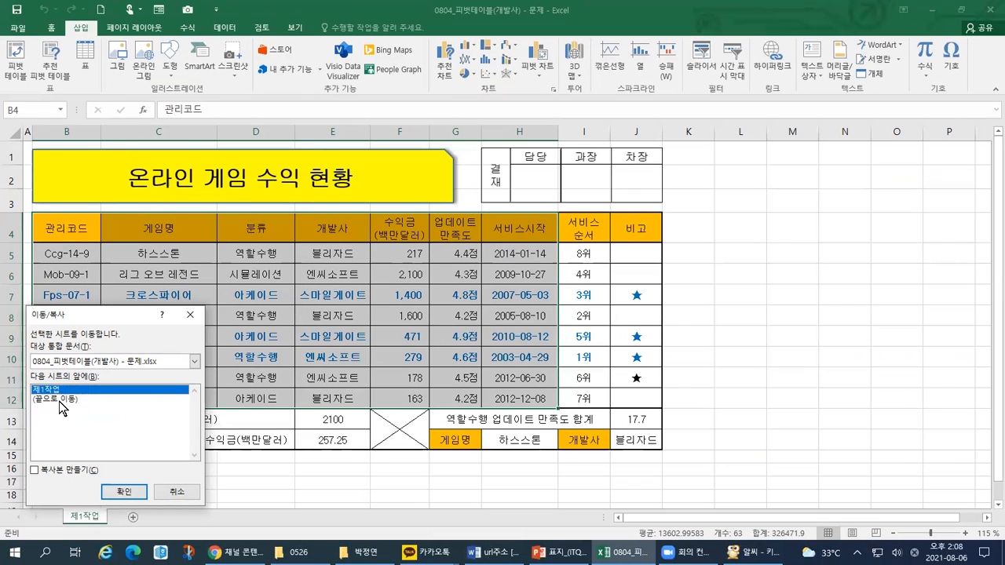
click(117, 341)
click(92, 484)
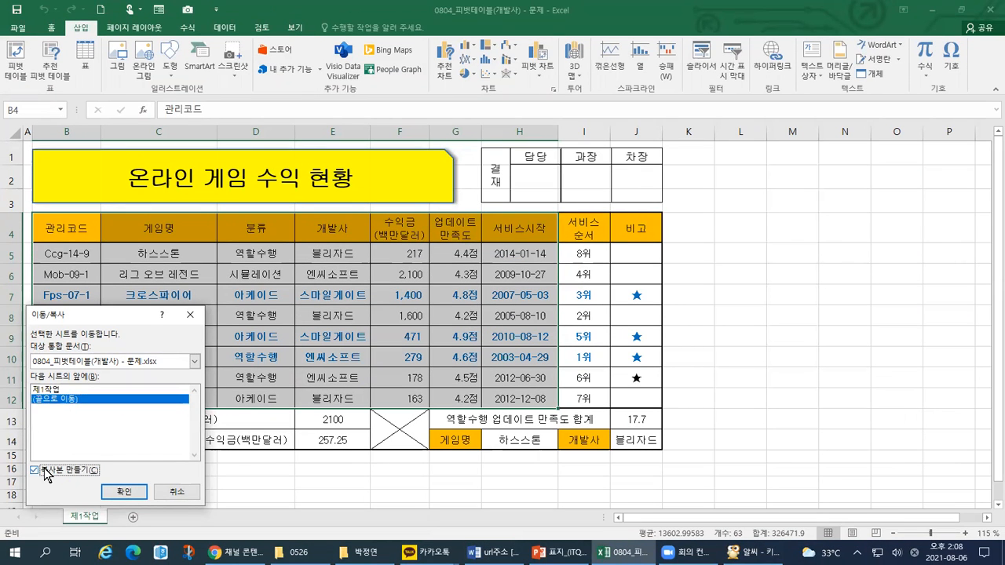
click(119, 491)
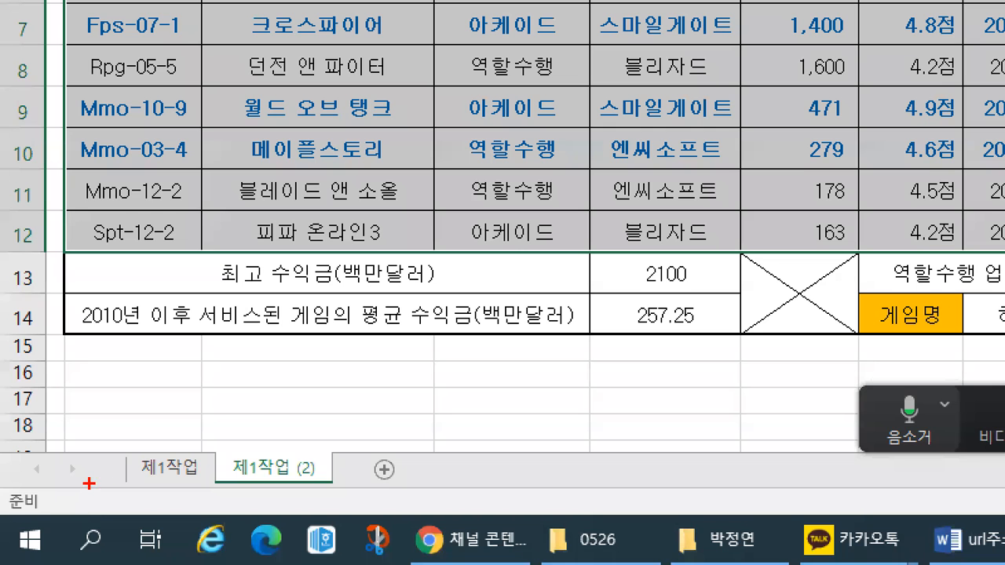
drag(64, 519, 93, 519)
drag(231, 481, 284, 476)
mouse_move(184, 471)
mouse_down()
mouse_move(250, 409)
mouse_move(277, 461)
mouse_up()
mouse_move(330, 480)
mouse_down()
mouse_move(292, 493)
mouse_move(322, 448)
mouse_move(322, 485)
mouse_up()
key(Escape)
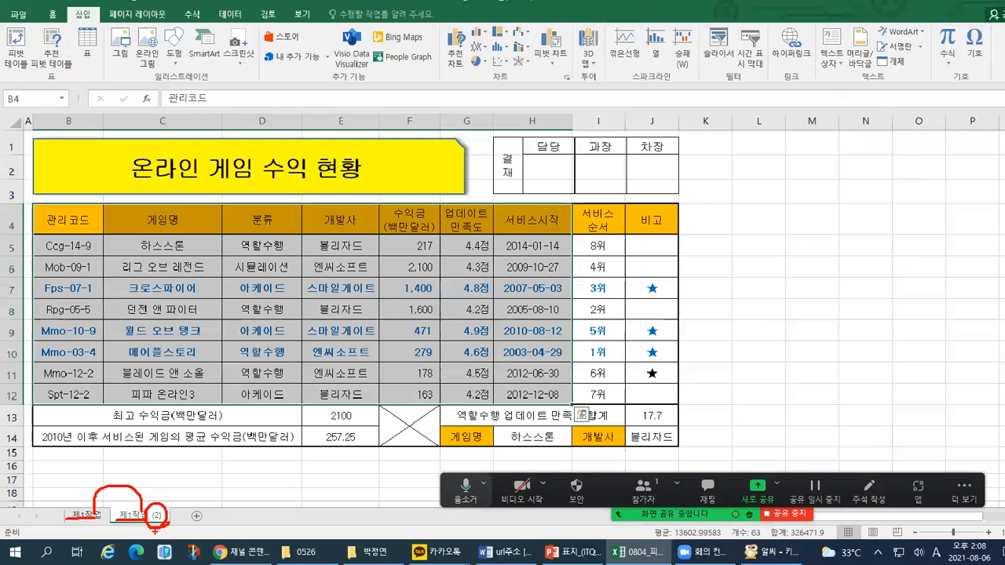
Step: Rename the copied sheet 제1작업 (2) as "제3작업_피벗테이블 복습"
double_click(135, 516)
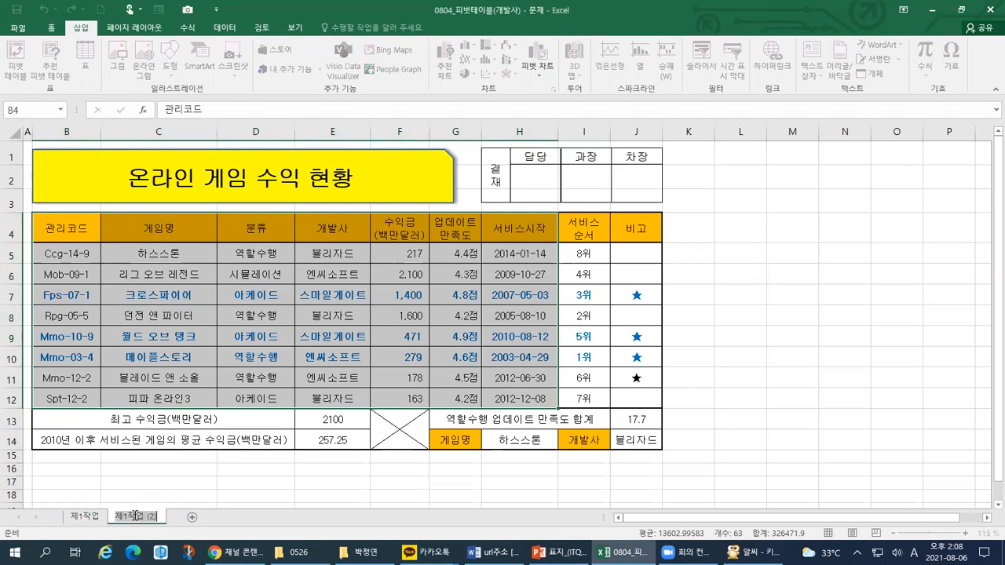
key(ctrl+1)
drag(129, 505, 139, 504)
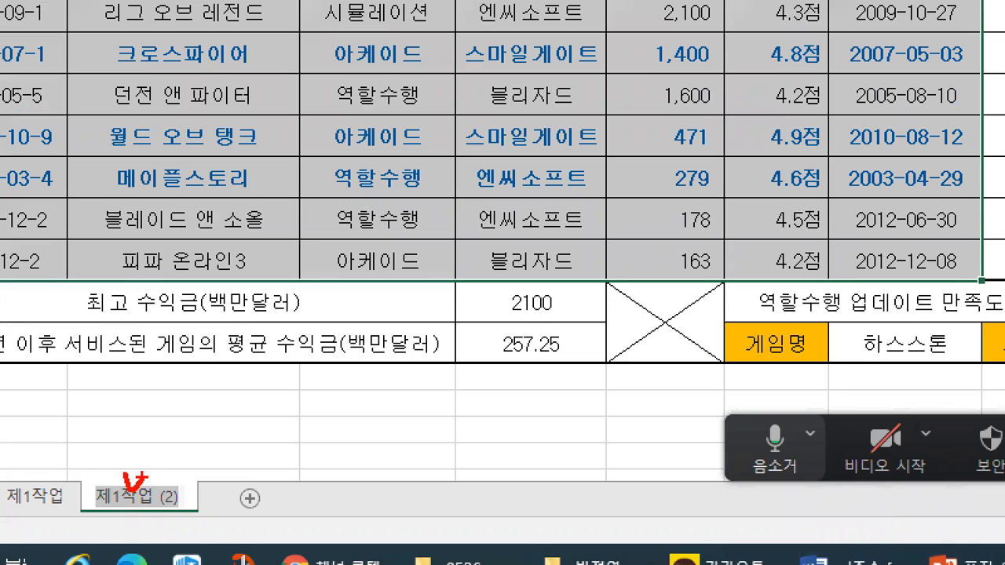
key(Escape)
text(wp3)
key(BackSpace)
key(BackSpace)
key(BackSpace)
text(제2)
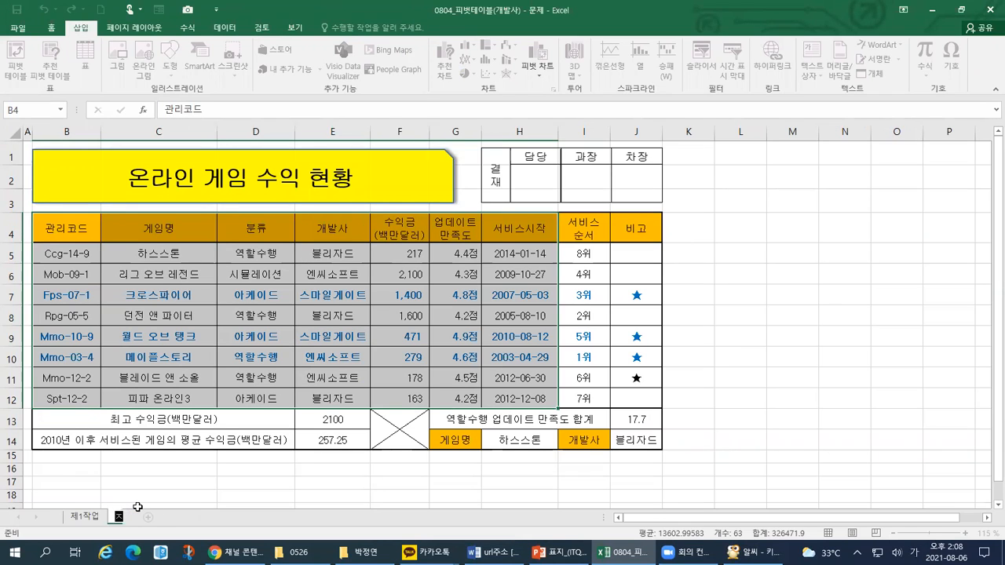
key(BackSpace)
text(3작업_피벗테이)
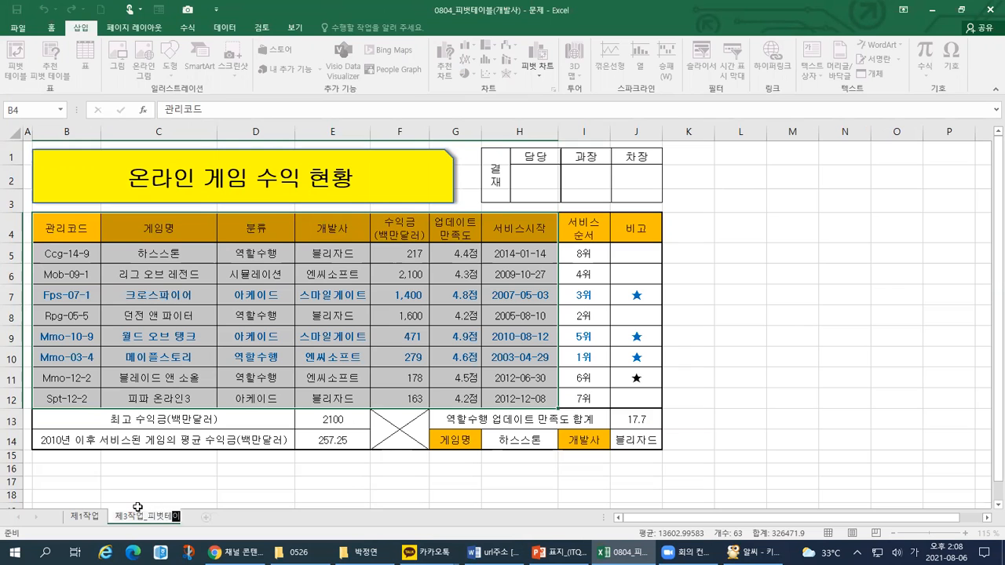
text(블 복습)
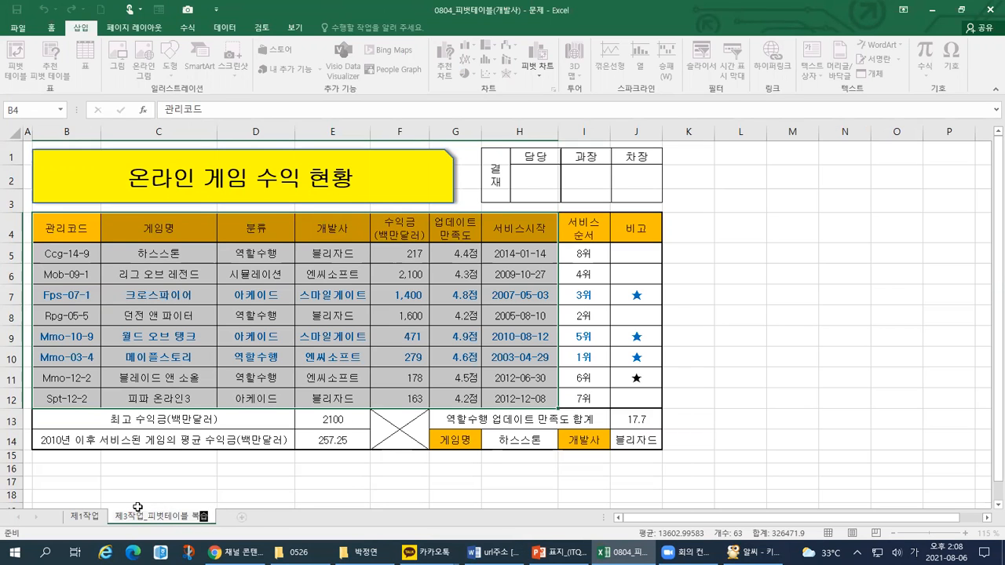
key(Return)
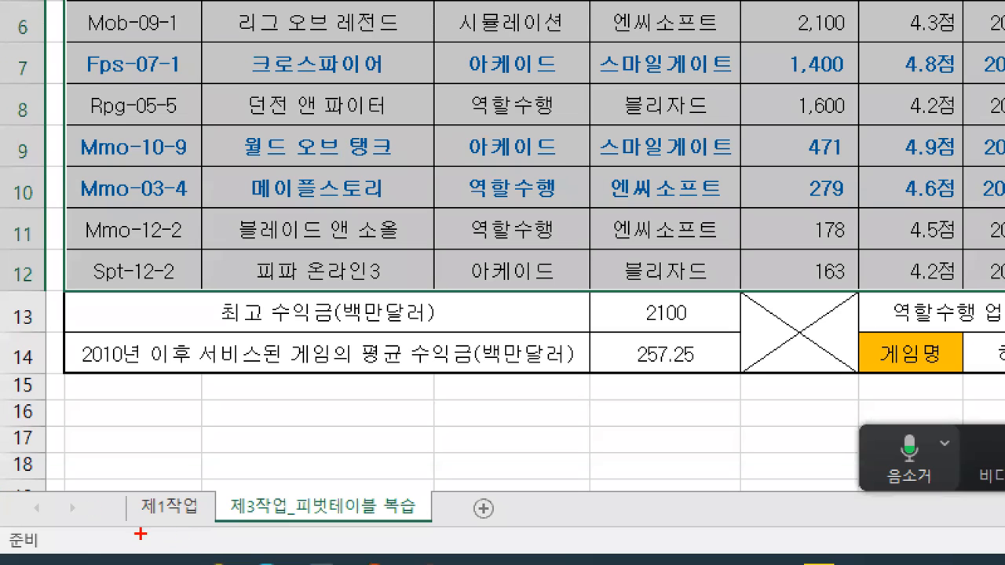
mouse_move(139, 534)
mouse_down()
mouse_move(399, 542)
mouse_move(295, 469)
mouse_move(227, 533)
mouse_up()
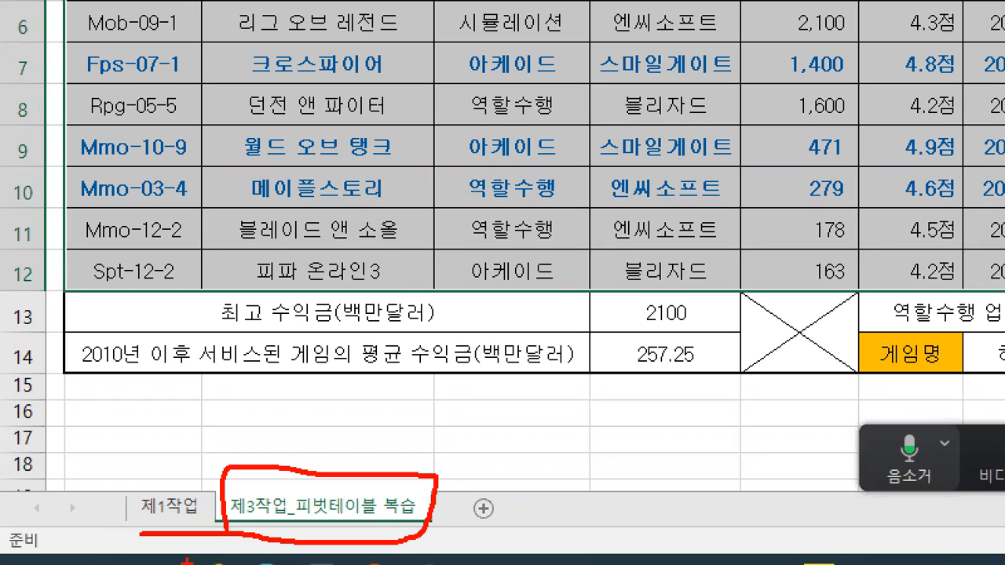
drag(289, 526, 422, 520)
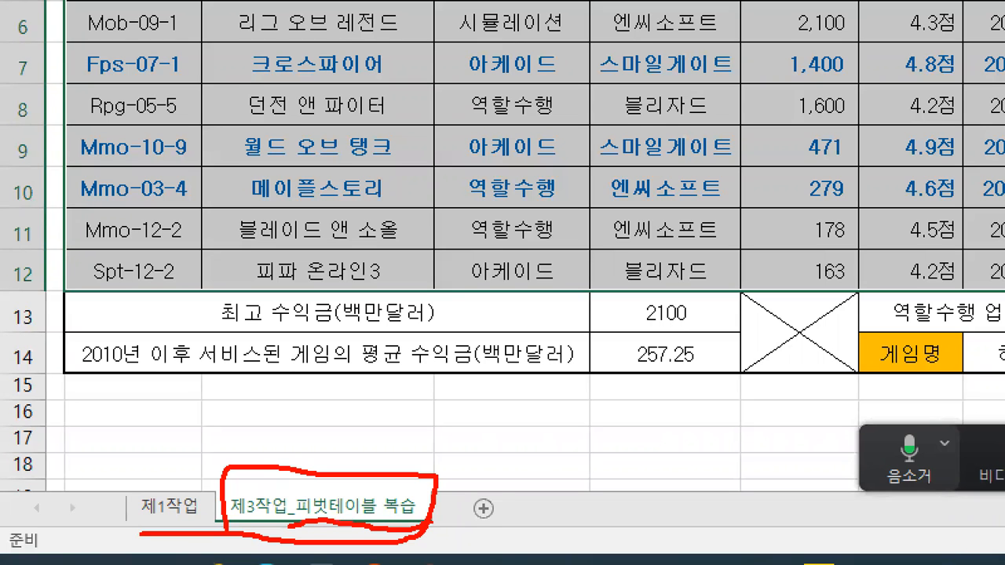
key(Escape)
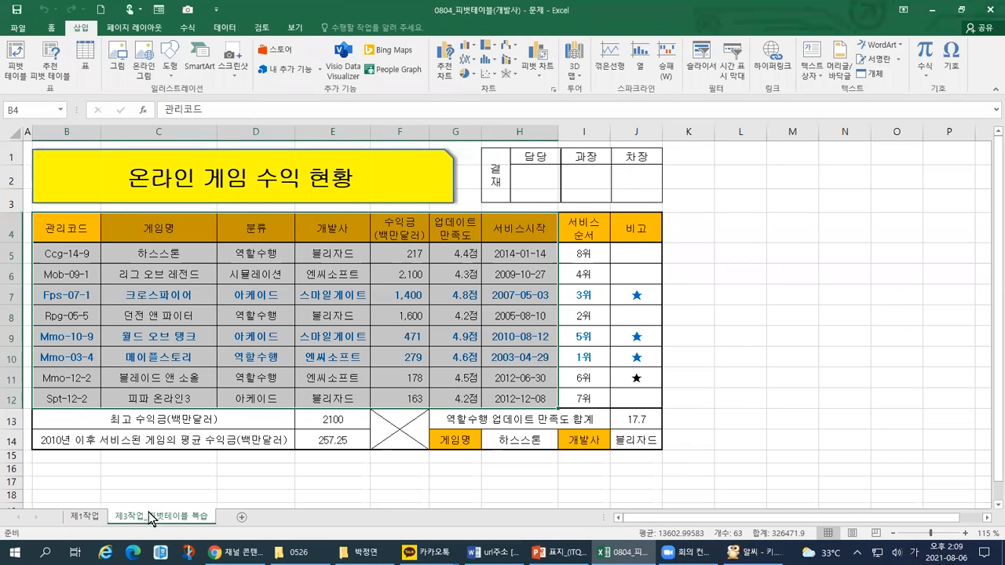
Step: Delete columns B through J from the 제3작업_피벗테이블 복습 sheet
key(ctrl+q)
drag(52, 135, 626, 141)
right_click(628, 140)
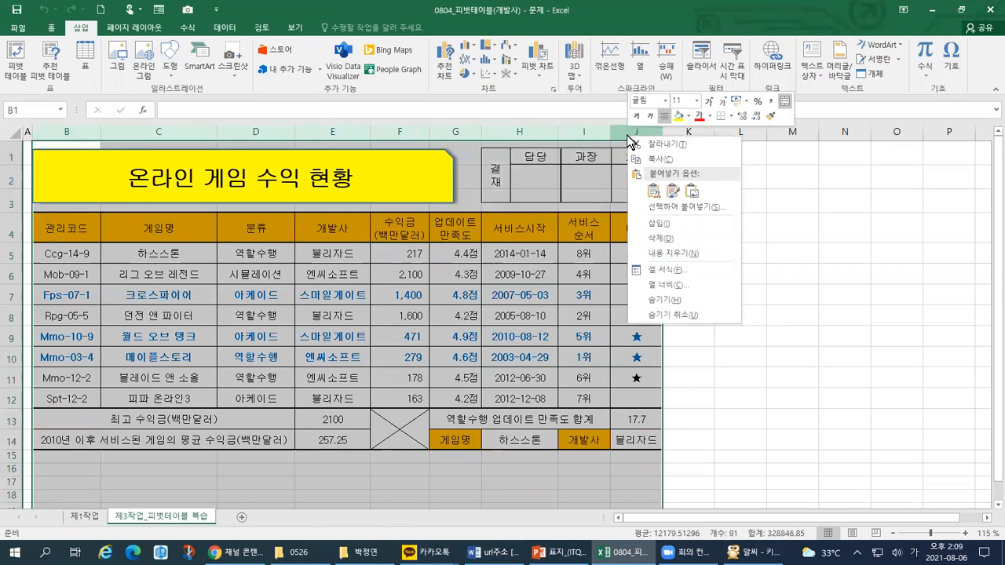
click(175, 133)
drag(82, 134, 640, 128)
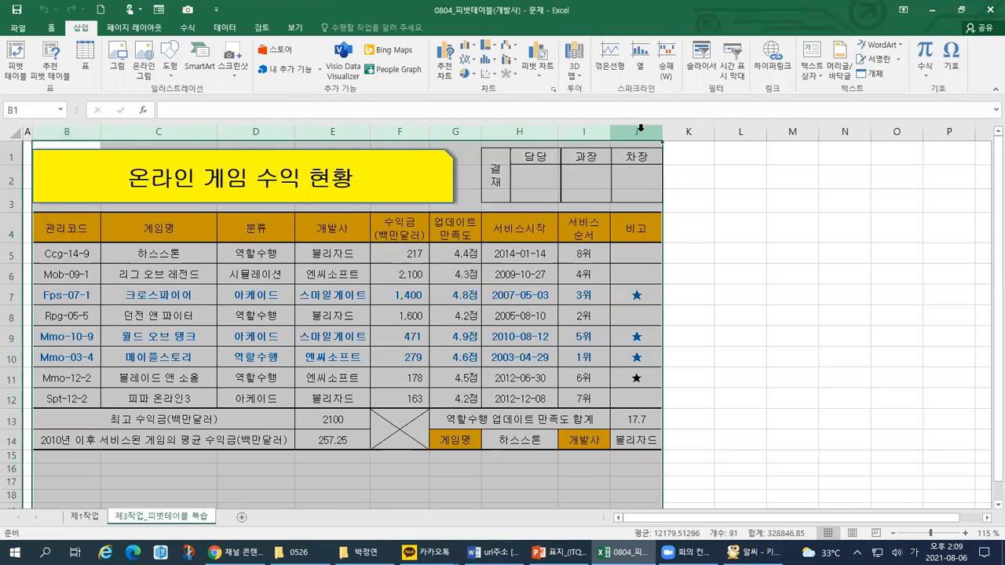
right_click(641, 131)
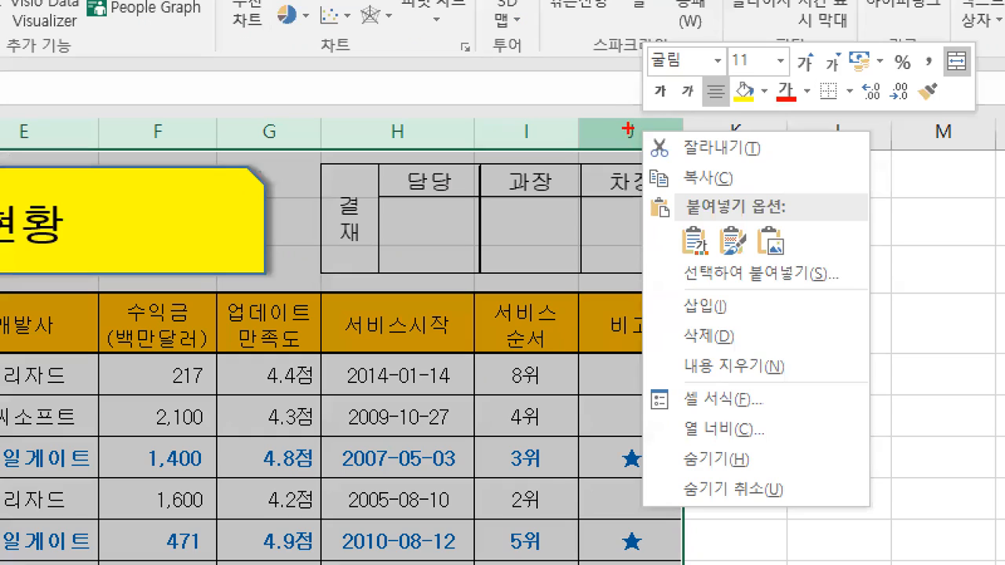
mouse_move(624, 124)
mouse_down()
mouse_move(629, 135)
mouse_move(642, 121)
mouse_up()
drag(657, 353, 746, 343)
key(Escape)
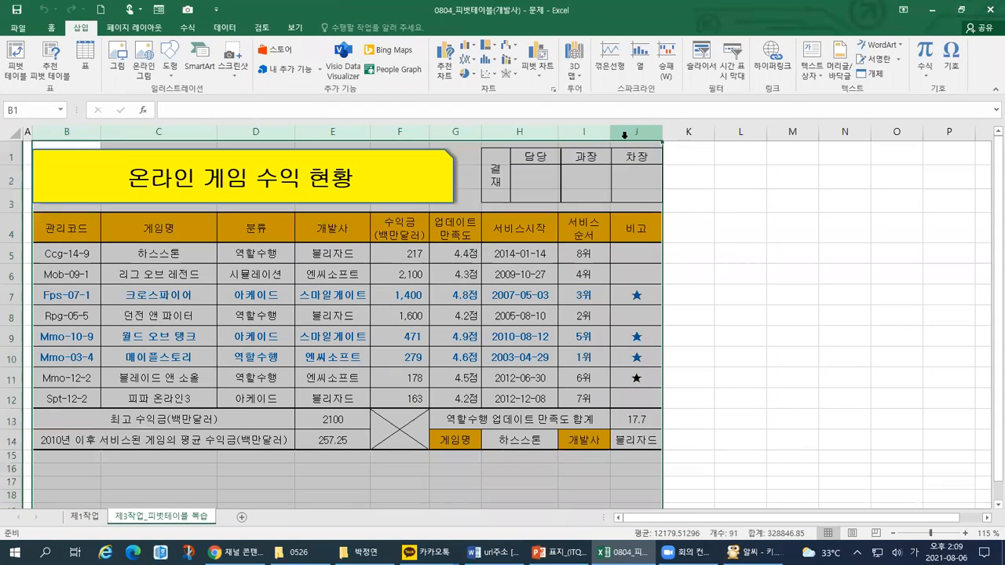
right_click(620, 135)
click(658, 242)
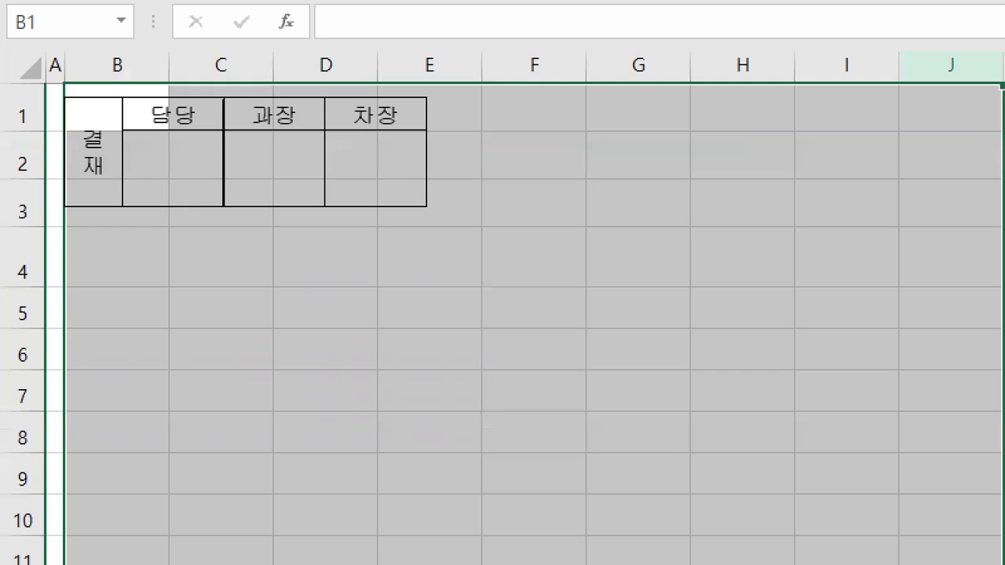
Step: Delete the leftover 결재 approval-box picture from the 제3작업_피벗테이블 복습 sheet and select cell B2
mouse_move(139, 208)
mouse_down()
mouse_move(99, 214)
mouse_move(231, 91)
mouse_move(427, 196)
mouse_move(101, 221)
mouse_up()
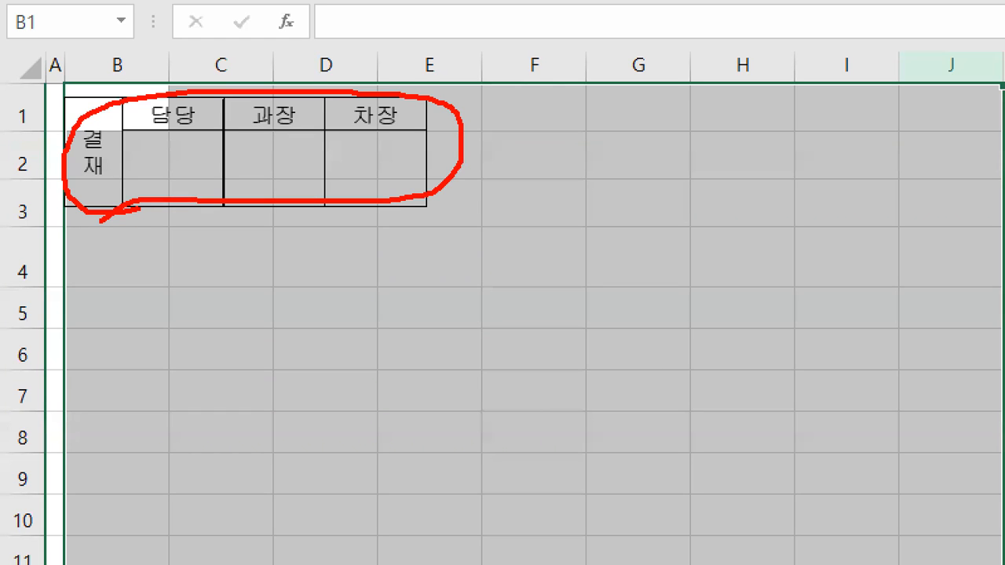
mouse_move(251, 153)
mouse_down()
mouse_move(262, 165)
mouse_move(299, 148)
mouse_up()
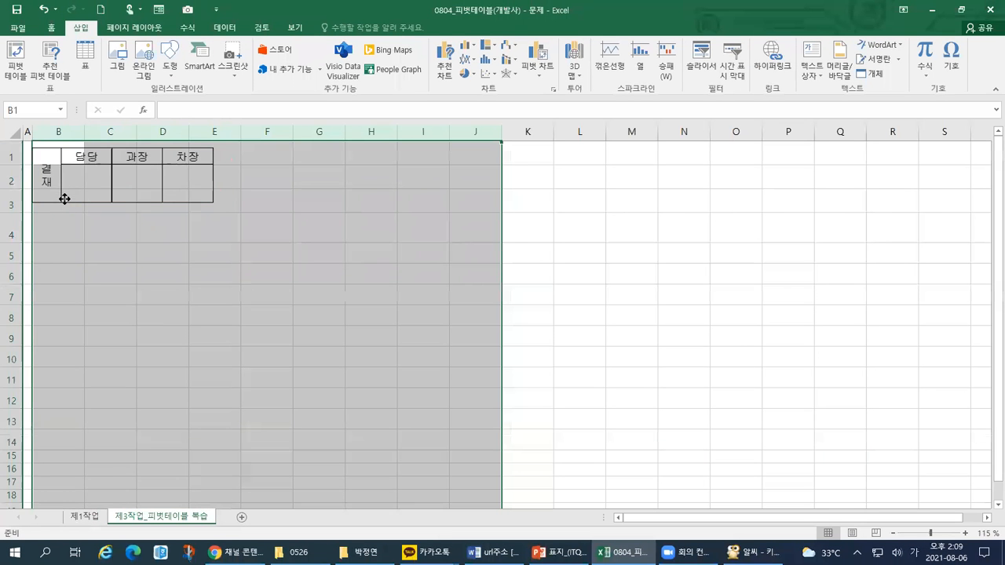
click(65, 197)
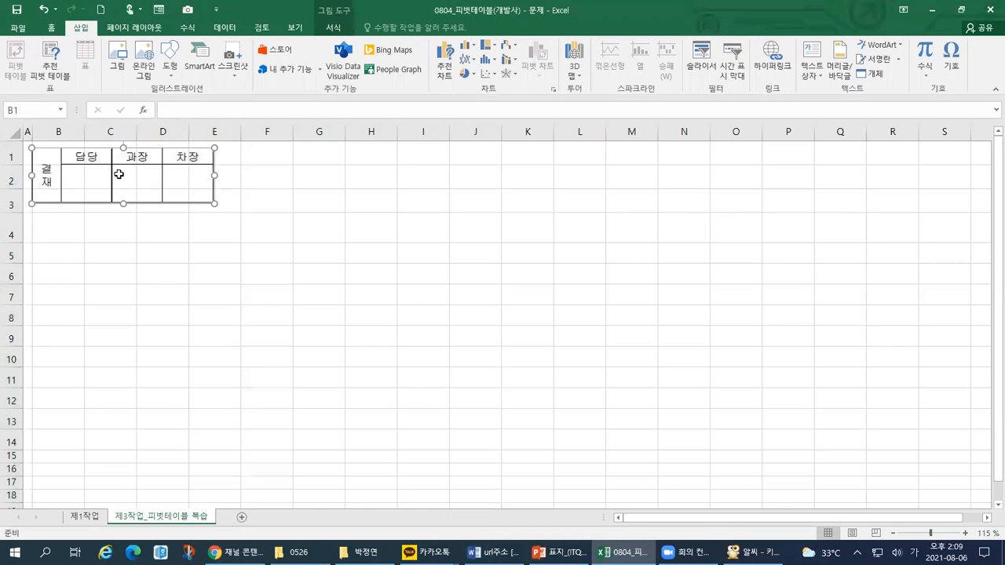
key(Delete)
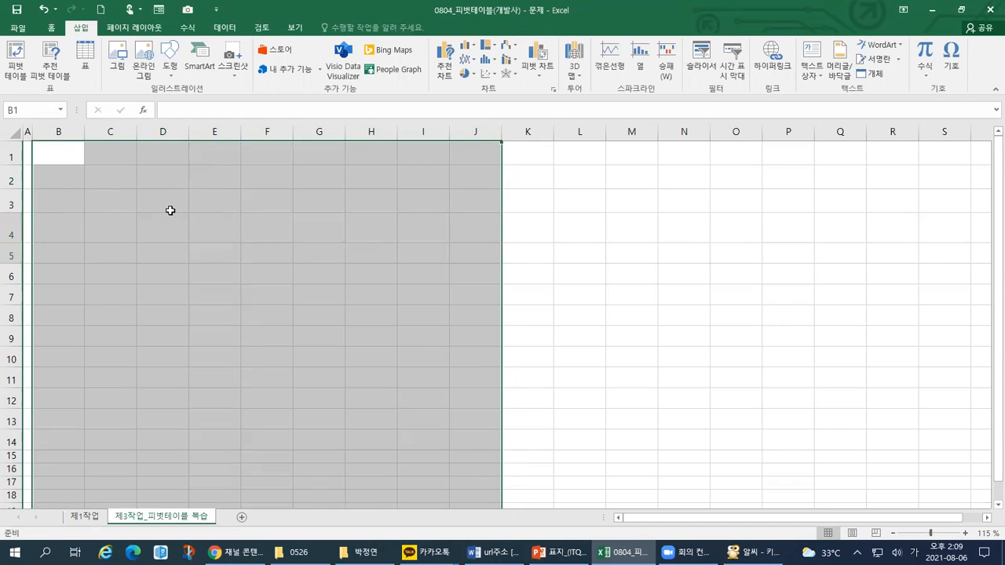
click(68, 181)
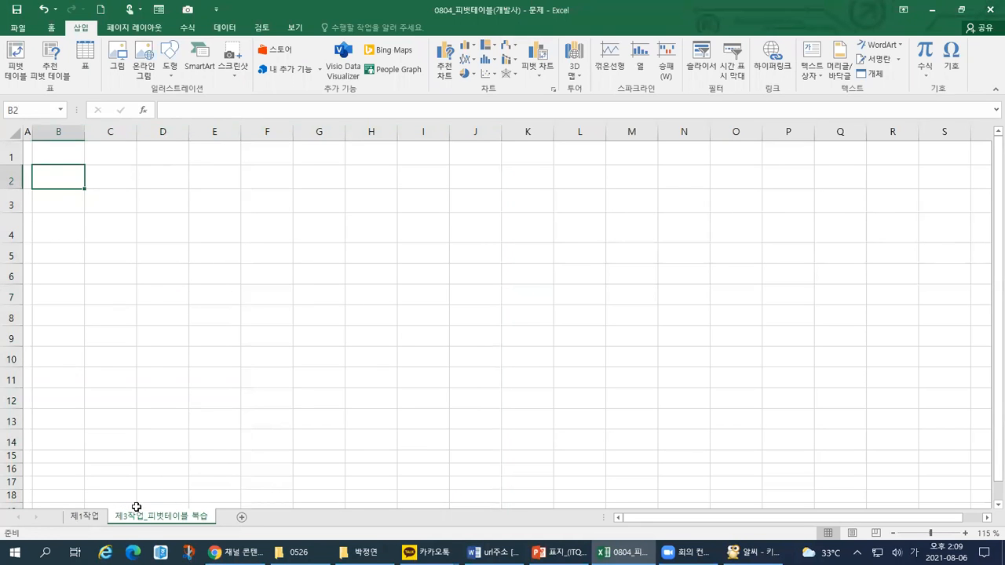
Step: Start creating a pivot table from the range B4:H12 on the 제1작업 sheet
click(71, 521)
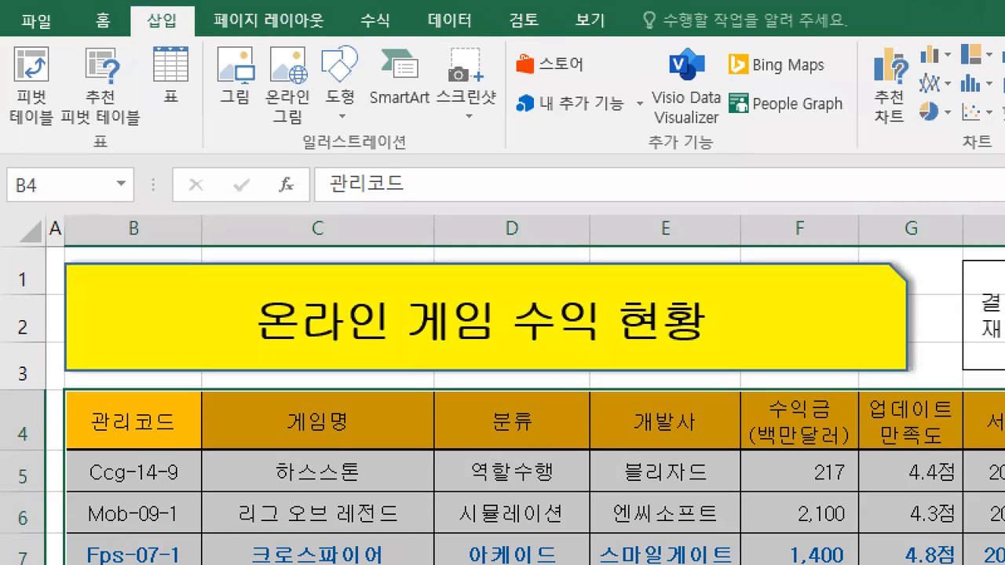
click(33, 113)
mouse_move(58, 144)
mouse_down()
mouse_move(5, 98)
mouse_move(10, 145)
mouse_up()
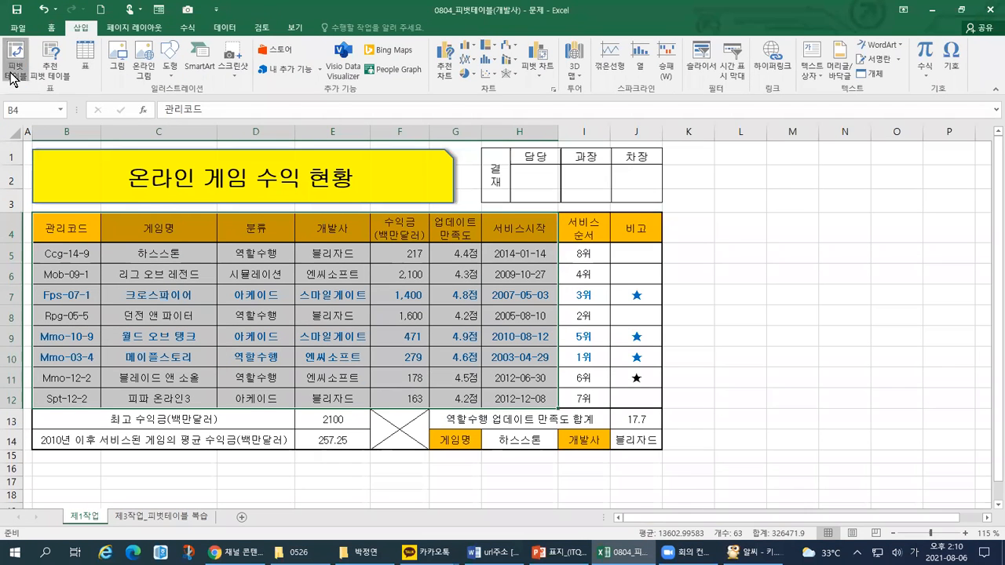
click(30, 78)
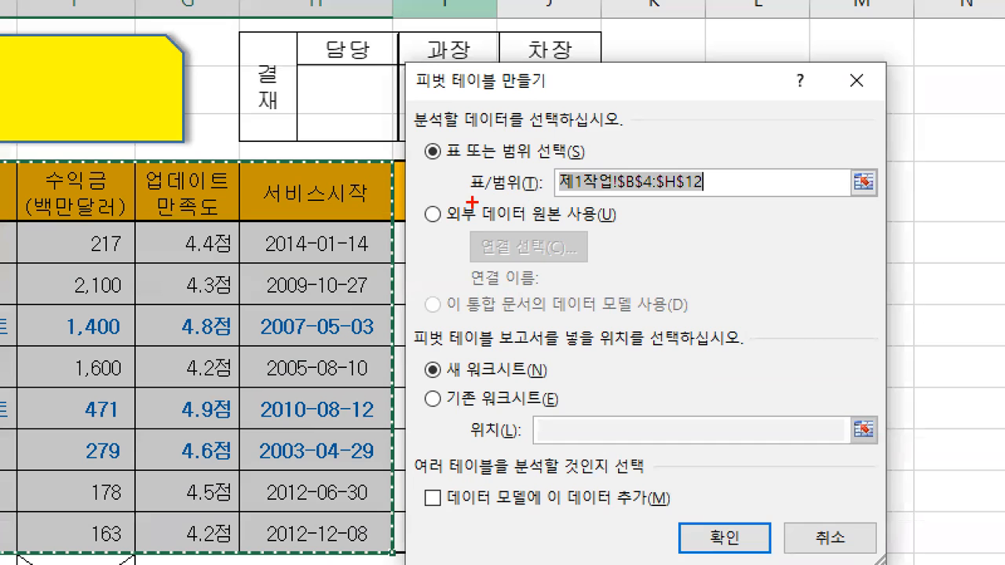
drag(472, 202, 684, 200)
Step: Choose to place the pivot table on an existing worksheet, with 제3작업_피벗테이블 복습 as the destination sheet
drag(407, 399, 436, 391)
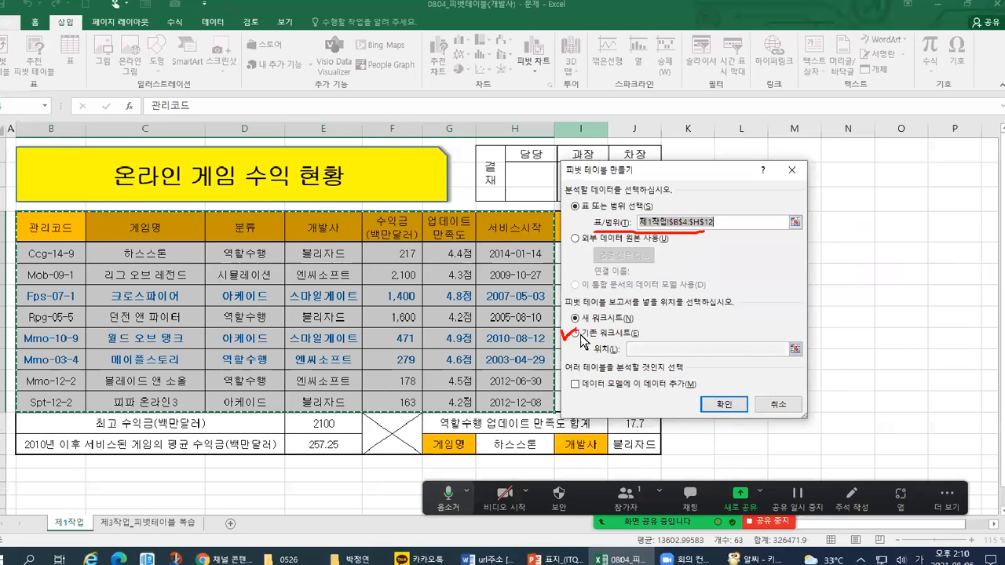
click(438, 402)
drag(597, 352, 620, 353)
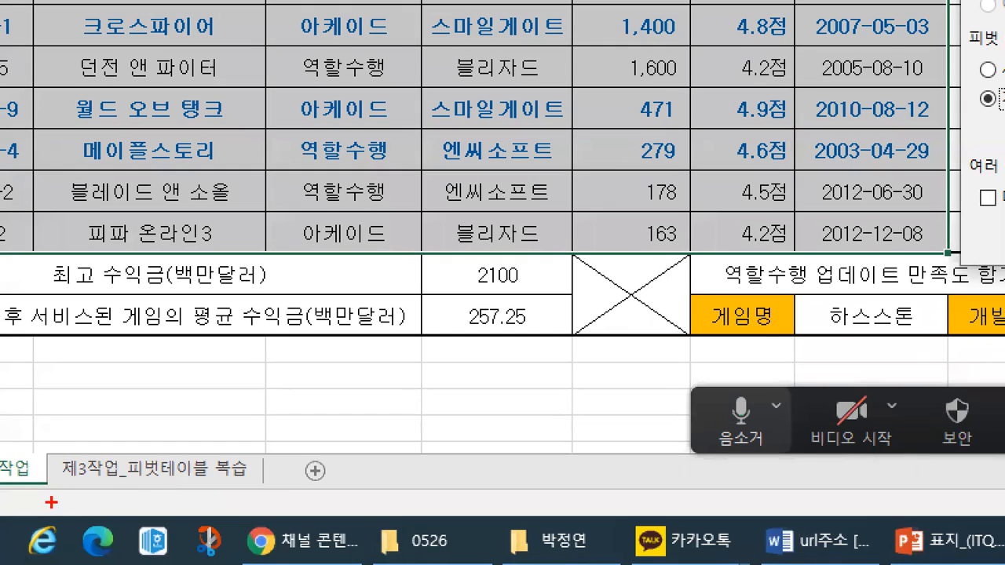
drag(100, 525, 195, 521)
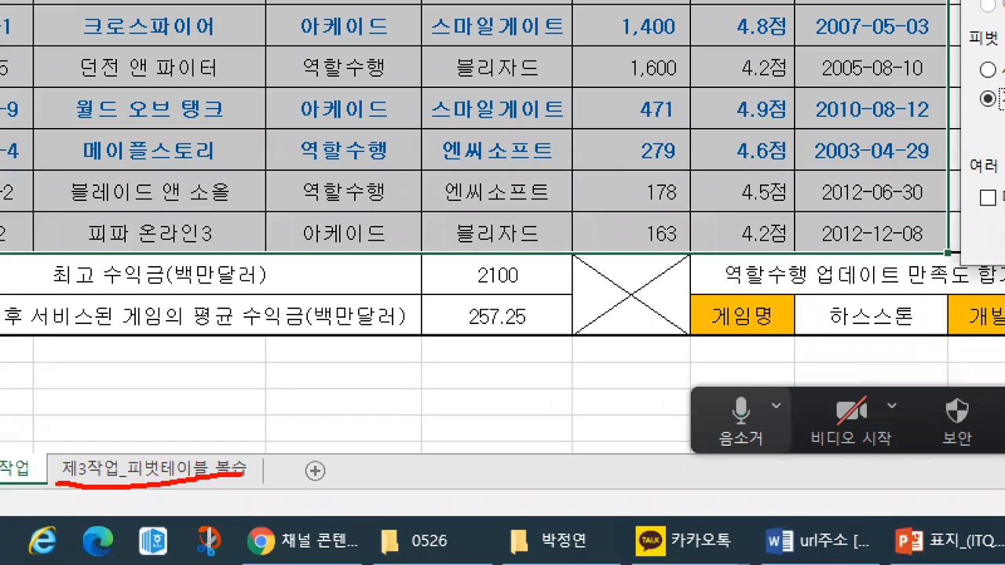
drag(143, 456, 201, 426)
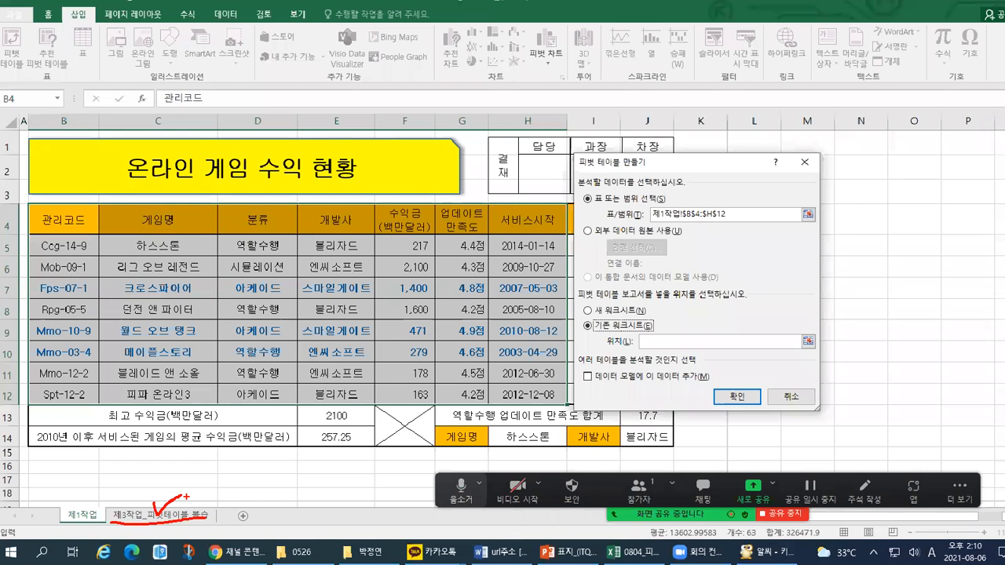
click(161, 515)
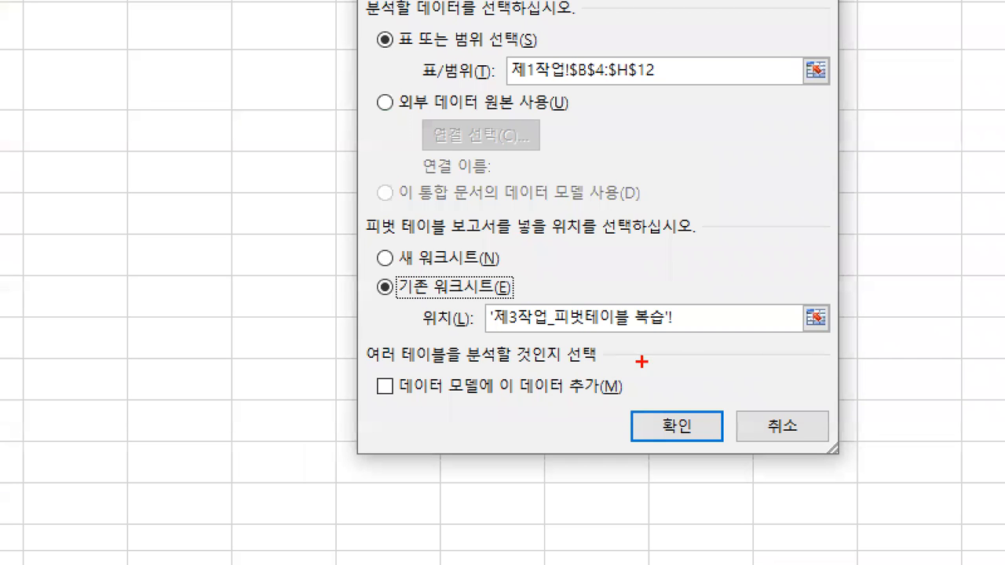
drag(465, 340, 676, 335)
mouse_move(831, 333)
mouse_down()
mouse_move(772, 311)
mouse_move(838, 292)
mouse_move(832, 338)
mouse_up()
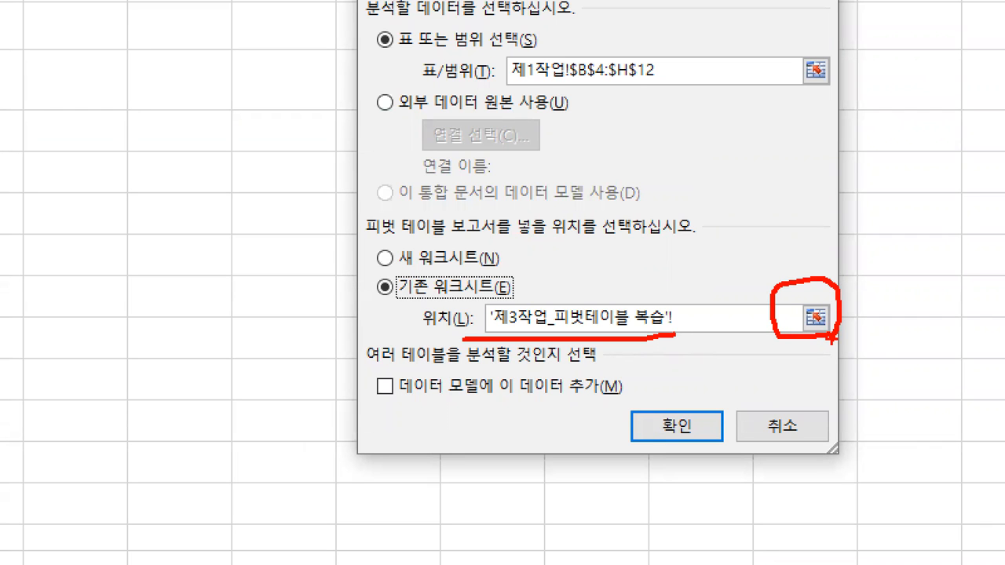
Step: Set the pivot table's location to cell B2 on 제3작업_피벗테이블 복습 and create the pivot table
key(Escape)
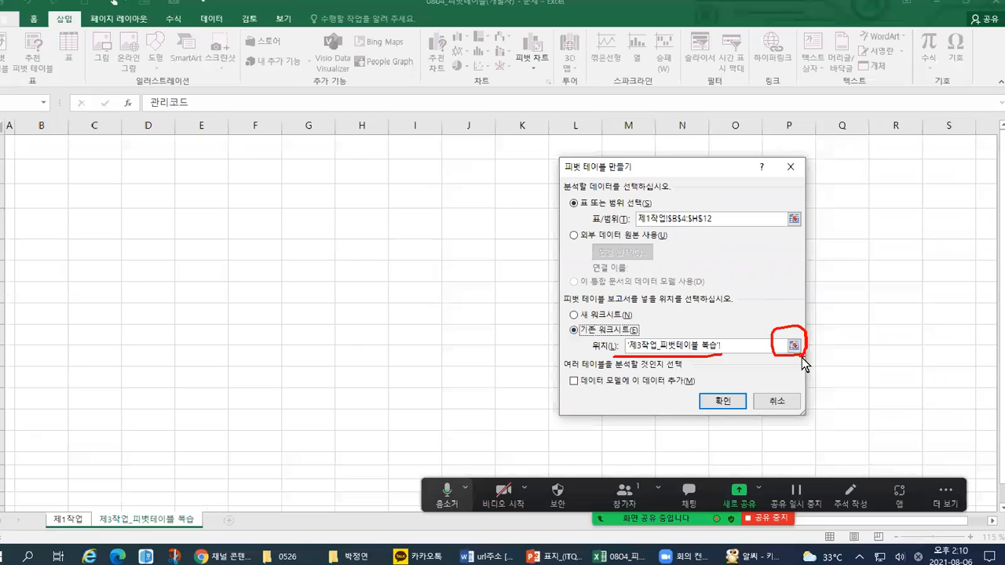
click(794, 348)
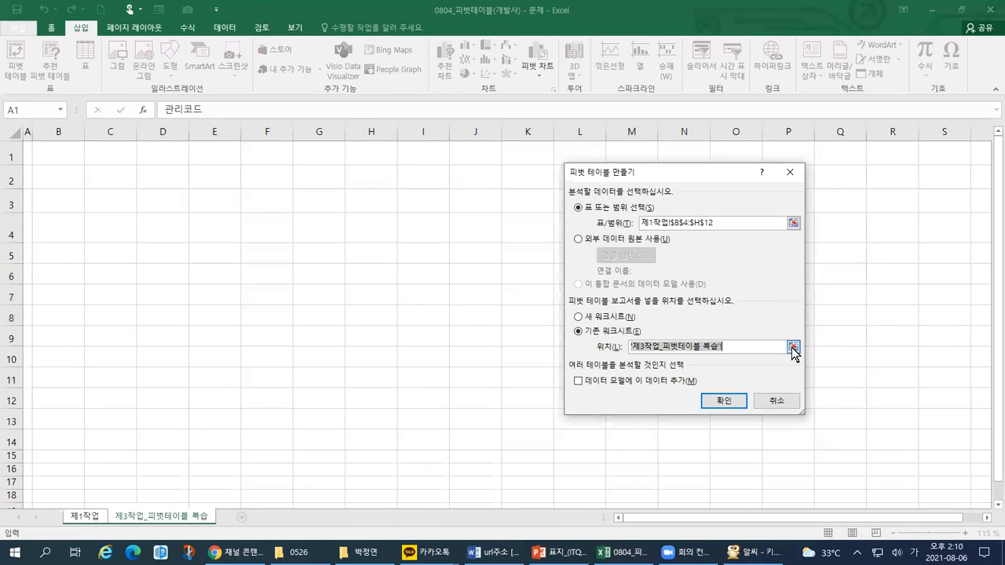
click(68, 179)
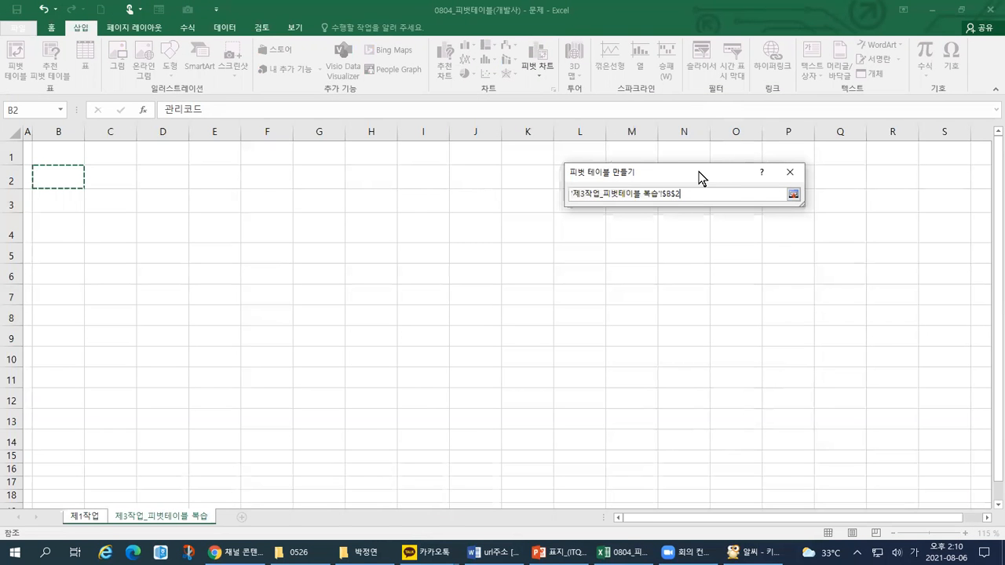
drag(699, 173, 202, 182)
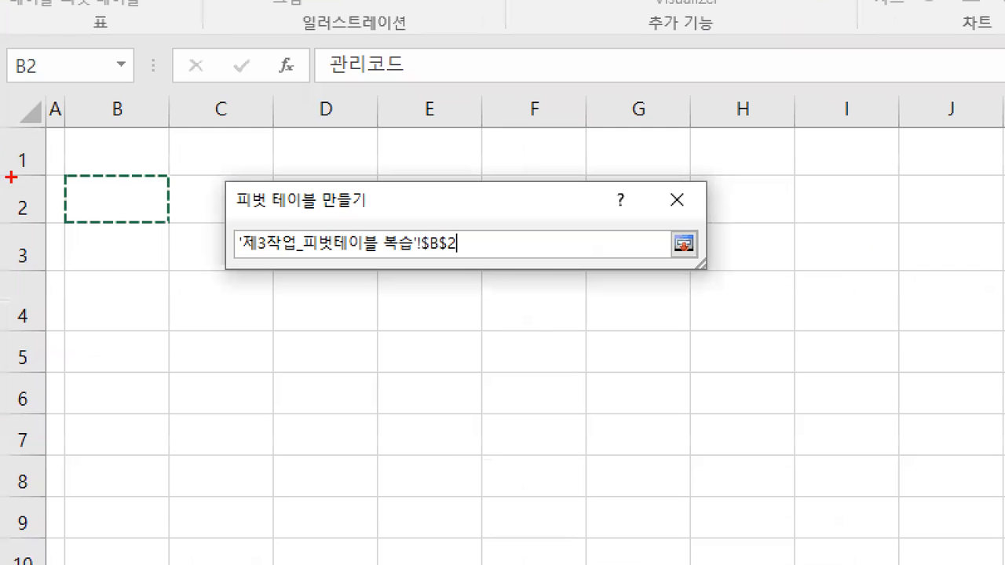
drag(408, 264, 483, 262)
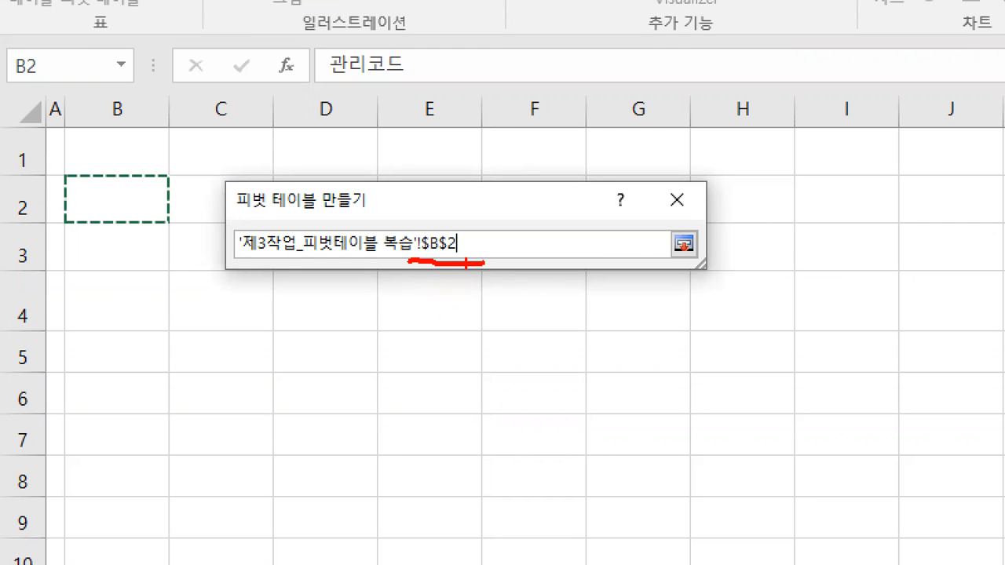
mouse_move(756, 261)
mouse_down()
mouse_move(698, 274)
mouse_move(694, 229)
mouse_move(696, 284)
mouse_up()
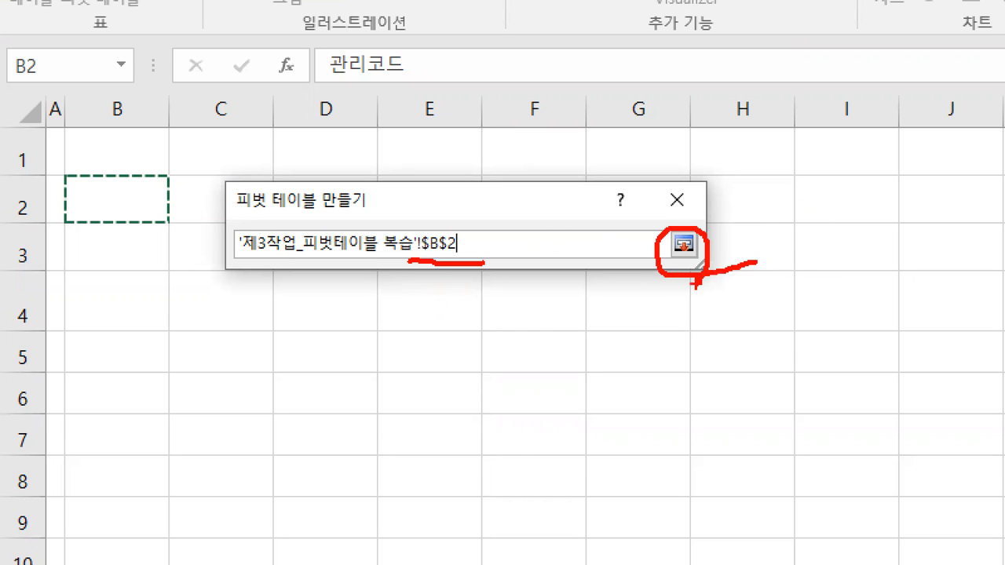
drag(676, 221, 700, 195)
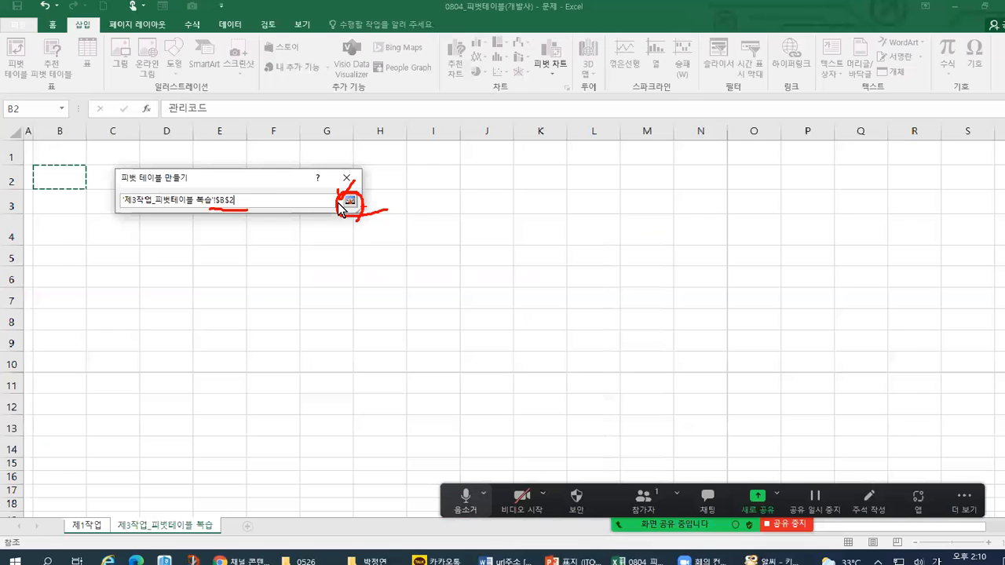
click(349, 201)
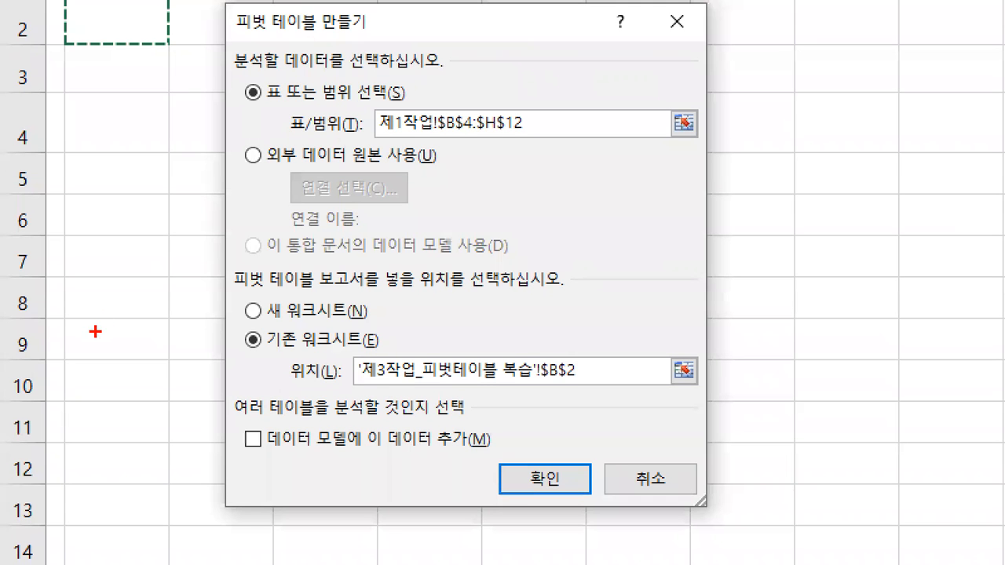
drag(226, 393, 598, 385)
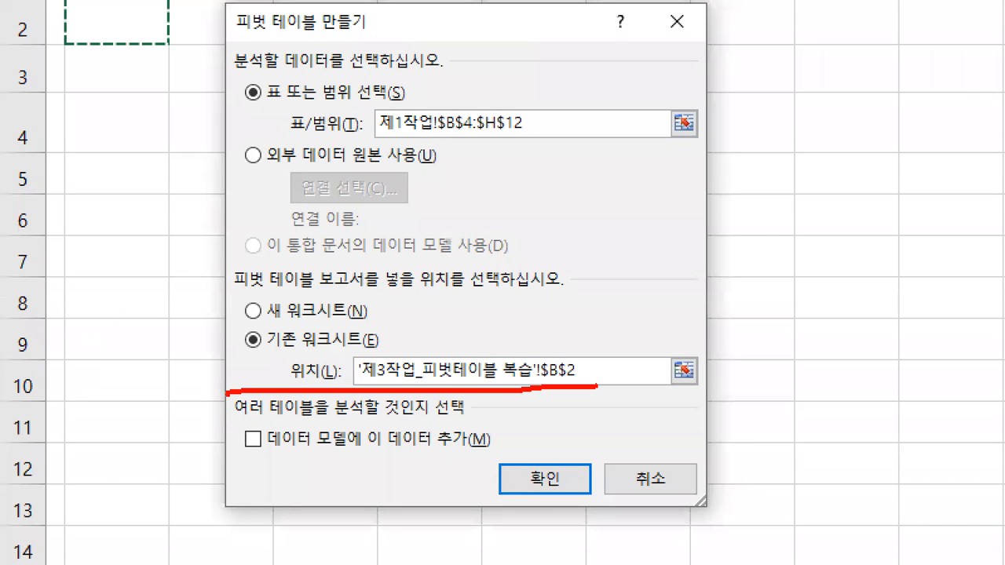
mouse_move(545, 443)
mouse_down()
mouse_move(550, 474)
mouse_move(567, 444)
mouse_up()
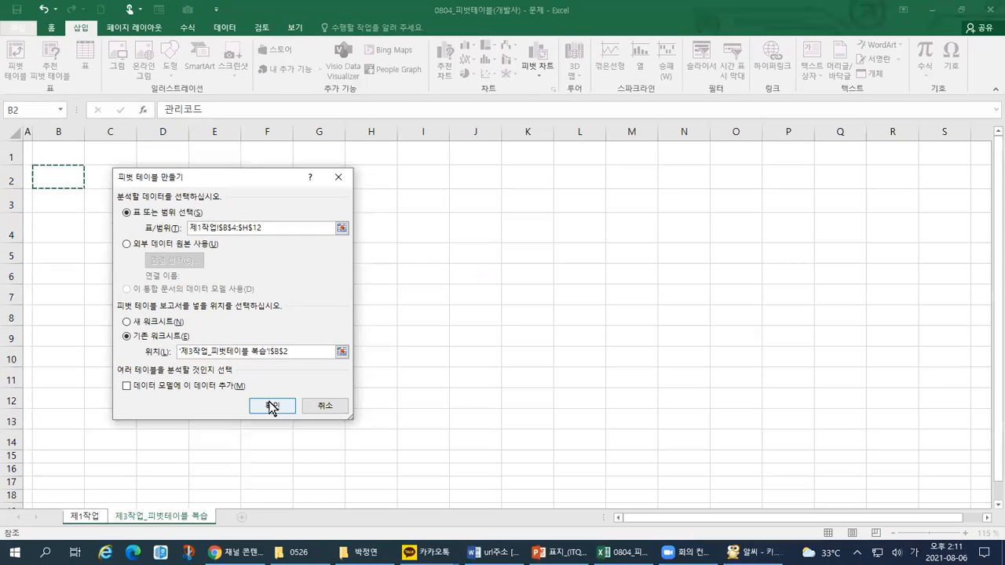
click(277, 407)
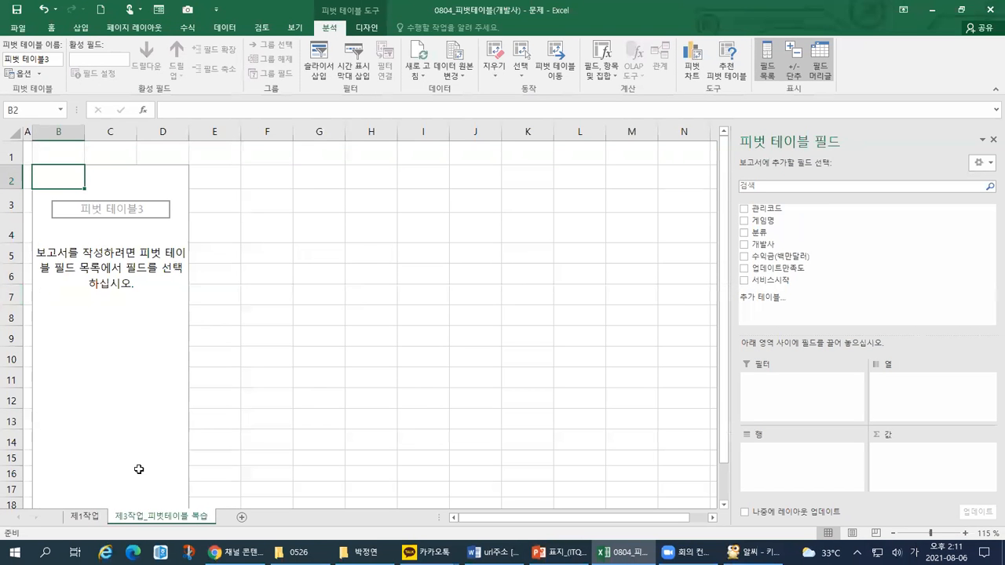
Step: Add the 서비스시작 field to the pivot table's rows and remove the 분기 and 연 grouping fields
click(88, 517)
click(124, 520)
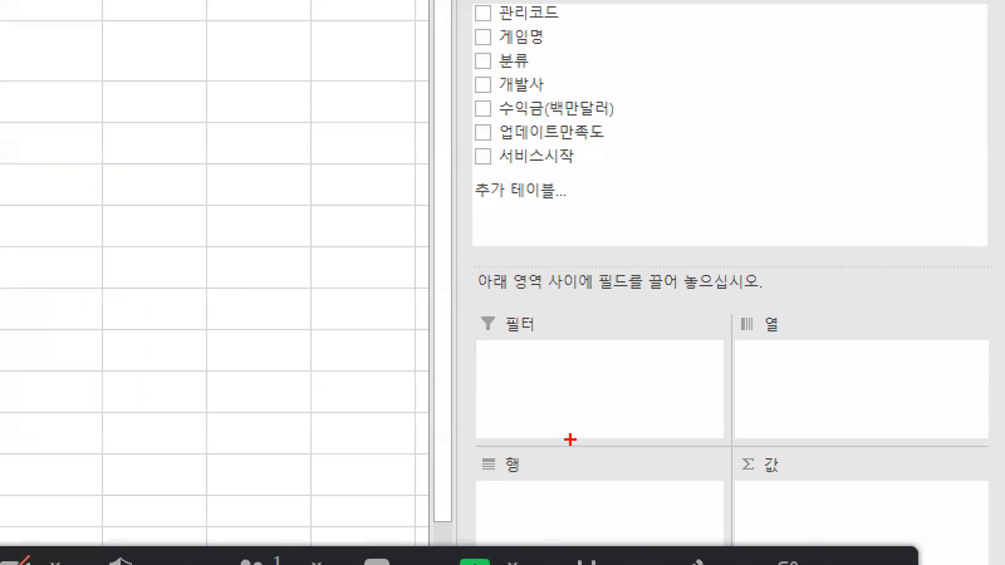
drag(487, 479, 509, 476)
drag(466, 170, 518, 167)
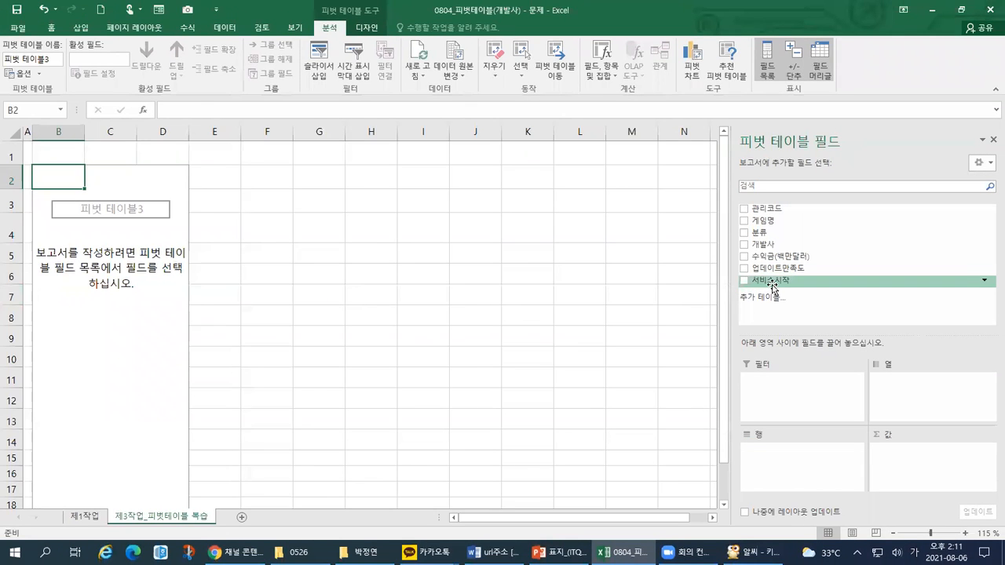
click(744, 281)
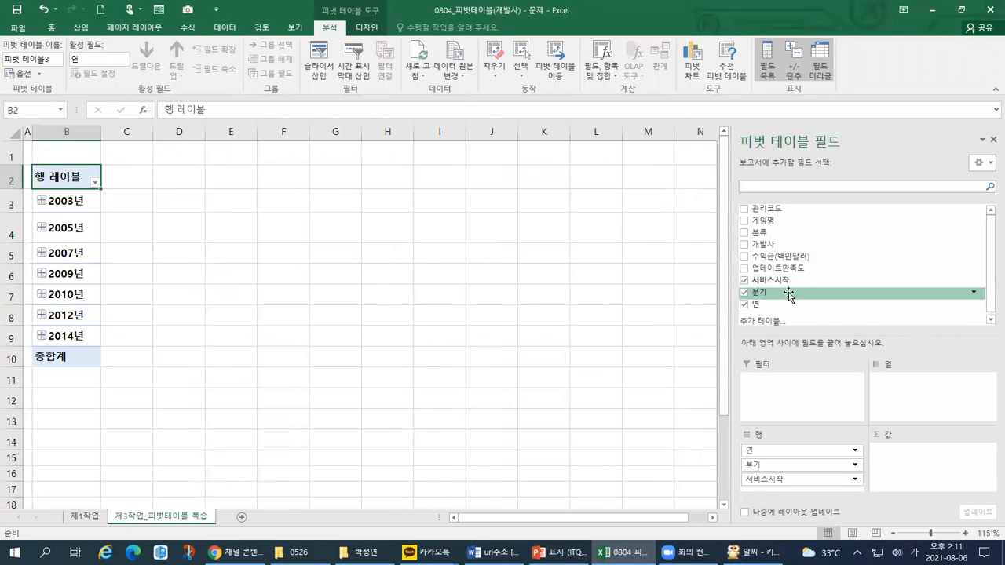
click(745, 292)
click(744, 303)
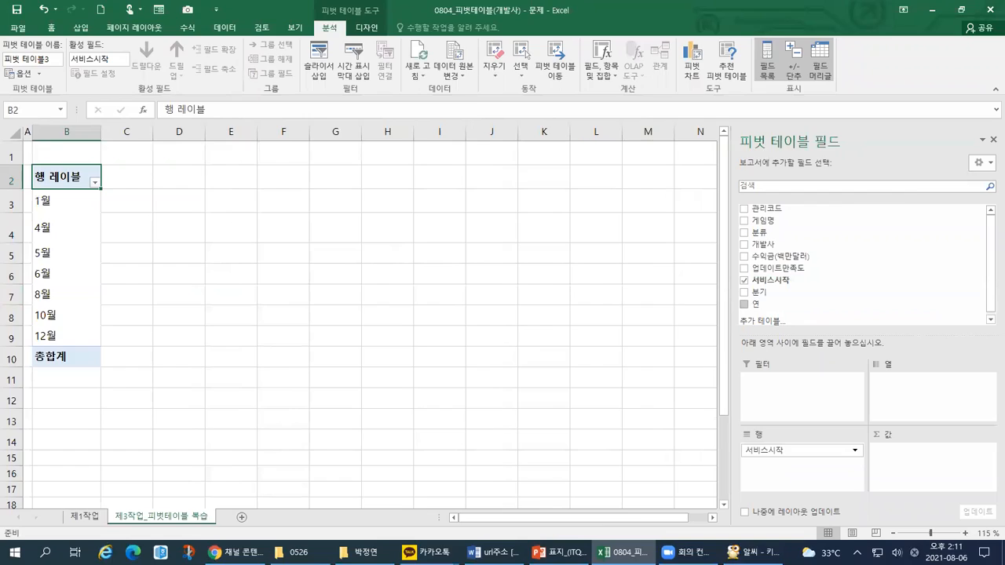
Step: Add the 개발사 field to the pivot table's columns
drag(739, 273, 773, 288)
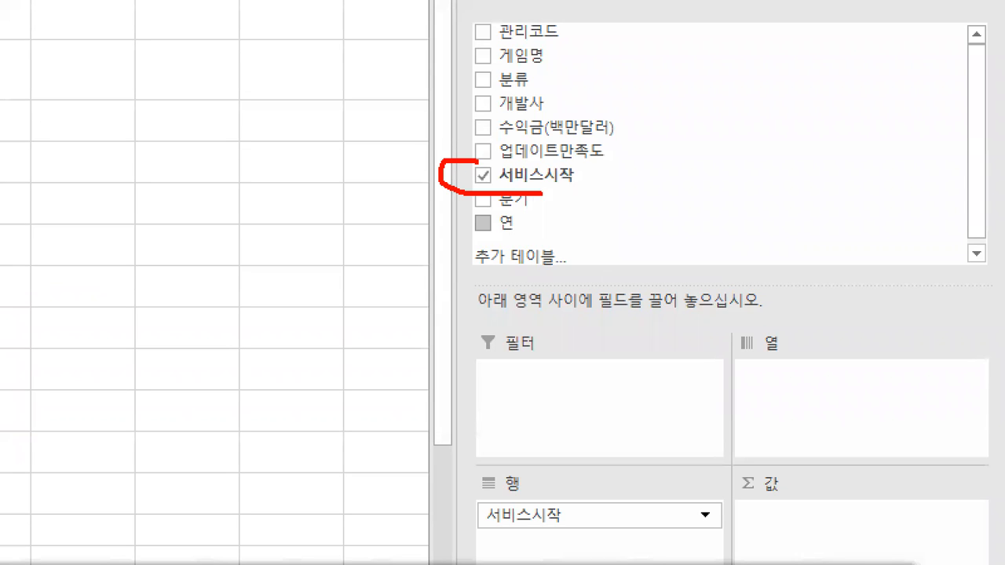
drag(542, 191, 487, 163)
mouse_move(502, 492)
mouse_down()
mouse_move(494, 540)
mouse_move(480, 494)
mouse_up()
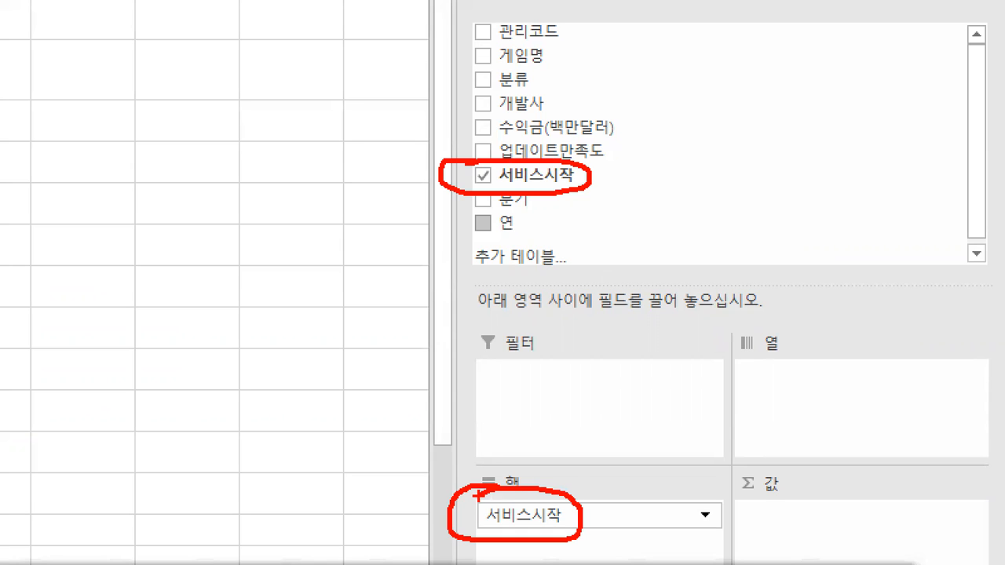
mouse_move(810, 358)
mouse_down()
mouse_move(750, 299)
mouse_move(785, 374)
mouse_up()
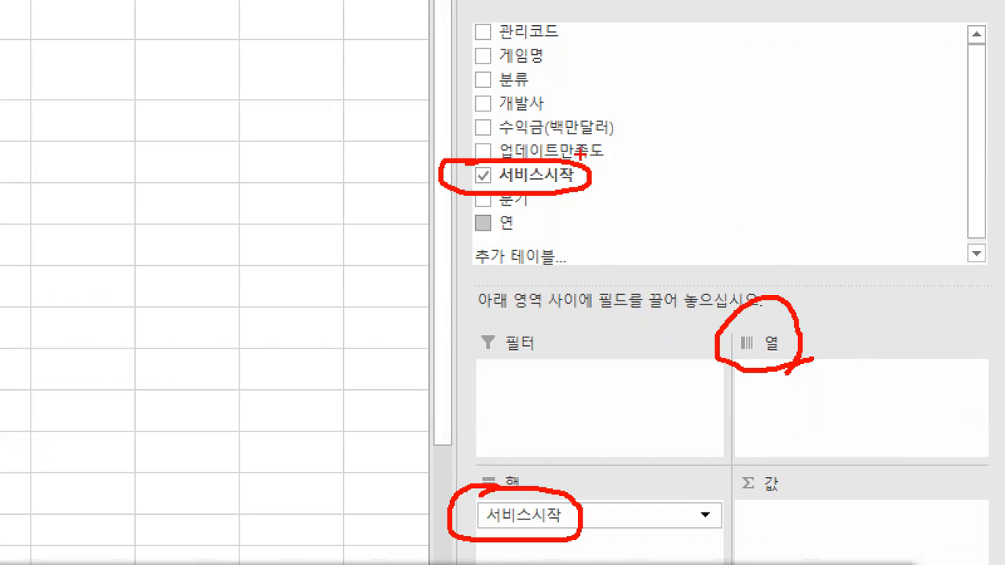
mouse_move(499, 81)
mouse_down()
mouse_move(468, 111)
mouse_move(549, 75)
mouse_move(503, 76)
mouse_move(811, 413)
mouse_up()
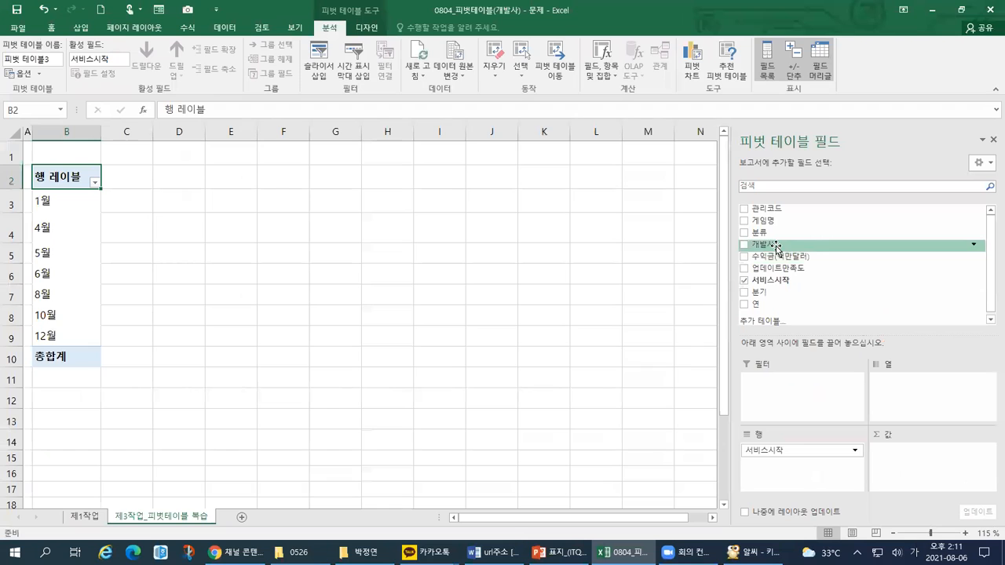
mouse_move(757, 239)
mouse_down()
mouse_move(871, 273)
mouse_move(905, 397)
mouse_up()
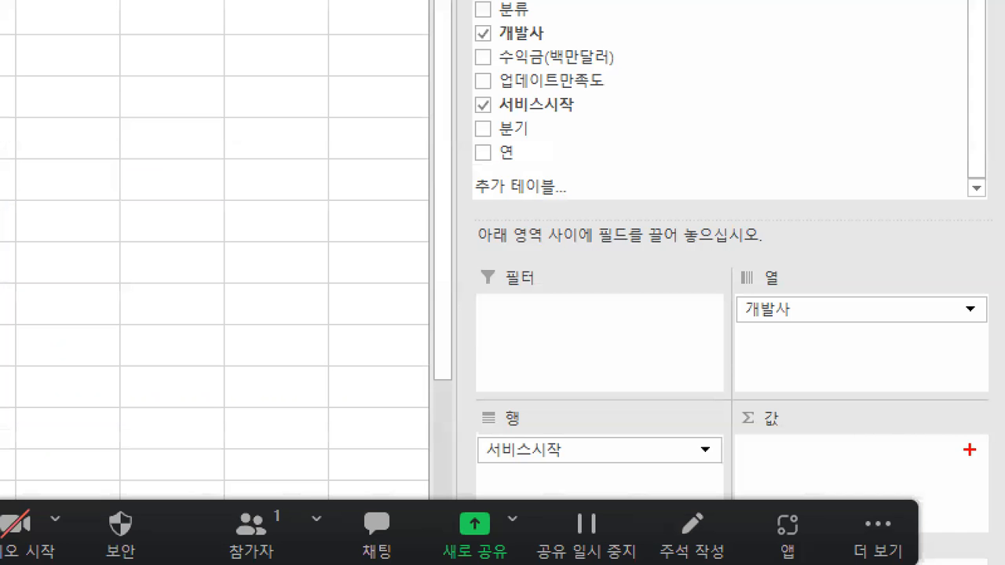
drag(824, 435, 833, 439)
drag(837, 271, 870, 264)
mouse_move(834, 430)
mouse_down()
mouse_move(776, 449)
mouse_move(804, 402)
mouse_move(799, 453)
mouse_up()
drag(468, 13, 534, 13)
drag(470, 75, 628, 69)
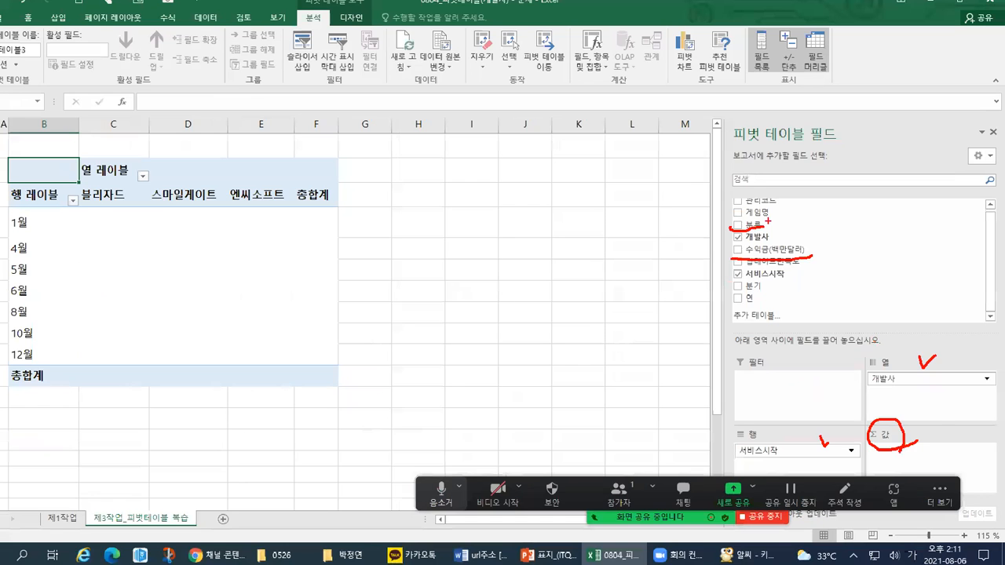
Step: Add the 분류 and 수익금(백만달러) fields to the pivot table's values
mouse_move(515, 10)
mouse_down()
mouse_move(575, 25)
mouse_move(669, 122)
mouse_up()
drag(833, 284, 892, 463)
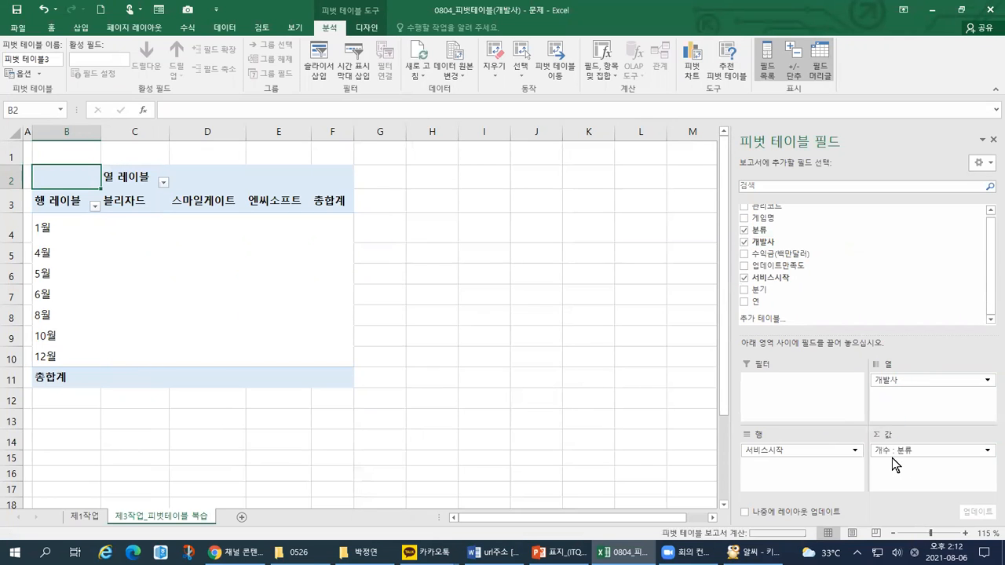
mouse_move(789, 255)
mouse_down()
mouse_move(819, 260)
mouse_move(913, 350)
mouse_move(912, 473)
mouse_move(874, 437)
mouse_move(947, 469)
mouse_up()
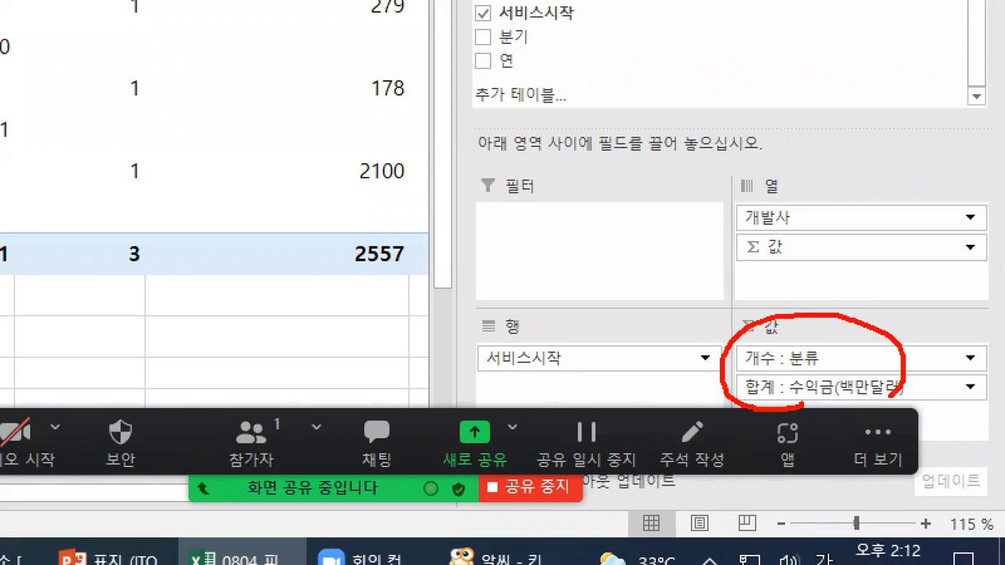
drag(892, 396, 775, 407)
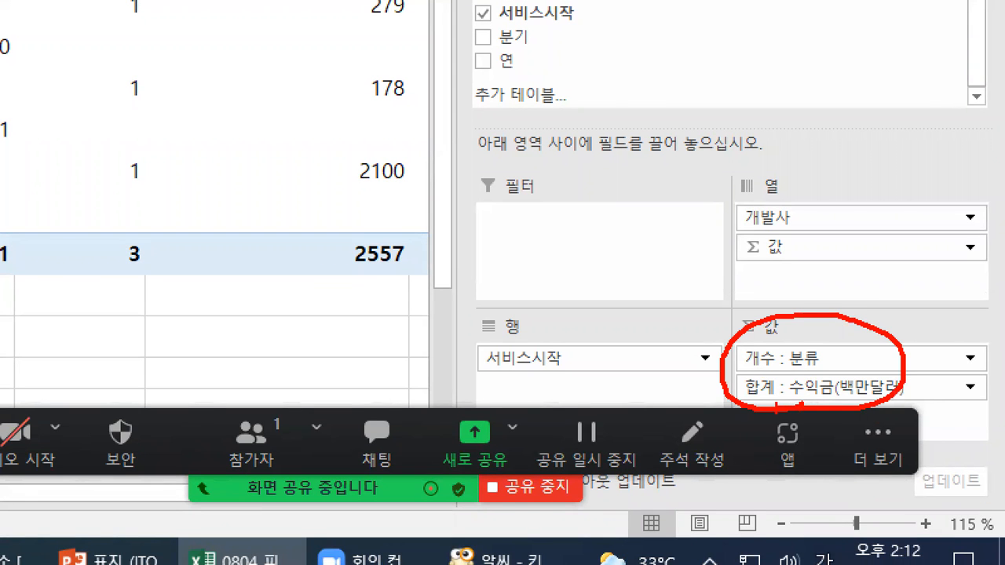
mouse_move(568, 385)
mouse_down()
mouse_move(584, 346)
mouse_move(556, 385)
mouse_up()
mouse_move(795, 244)
mouse_down()
mouse_move(793, 129)
mouse_move(757, 290)
mouse_up()
mouse_move(864, 320)
mouse_down()
mouse_move(873, 336)
mouse_move(889, 314)
mouse_up()
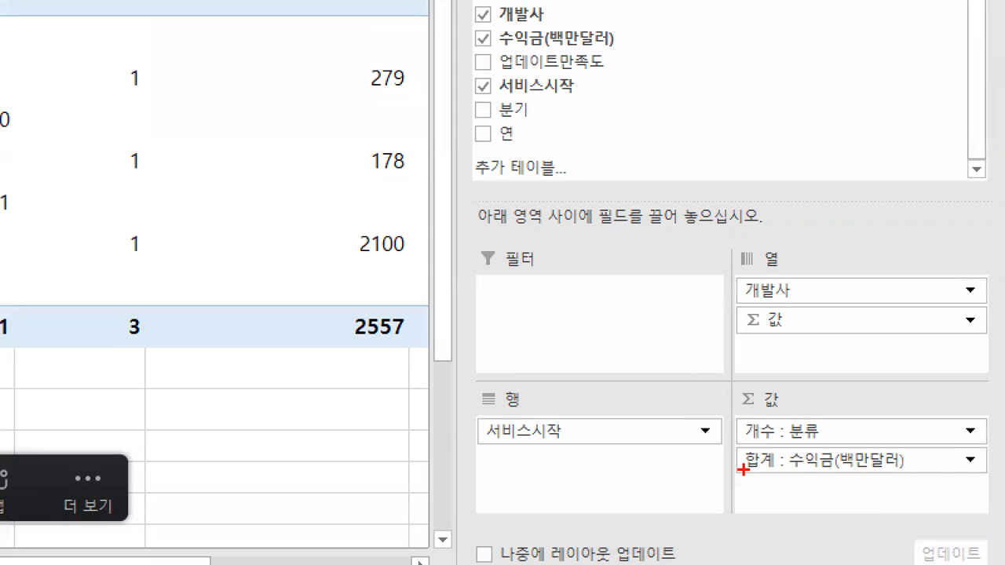
Step: In the value field settings of 수익금(백만달러), choose 평균 as the summary calculation
drag(738, 475, 784, 476)
mouse_move(981, 468)
mouse_down()
mouse_move(950, 454)
mouse_move(983, 469)
mouse_up()
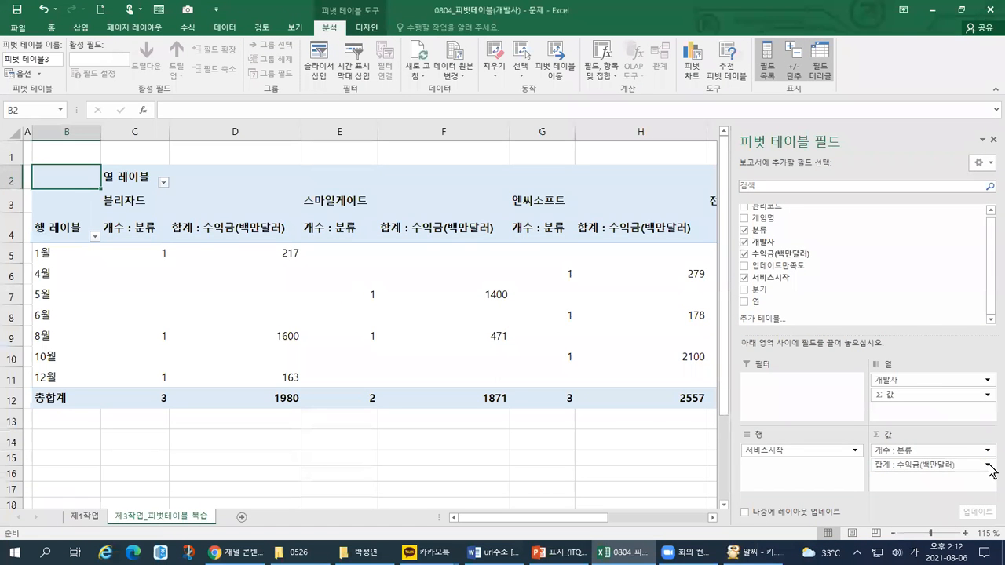
click(970, 459)
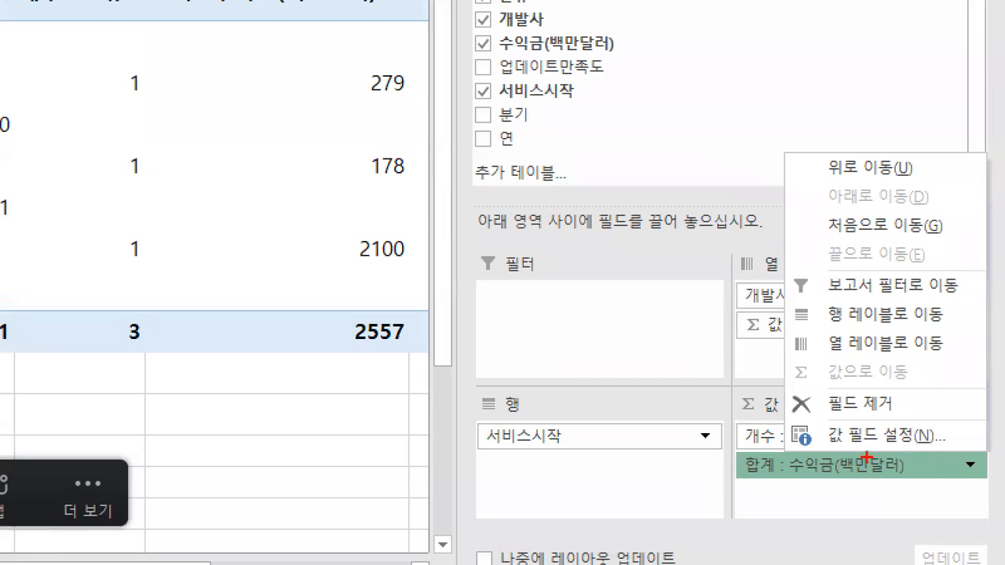
mouse_move(916, 453)
mouse_down()
mouse_move(973, 453)
mouse_move(956, 481)
mouse_move(969, 493)
mouse_up()
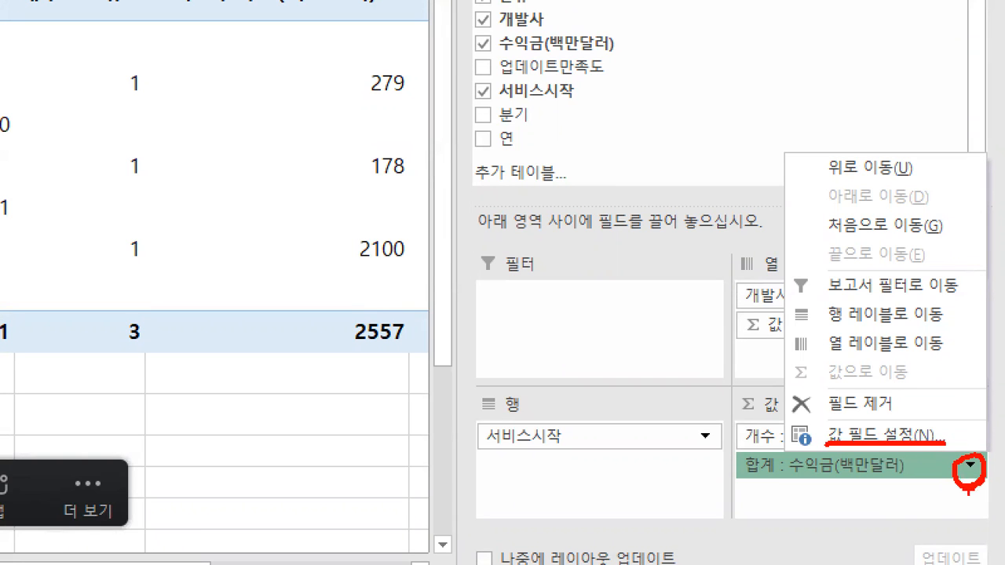
key(Escape)
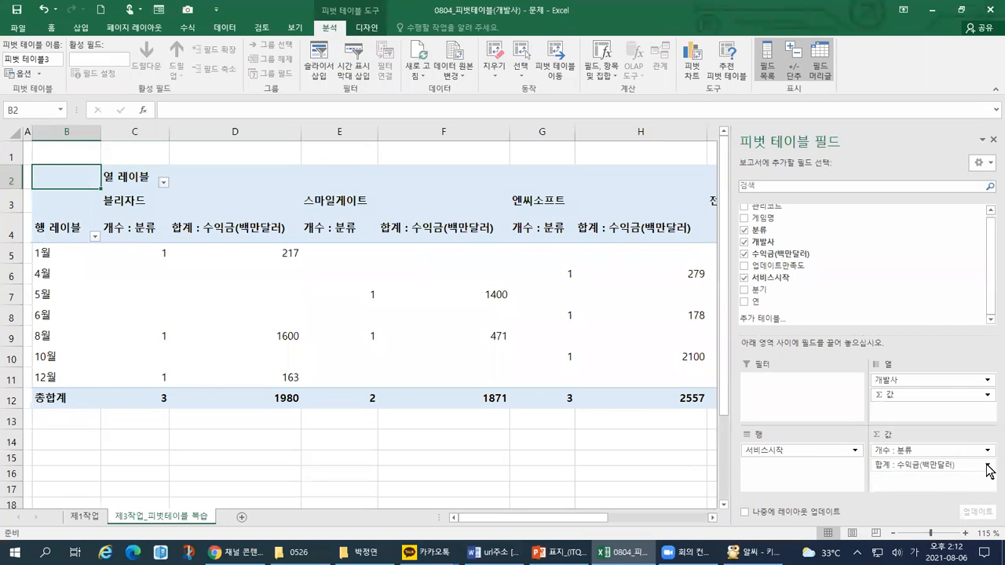
click(971, 465)
click(946, 451)
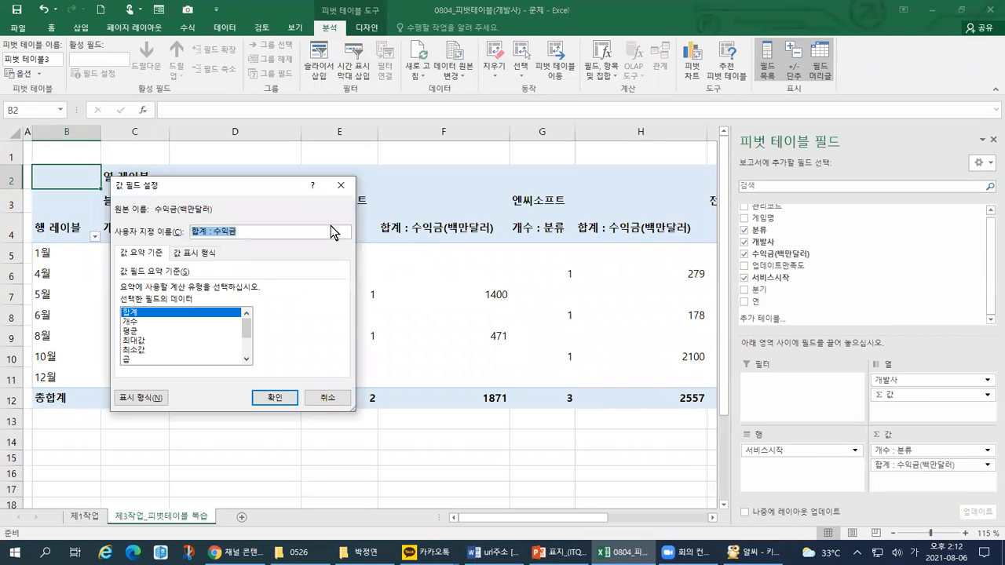
drag(259, 195, 742, 315)
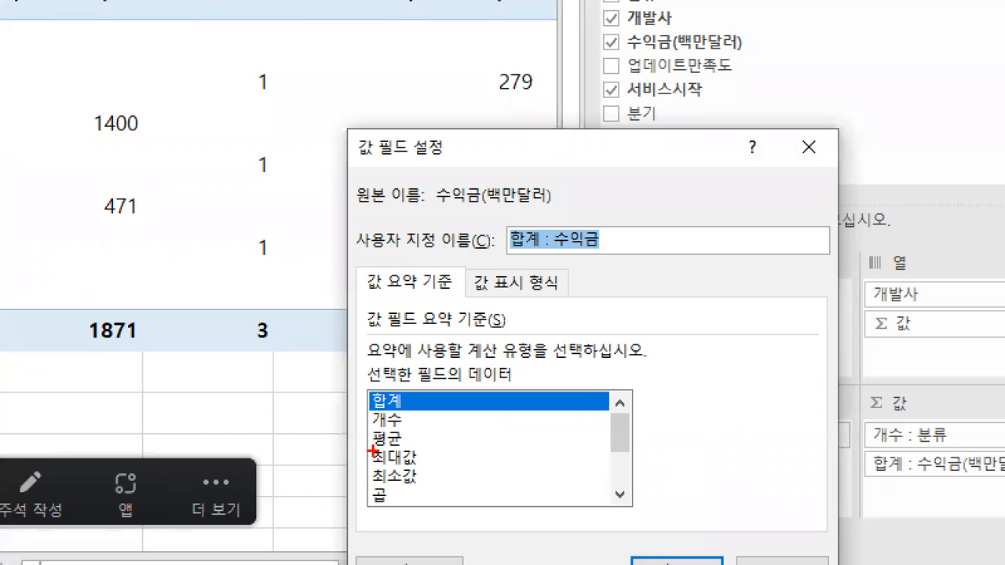
drag(615, 457, 656, 454)
mouse_move(413, 445)
mouse_down()
mouse_move(381, 421)
mouse_move(368, 459)
mouse_up()
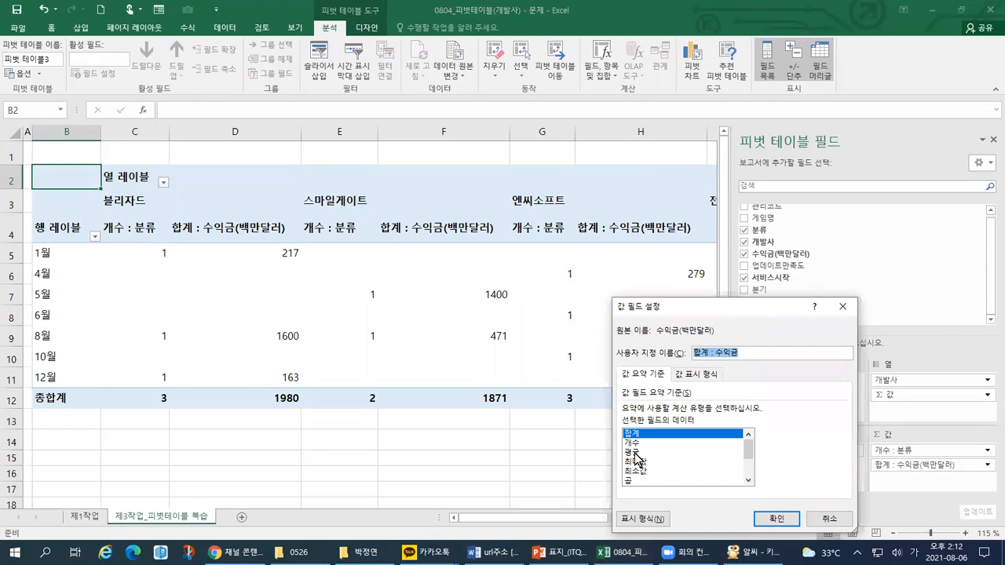
click(386, 436)
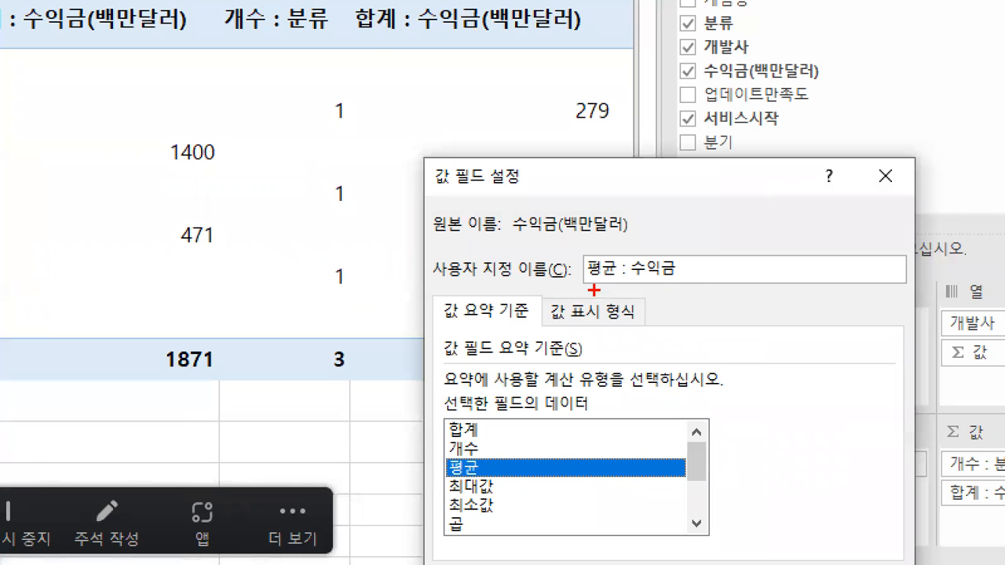
Step: Complete the field's custom name as "평균 : 수익금(백만달러)" and apply the value field settings
drag(687, 358, 755, 364)
drag(700, 213, 673, 322)
drag(787, 220, 813, 318)
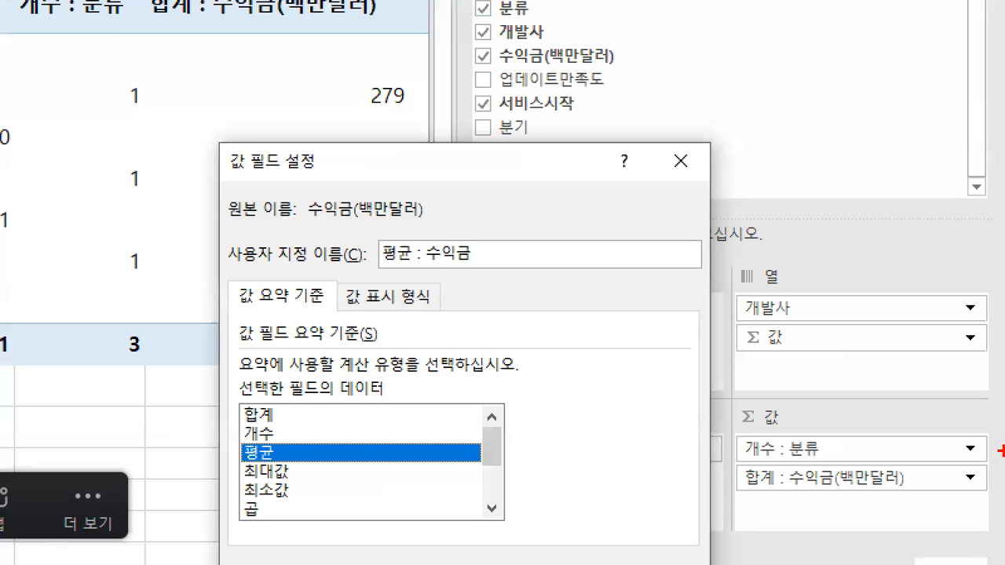
drag(837, 496, 904, 496)
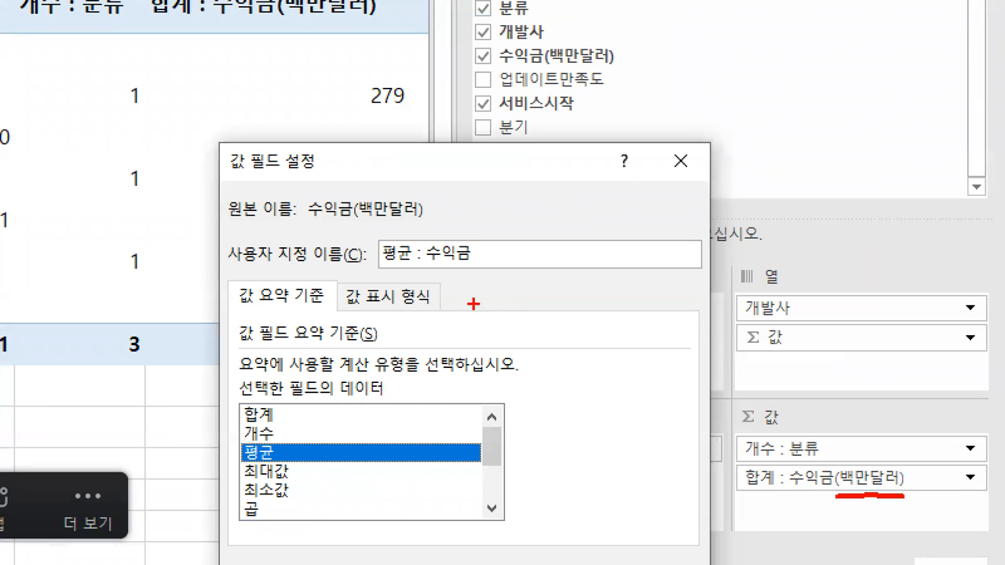
drag(461, 268, 540, 267)
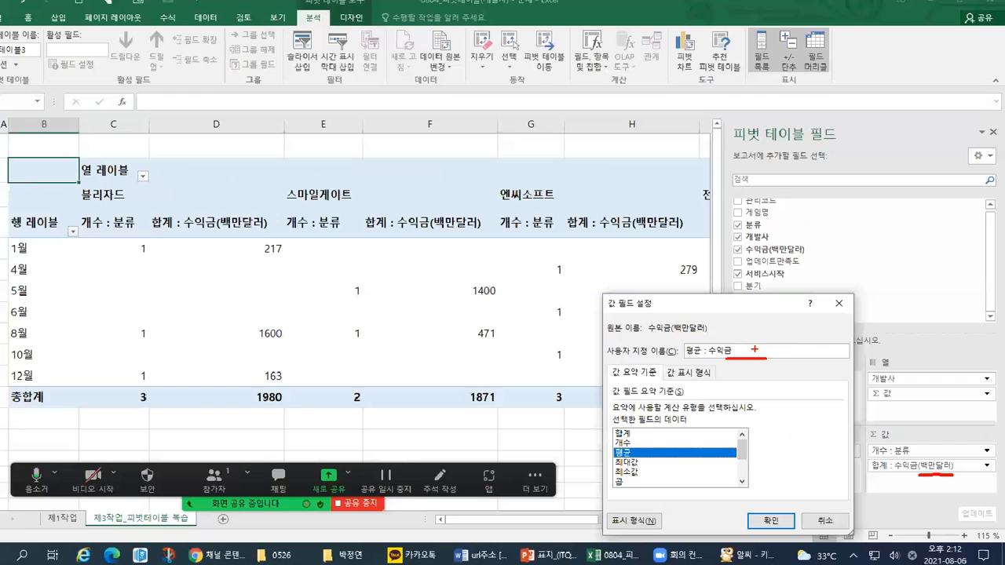
text(ㅁㅏㄴ달러)
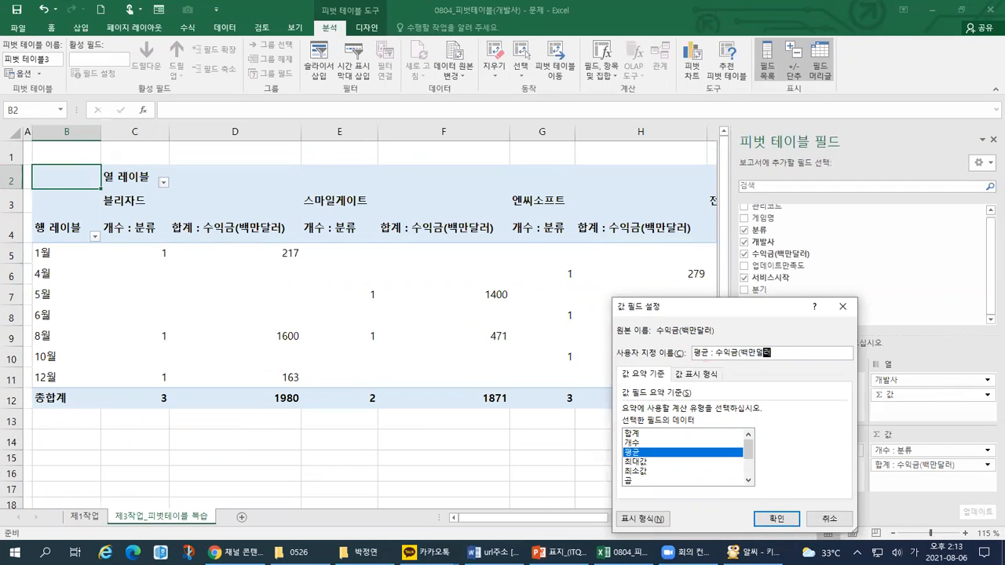
text())
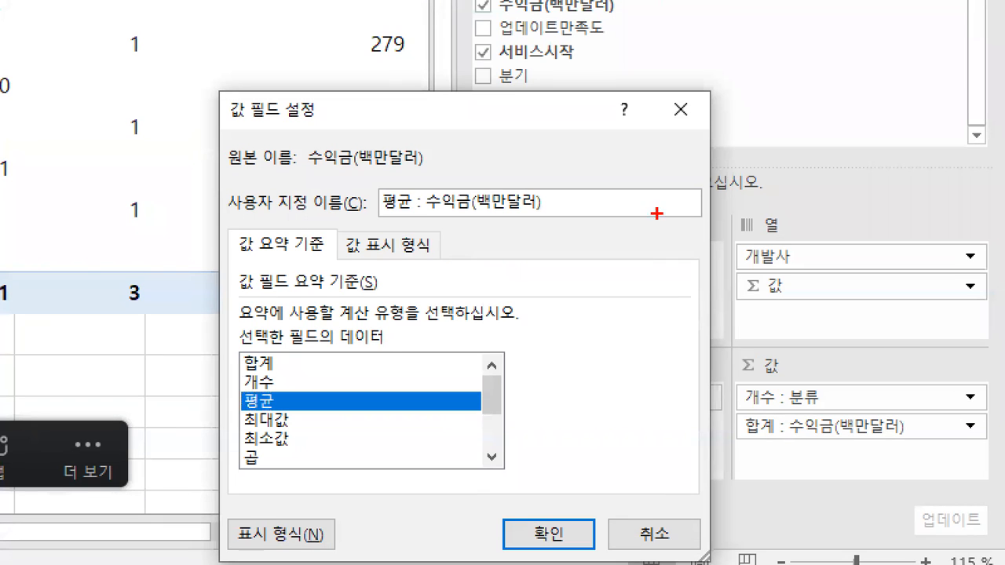
drag(727, 362, 803, 363)
mouse_move(543, 497)
mouse_down()
mouse_move(558, 532)
mouse_move(589, 487)
mouse_up()
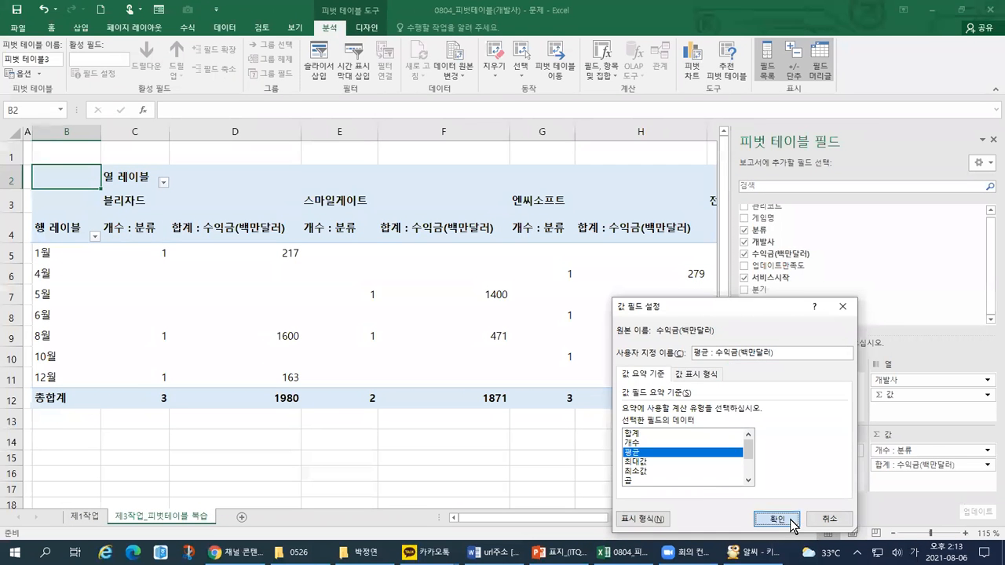
click(712, 519)
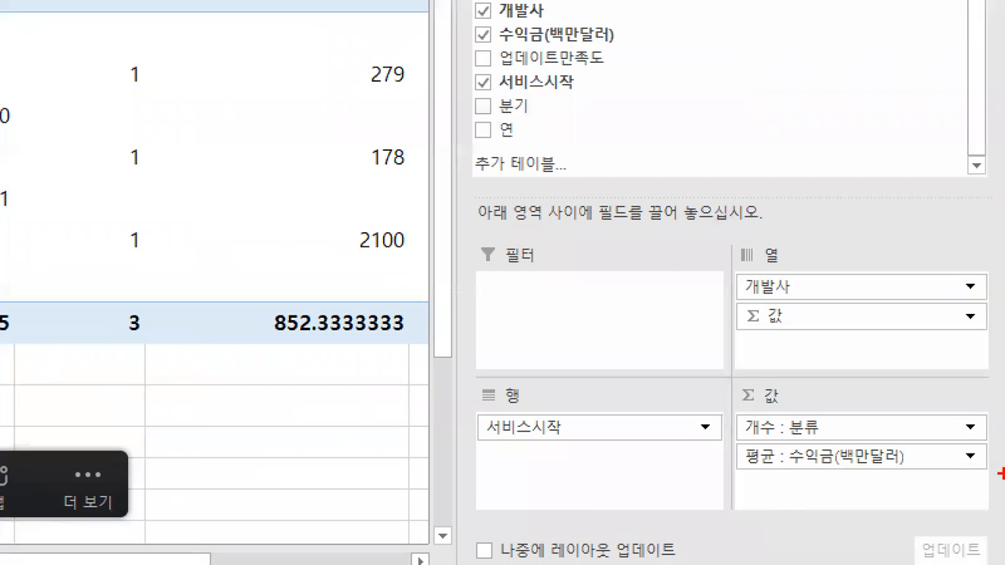
drag(871, 475, 888, 475)
mouse_move(837, 475)
mouse_down()
mouse_move(899, 474)
mouse_move(864, 436)
mouse_move(831, 469)
mouse_move(851, 481)
mouse_up()
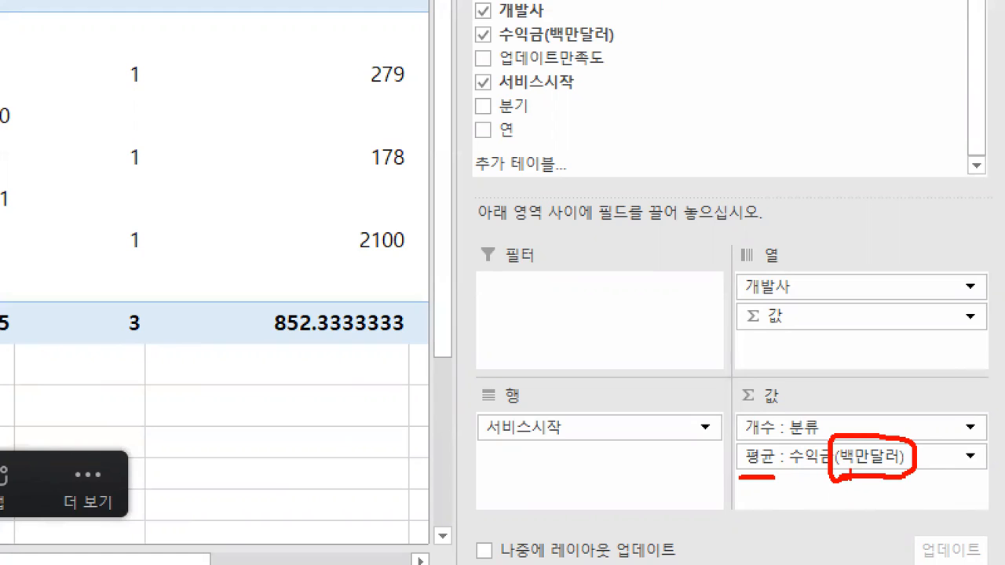
drag(791, 473, 811, 470)
drag(812, 458, 811, 472)
mouse_move(757, 339)
mouse_down()
mouse_move(829, 338)
mouse_move(818, 381)
mouse_up()
mouse_move(560, 504)
mouse_down()
mouse_move(628, 376)
mouse_move(616, 494)
mouse_up()
mouse_move(797, 469)
mouse_down()
mouse_move(777, 337)
mouse_move(787, 495)
mouse_up()
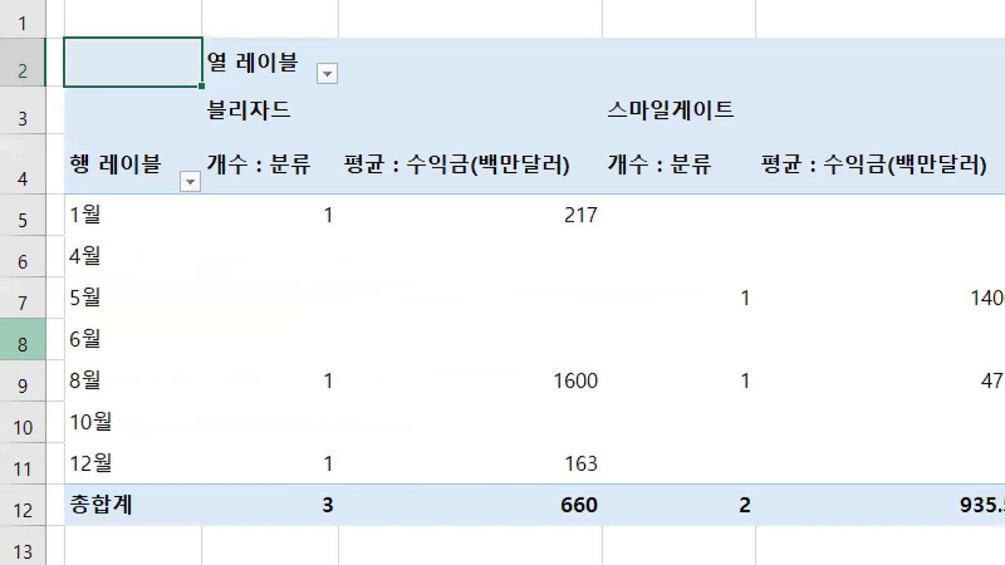
mouse_move(153, 193)
mouse_down()
mouse_move(59, 250)
mouse_move(171, 247)
mouse_move(161, 198)
mouse_up()
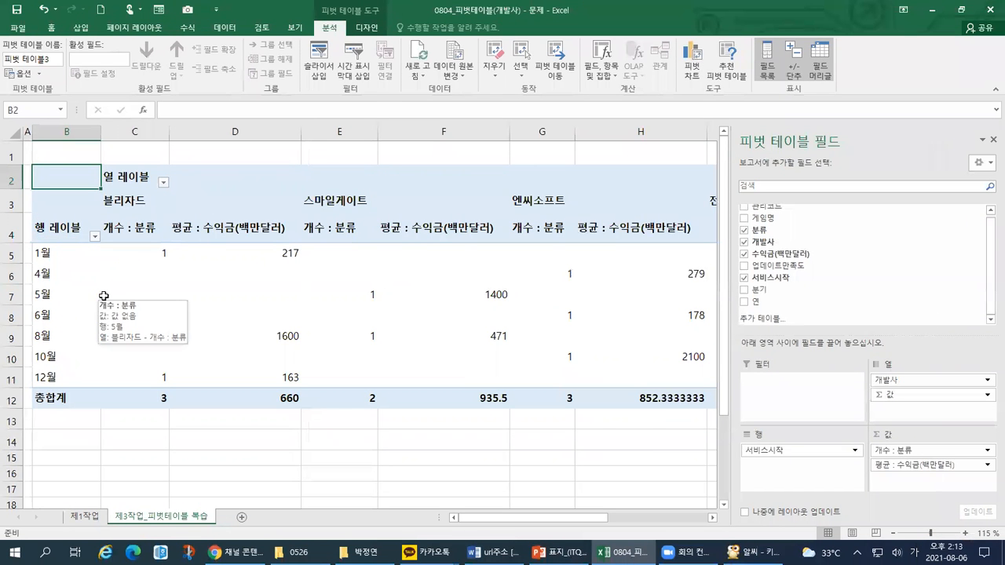
Step: Group the 서비스시작 row dates by 연 only, deselecting the 월 and 분기 units
click(62, 252)
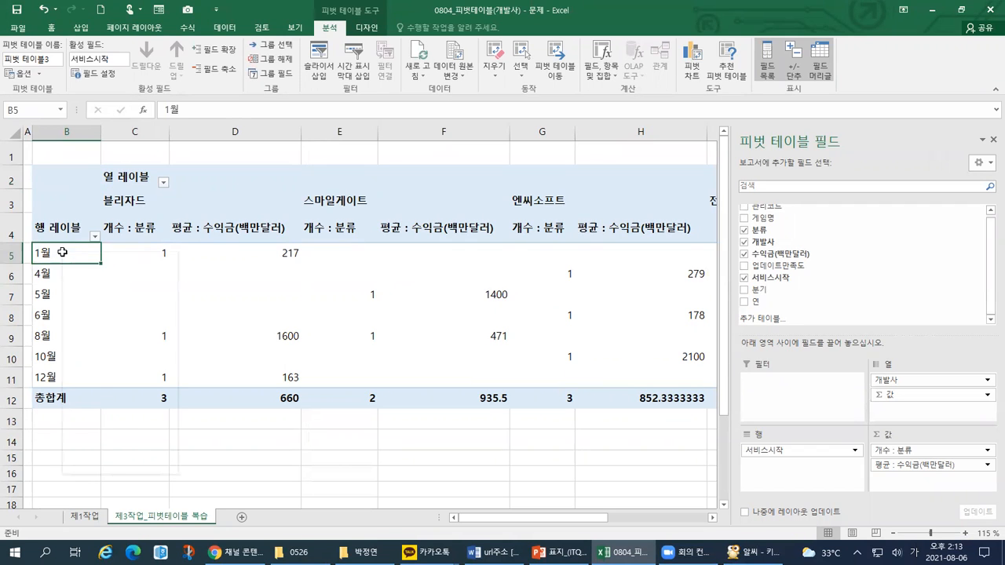
right_click(62, 252)
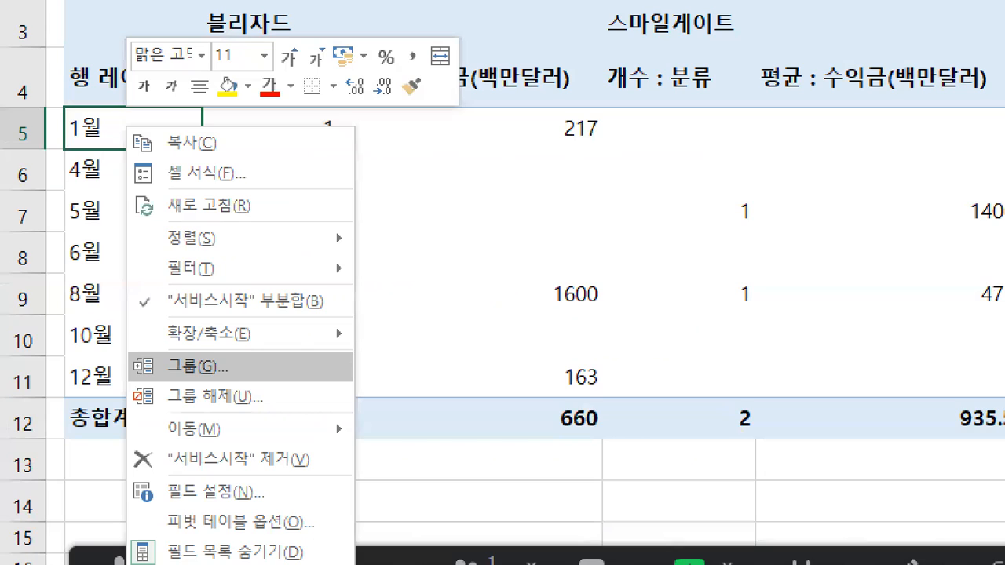
drag(62, 379, 117, 380)
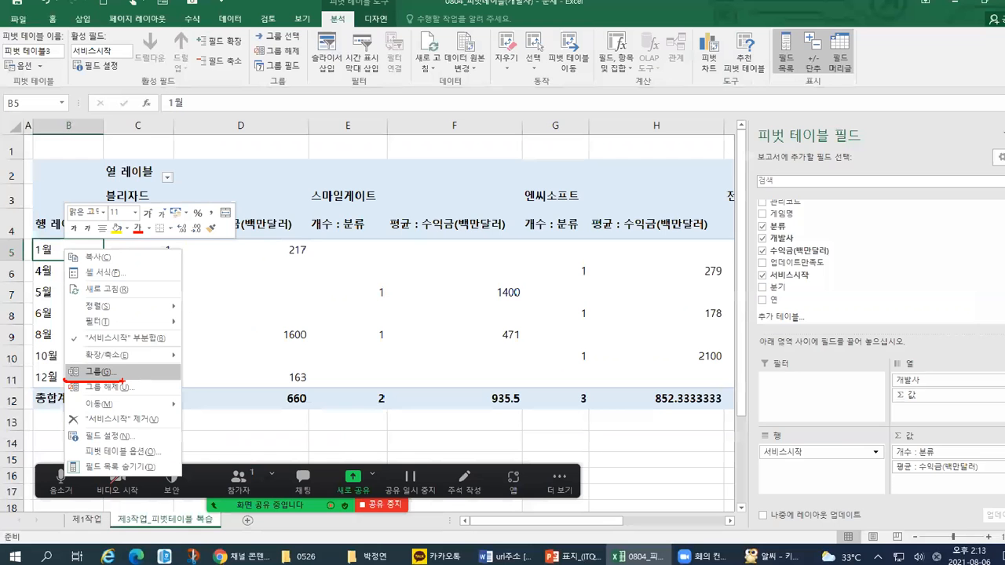
key(Escape)
right_click(141, 135)
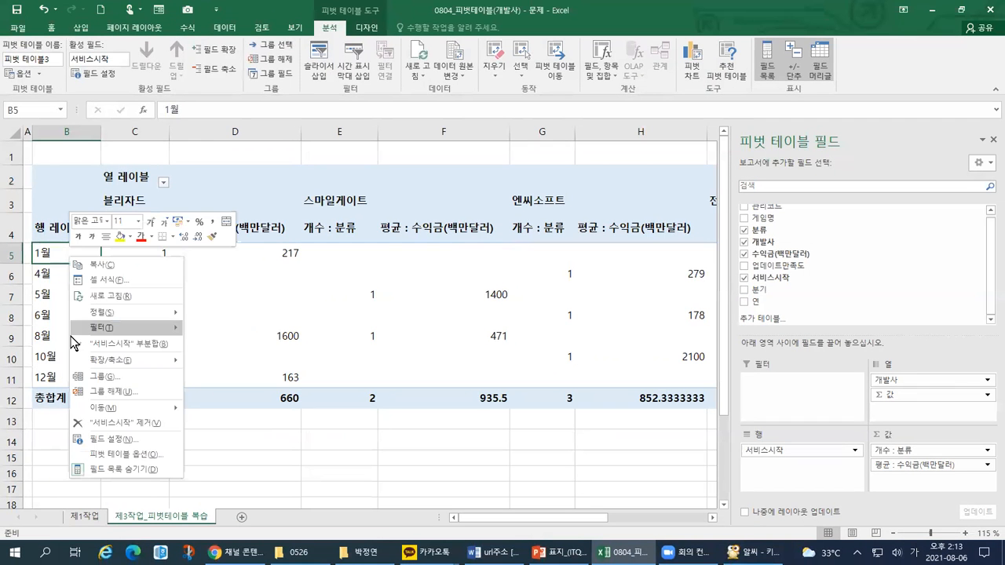
click(94, 376)
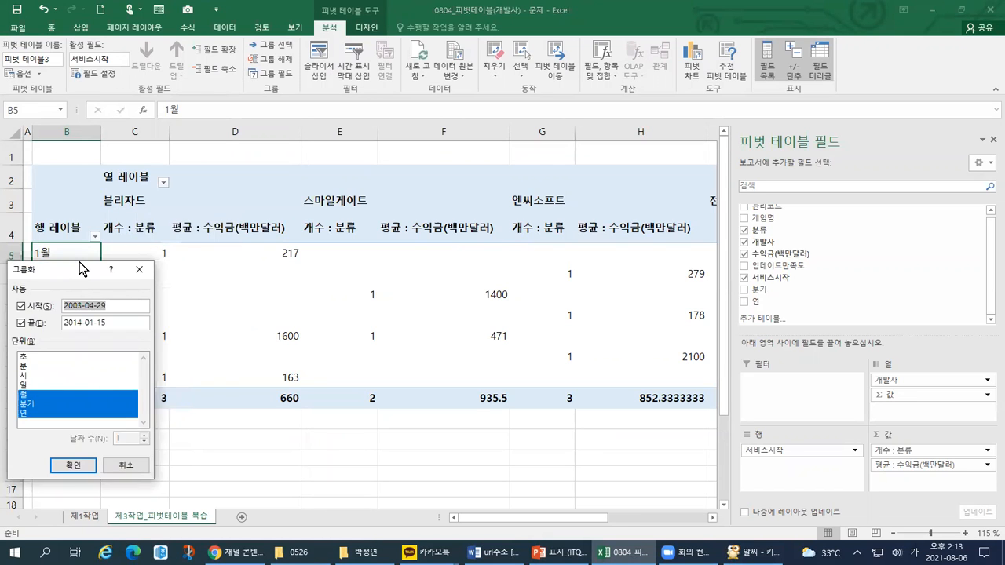
drag(82, 269, 205, 188)
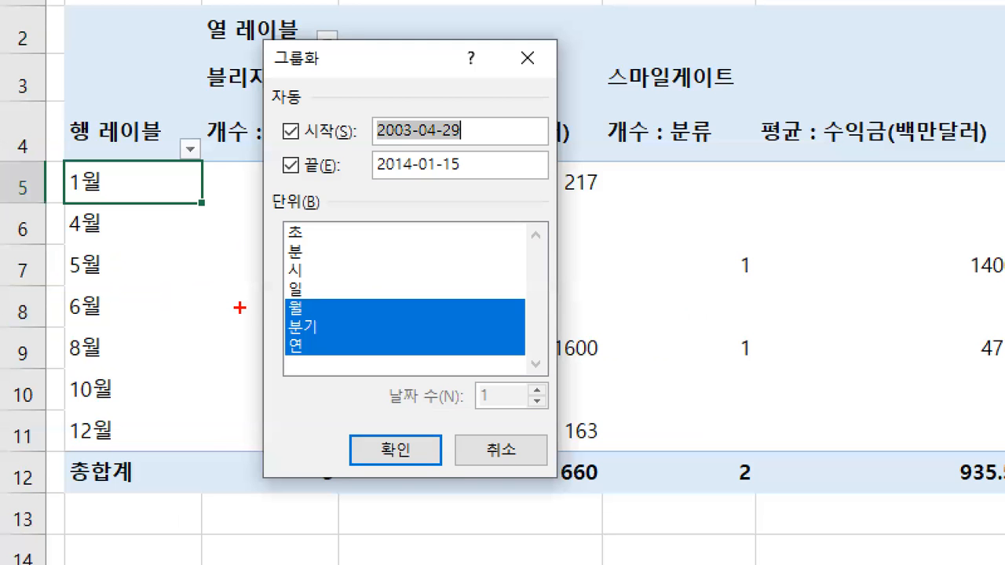
drag(274, 297, 291, 292)
drag(112, 226, 198, 224)
drag(139, 209, 126, 255)
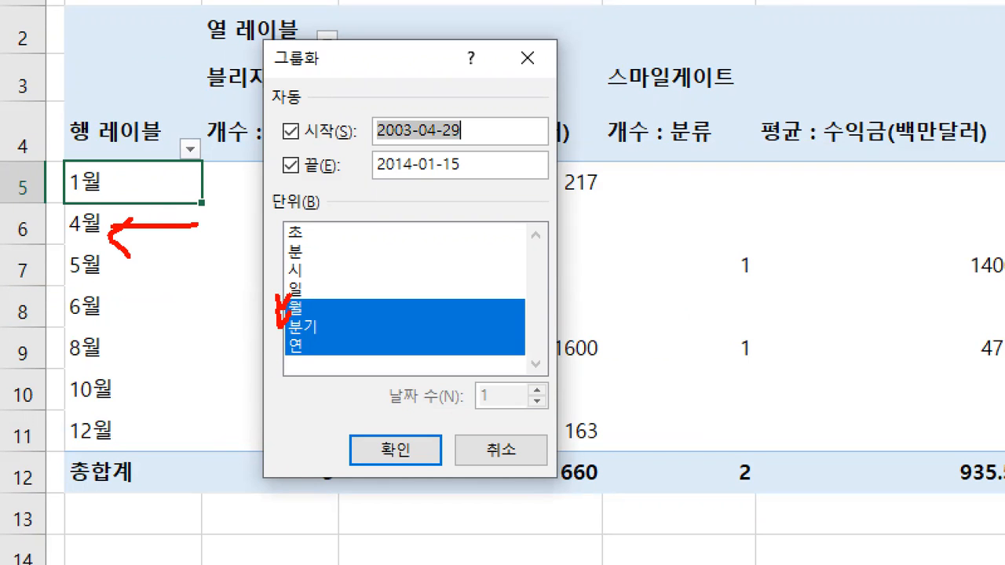
drag(127, 166, 140, 207)
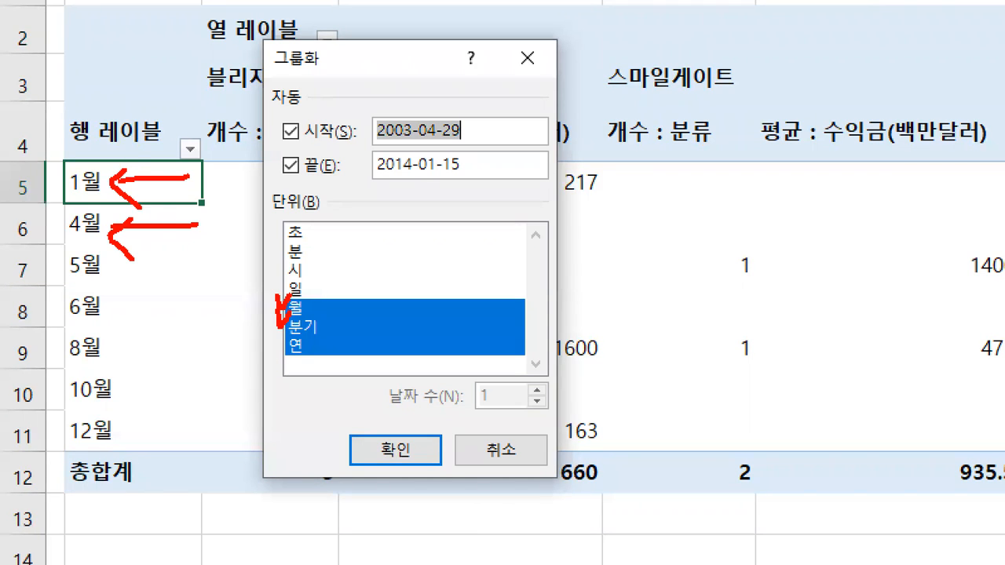
drag(323, 294, 287, 321)
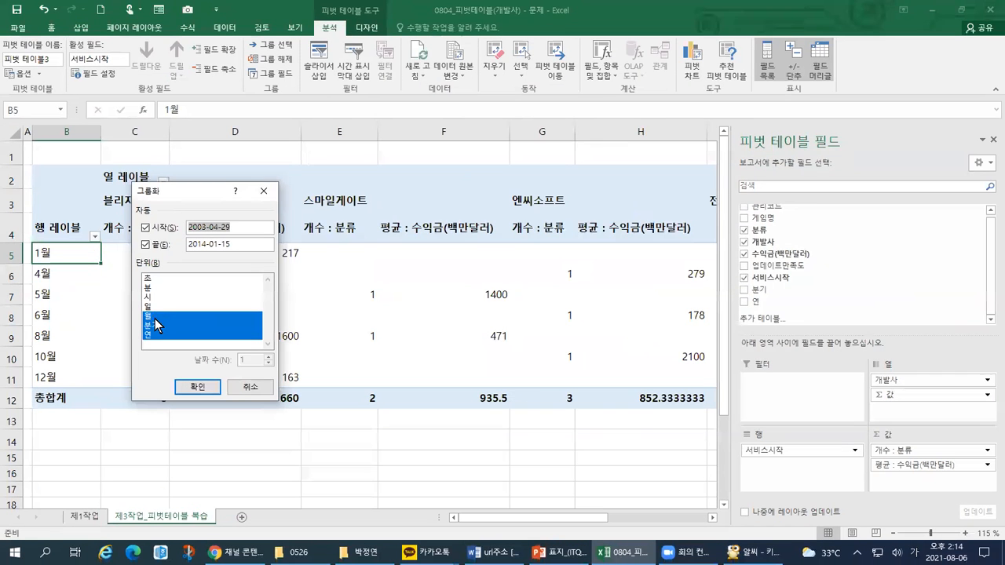
click(303, 307)
click(307, 326)
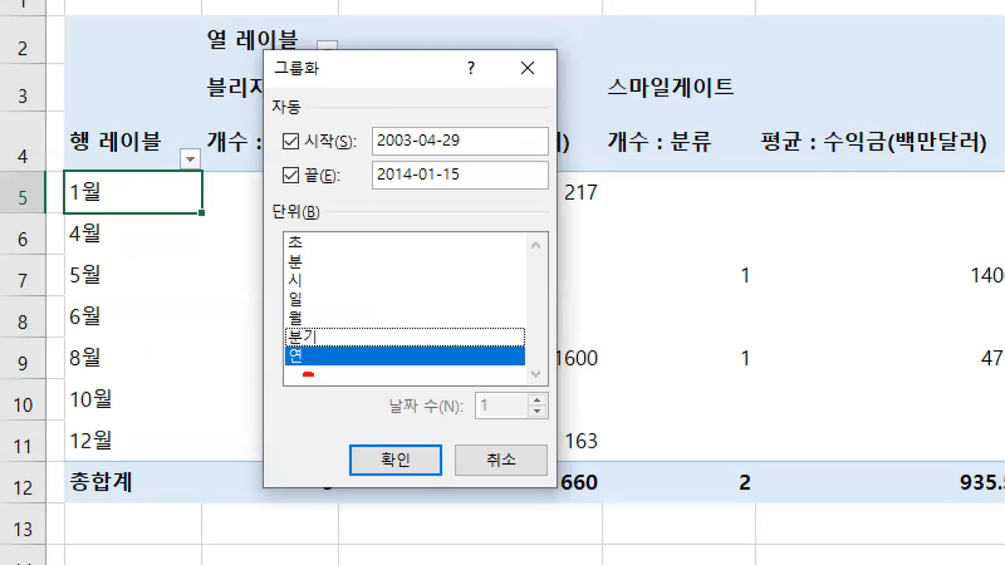
mouse_move(154, 344)
mouse_down()
mouse_move(149, 325)
mouse_move(156, 346)
mouse_up()
mouse_move(400, 435)
mouse_down()
mouse_move(408, 453)
mouse_move(425, 426)
mouse_up()
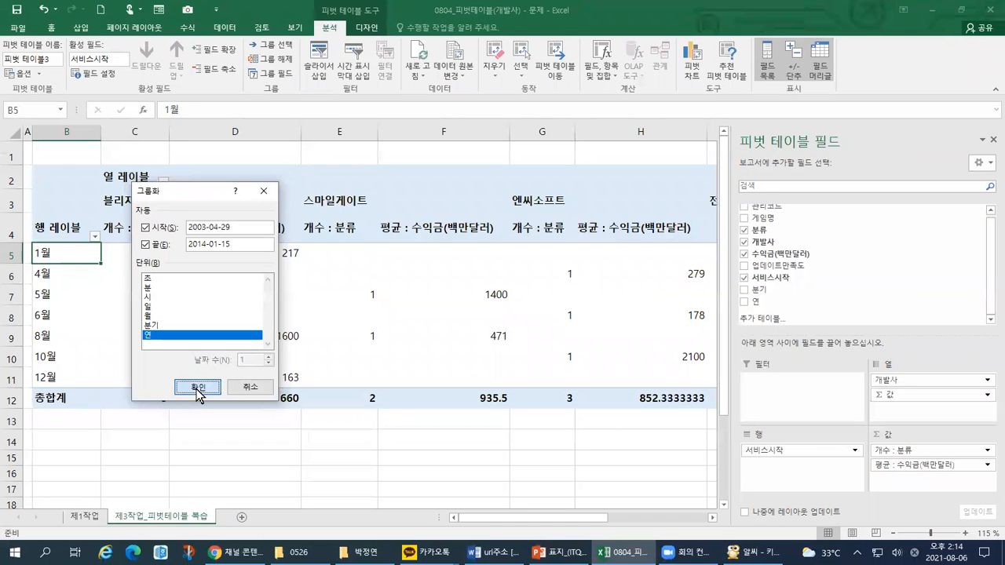
click(395, 460)
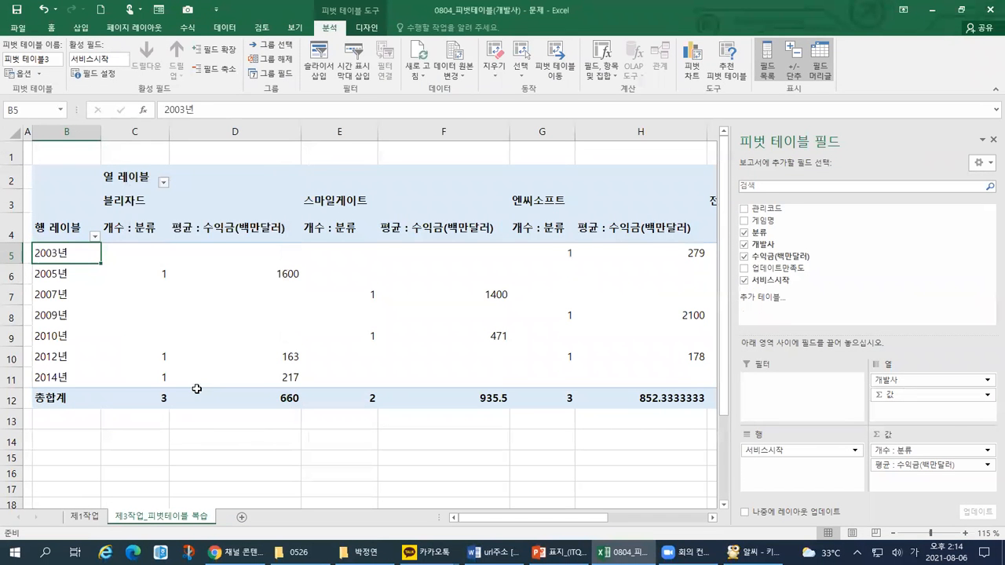
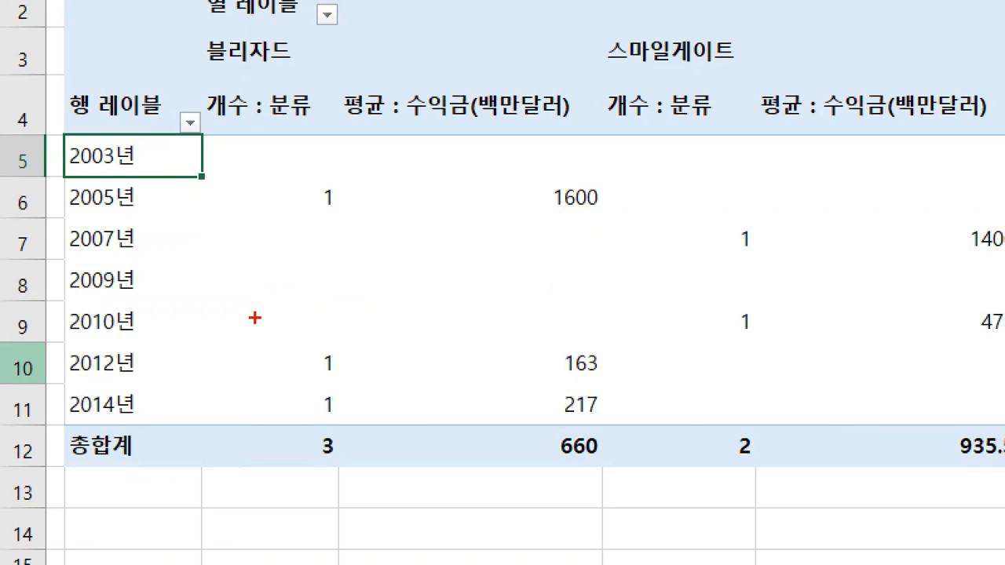
Step: In the pivot table options, enable 레이블이 있는 셀 병합 및 가운데 맞춤 and set empty cells to display **
mouse_move(324, 161)
mouse_down()
mouse_move(269, 147)
mouse_move(327, 202)
mouse_move(324, 157)
mouse_up()
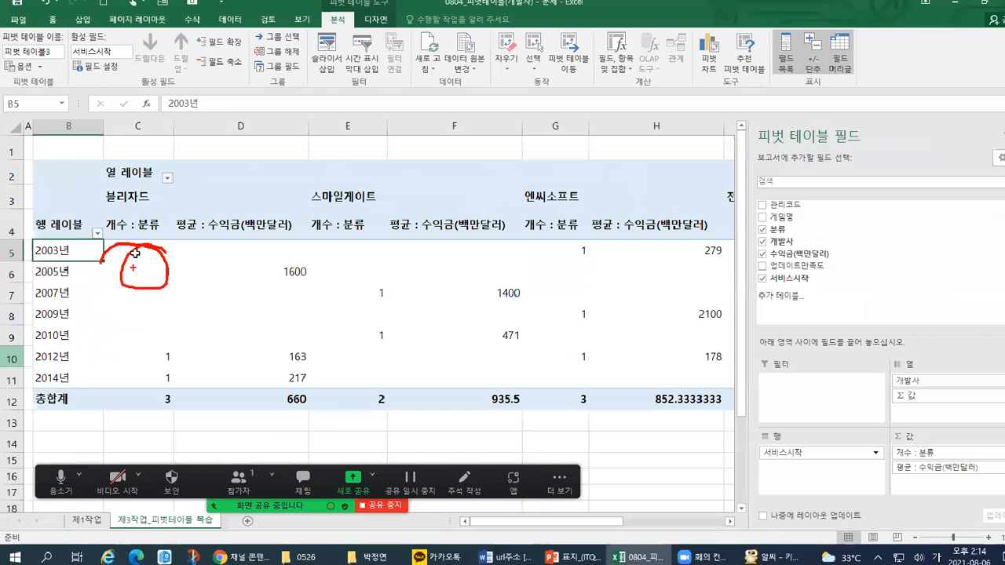
click(135, 252)
right_click(133, 257)
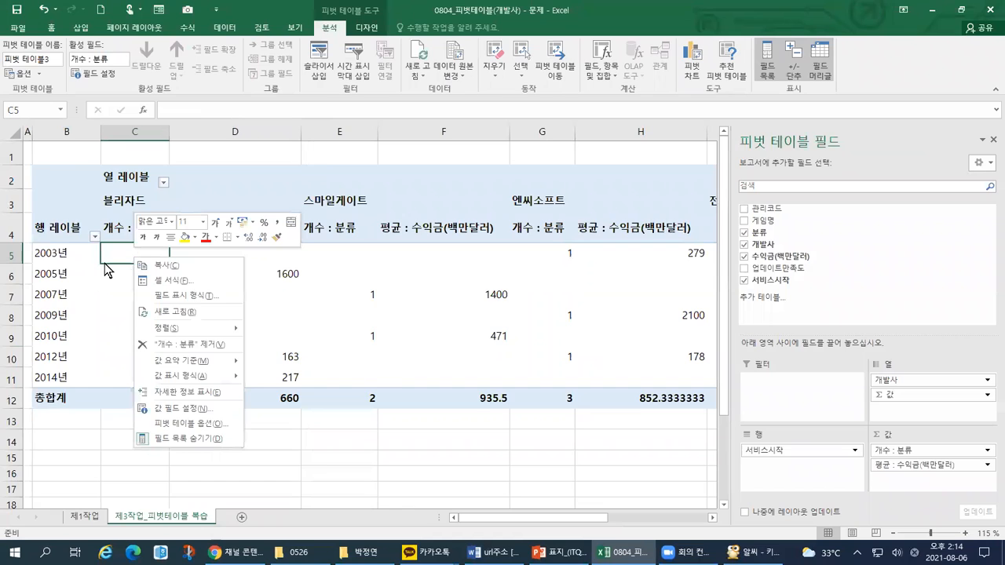
drag(209, 161, 230, 157)
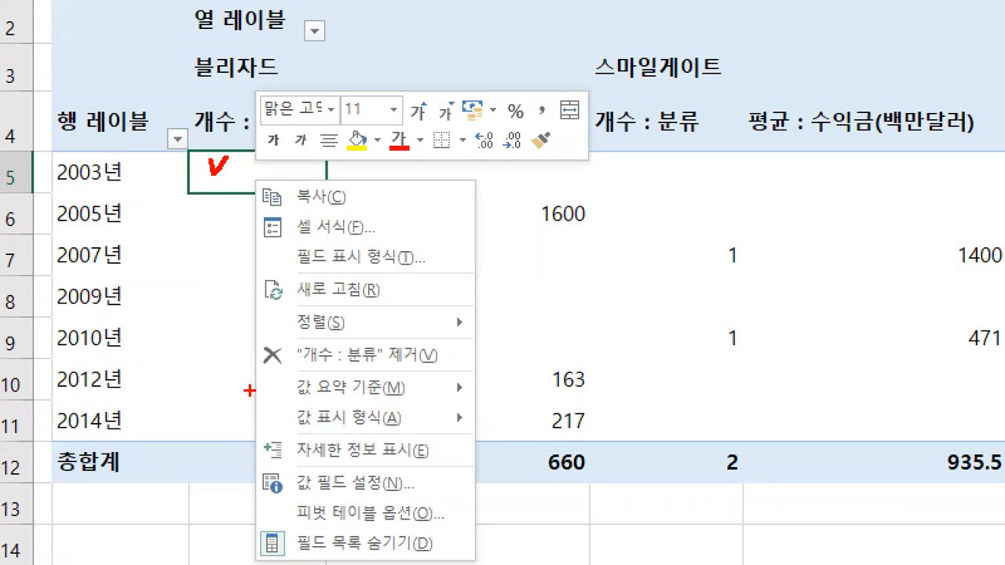
mouse_move(296, 171)
mouse_down()
mouse_move(224, 515)
mouse_move(259, 563)
mouse_move(439, 536)
mouse_move(443, 491)
mouse_move(266, 497)
mouse_move(292, 533)
mouse_up()
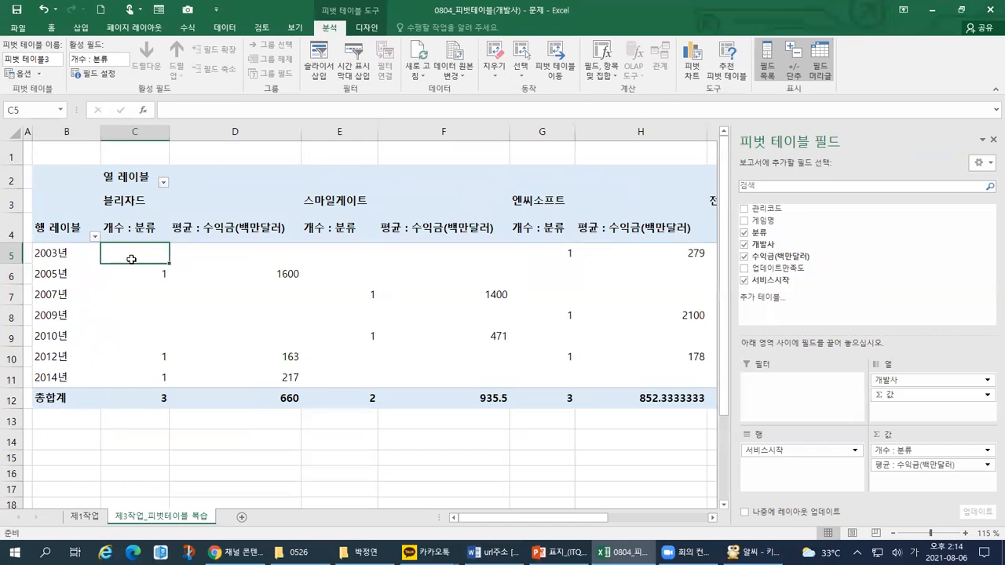
right_click(249, 188)
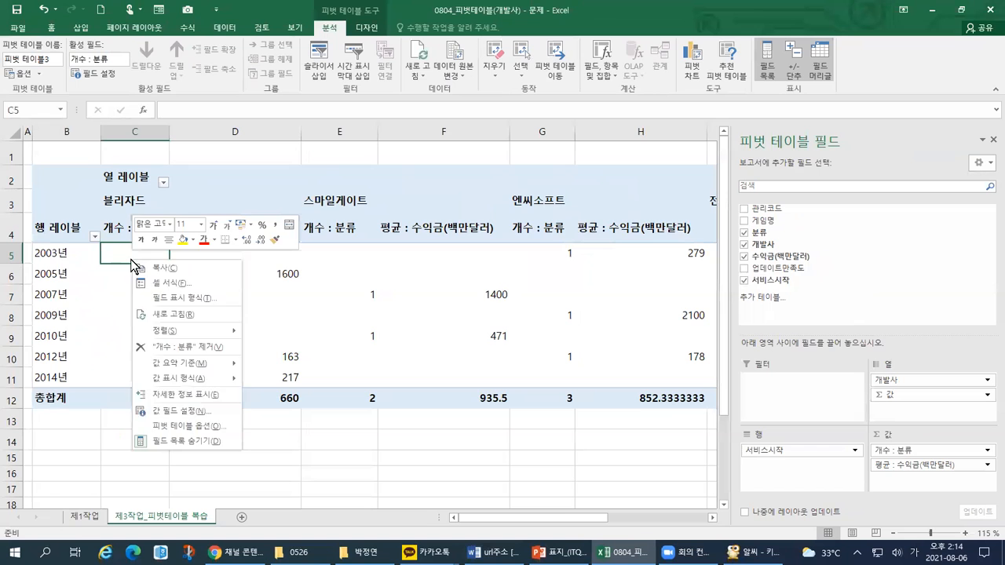
click(161, 425)
drag(223, 205, 472, 98)
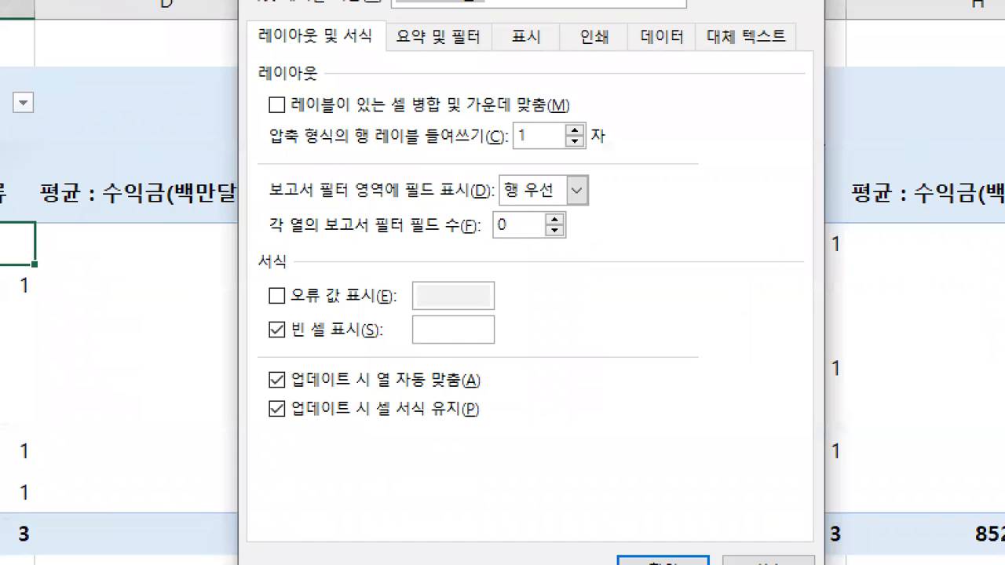
mouse_move(260, 82)
mouse_down()
mouse_move(274, 110)
mouse_move(301, 81)
mouse_up()
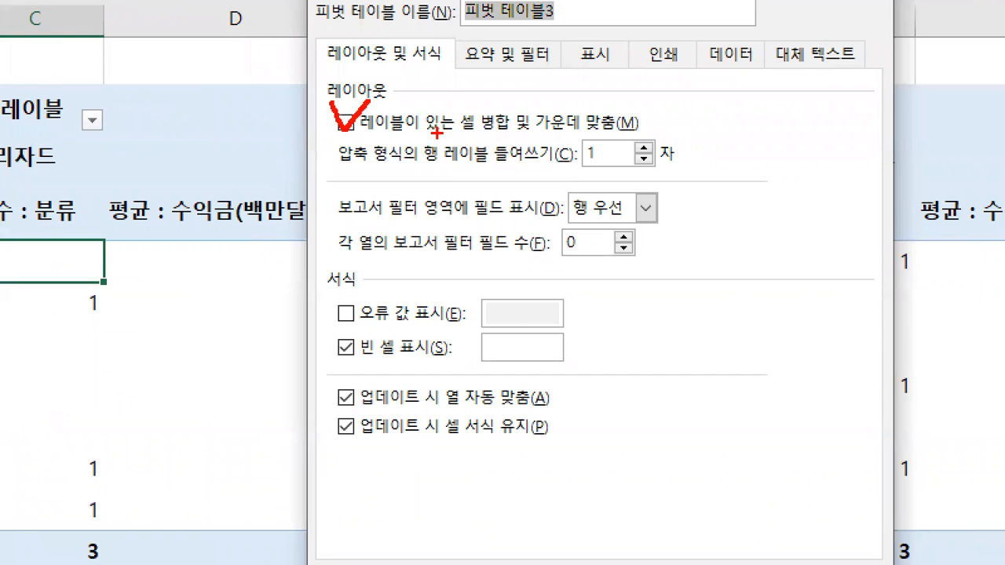
drag(437, 133, 648, 141)
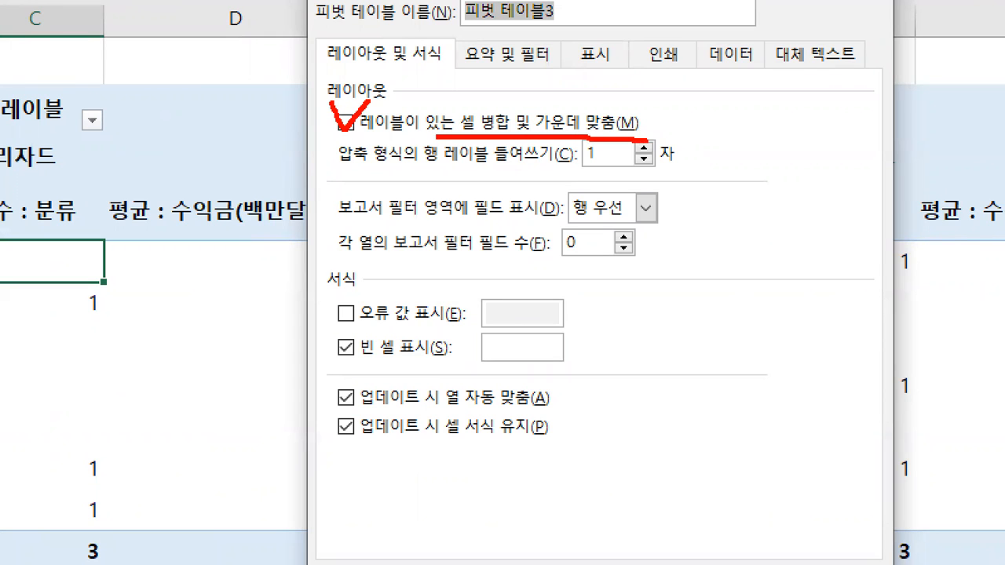
drag(325, 373, 429, 372)
drag(504, 339, 507, 362)
drag(498, 355, 531, 367)
drag(540, 333, 553, 328)
drag(517, 355, 534, 352)
mouse_move(545, 82)
mouse_down()
mouse_move(475, 71)
mouse_move(518, 29)
mouse_move(491, 98)
mouse_up()
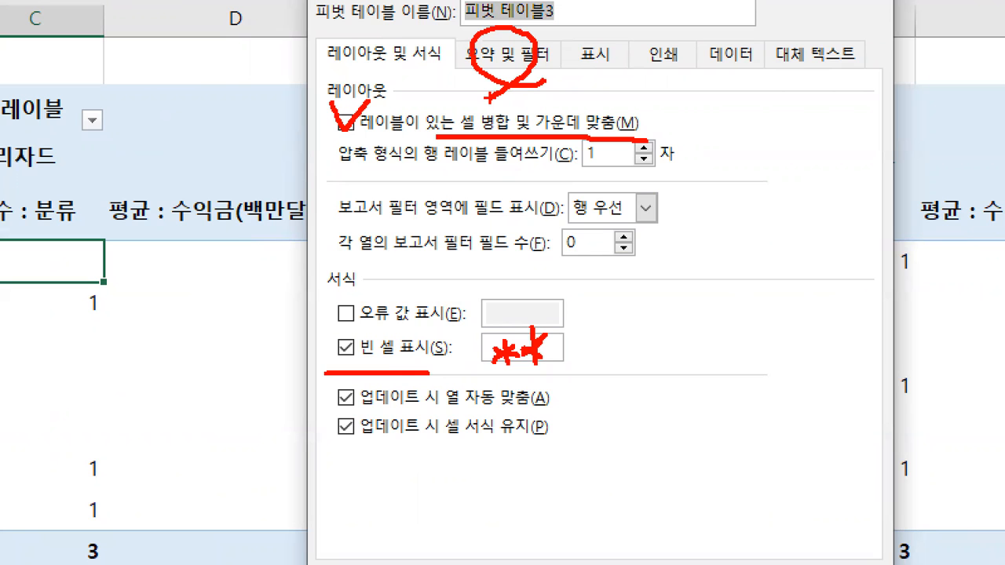
mouse_move(328, 66)
mouse_down()
mouse_move(296, 274)
mouse_move(341, 520)
mouse_up()
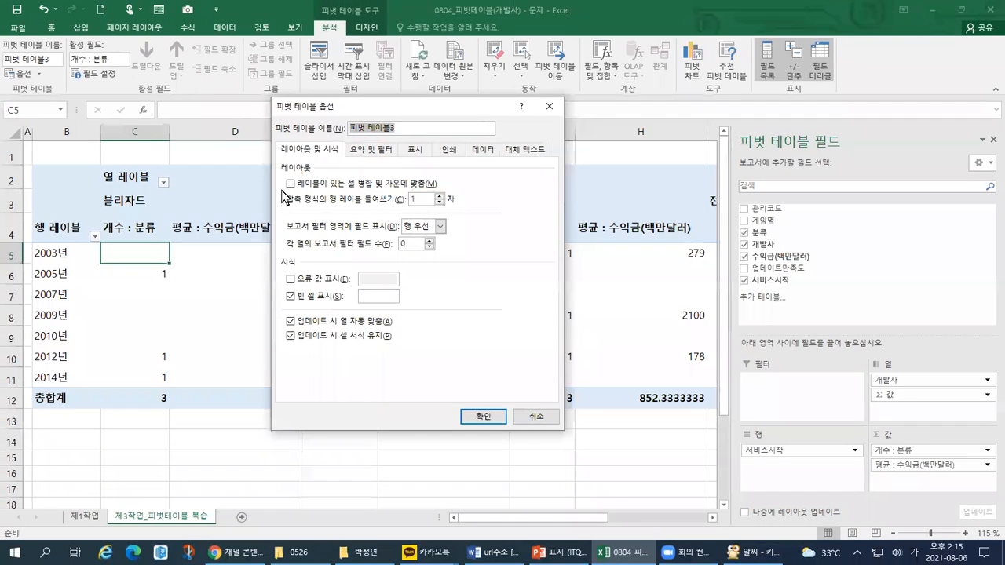
click(346, 124)
click(367, 295)
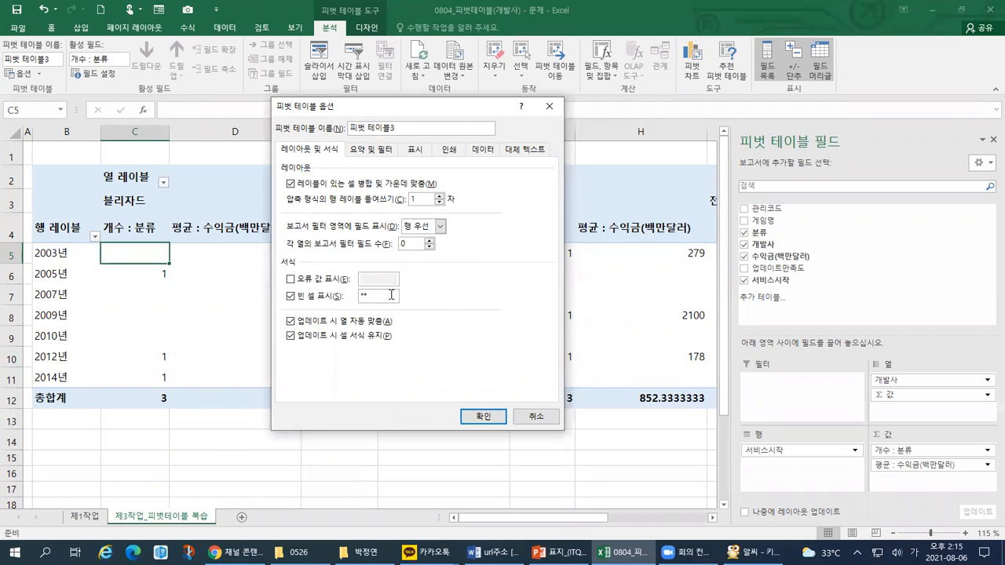
Step: Turn off 행 총합계 표시 in the summary and filter options and apply the pivot table options
click(379, 151)
key(ctrl+1)
click(313, 123)
drag(238, 129, 419, 129)
drag(445, 88, 426, 126)
drag(422, 98, 455, 135)
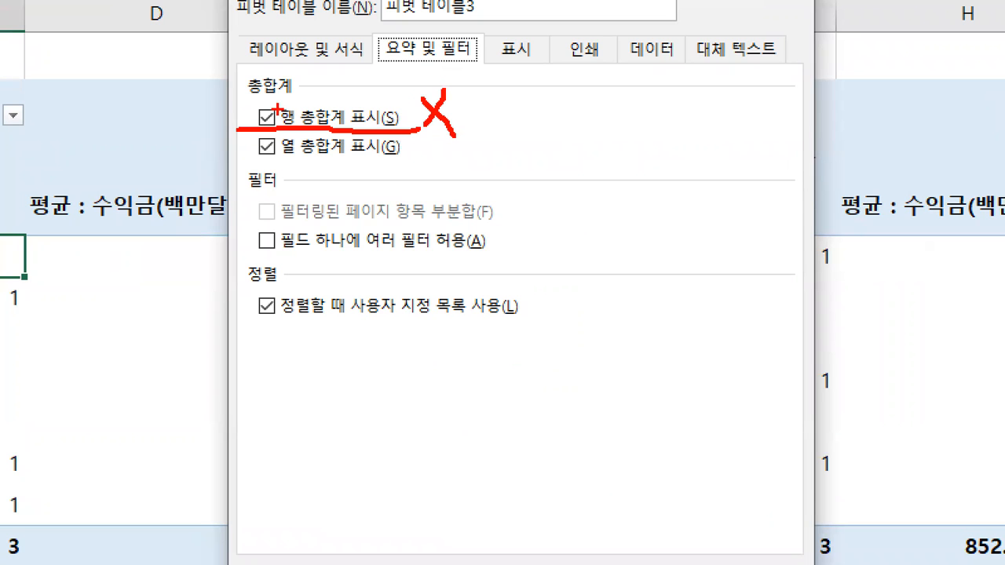
drag(273, 101, 239, 124)
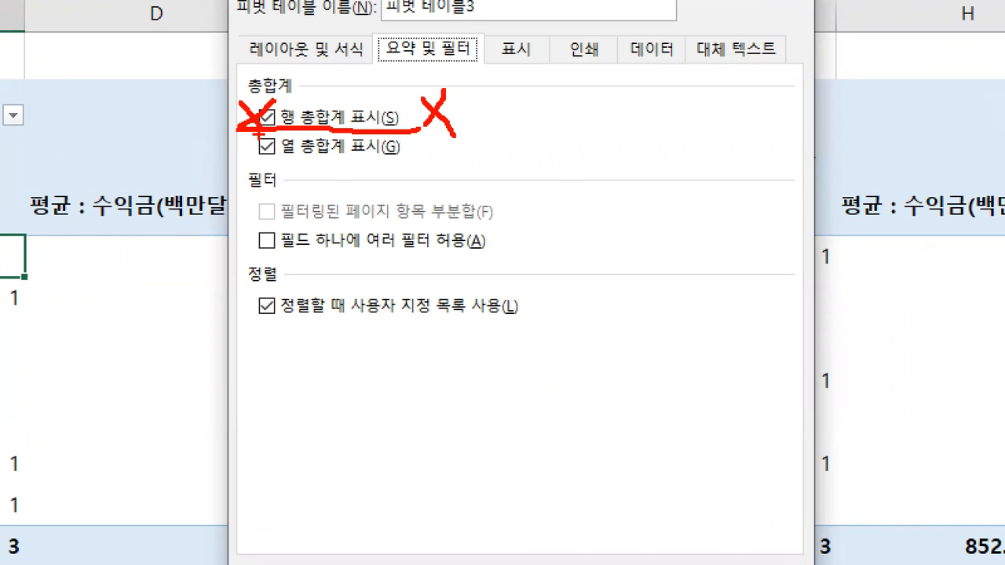
key(Escape)
click(291, 184)
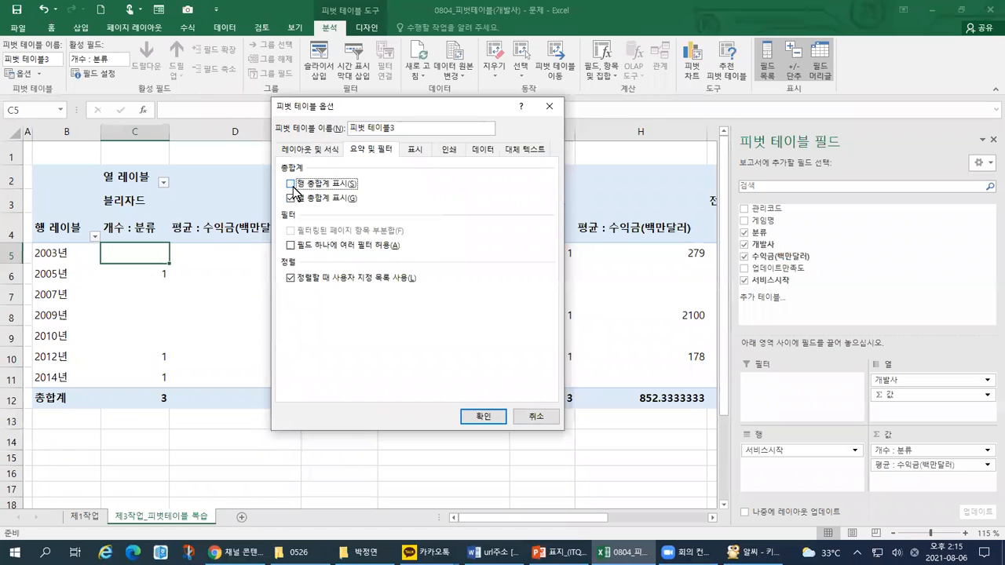
click(477, 419)
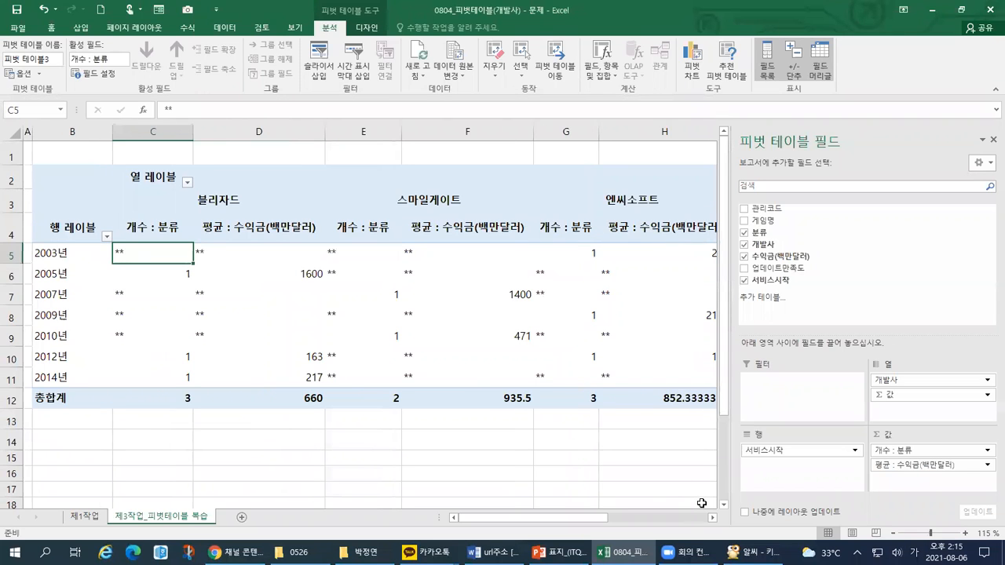
Step: Sort the pivot table's 개발사 column labels in descending order
ctrl+scroll(654, 479, down, 1)
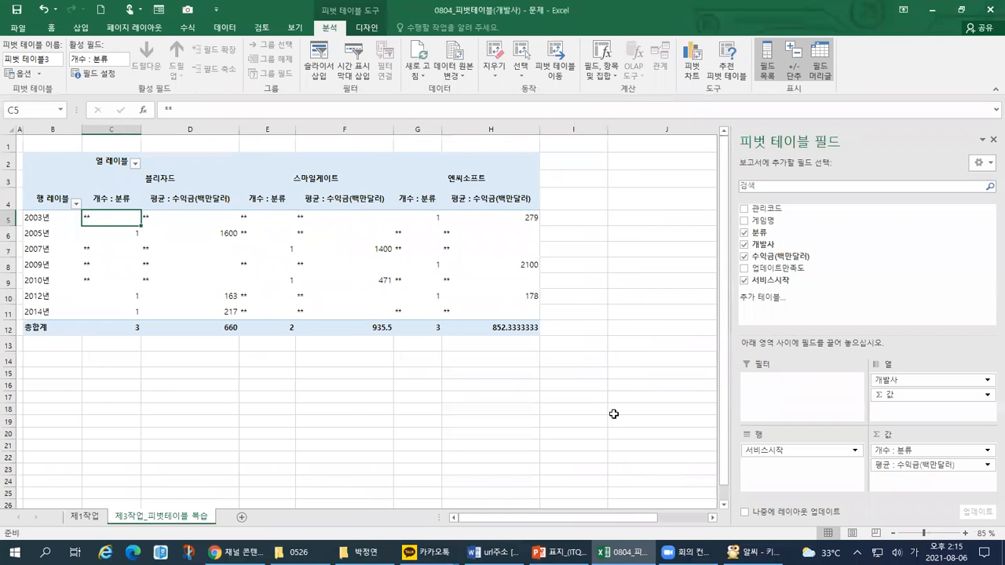
scroll(606, 411, down, 1)
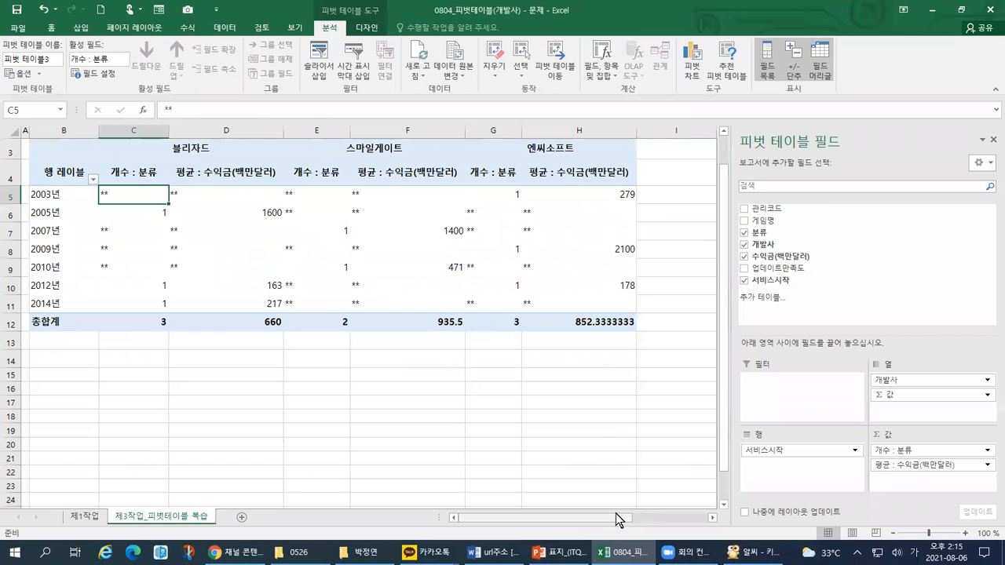
ctrl+scroll(639, 365, up, 2)
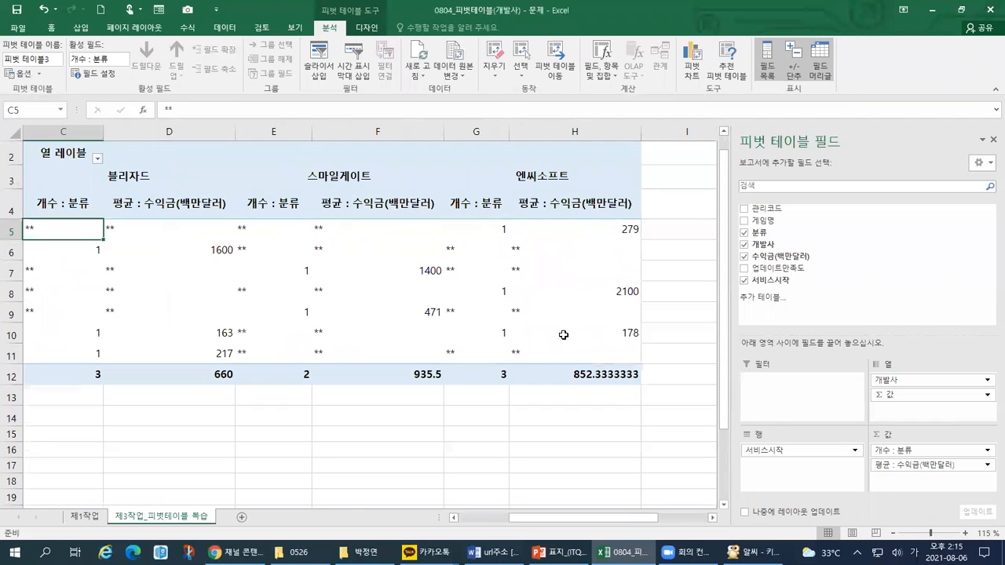
ctrl+scroll(564, 334, down, 2)
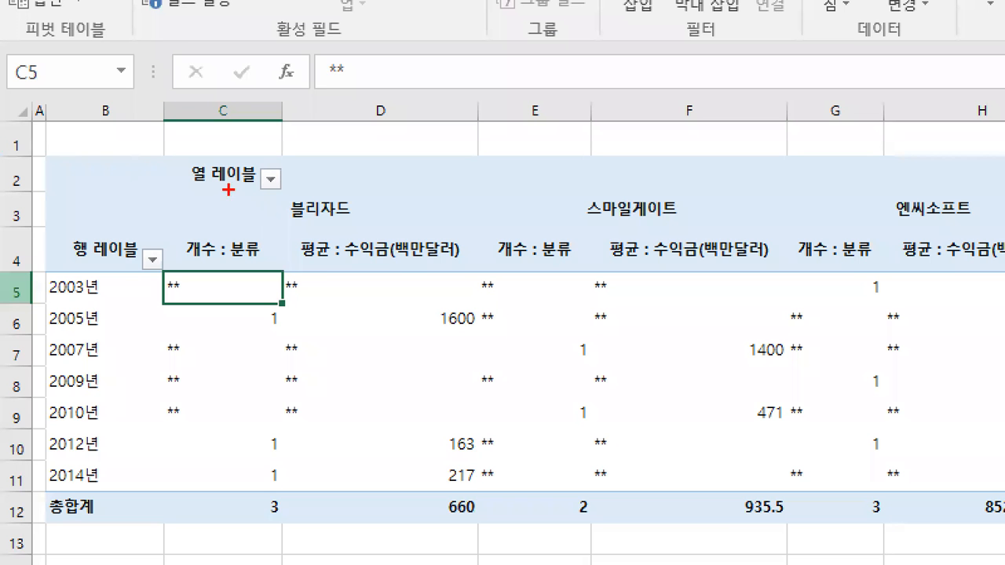
mouse_move(325, 196)
mouse_down()
mouse_move(270, 192)
mouse_move(361, 229)
mouse_move(354, 192)
mouse_up()
mouse_move(463, 173)
mouse_down()
mouse_move(902, 183)
mouse_move(864, 196)
mouse_up()
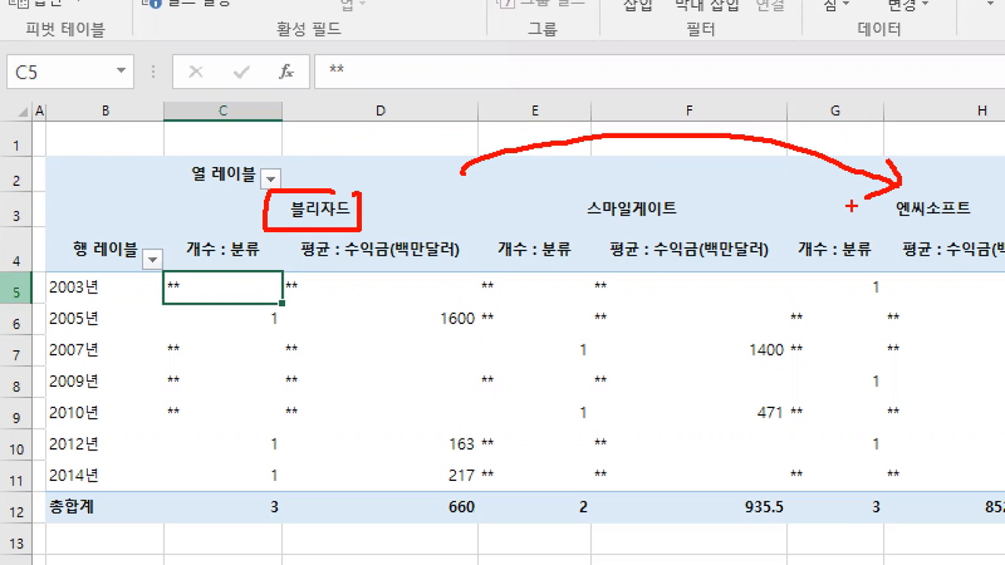
key(Escape)
click(232, 29)
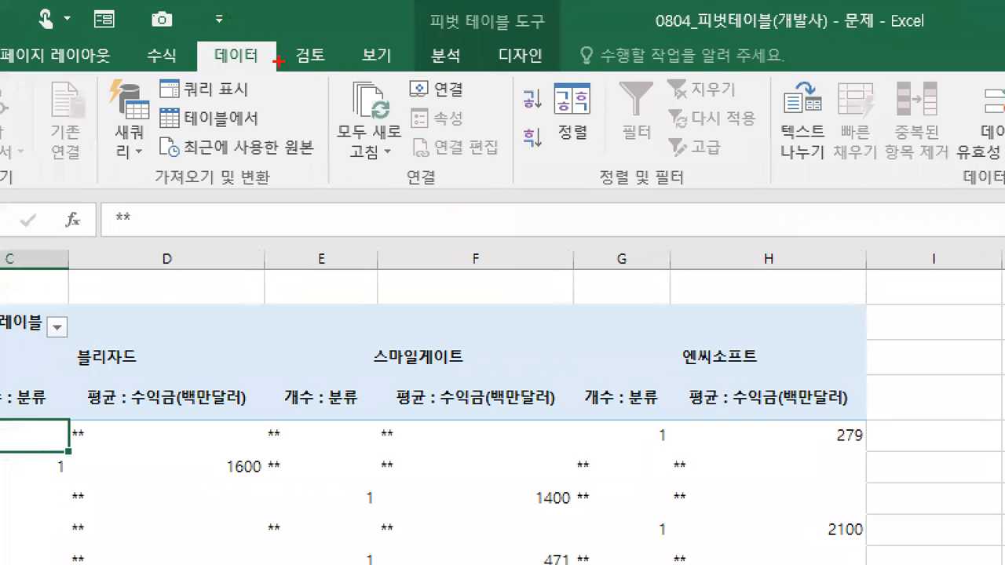
mouse_move(278, 61)
mouse_down()
mouse_move(192, 19)
mouse_move(272, 92)
mouse_up()
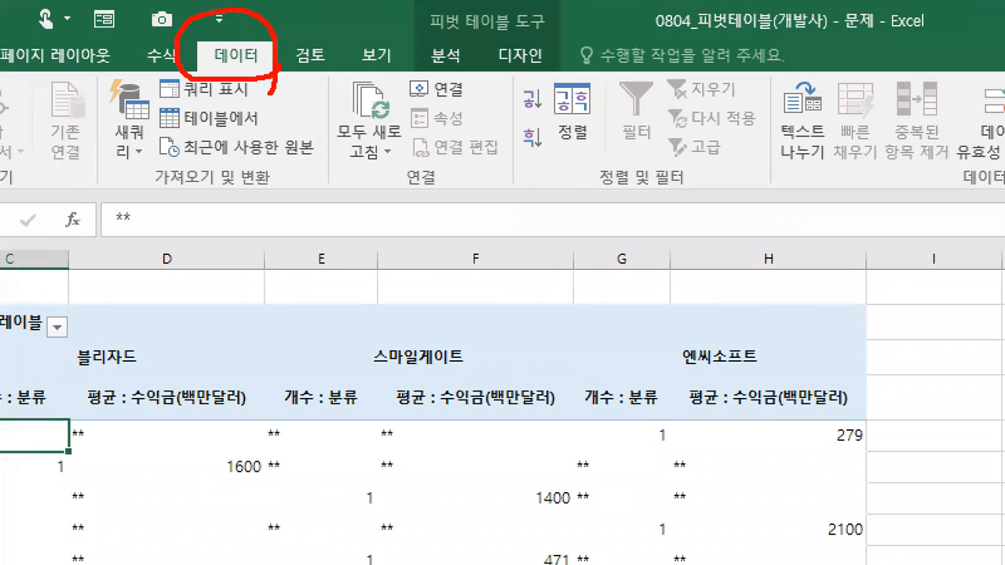
mouse_move(505, 143)
mouse_down()
mouse_move(535, 157)
mouse_move(544, 138)
mouse_move(534, 162)
mouse_up()
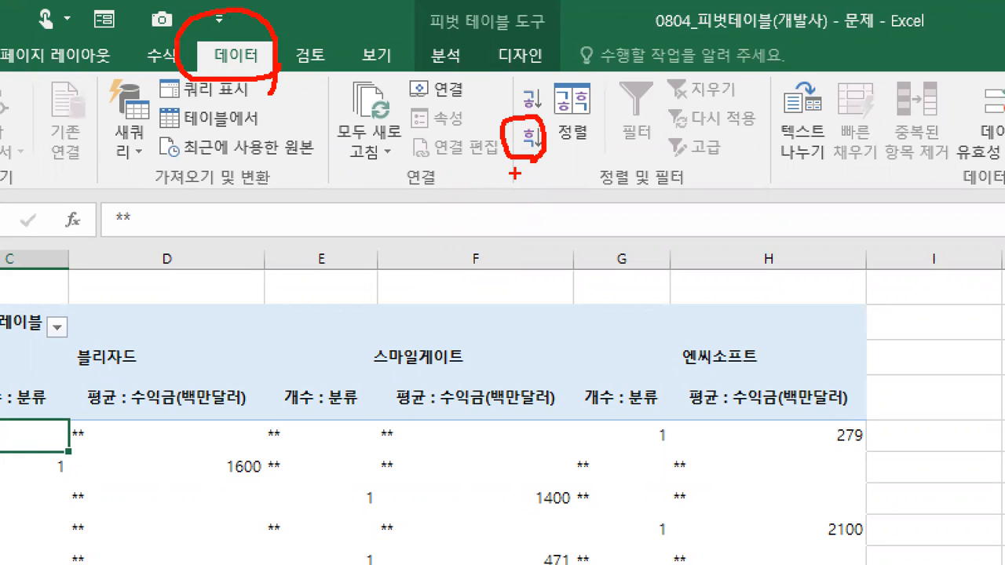
drag(518, 127, 540, 139)
key(Escape)
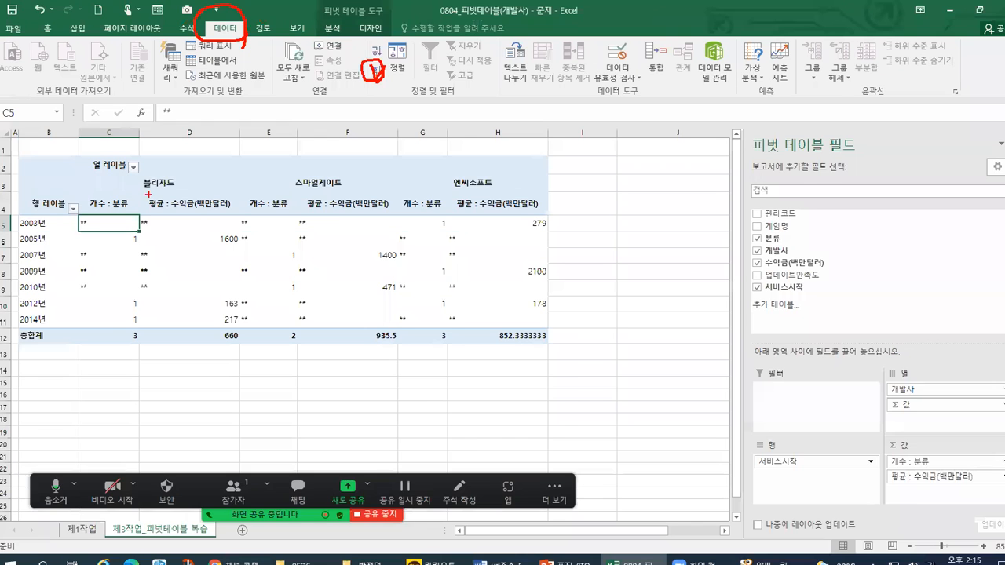
click(119, 359)
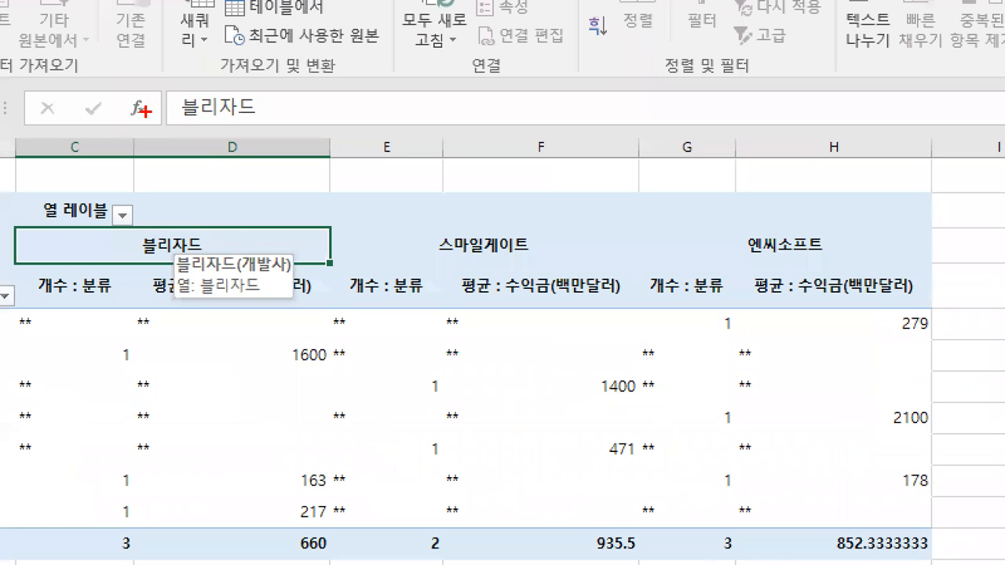
drag(173, 161, 192, 155)
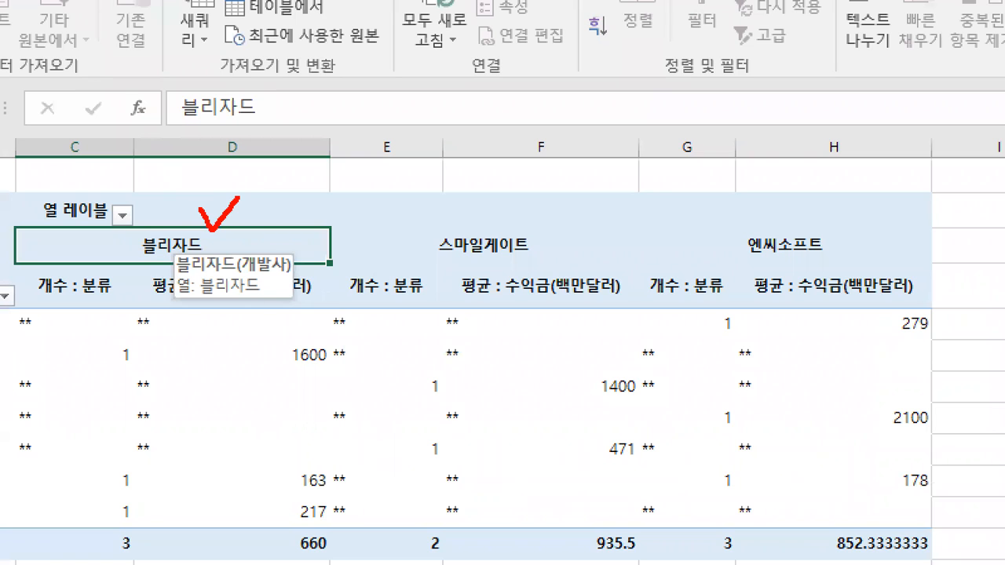
mouse_move(604, 44)
mouse_down()
mouse_move(583, 9)
mouse_move(612, 39)
mouse_up()
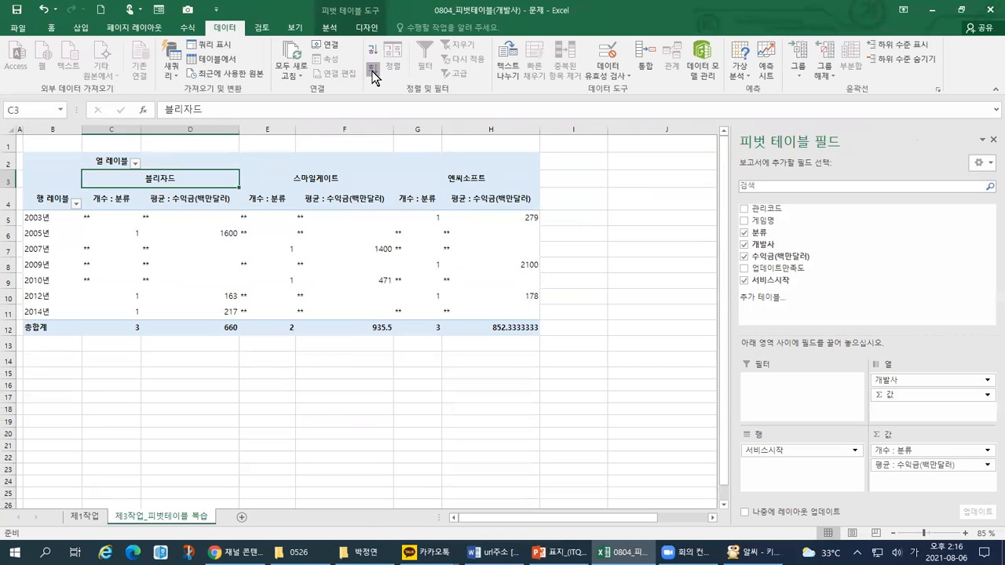
click(599, 28)
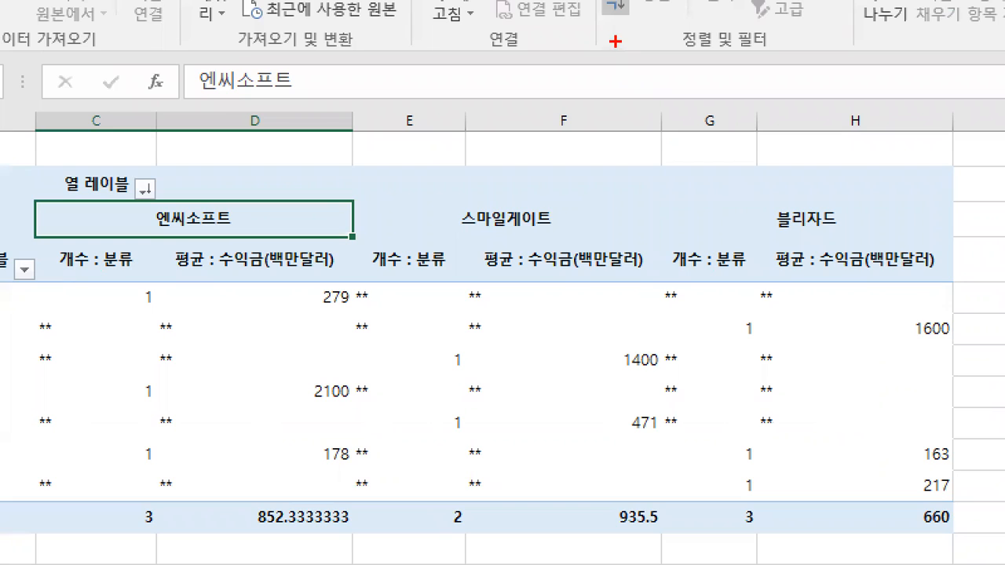
Step: Move the 스마일게이트 column group ahead of 엔씨소프트 and restore the previous column order
drag(758, 205, 790, 198)
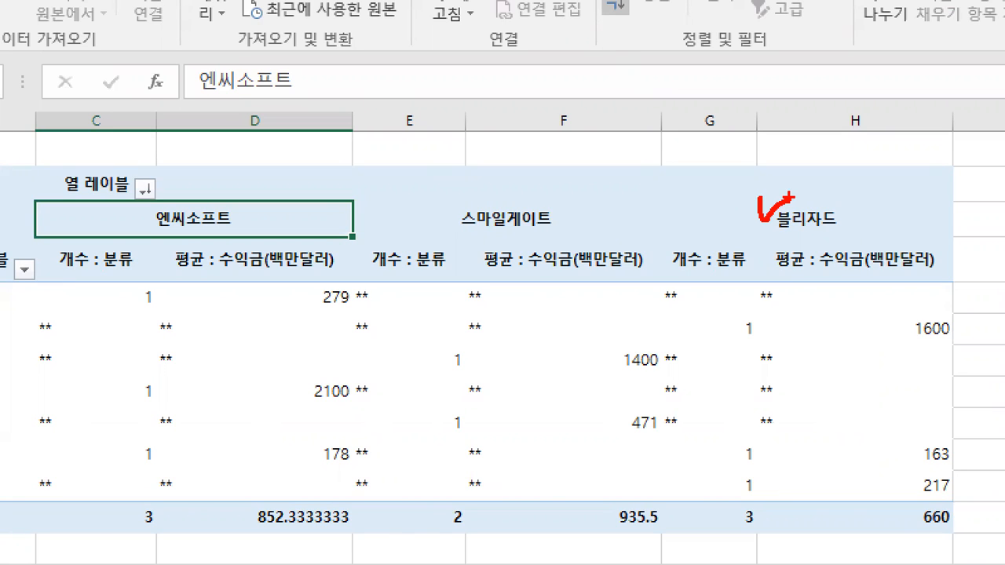
mouse_move(431, 237)
mouse_down()
mouse_move(502, 238)
mouse_move(572, 216)
mouse_move(463, 190)
mouse_move(461, 239)
mouse_move(408, 149)
mouse_move(45, 208)
mouse_move(69, 220)
mouse_up()
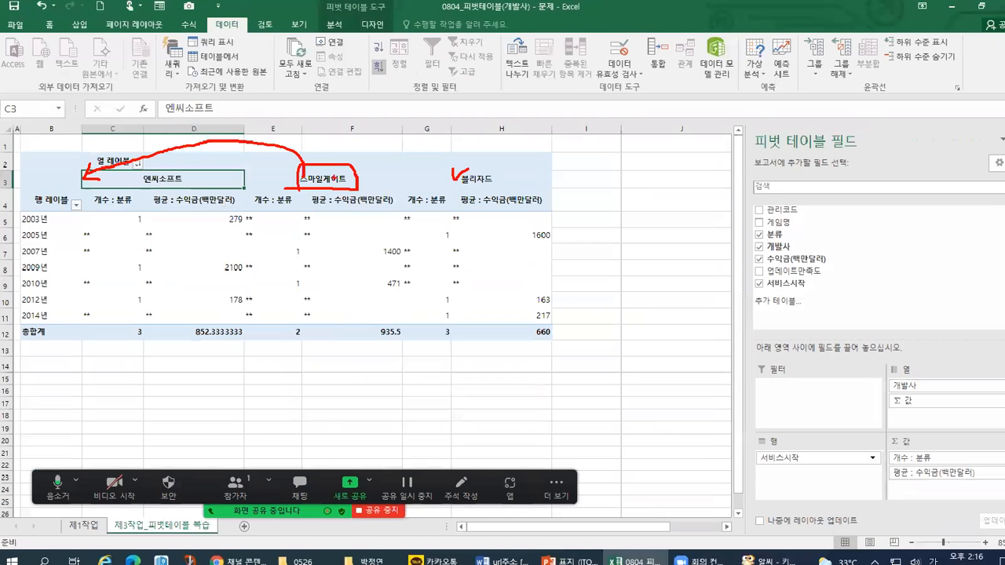
click(333, 173)
click(332, 177)
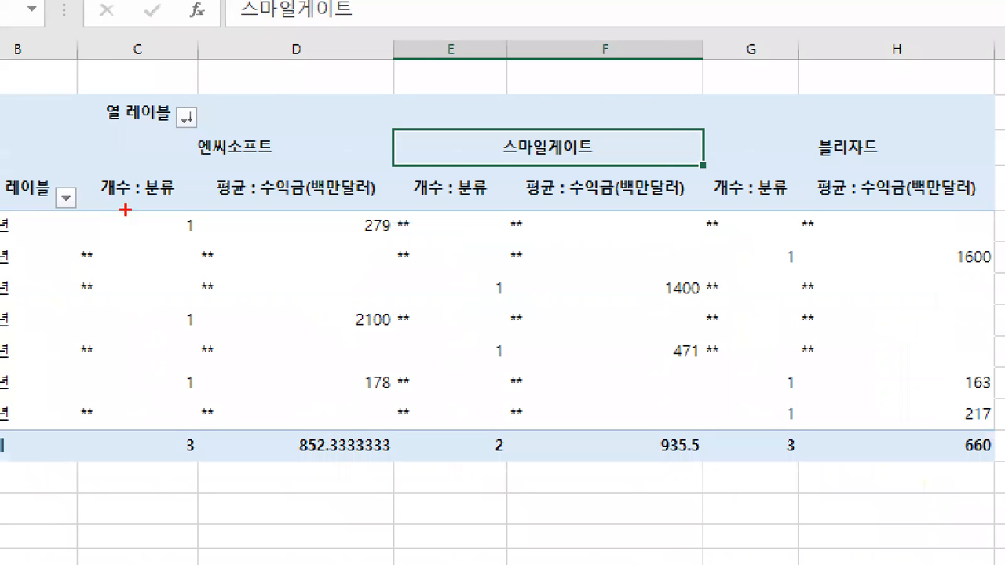
drag(465, 122, 479, 108)
drag(524, 112, 543, 110)
mouse_move(465, 151)
mouse_down()
mouse_move(107, 100)
mouse_move(80, 150)
mouse_up()
mouse_move(72, 119)
mouse_down()
mouse_move(75, 132)
mouse_move(113, 133)
mouse_up()
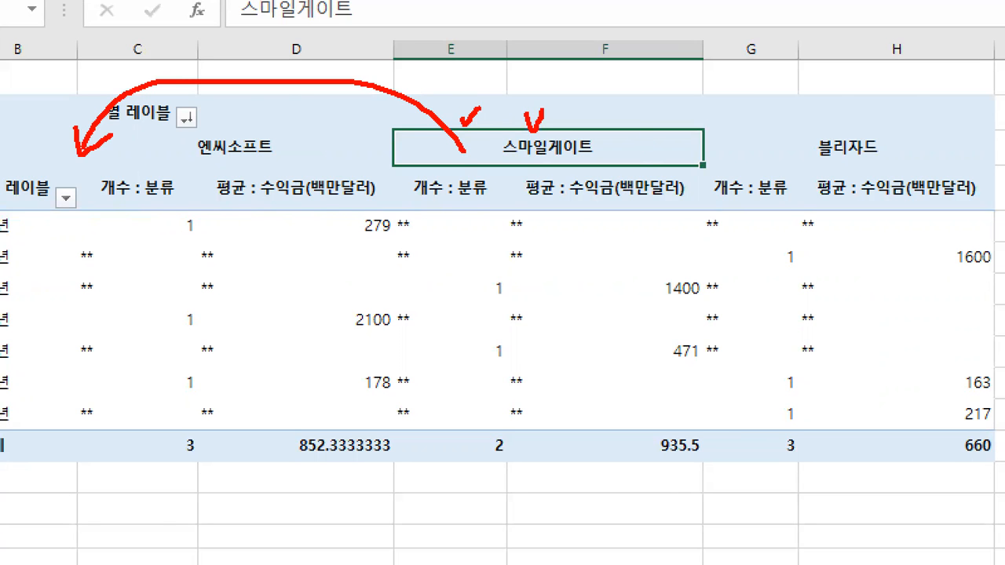
key(Escape)
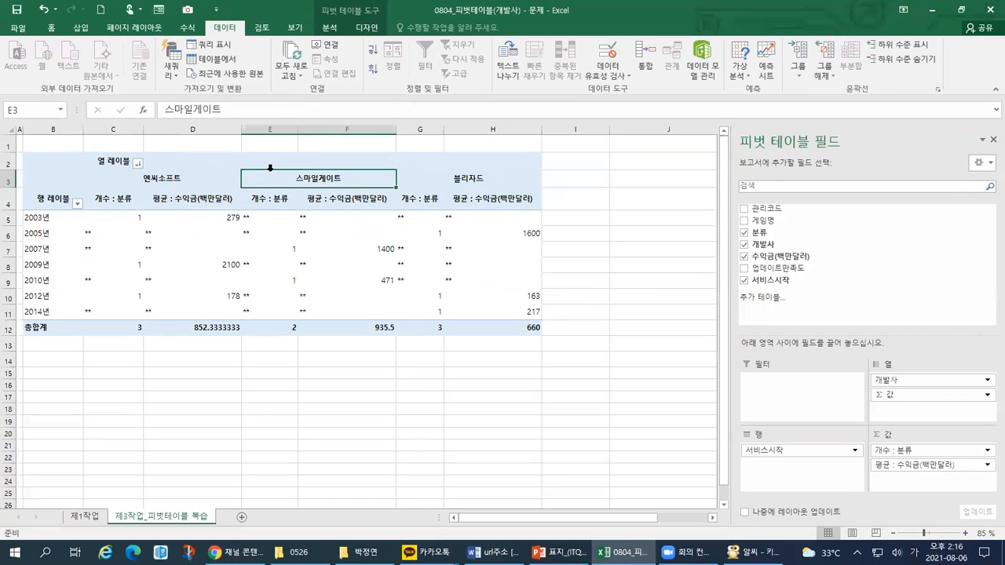
drag(270, 168, 116, 171)
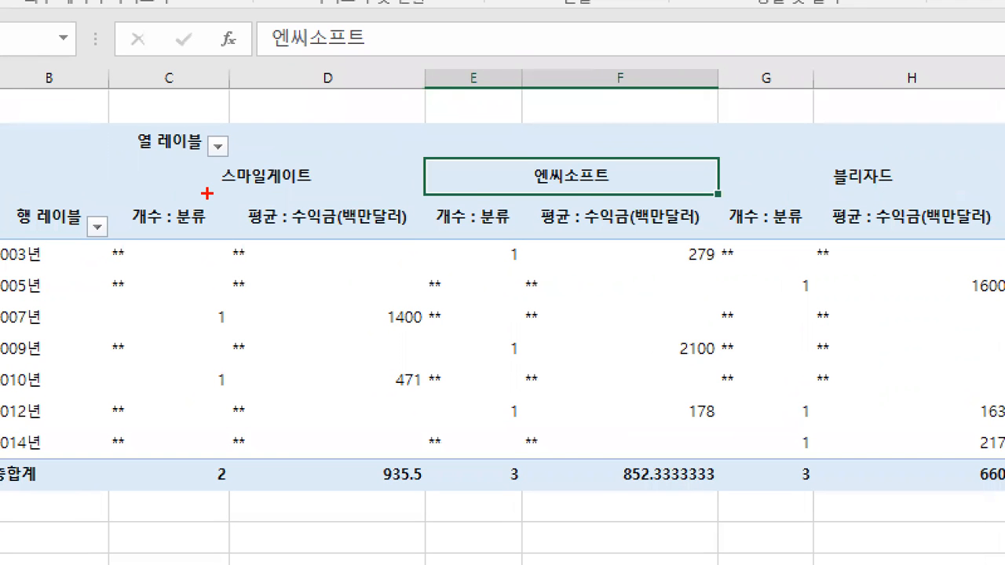
drag(207, 193, 323, 188)
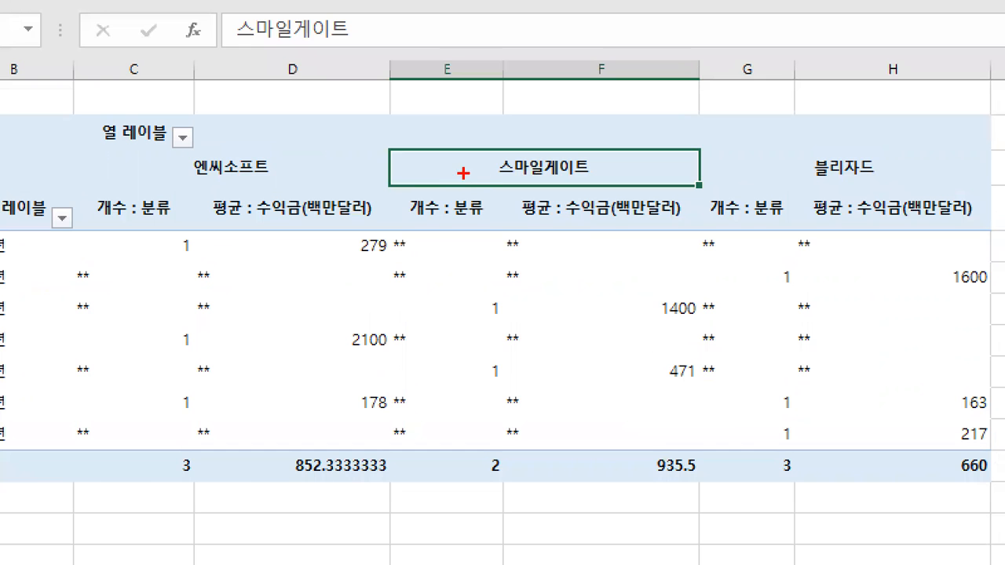
Step: Examine the 이동 options offered for the 스마일게이트 column label in the pivot table
drag(274, 185, 341, 183)
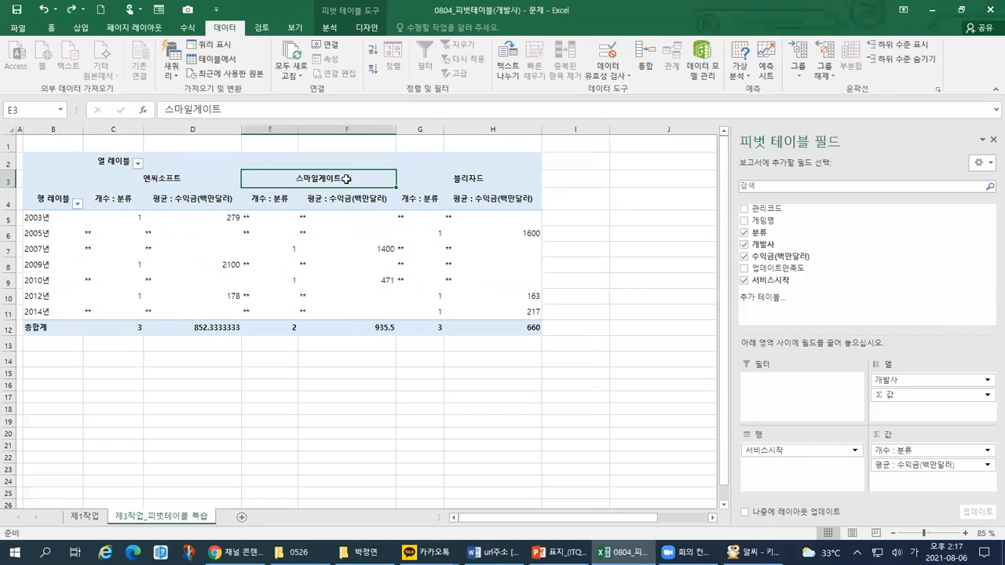
right_click(597, 167)
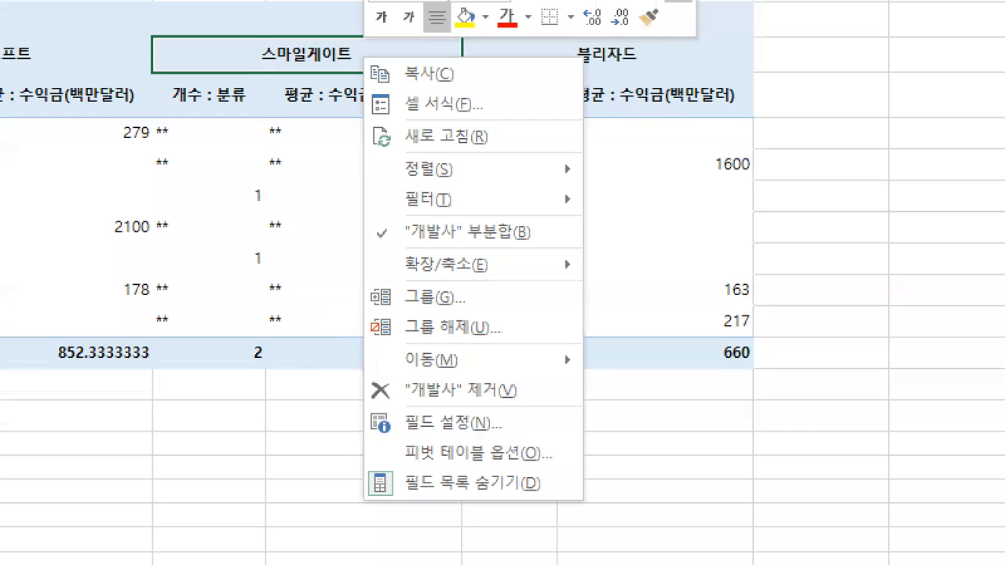
drag(372, 355, 387, 354)
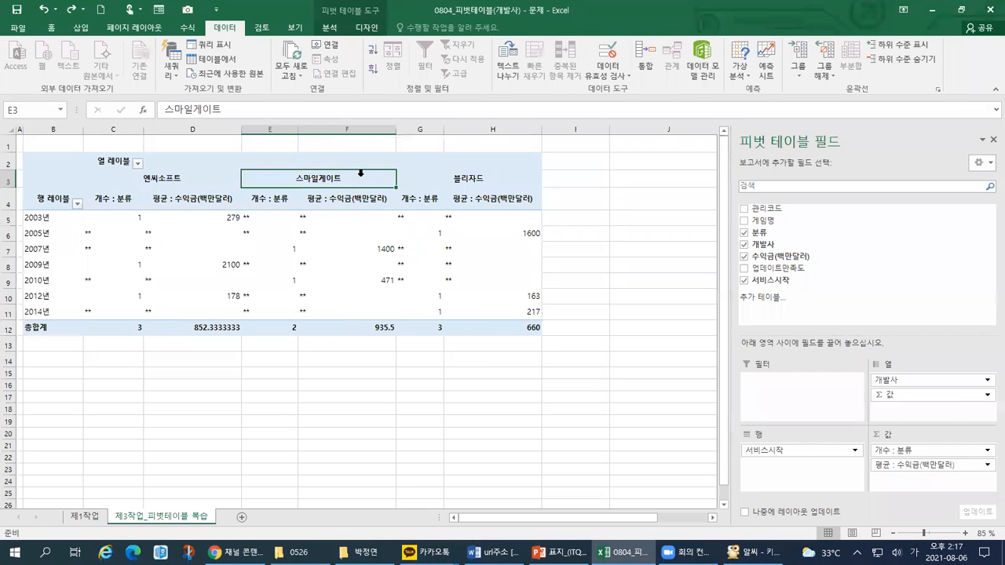
right_click(363, 178)
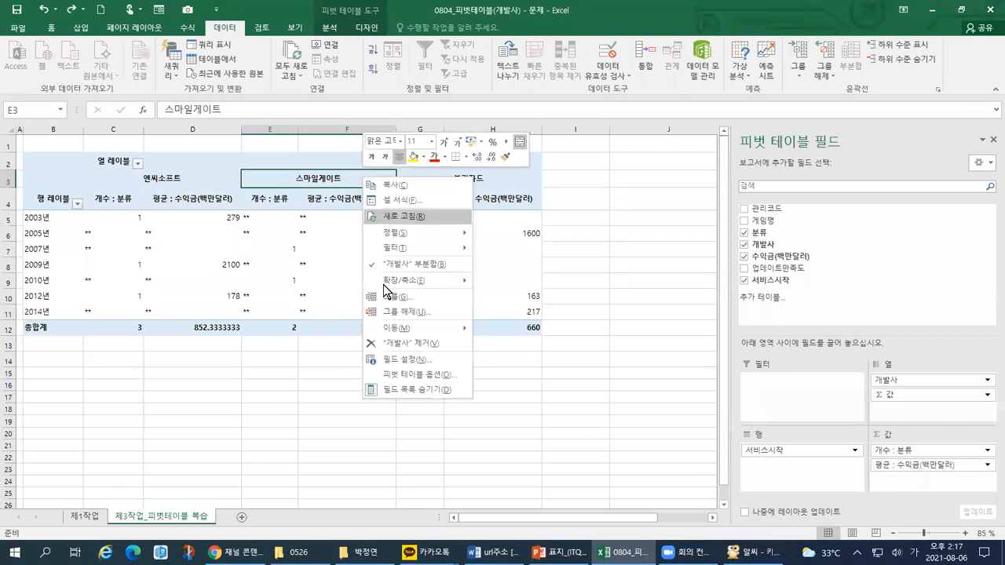
mouse_move(389, 330)
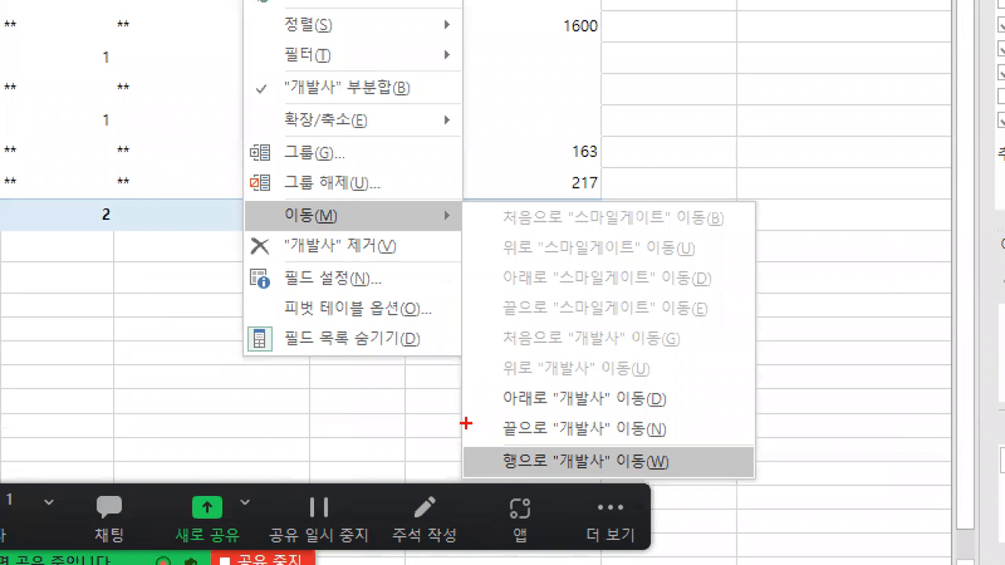
key(Escape)
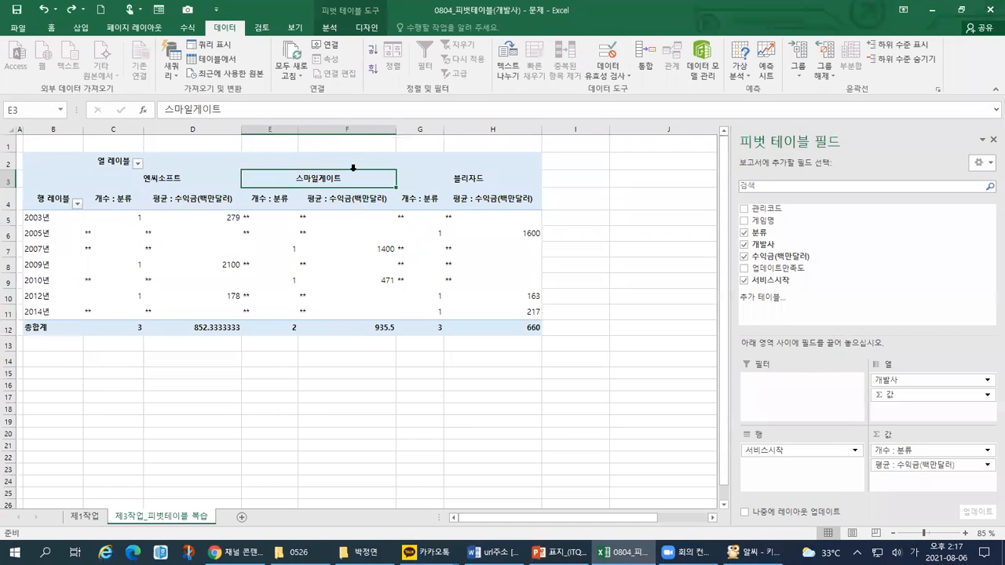
right_click(356, 173)
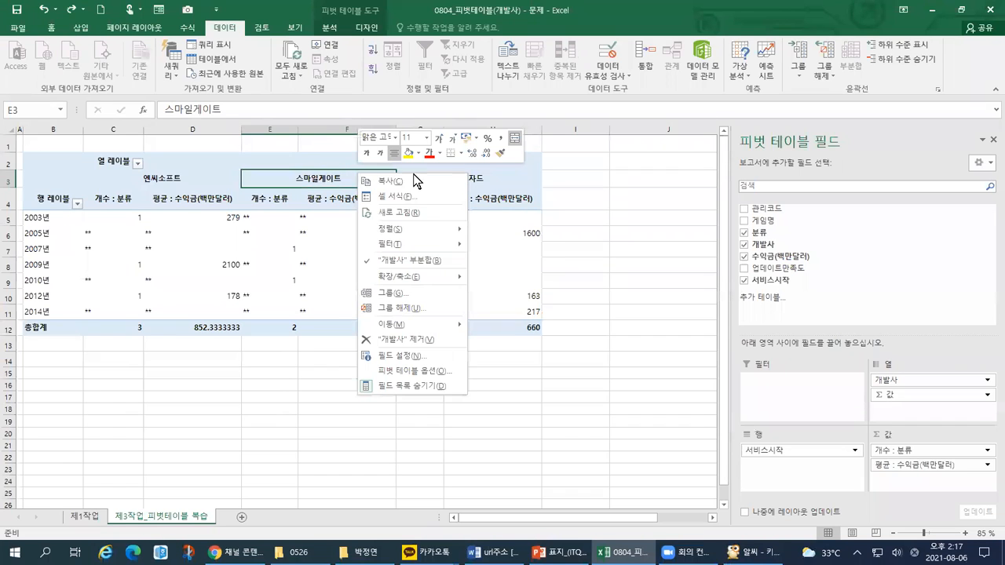
mouse_move(408, 328)
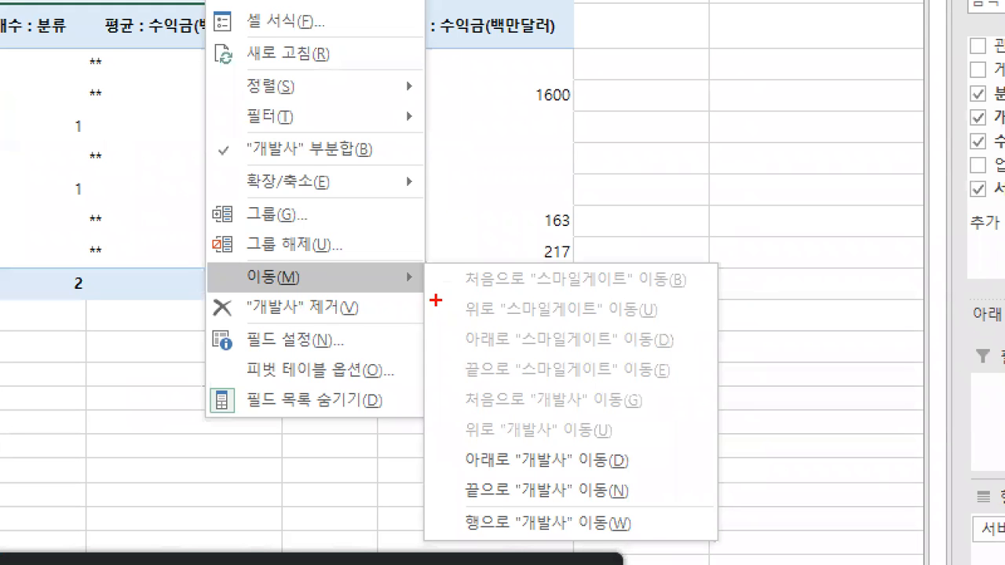
drag(473, 335, 602, 332)
drag(694, 294, 700, 293)
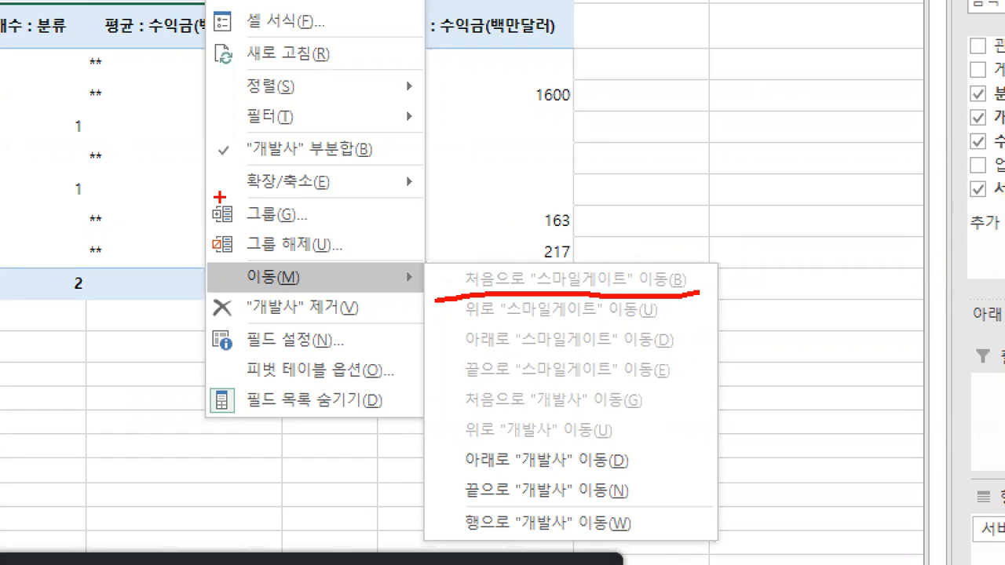
key(Escape)
right_click(366, 186)
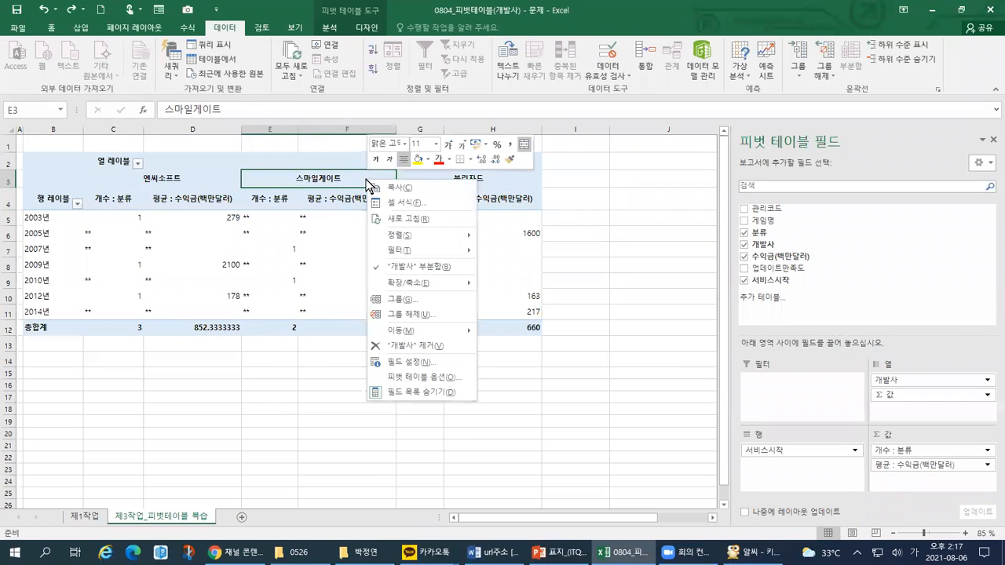
mouse_move(414, 336)
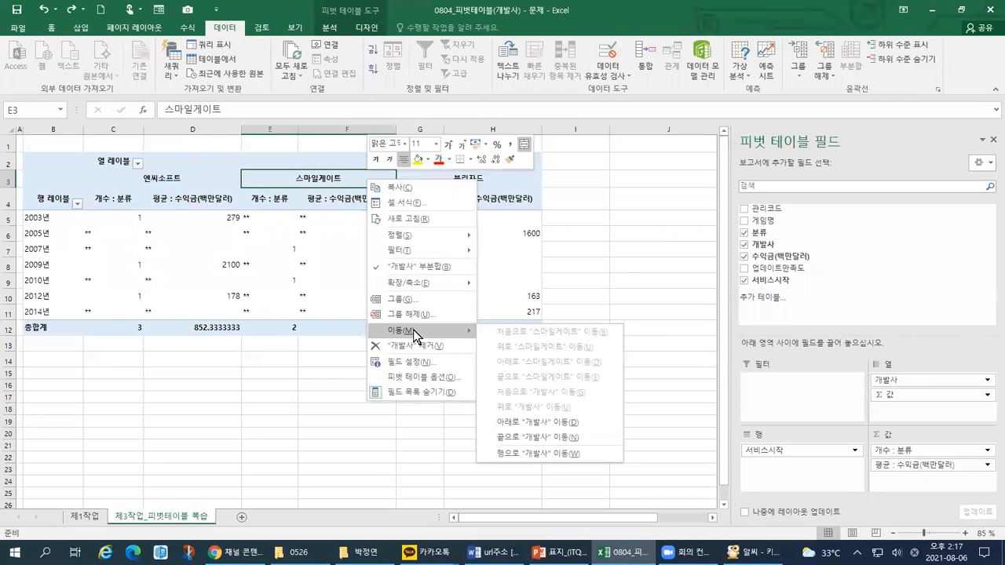
click(291, 178)
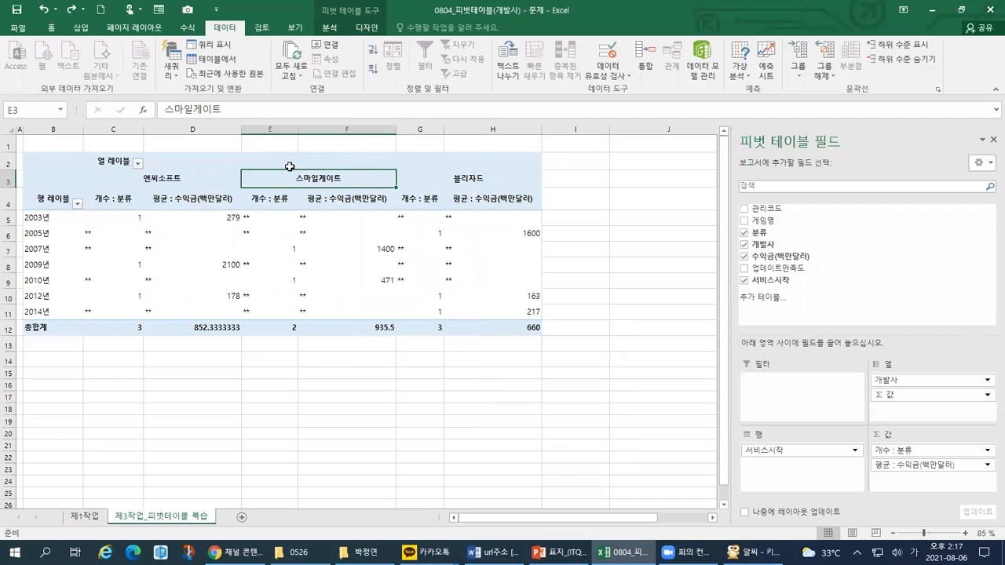
Step: Try moving the 스마일게이트 column group ahead of 엔씨소프트 and undo the move
drag(290, 170, 115, 180)
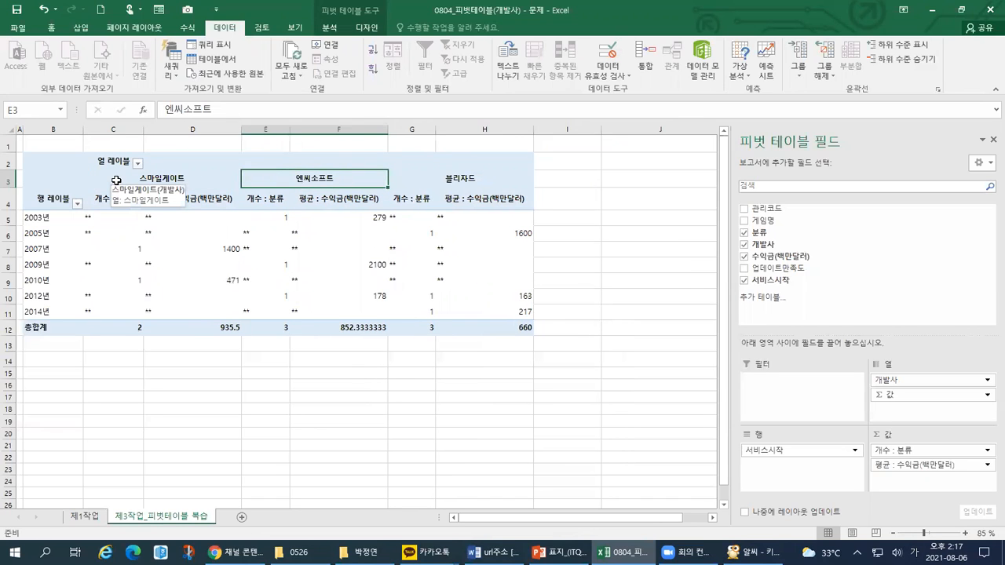
key(ctrl+z)
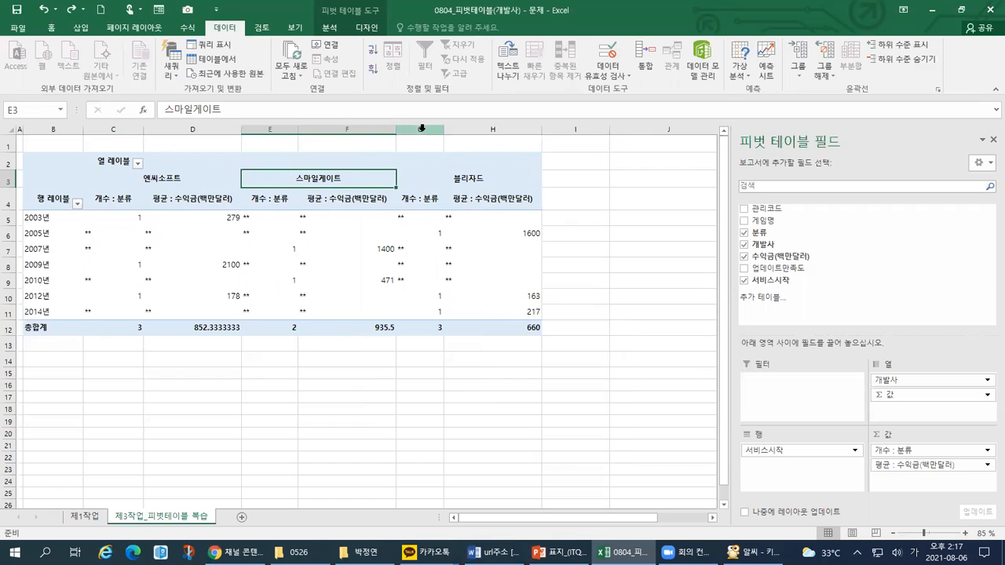
Step: Centre-align the pivot table values in C5:H12, including the 총합계 row, and apply the comma number style
mouse_move(246, 219)
click(98, 217)
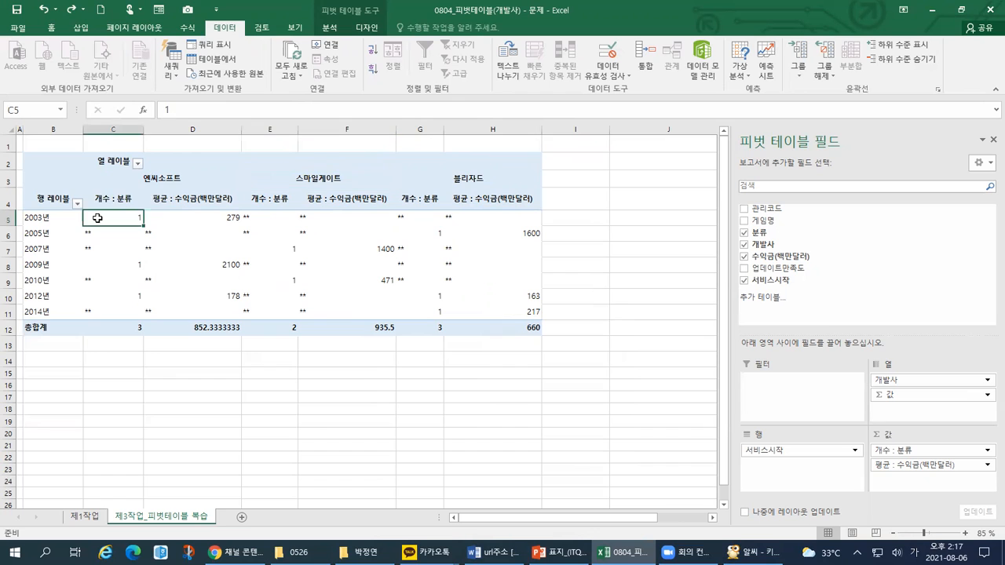
drag(97, 217, 507, 326)
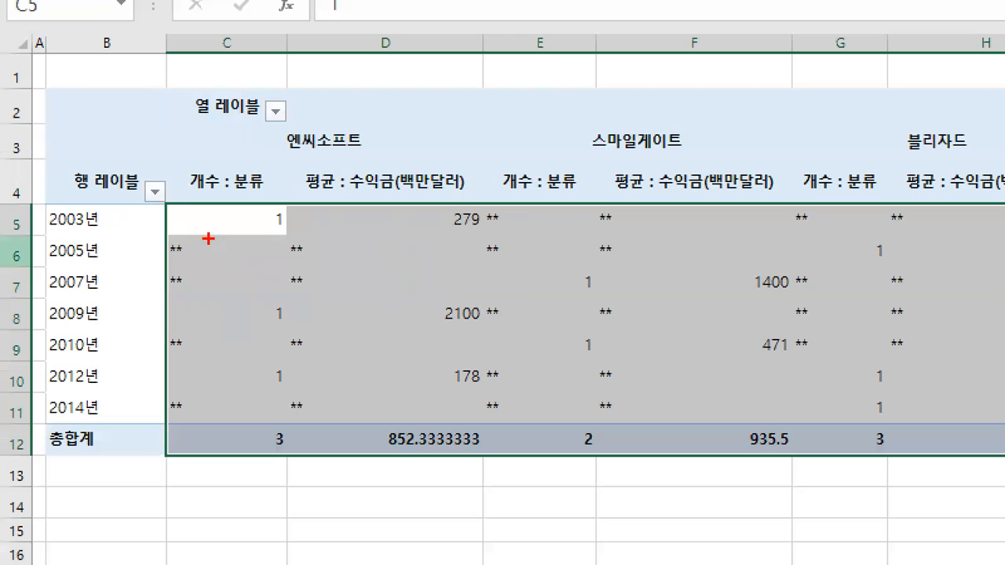
drag(130, 222, 118, 201)
drag(234, 186, 237, 238)
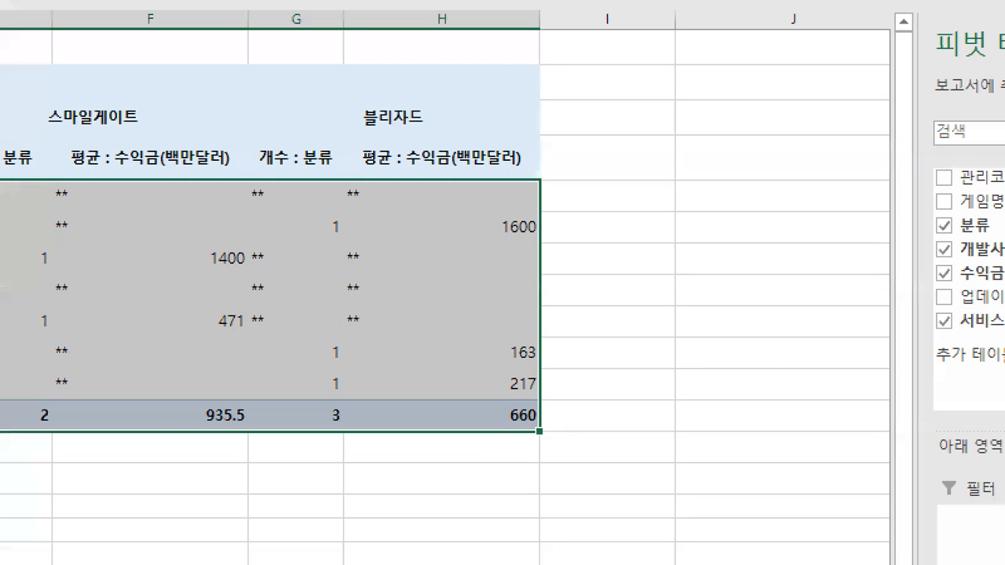
mouse_move(496, 429)
mouse_down()
mouse_move(430, 436)
mouse_move(503, 418)
mouse_move(479, 450)
mouse_up()
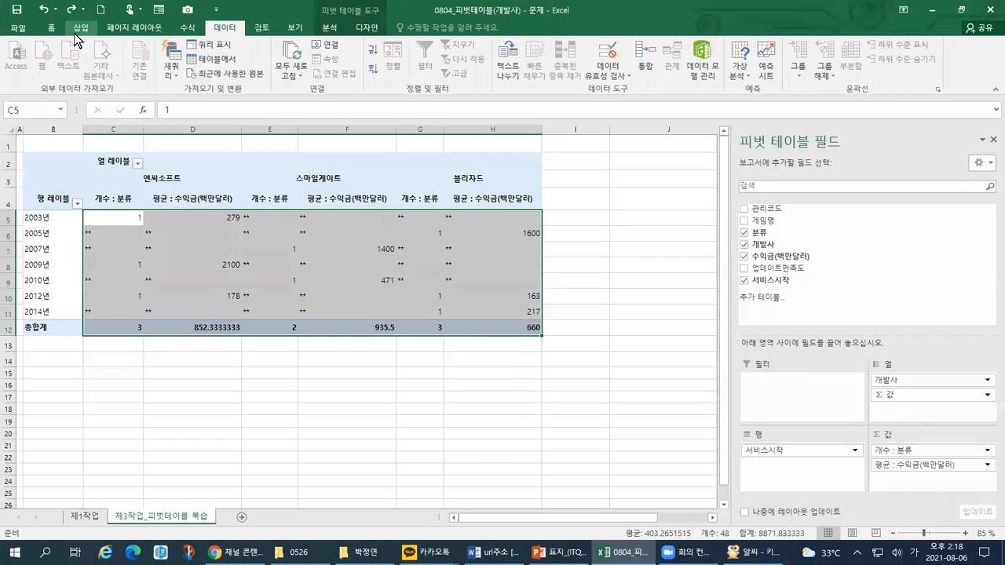
click(52, 27)
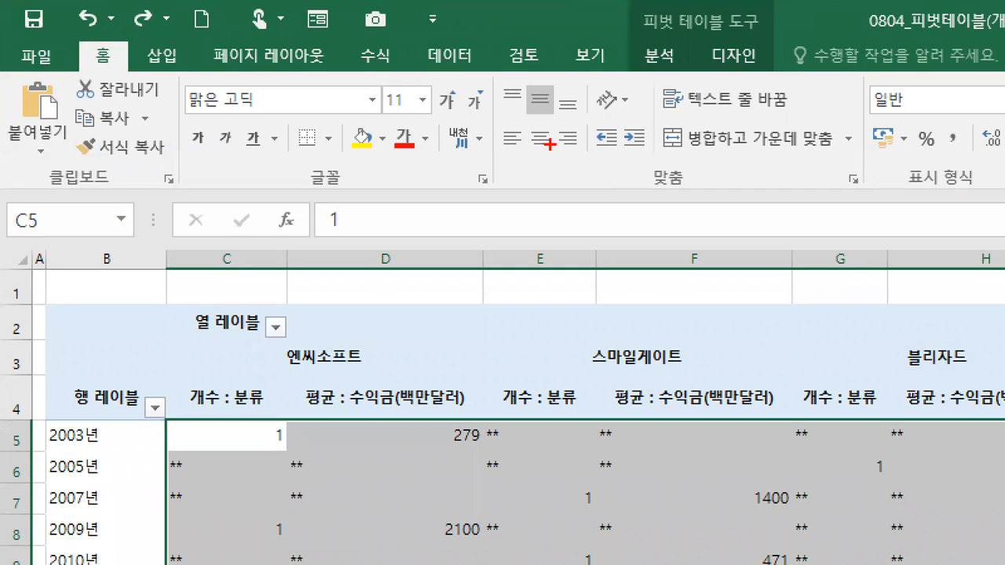
drag(276, 71, 260, 60)
drag(521, 118, 556, 149)
mouse_move(972, 155)
mouse_down()
mouse_move(948, 154)
mouse_move(966, 126)
mouse_move(957, 161)
mouse_up()
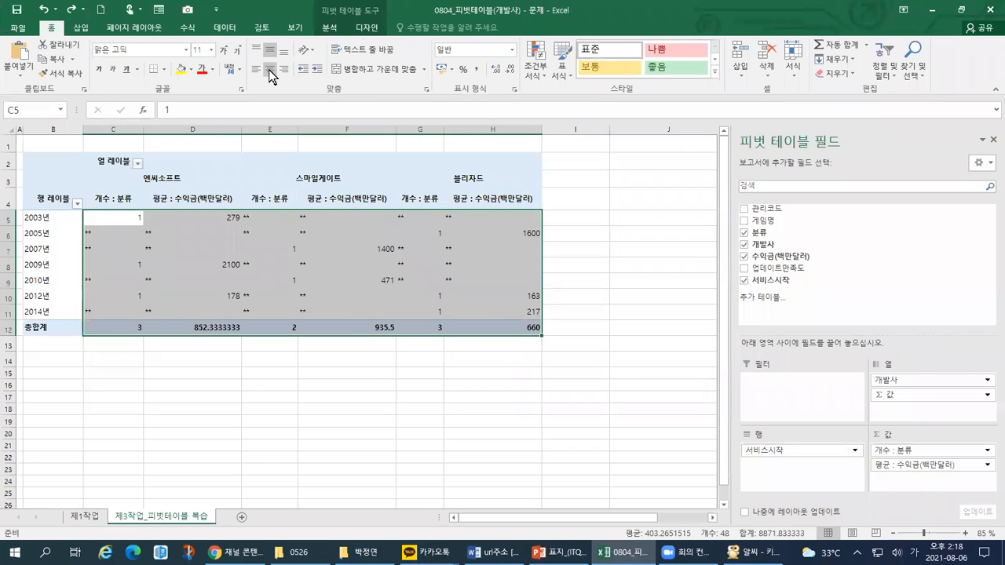
click(541, 139)
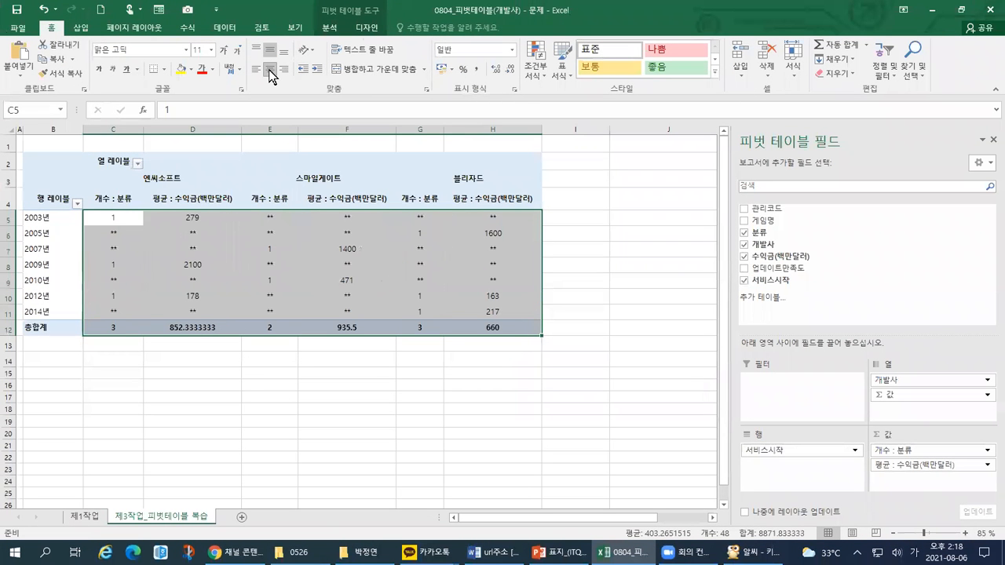
click(476, 72)
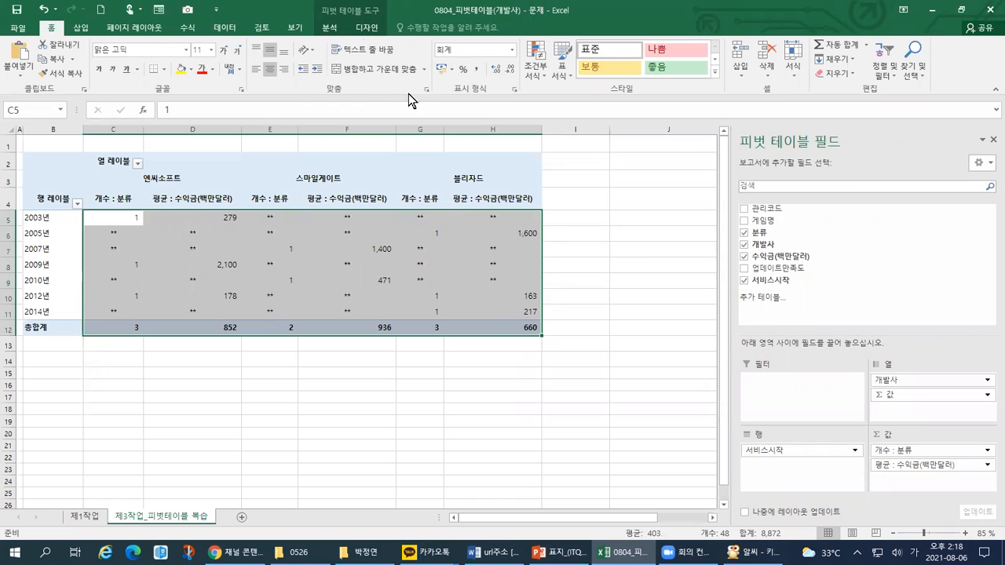
Step: Rename the pivot table's 열 레이블 heading in C2 to 개발사
click(110, 163)
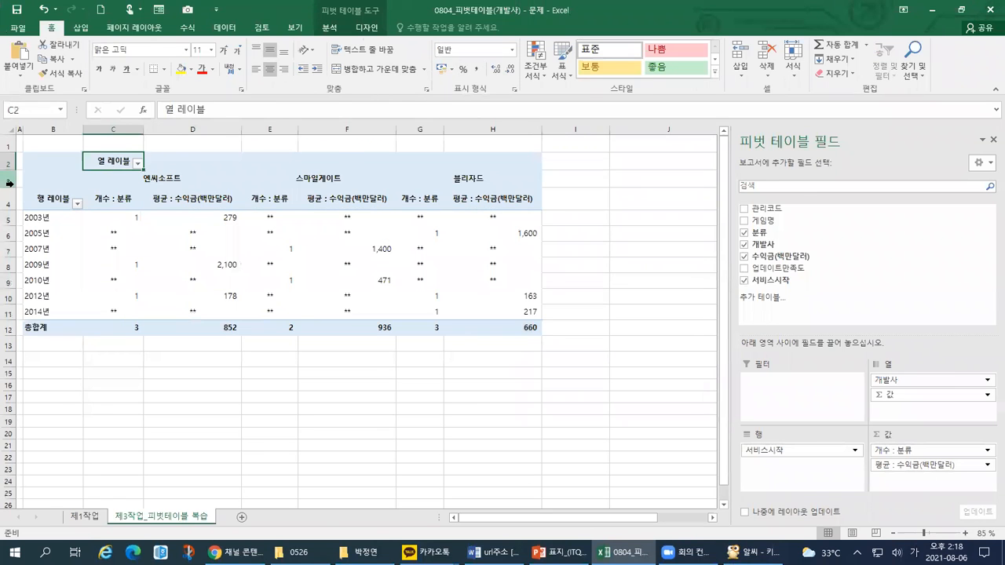
drag(95, 150, 108, 145)
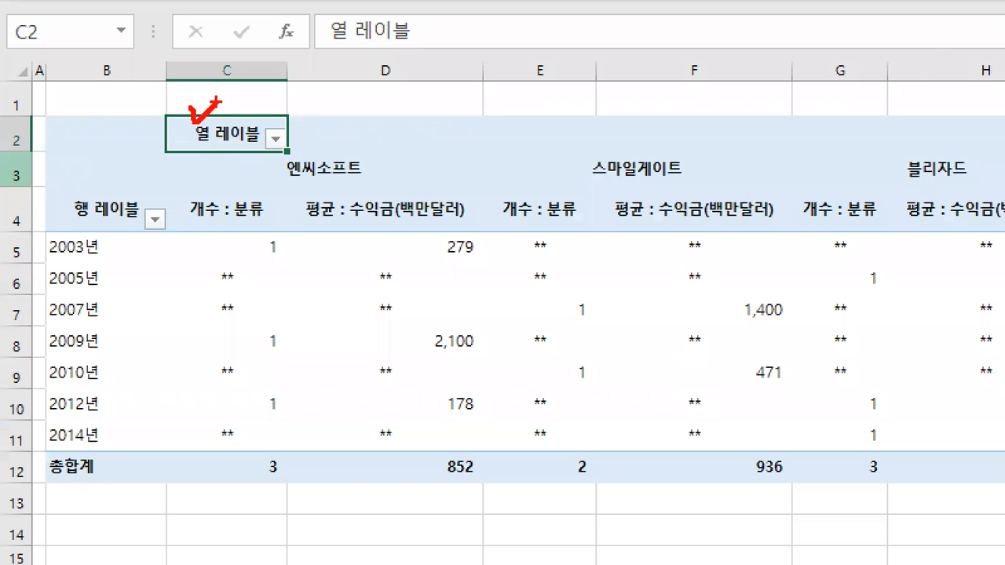
key(Escape)
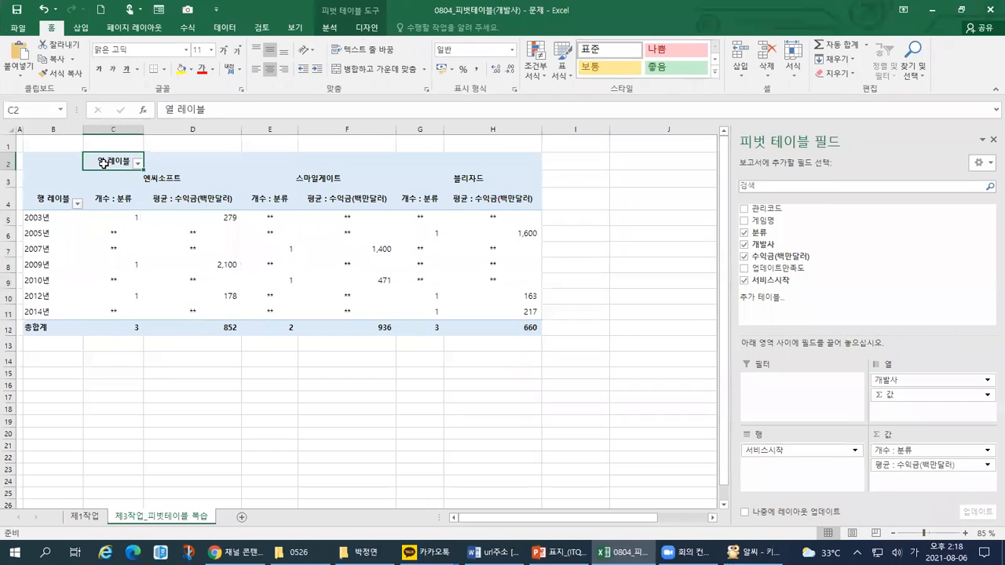
text(개발사)
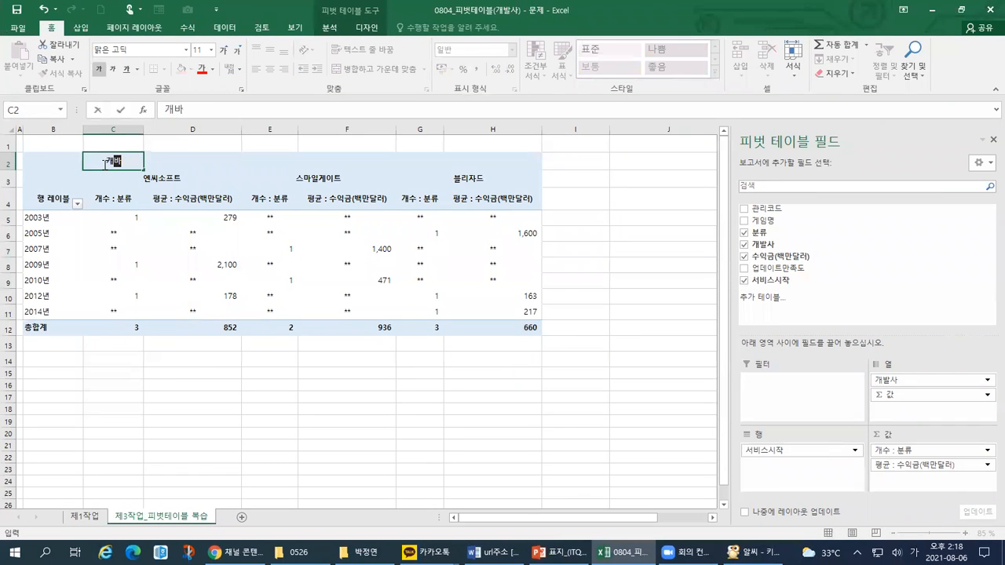
key(Return)
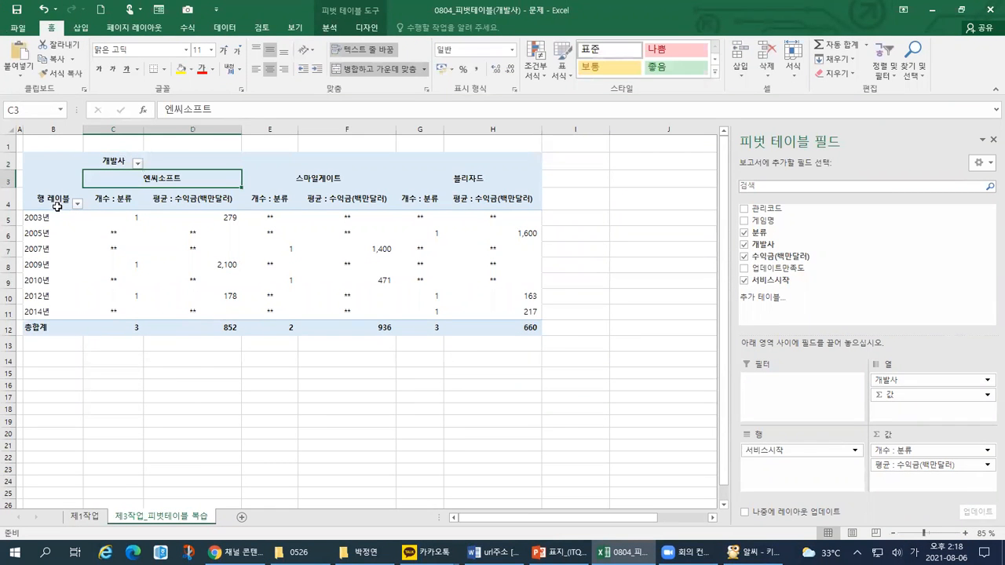
Step: Rename the pivot table's 행 레이블 heading in B4 to 서비스시작
click(57, 205)
drag(63, 179, 82, 167)
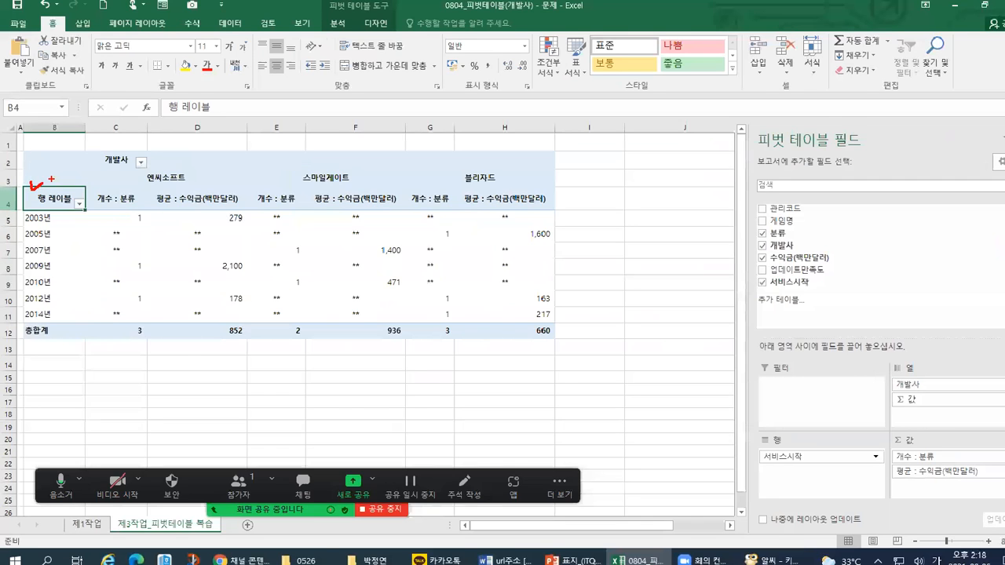
text(ㅅ서비스시작)
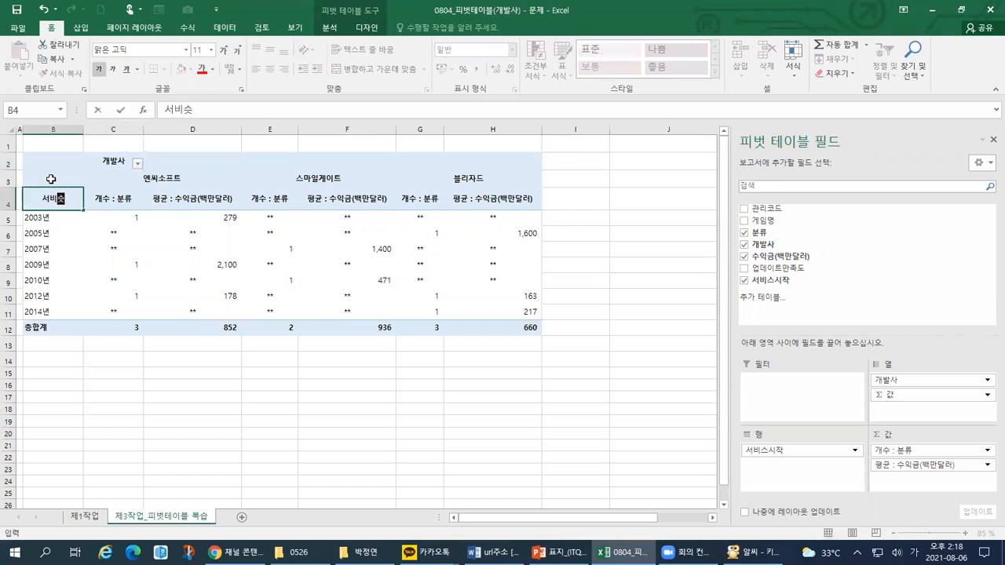
key(Return)
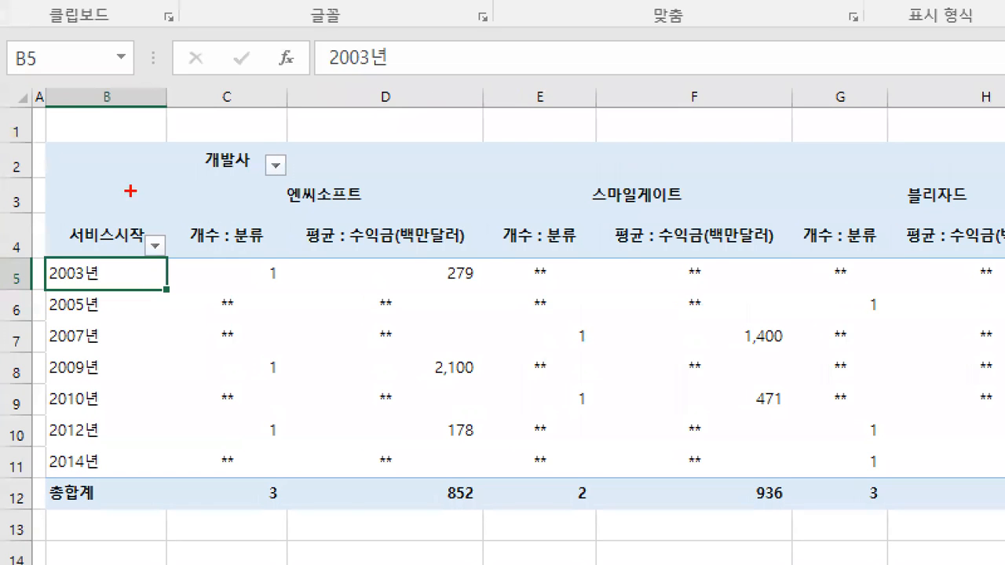
drag(96, 175, 148, 175)
drag(25, 212, 77, 212)
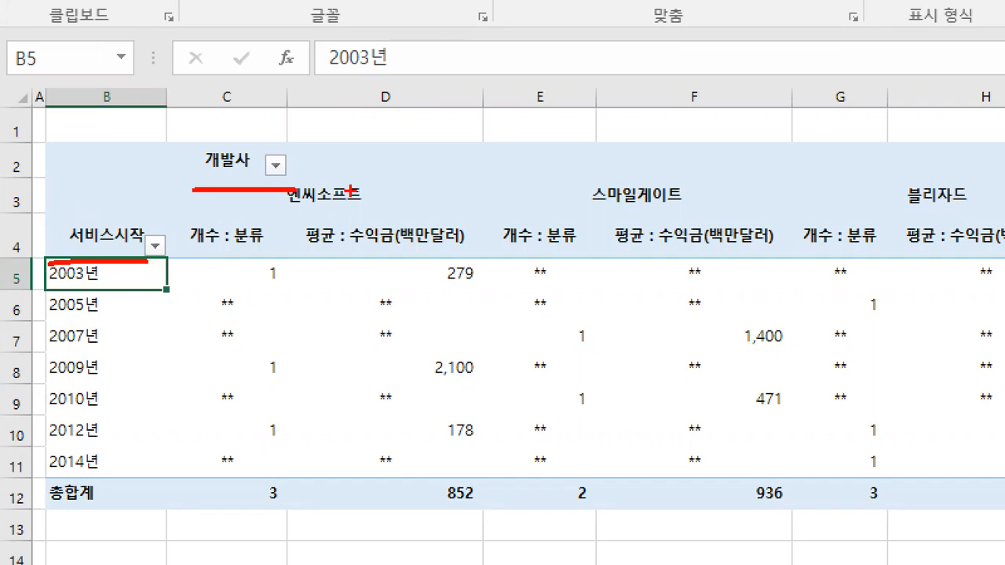
key(Escape)
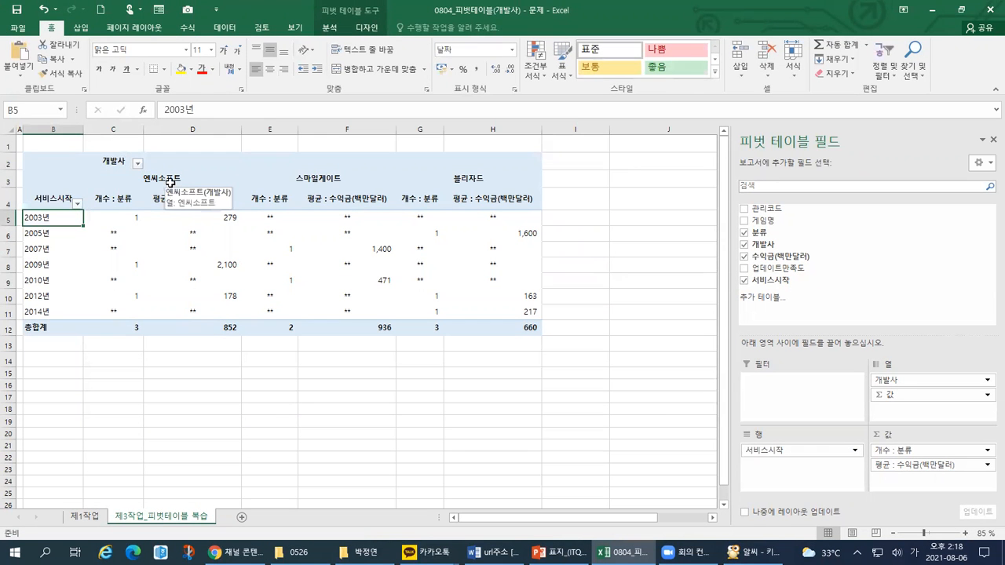
Step: Reorder the 개발사 columns so that the 스마일게이트 group comes before 엔씨소프트
click(146, 177)
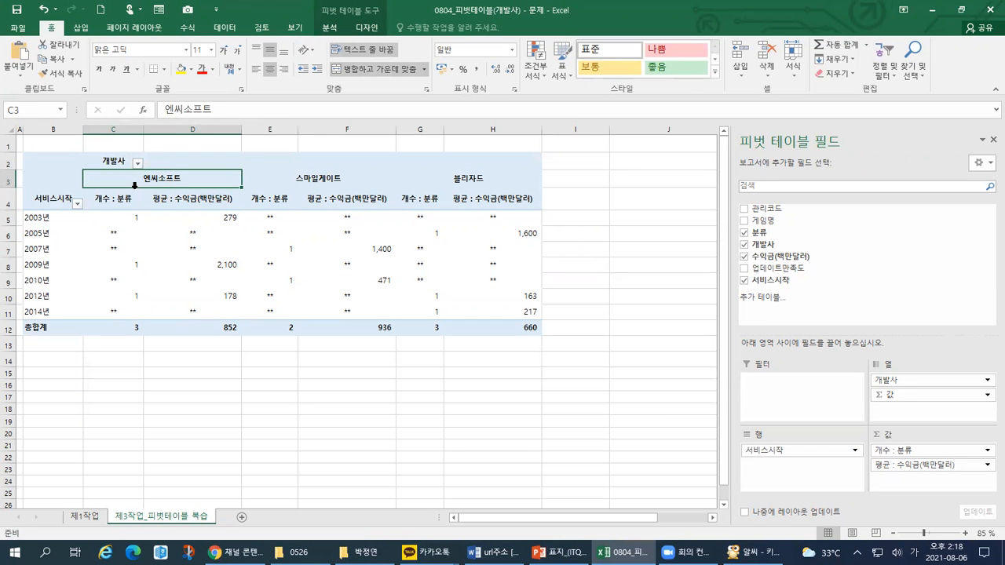
mouse_move(135, 189)
mouse_down()
mouse_move(340, 180)
mouse_move(140, 183)
mouse_up()
click(284, 171)
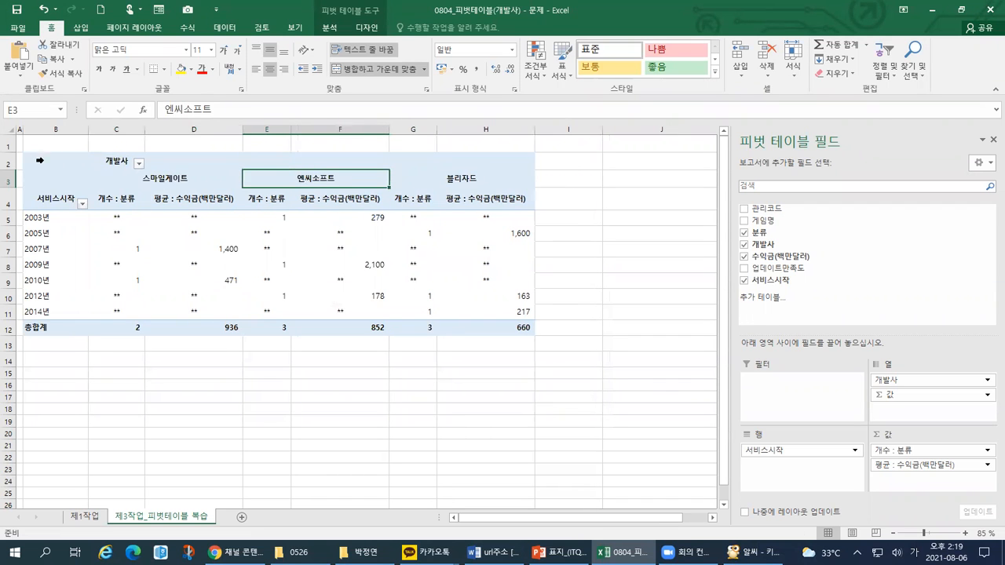
Step: Select the entire pivot table, from B2 through the 총합계 row
click(39, 161)
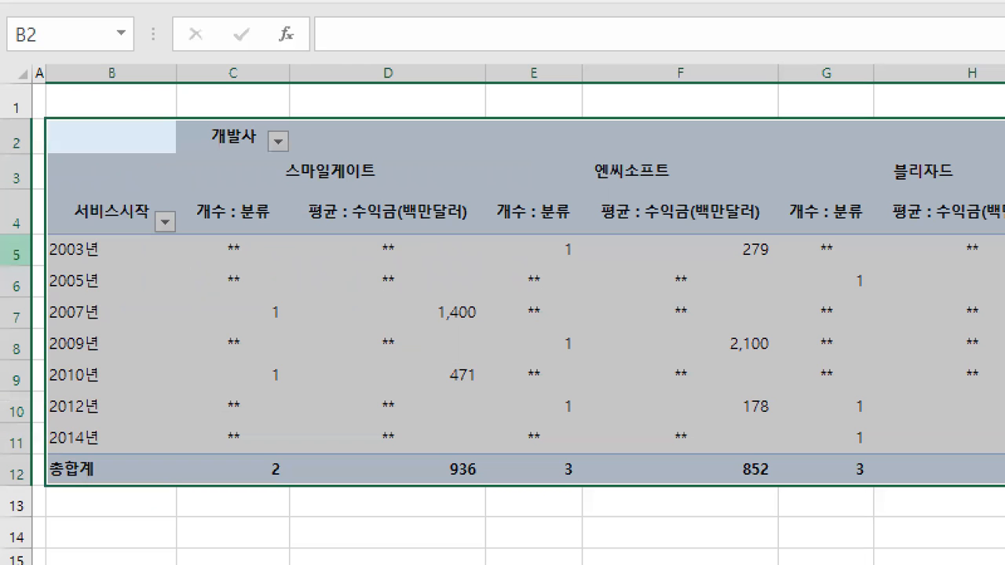